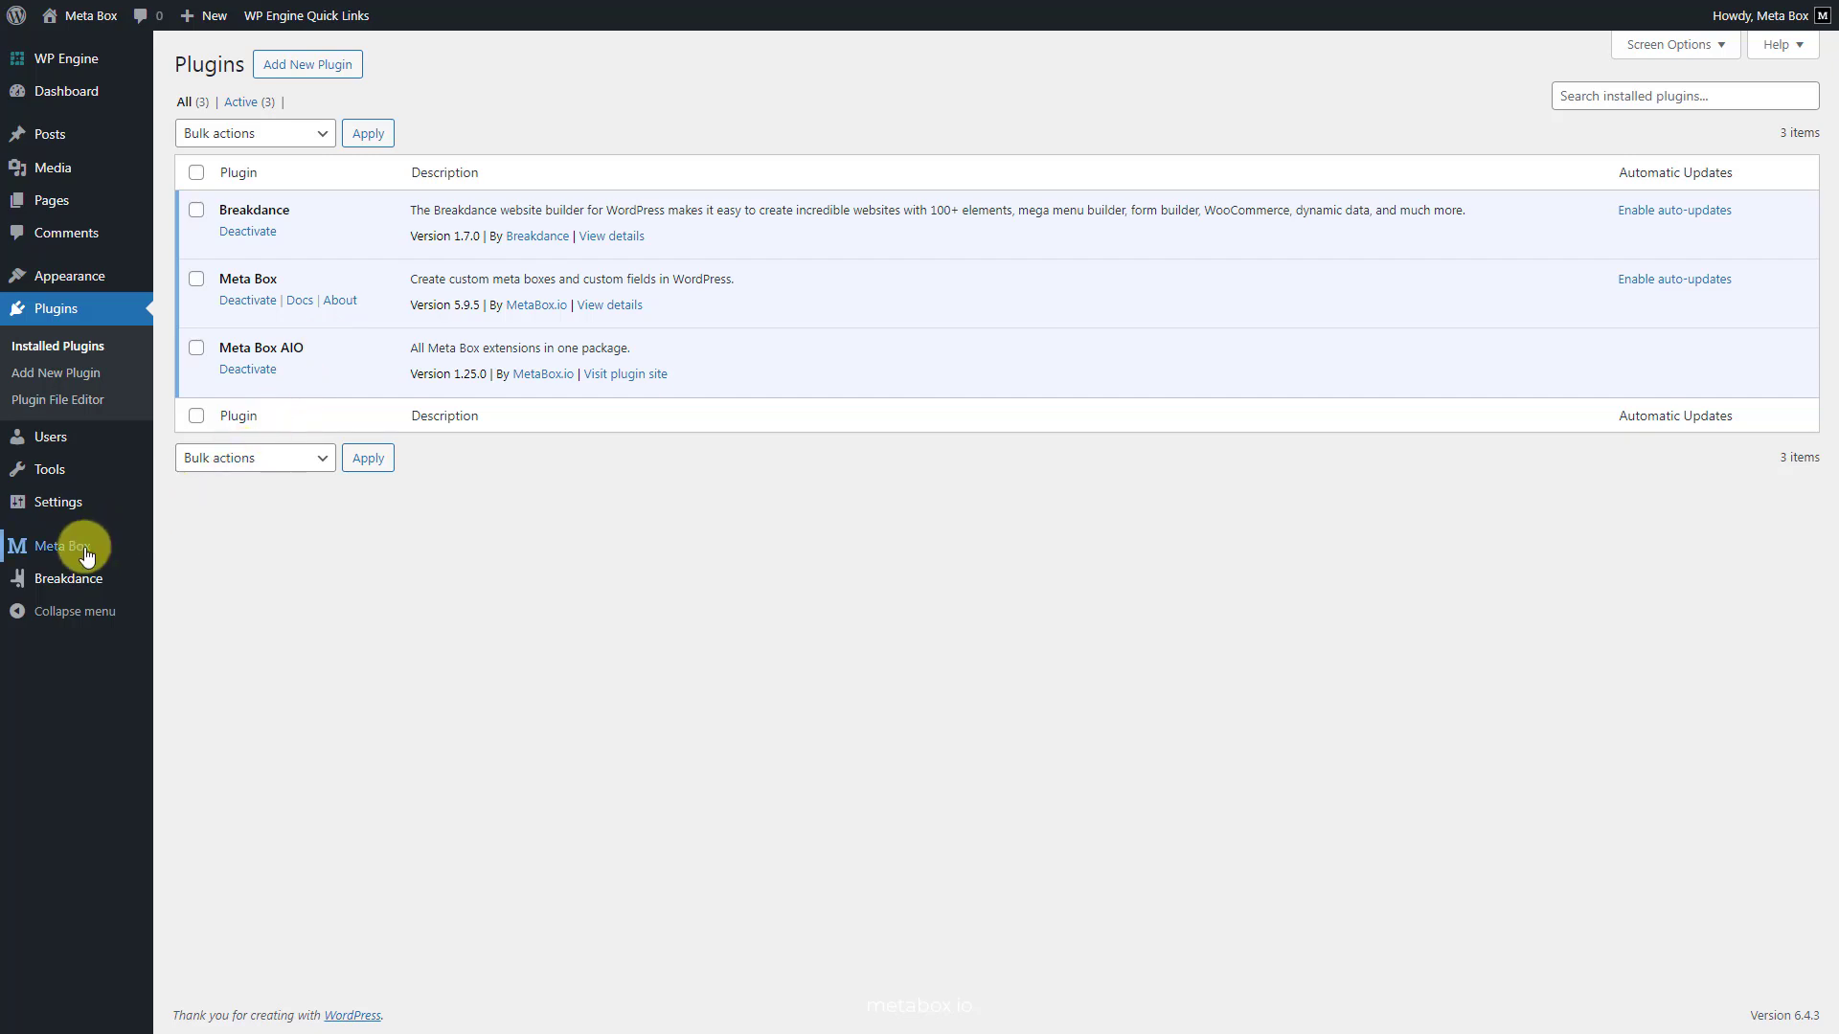
Open the Meta Box extensions list and review which extensions are enabled.
{"action": "mouse_move", "coordinate": [67, 546]}
{"action": "left_click", "coordinate": [185, 739]}
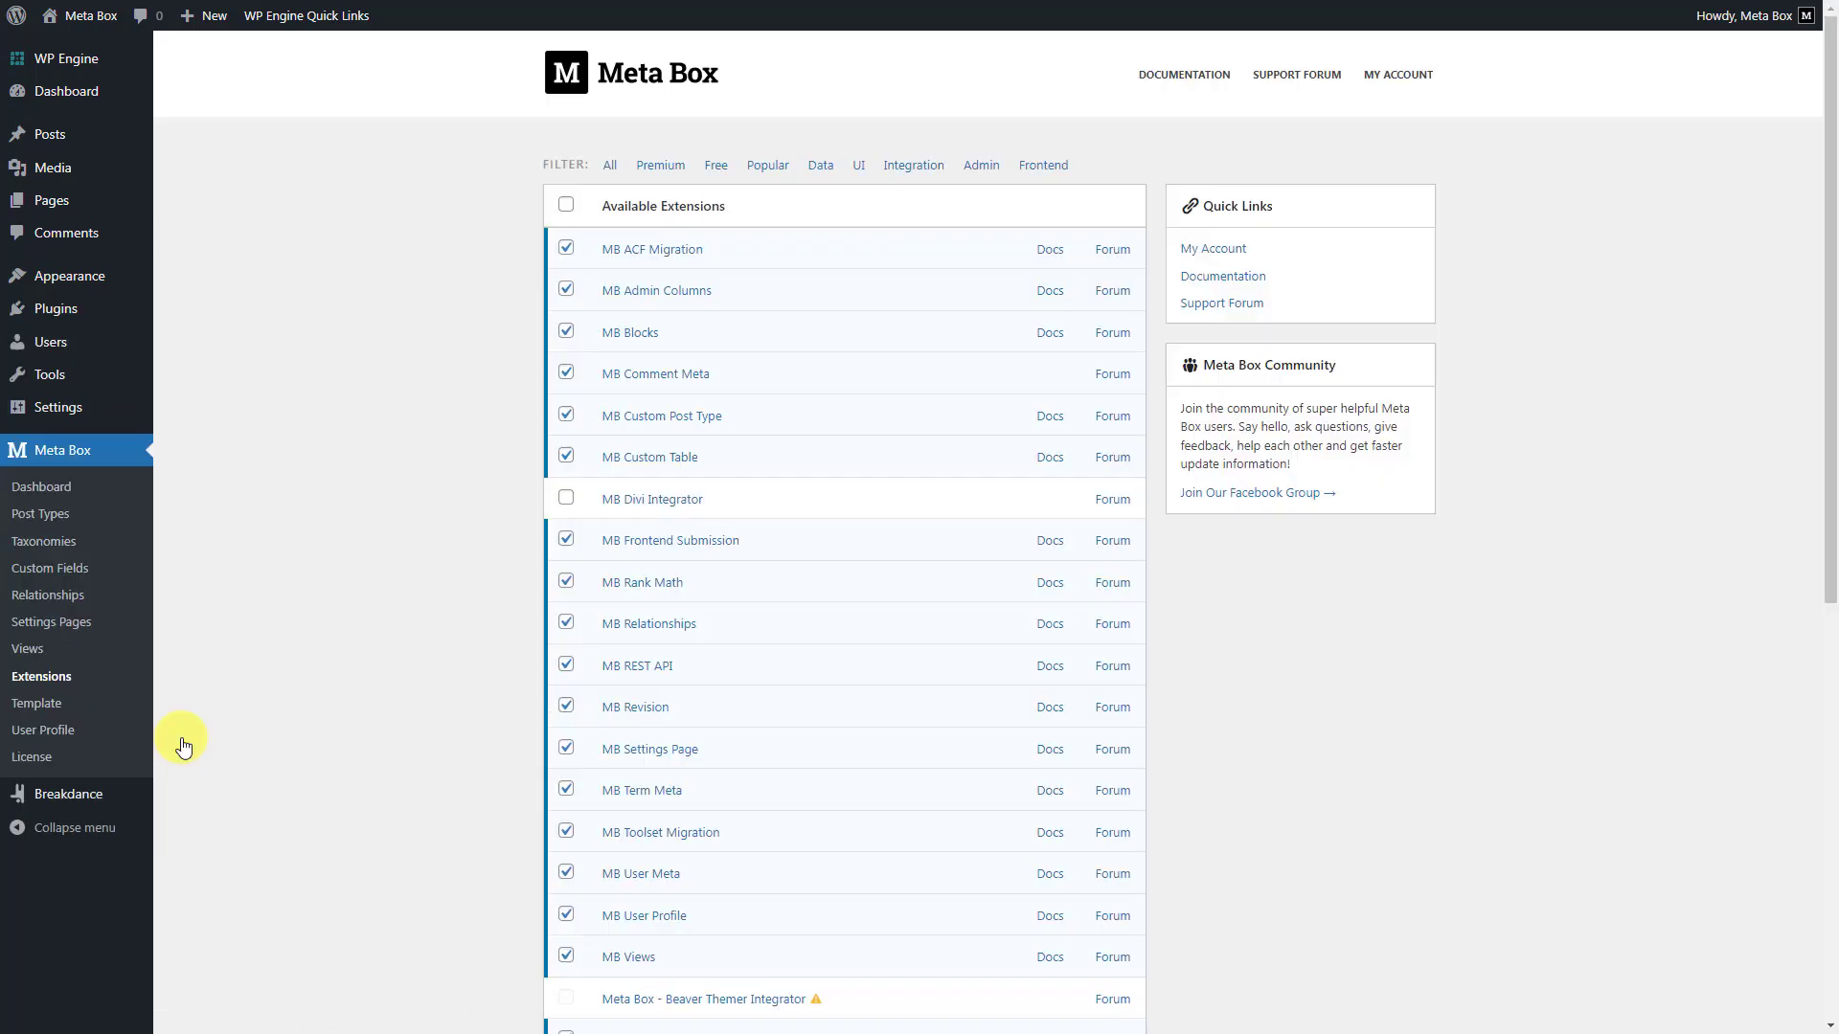
{"action": "scroll", "coordinate": [184, 745], "scroll_direction": "down", "scroll_amount": 6}
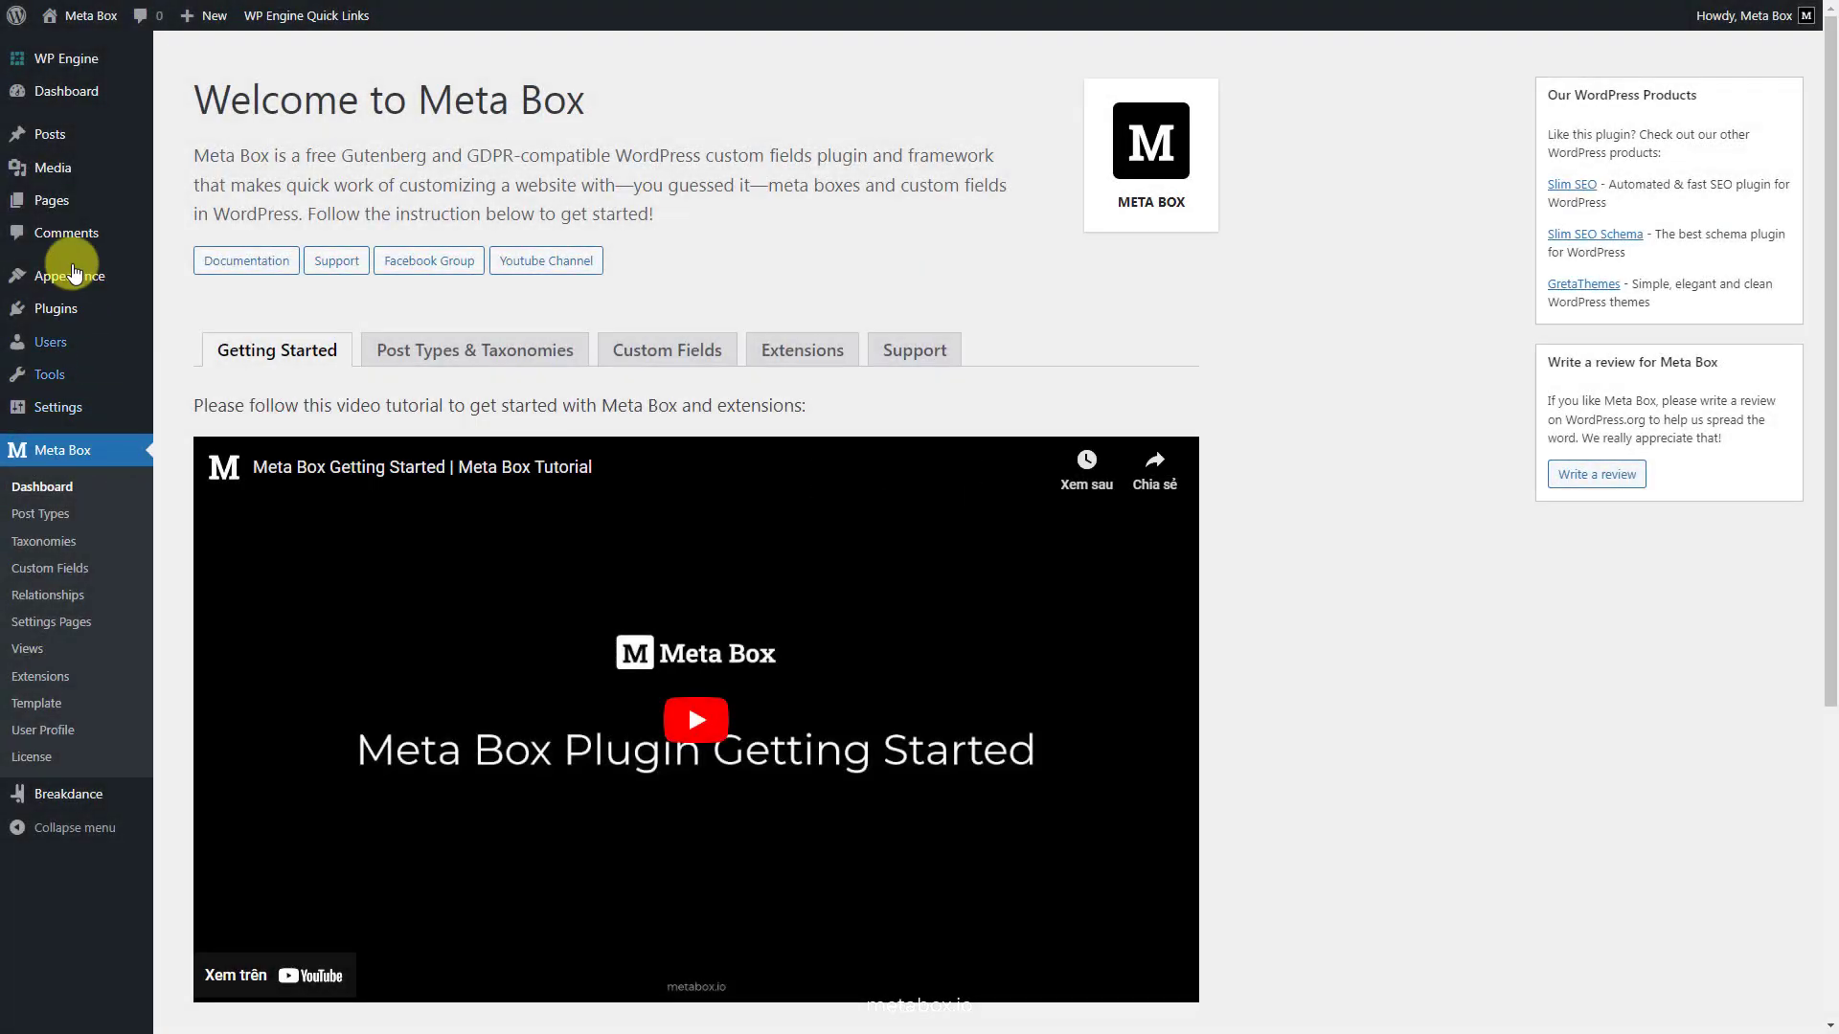
Create a new page titled "Pricing Table" and publish it.
{"action": "mouse_move", "coordinate": [57, 199]}
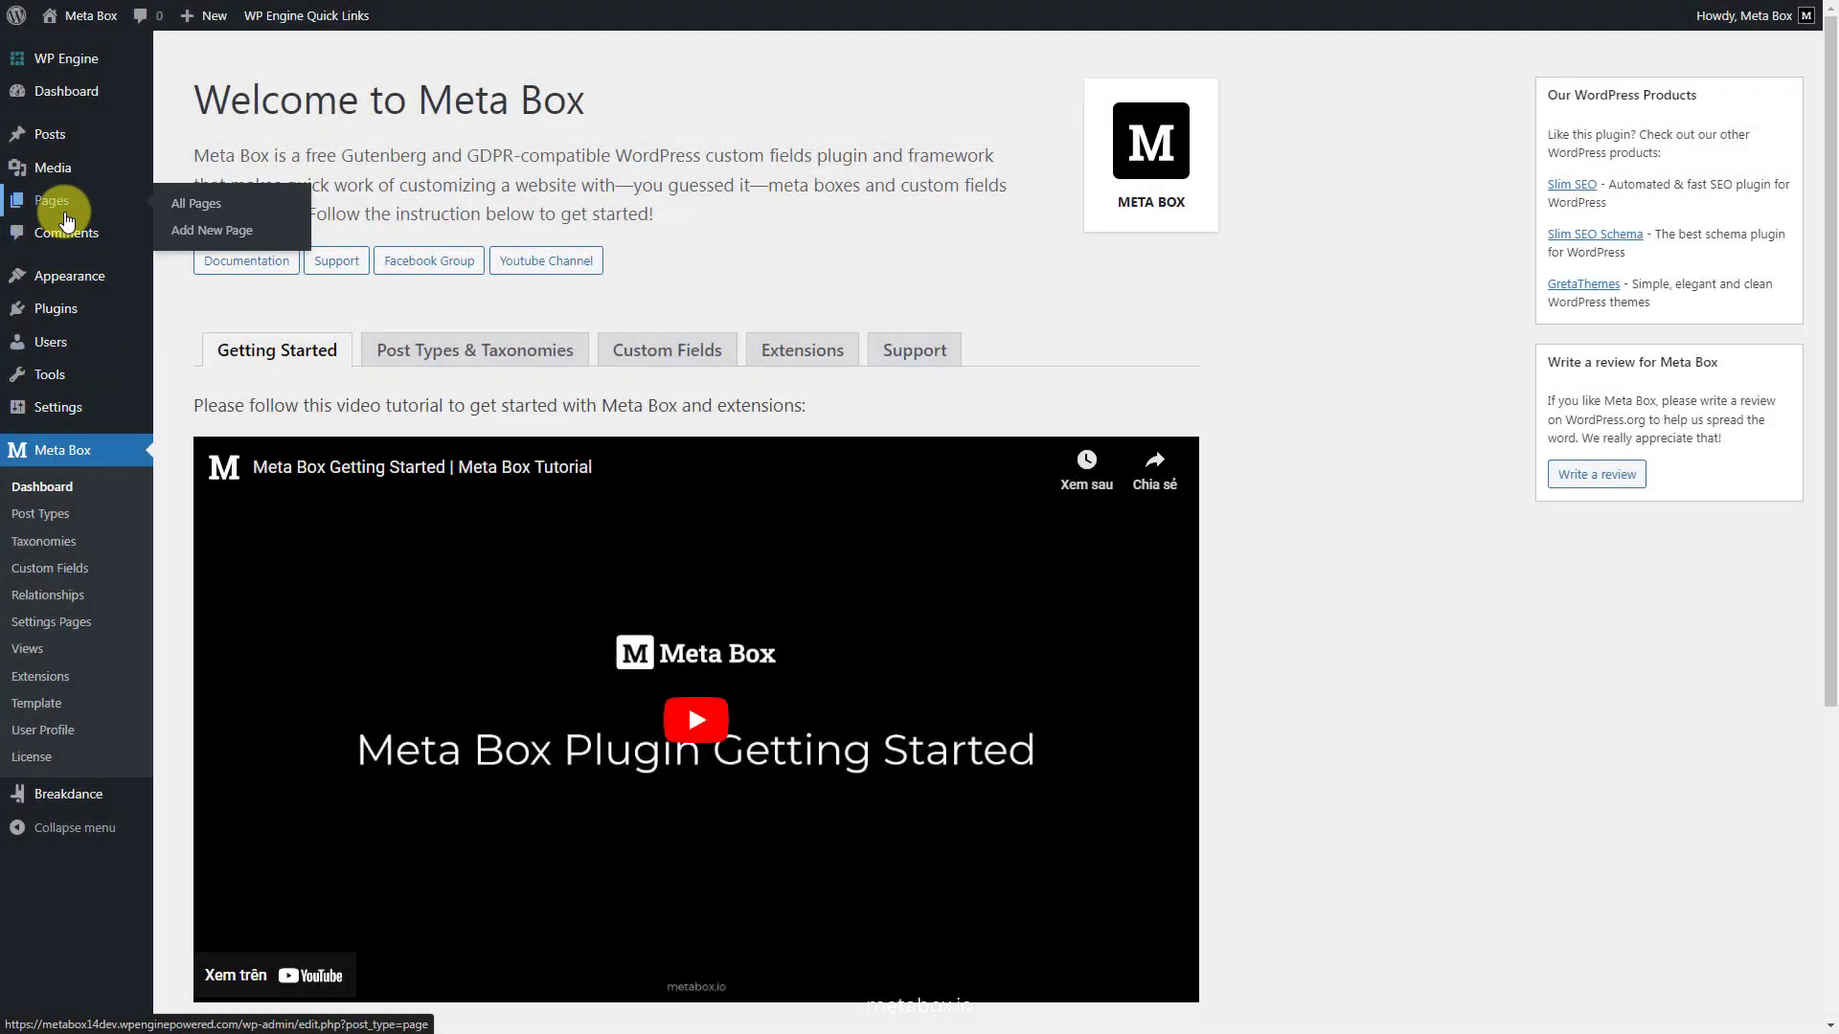
{"action": "left_click", "coordinate": [194, 232]}
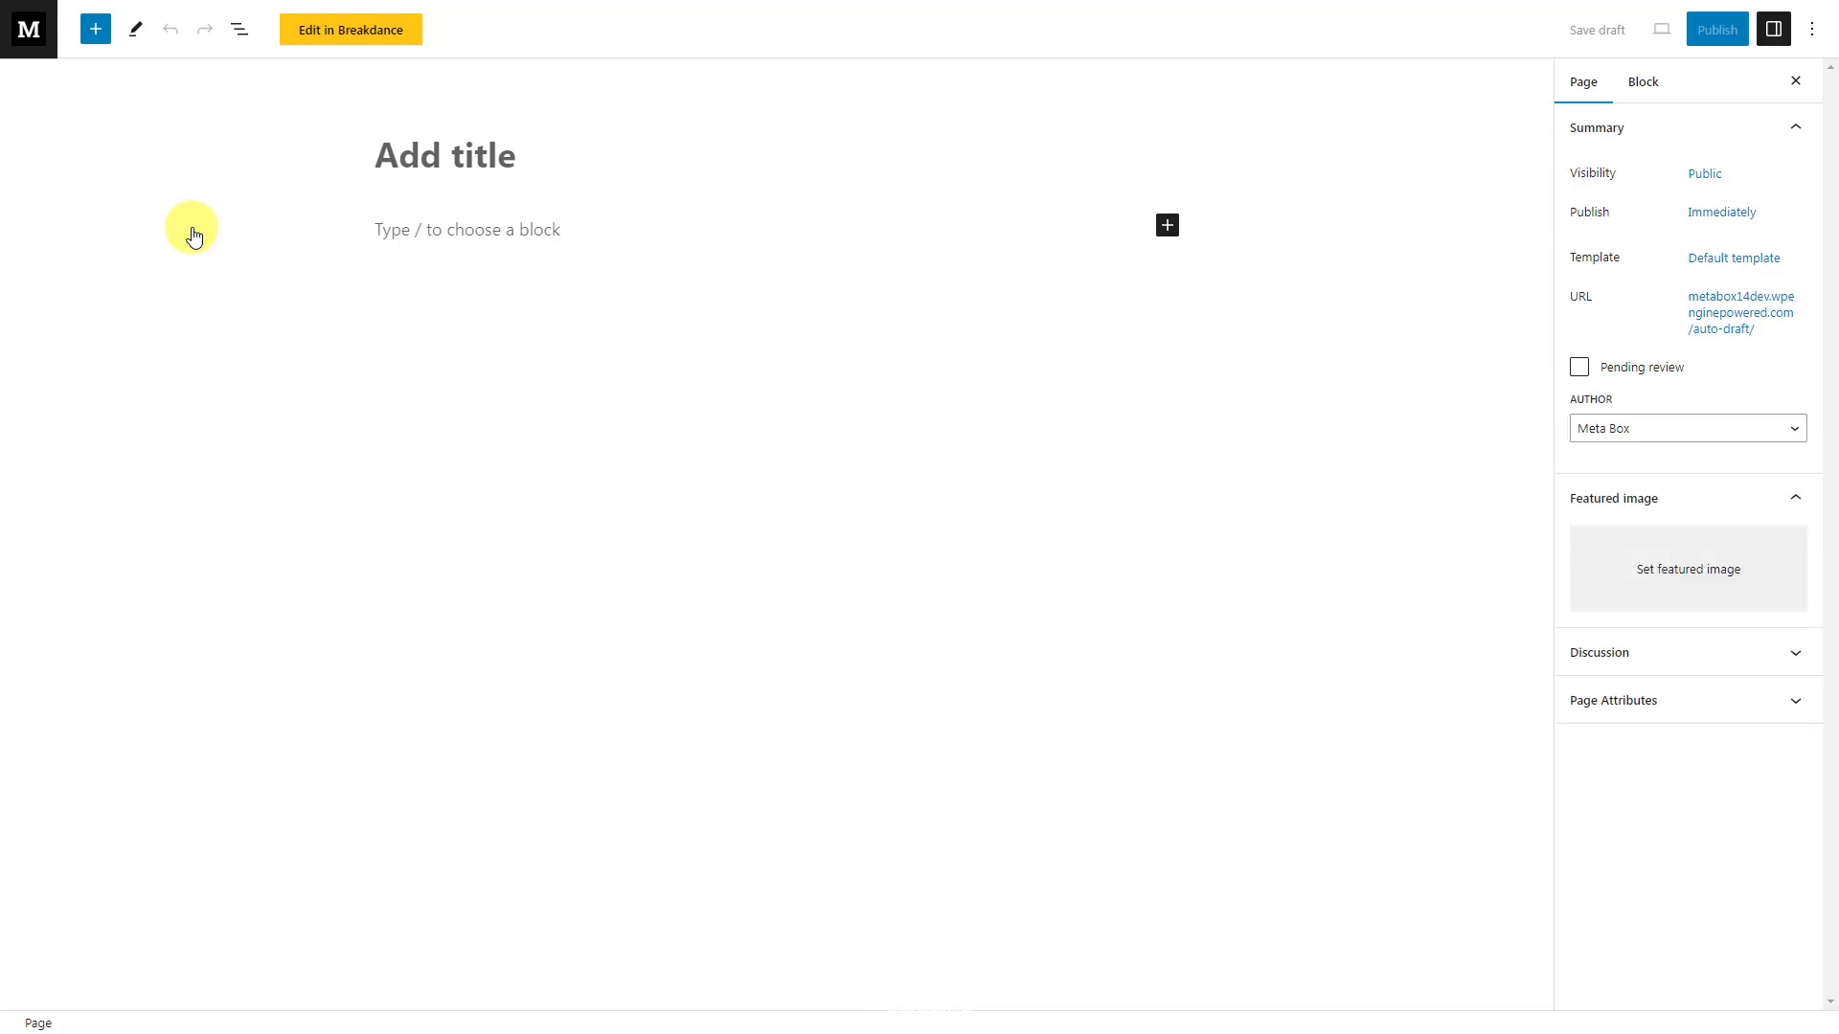
{"action": "type", "text": "Pricing Table"}
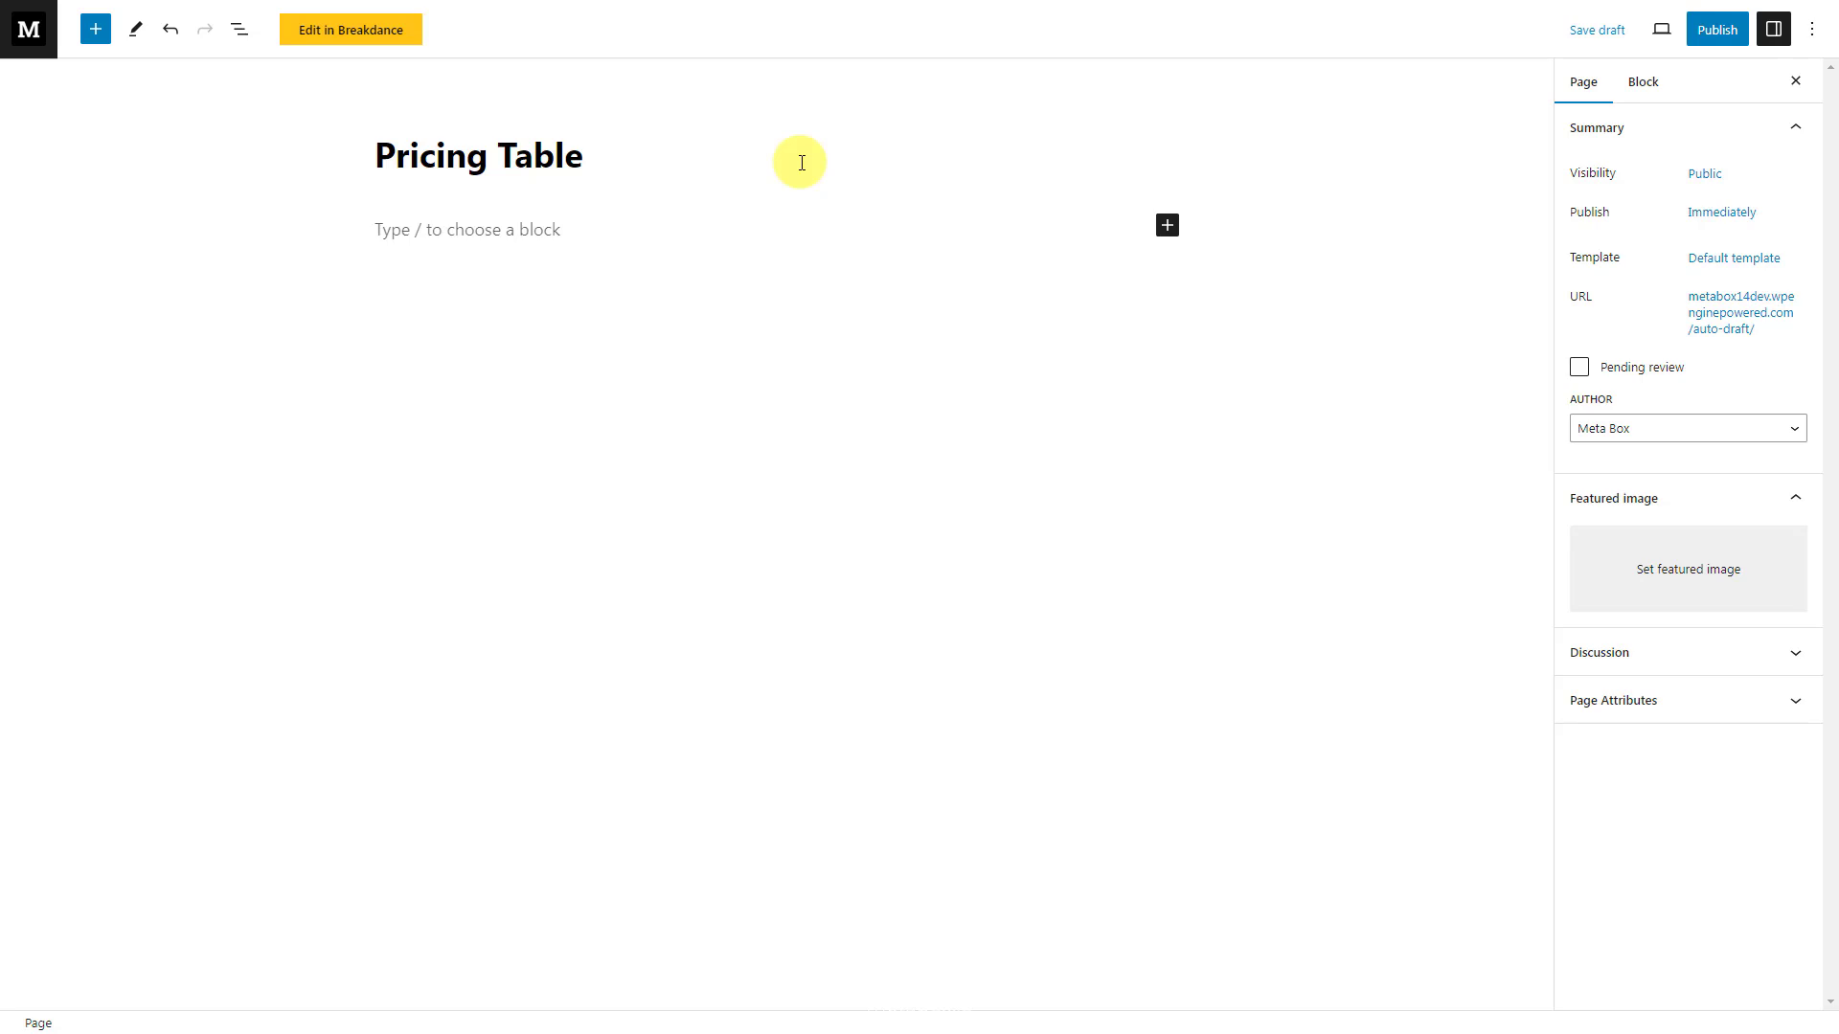
{"action": "left_click", "coordinate": [1713, 32]}
{"action": "left_click", "coordinate": [1655, 41]}
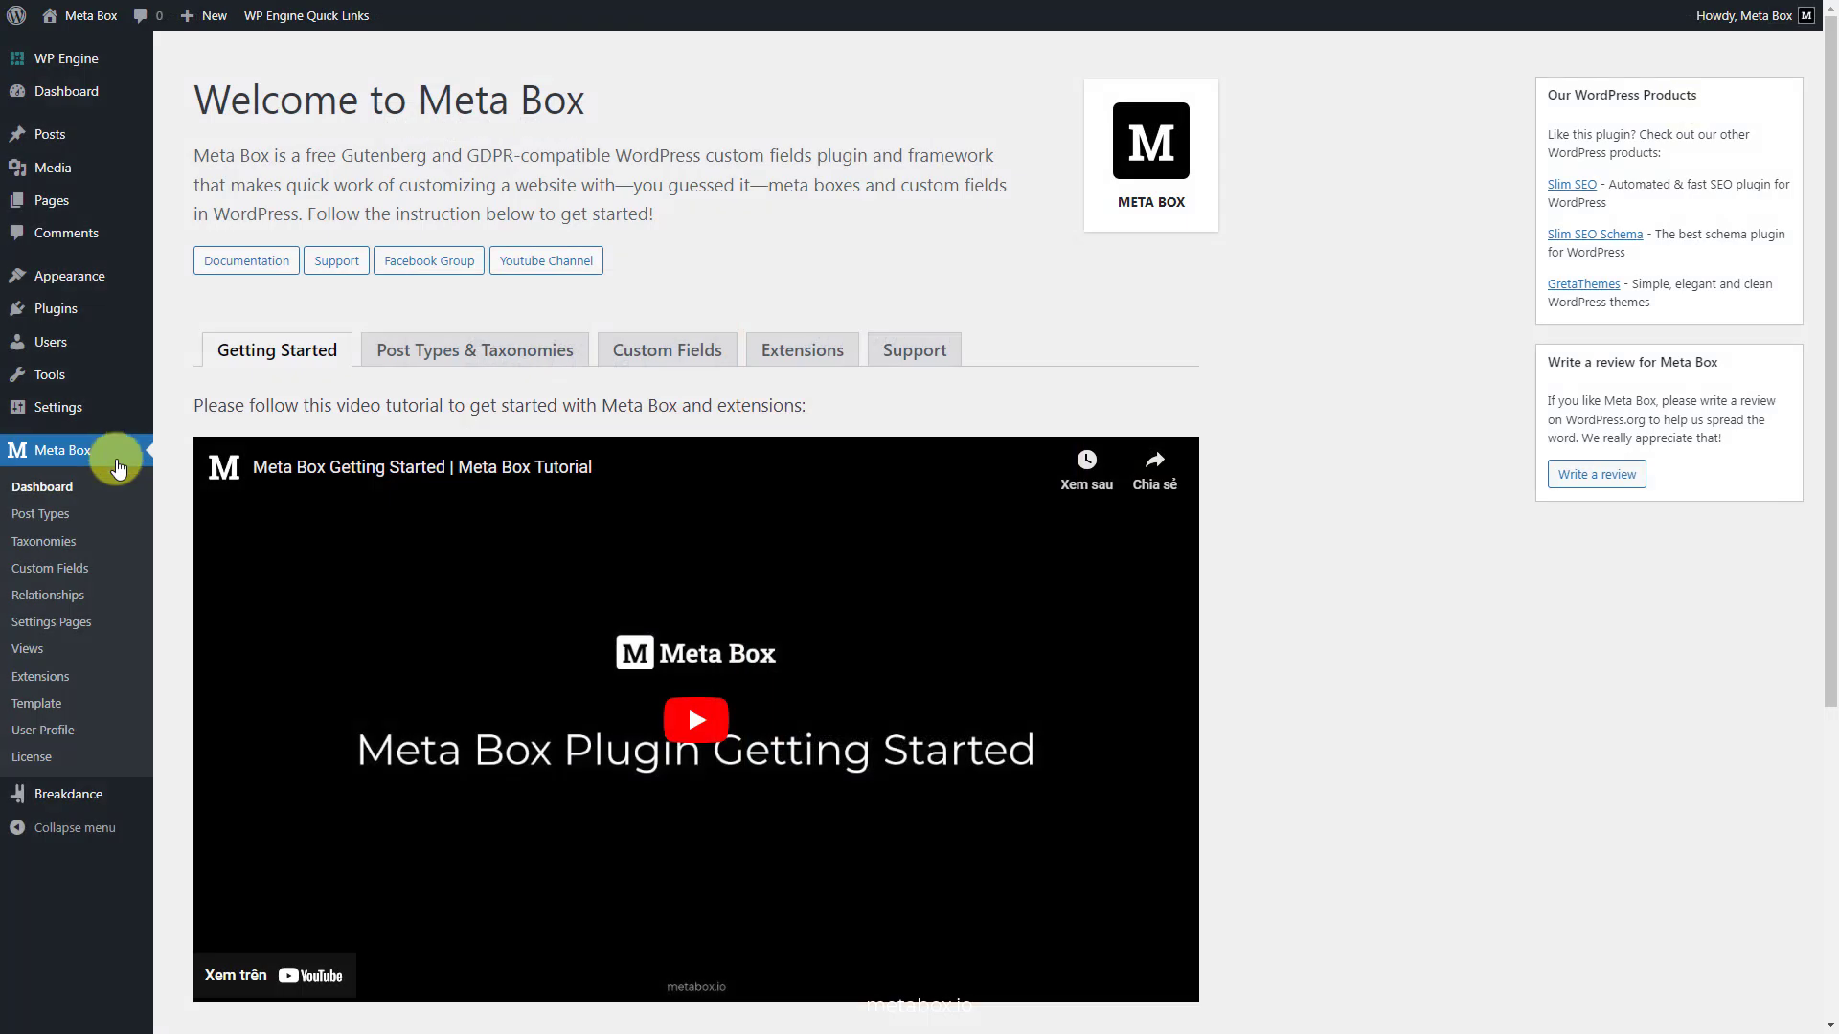
Create a new Meta Box custom field group titled "Pricing Table Information".
{"action": "left_click", "coordinate": [58, 570]}
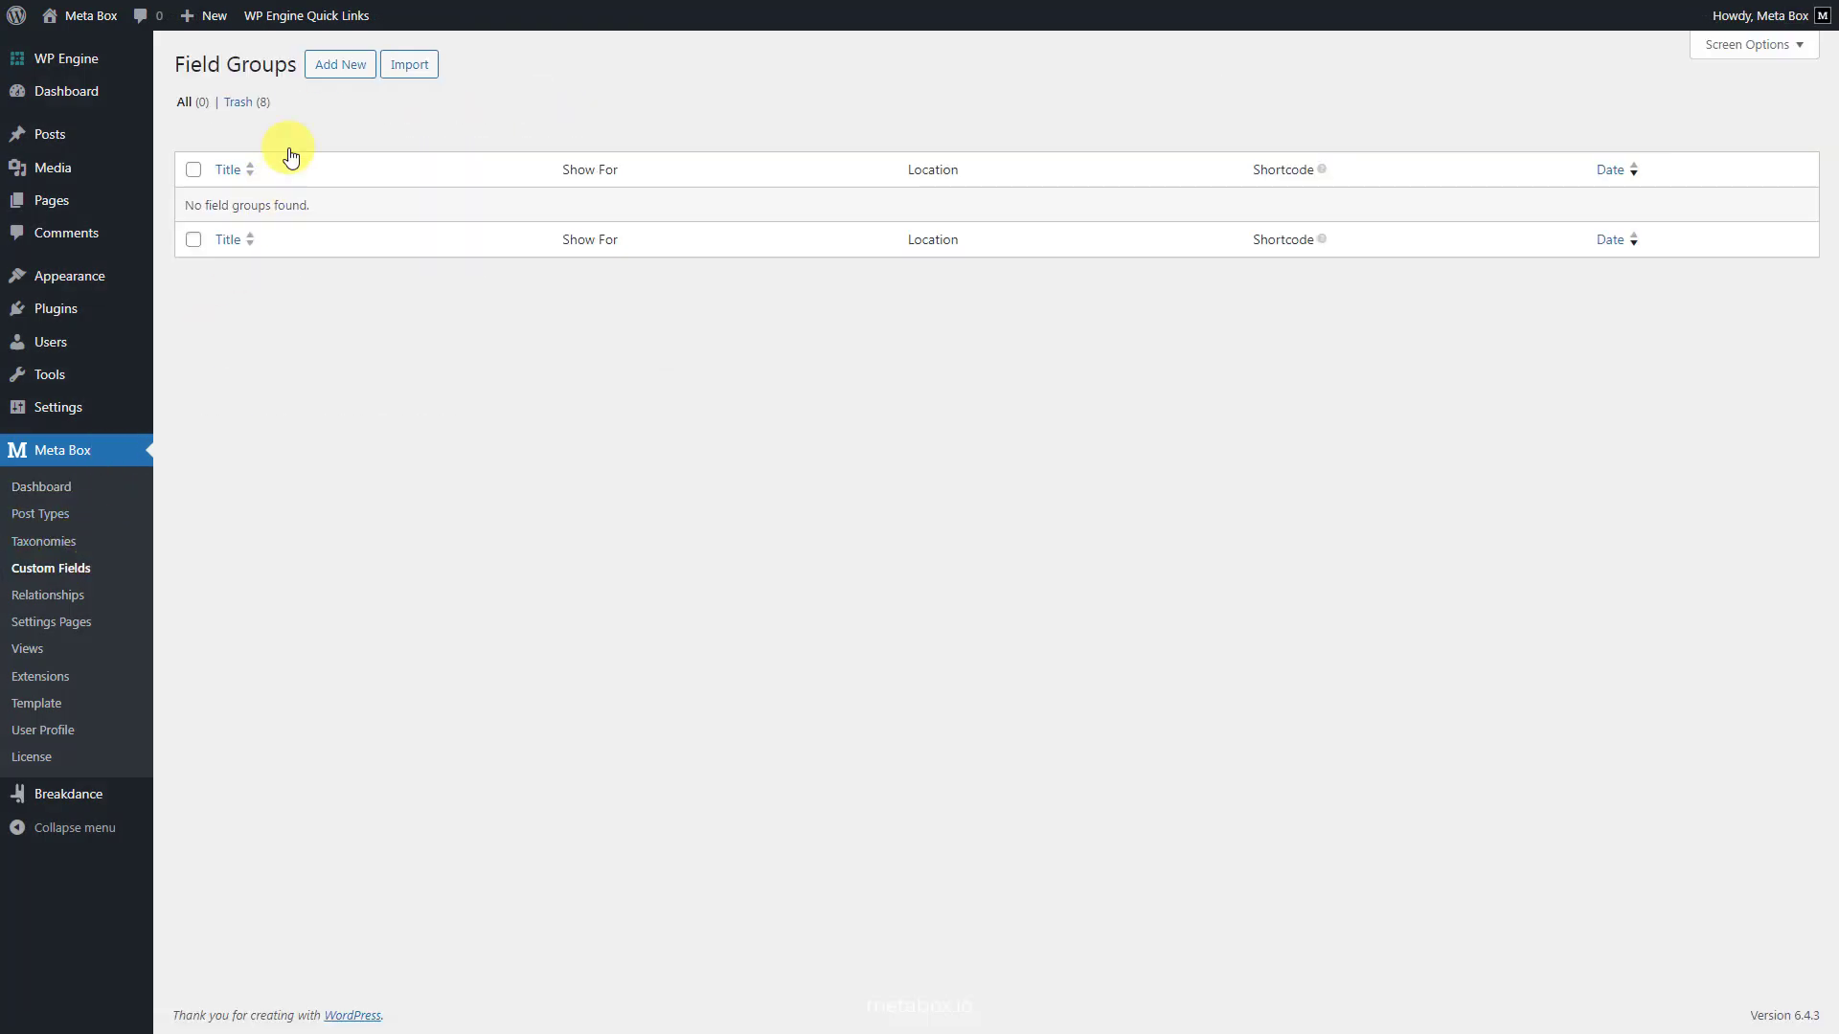
{"action": "left_click", "coordinate": [331, 66]}
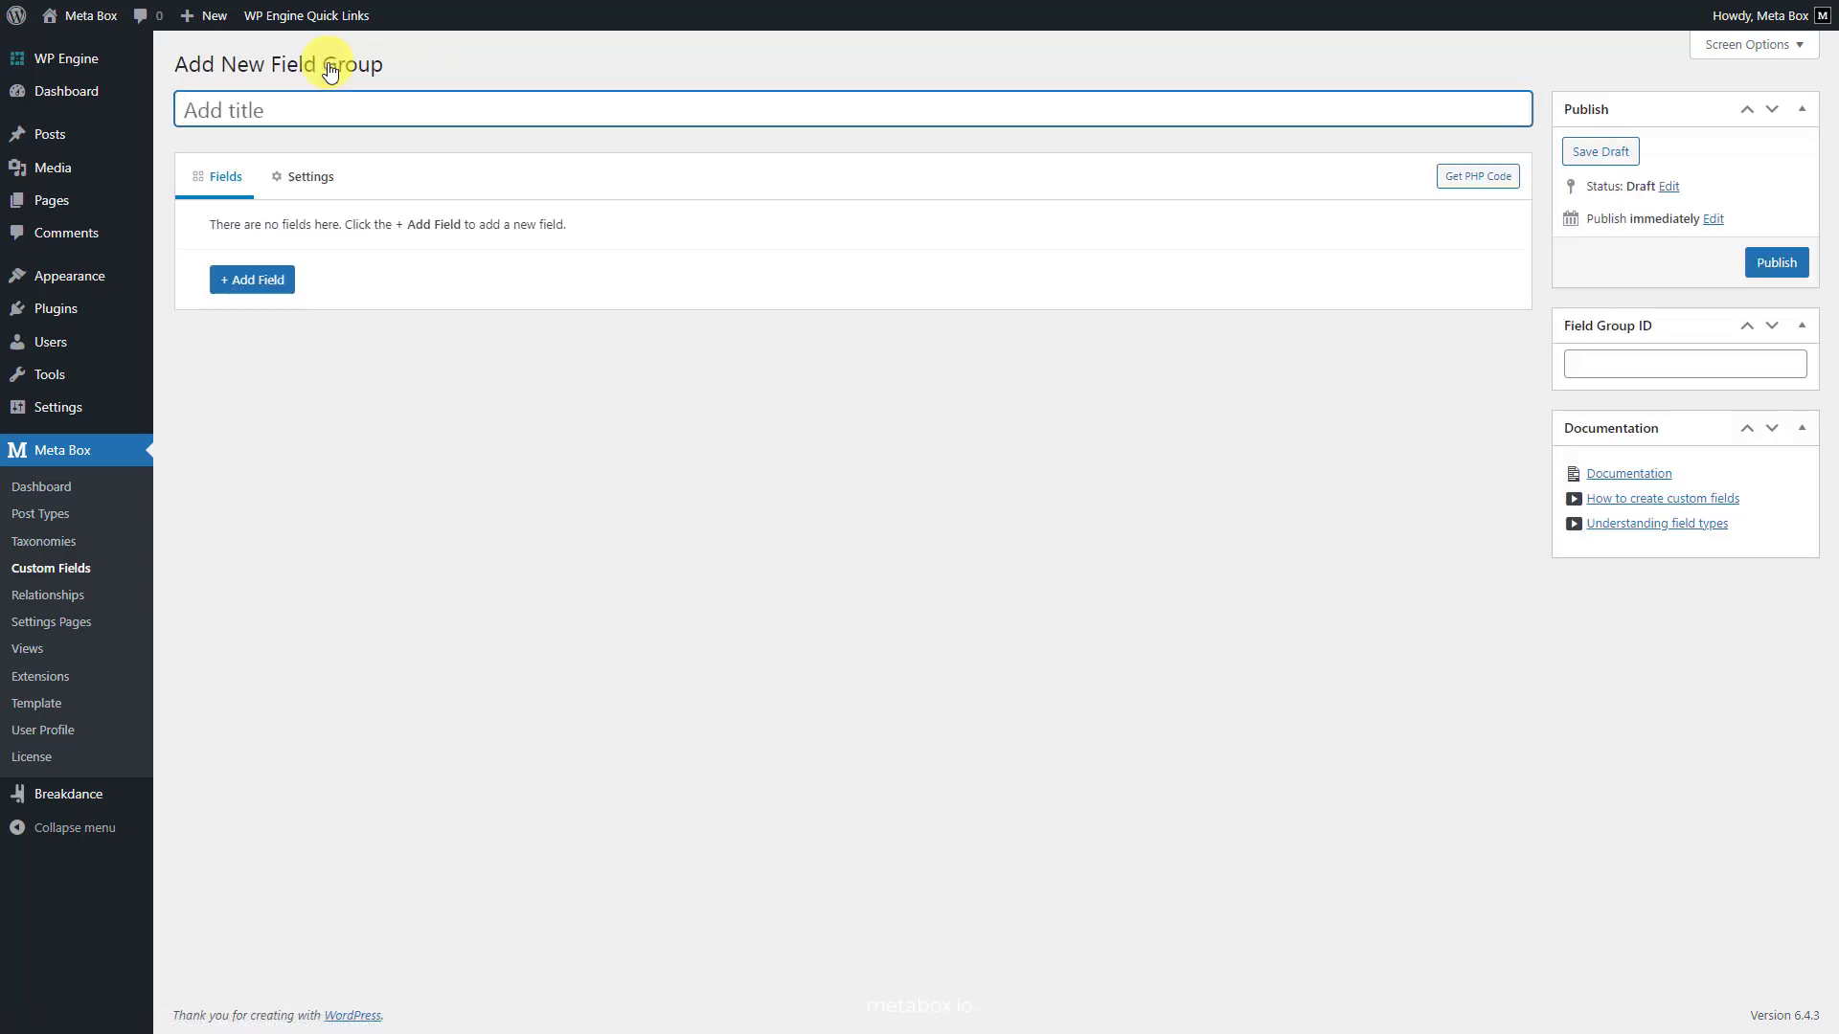
{"action": "type", "text": "Pricing Table Information"}
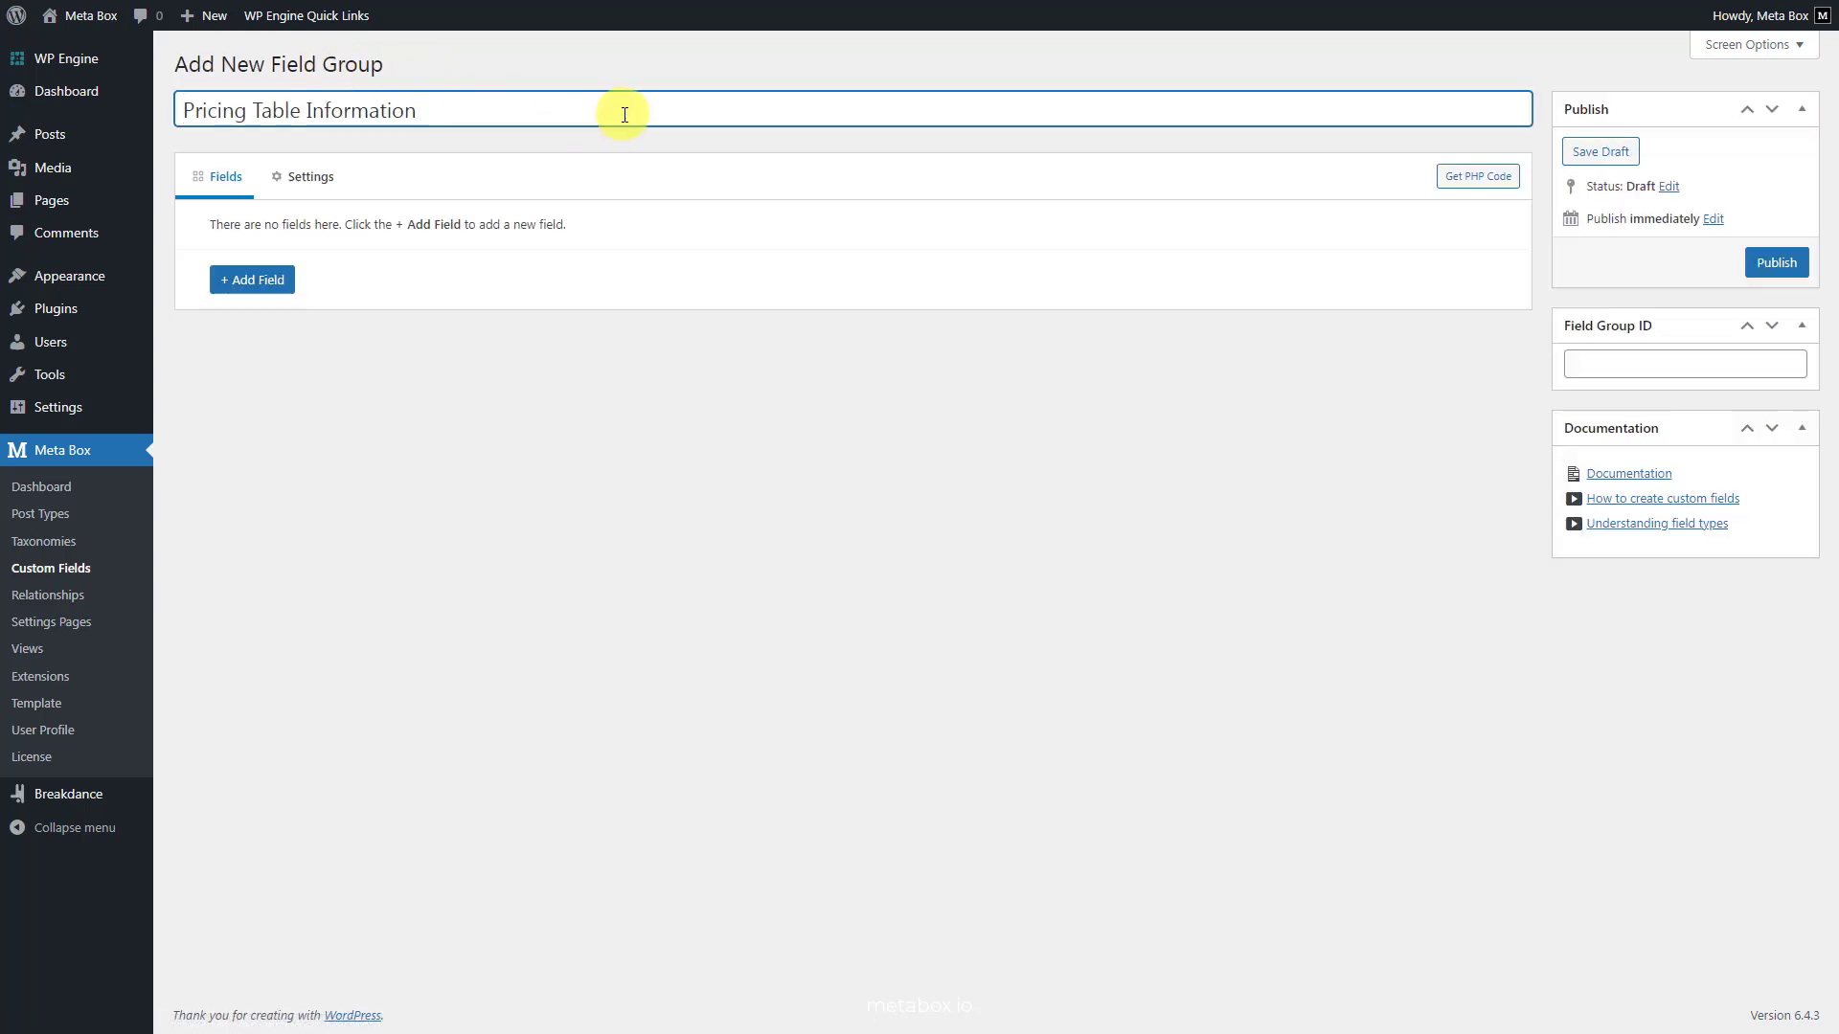
Add a Group field to the field group and label it "Plans".
{"action": "left_click", "coordinate": [255, 279]}
{"action": "type", "text": "gr"}
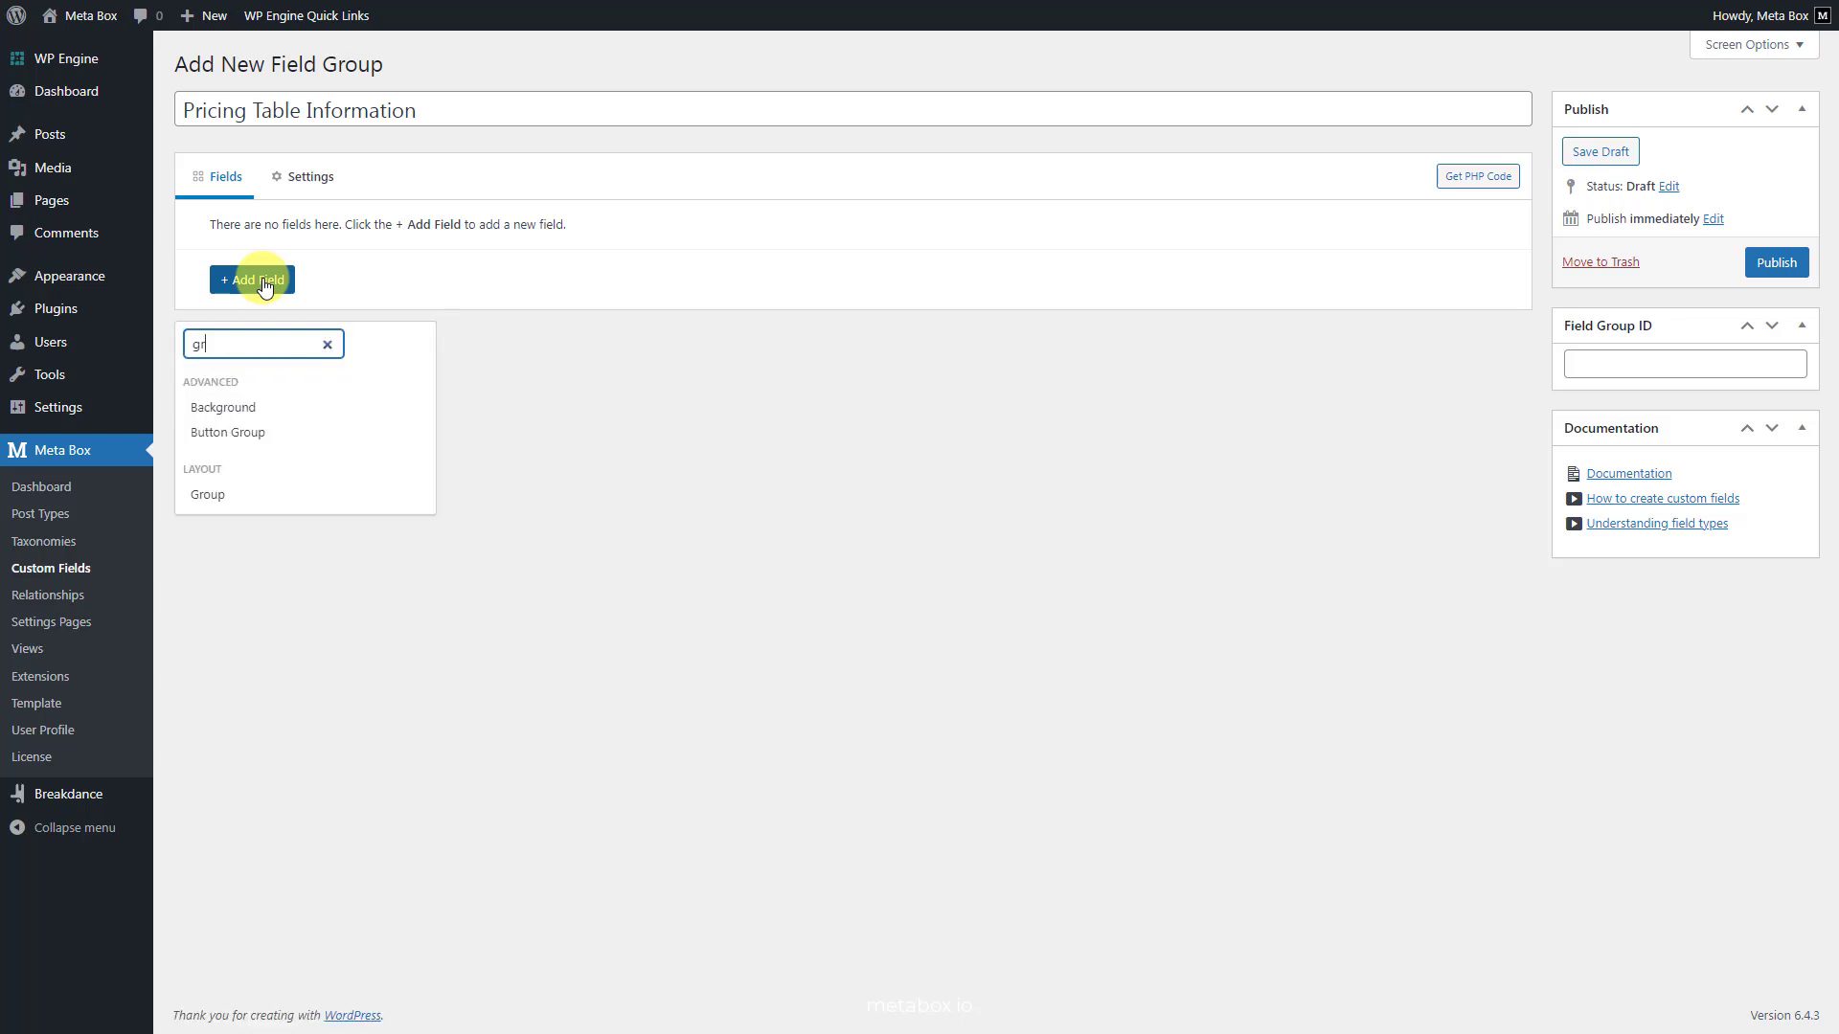
{"action": "left_click", "coordinate": [251, 488]}
{"action": "left_click", "coordinate": [621, 274]}
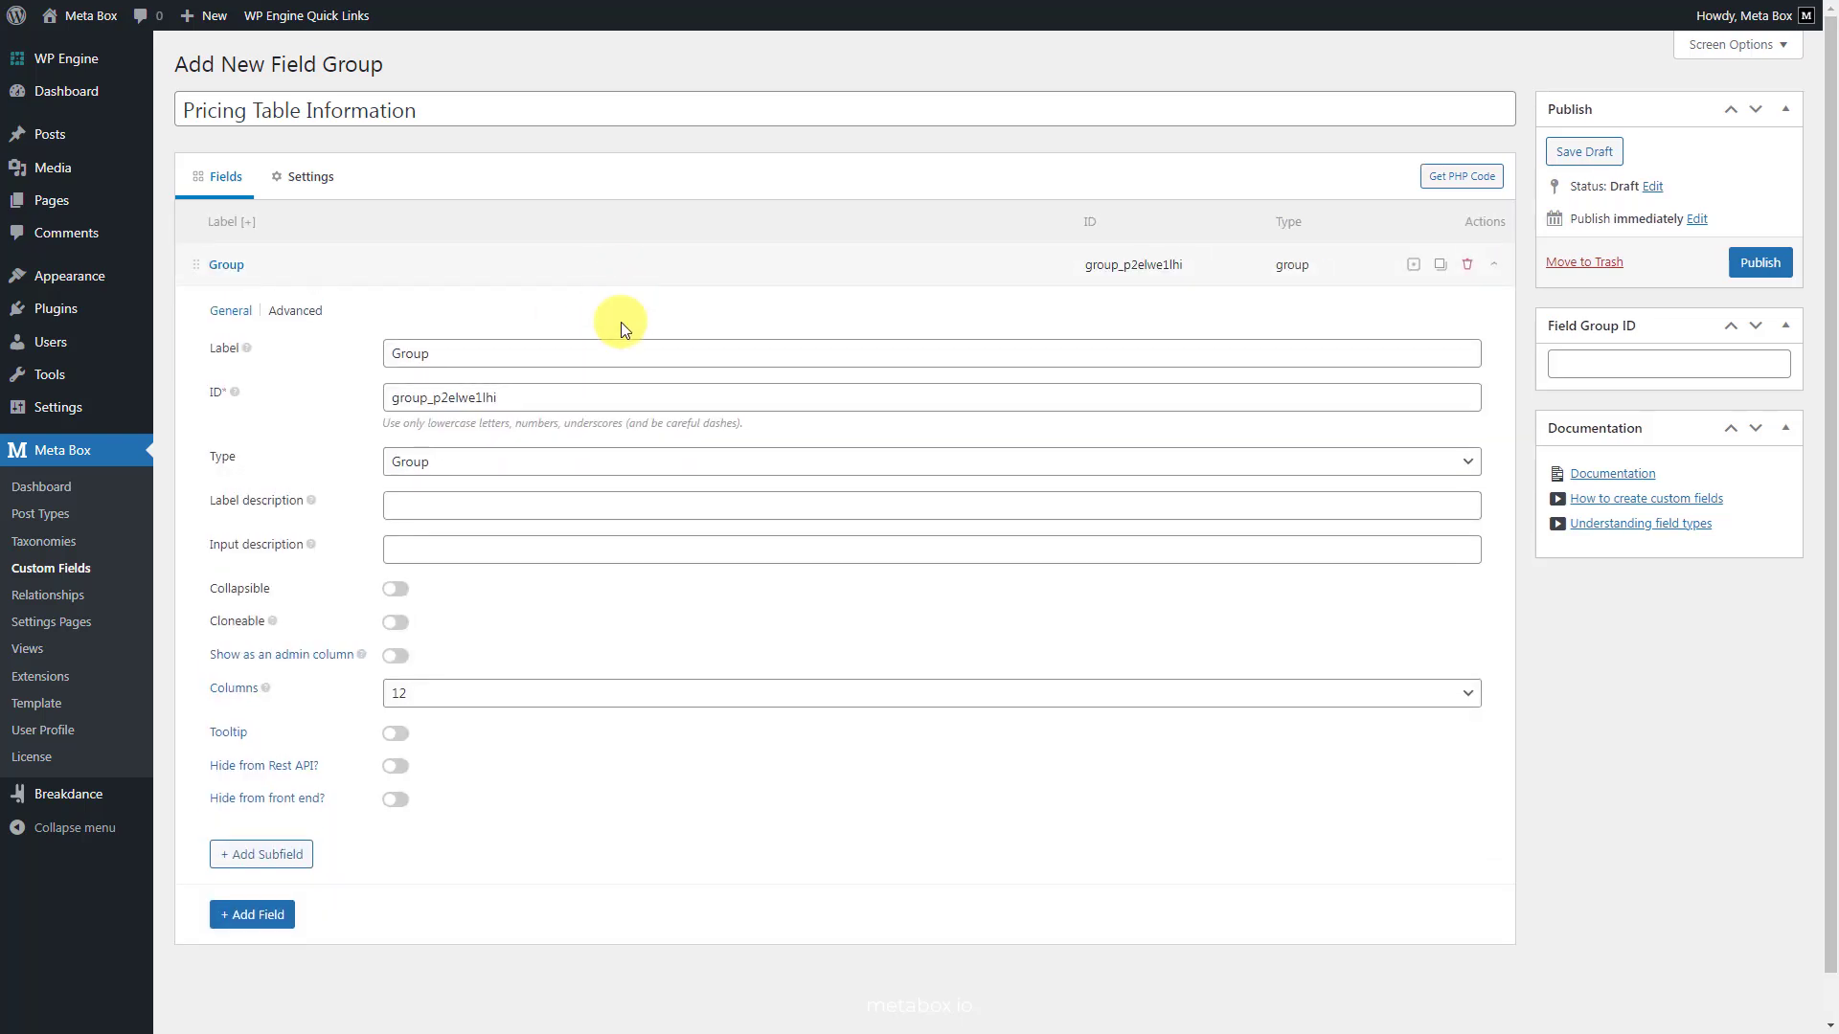
{"action": "double_click", "coordinate": [622, 351]}
{"action": "type", "text": "Plans"}
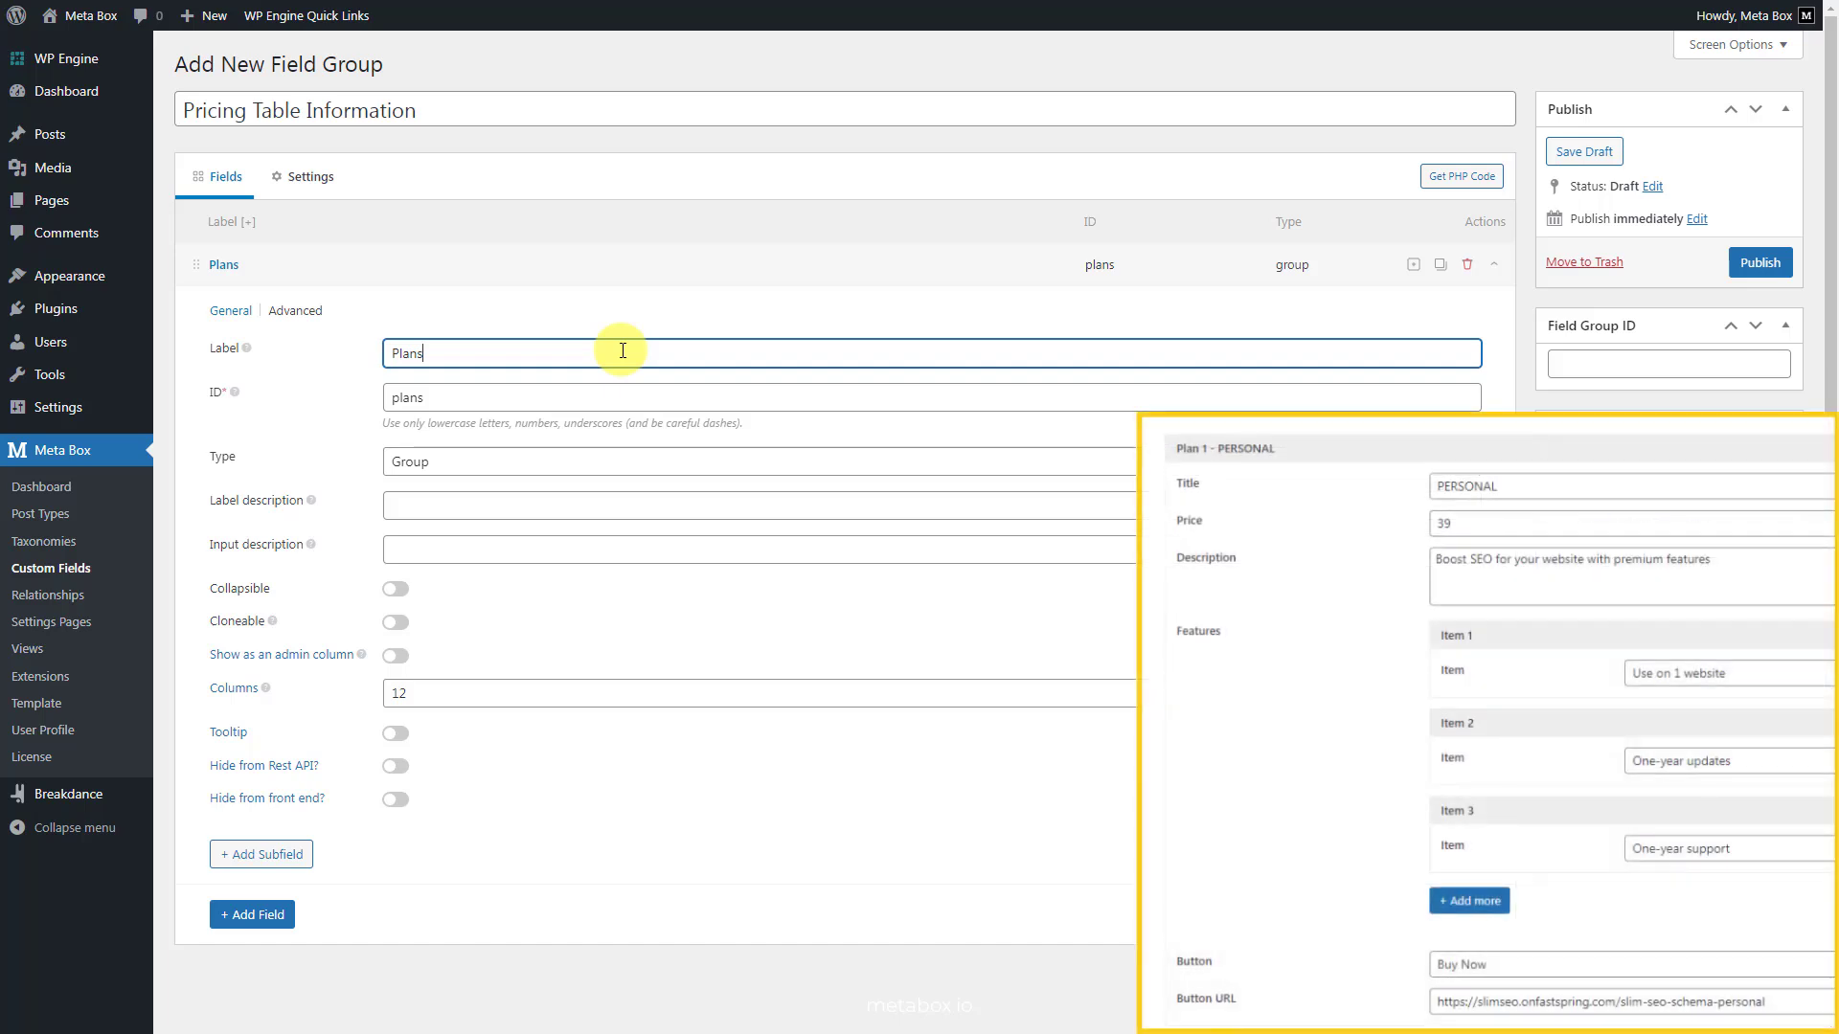
Add a Text subfield to the Plans group and label it "Title".
{"action": "left_click", "coordinate": [278, 854]}
{"action": "type", "text": "text"}
{"action": "left_click", "coordinate": [300, 696]}
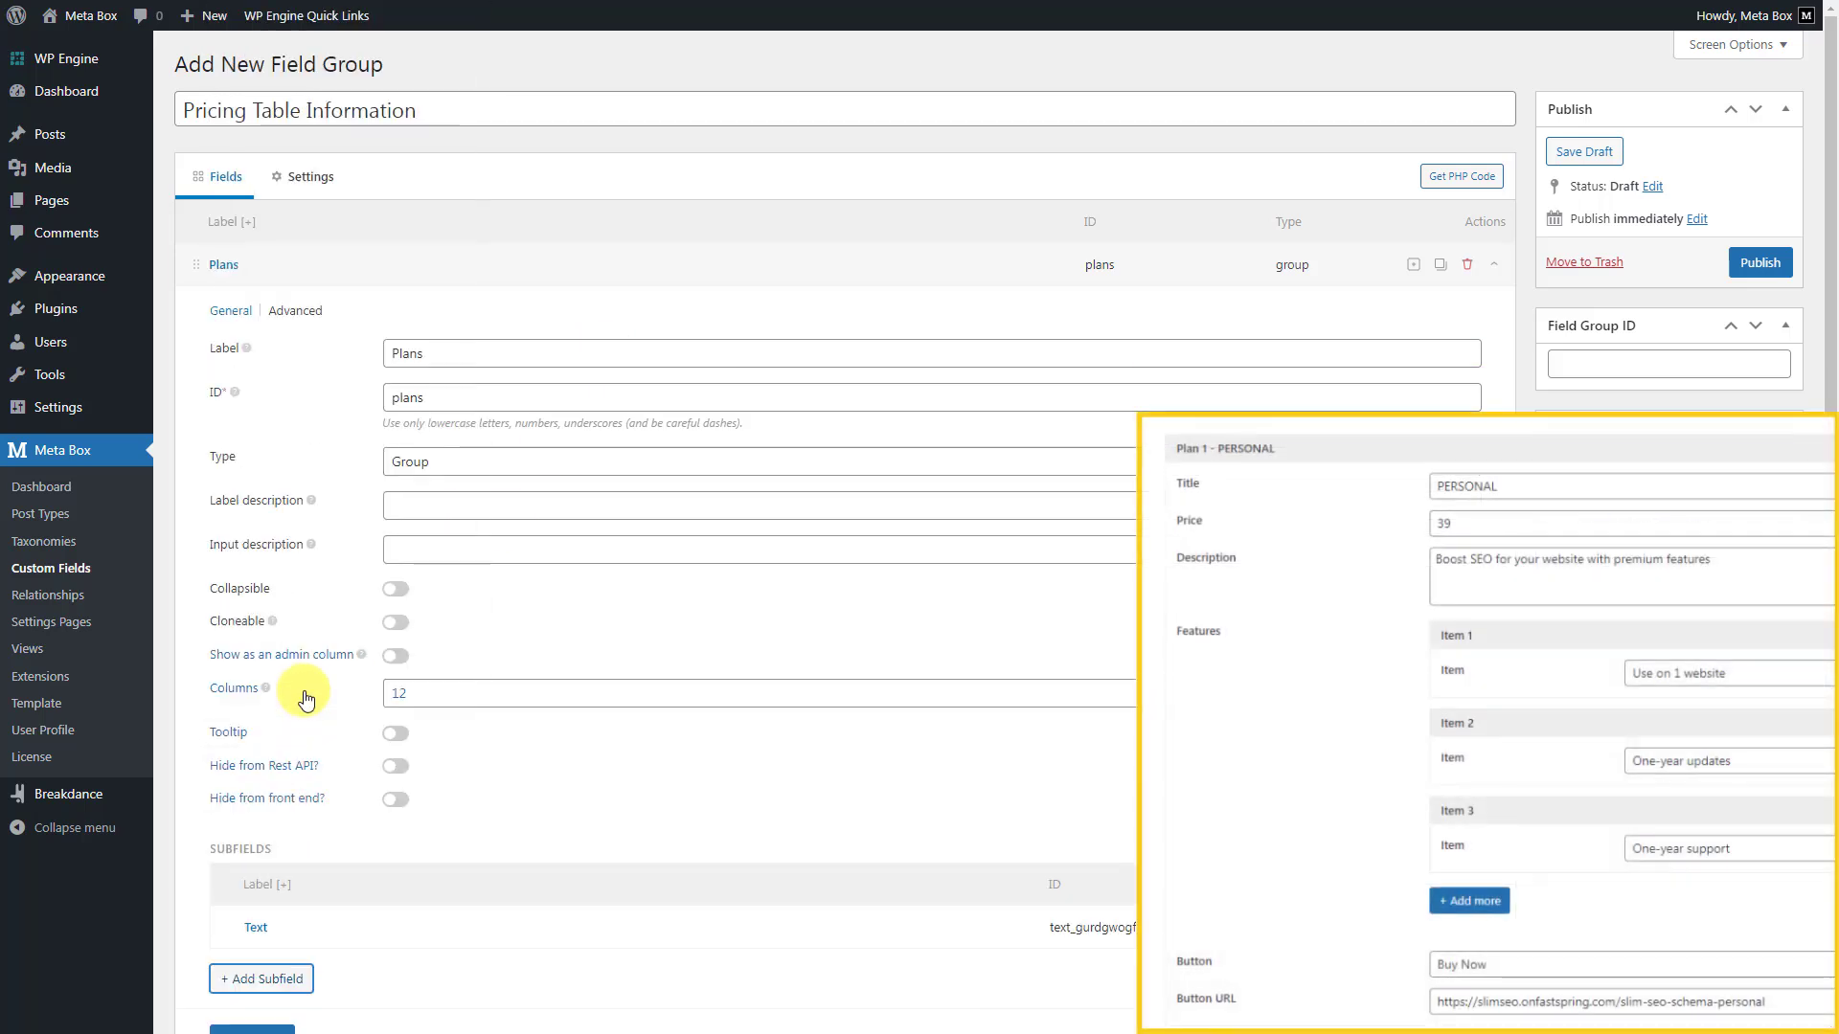
{"action": "scroll", "coordinate": [299, 698], "scroll_direction": "down", "scroll_amount": 2}
{"action": "left_click", "coordinate": [595, 755]}
{"action": "double_click", "coordinate": [645, 847]}
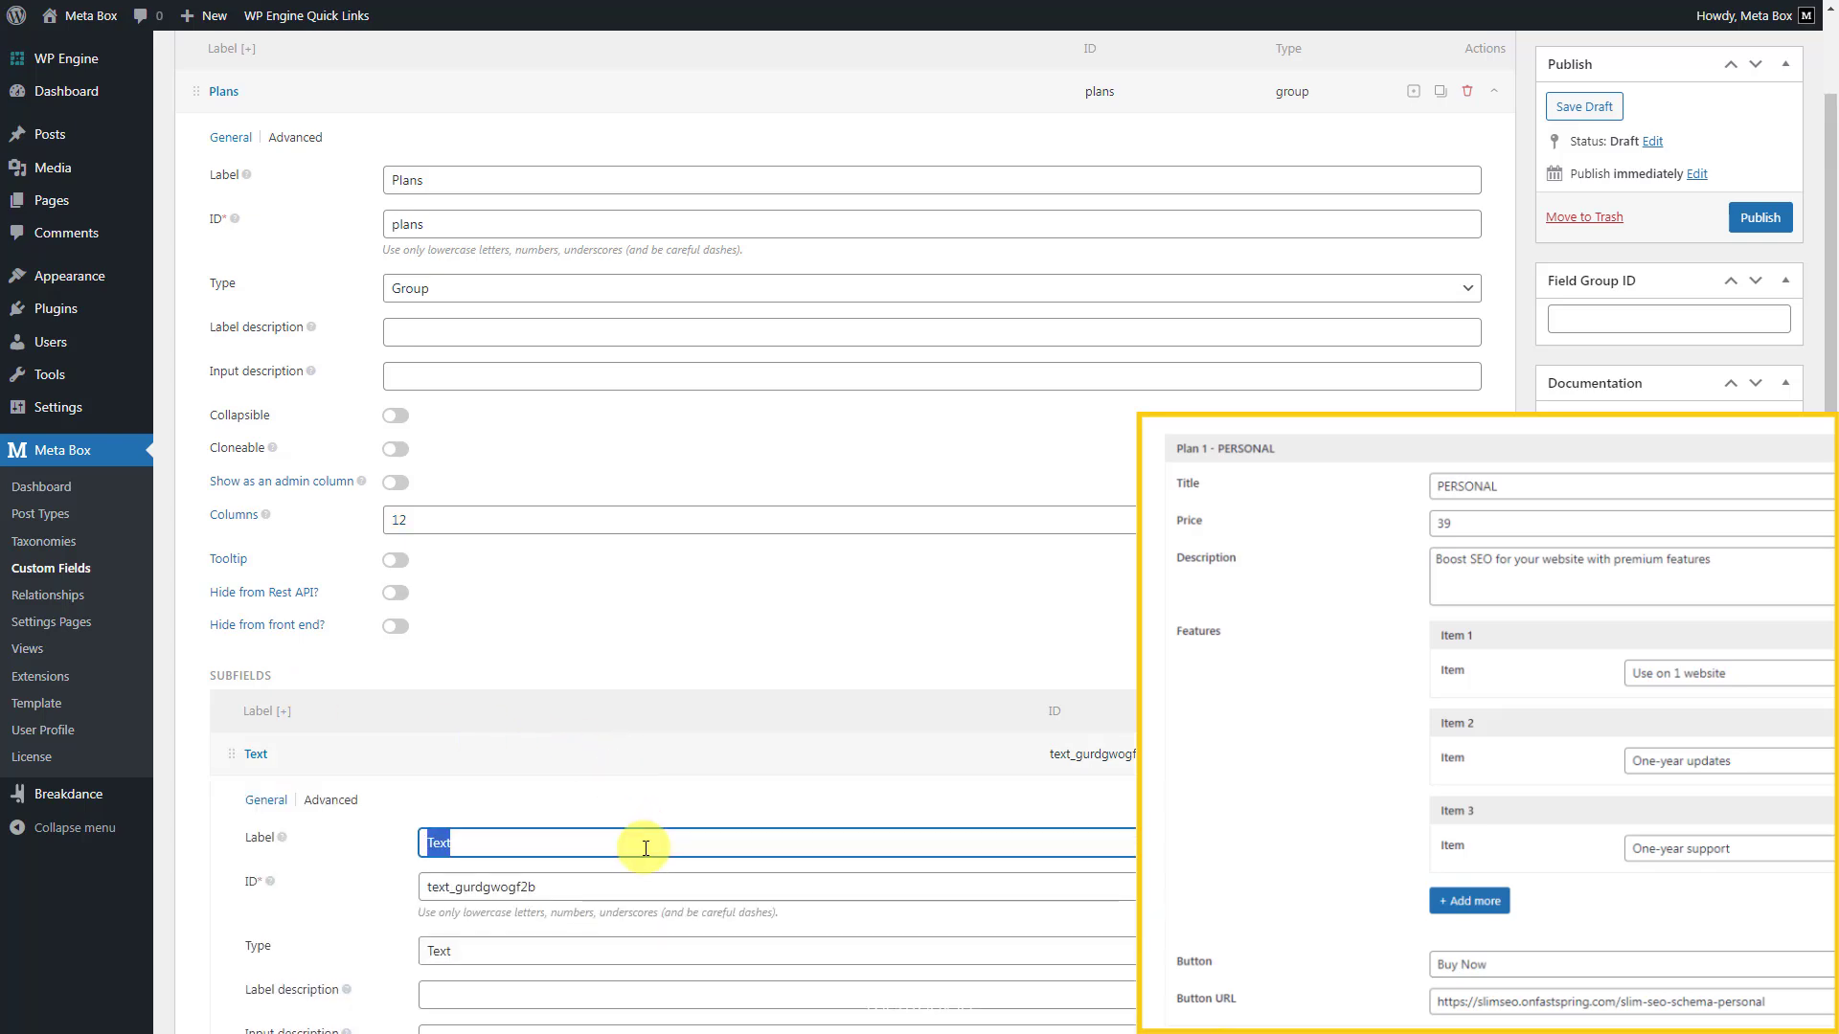
{"action": "type", "text": "Title"}
{"action": "left_click", "coordinate": [640, 751]}
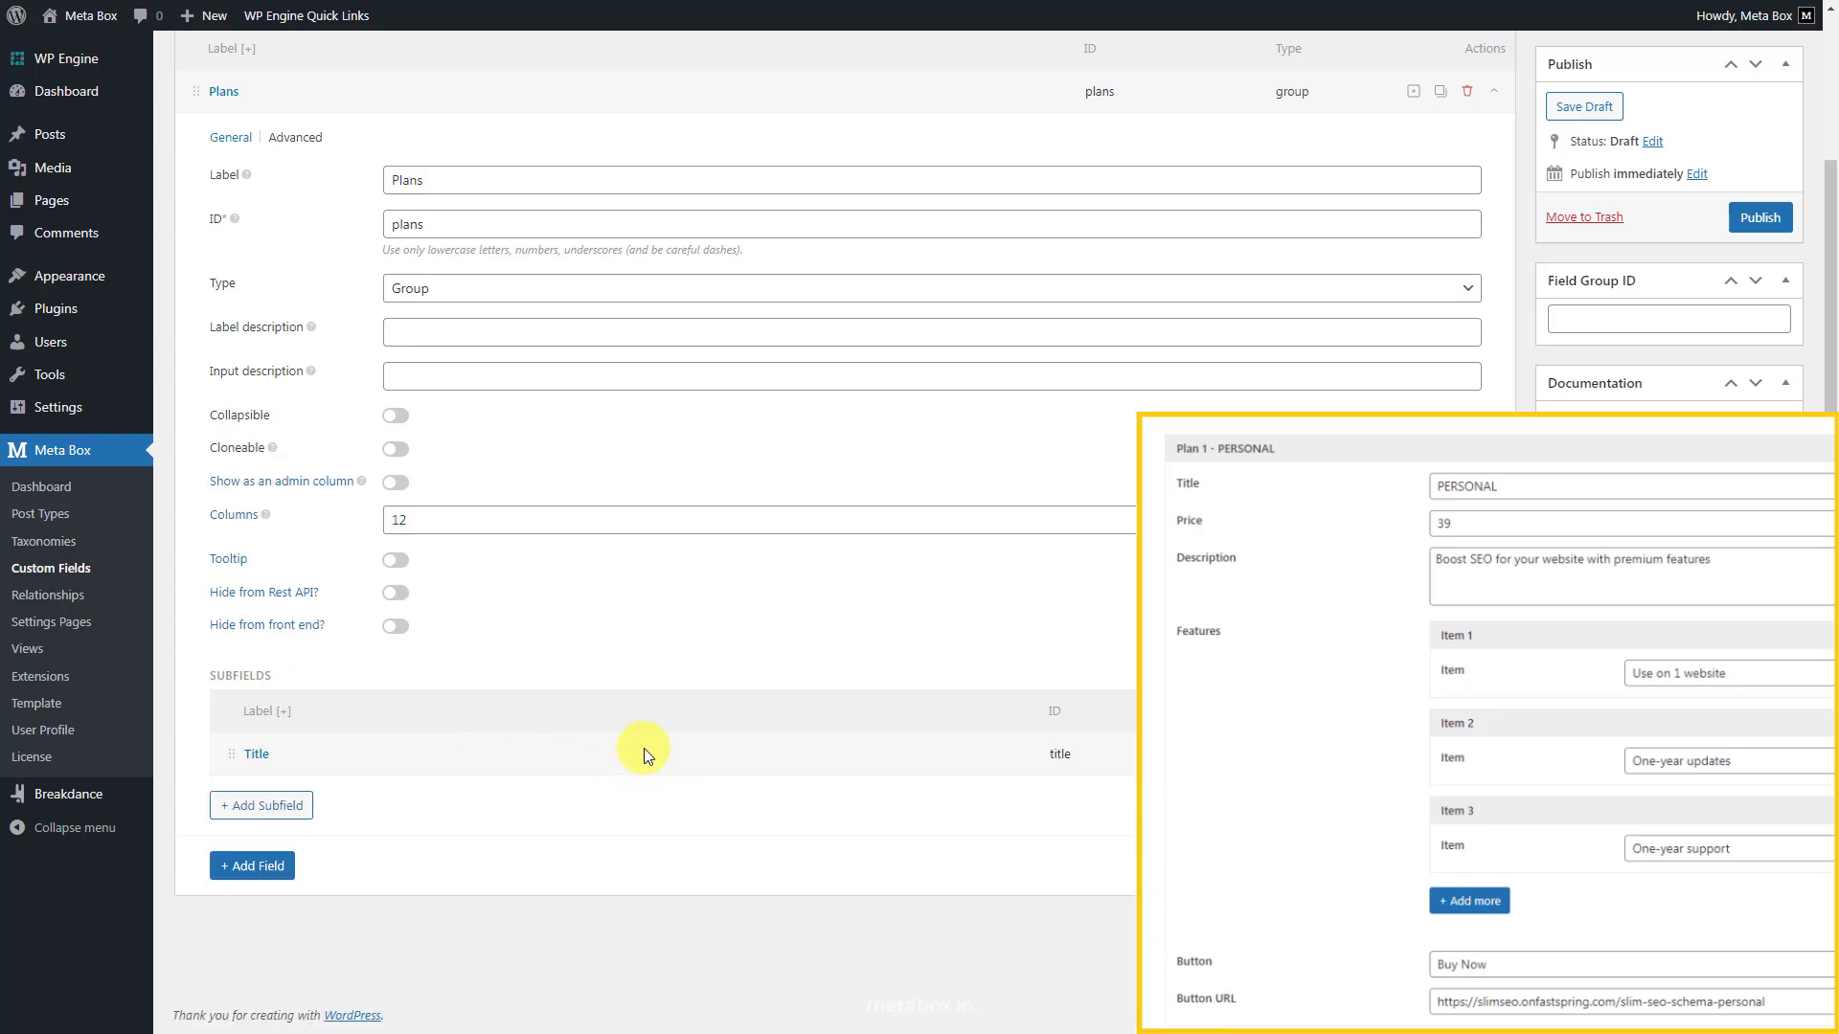
Add a Number subfield to the Plans group and label it "Price".
{"action": "left_click", "coordinate": [266, 808]}
{"action": "type", "text": "num"}
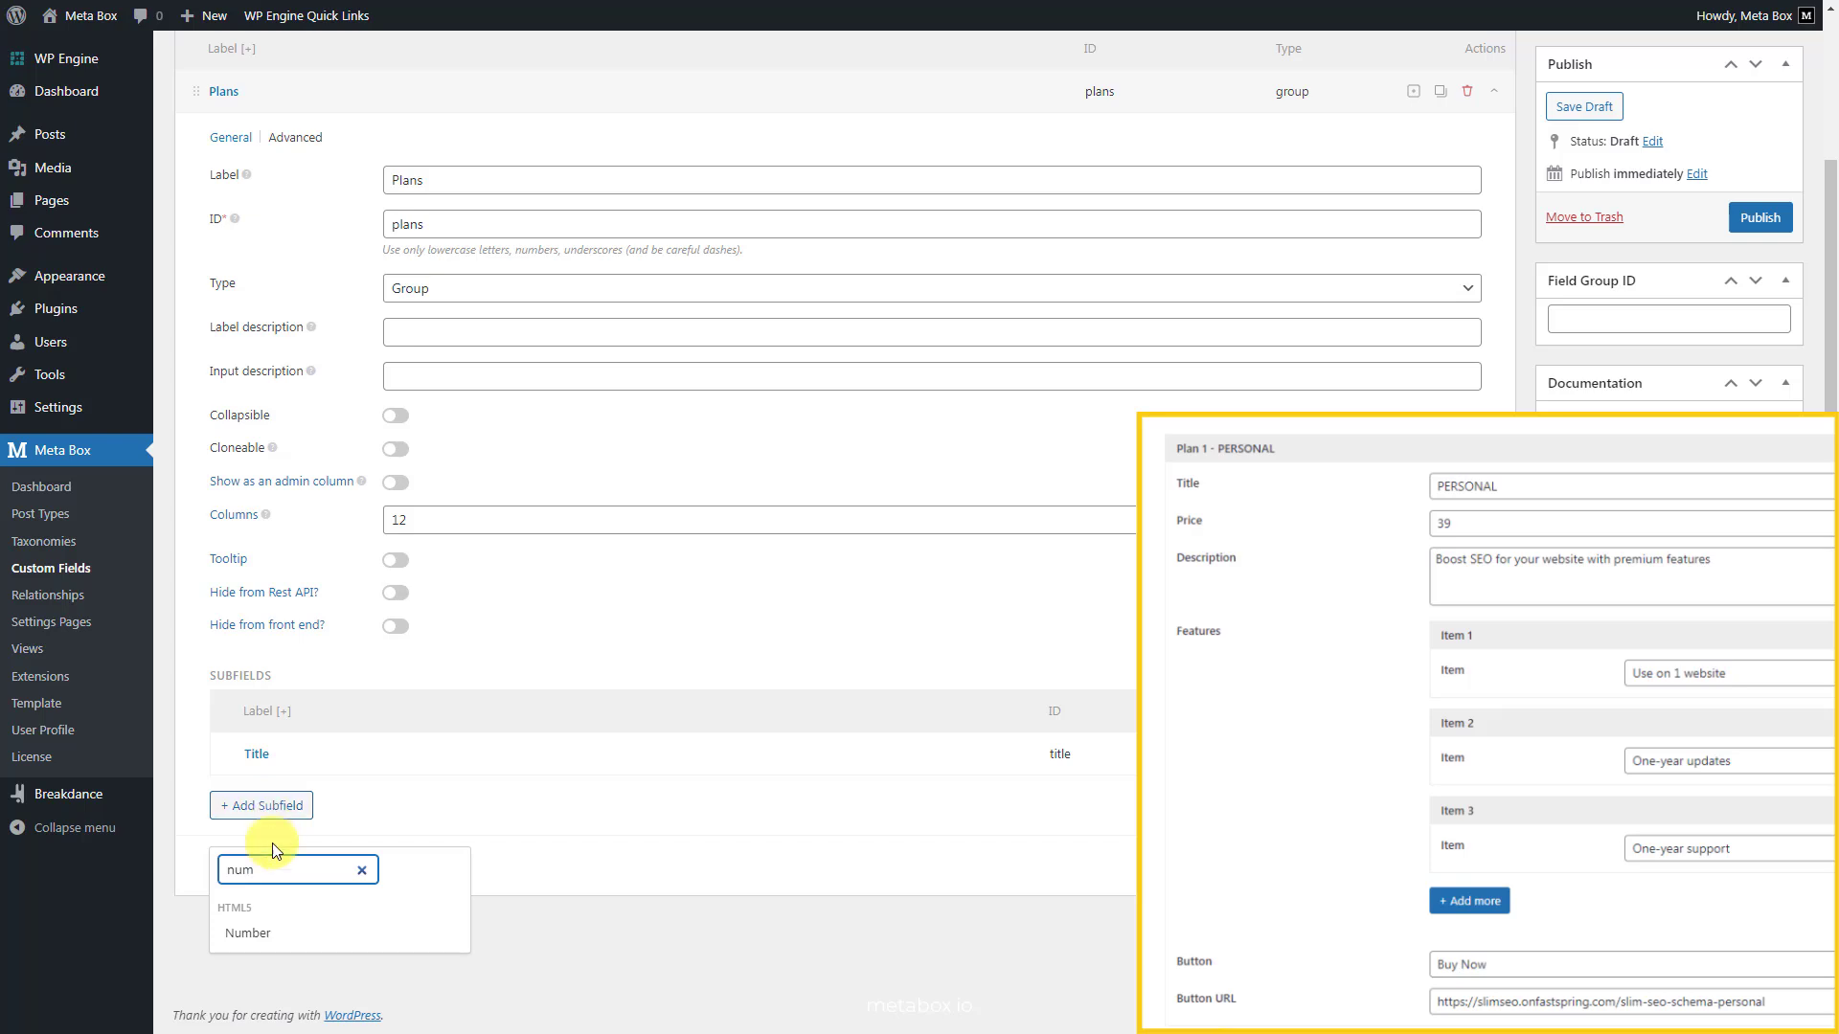
{"action": "left_click", "coordinate": [273, 922]}
{"action": "scroll", "coordinate": [561, 918], "scroll_direction": "down", "scroll_amount": 2}
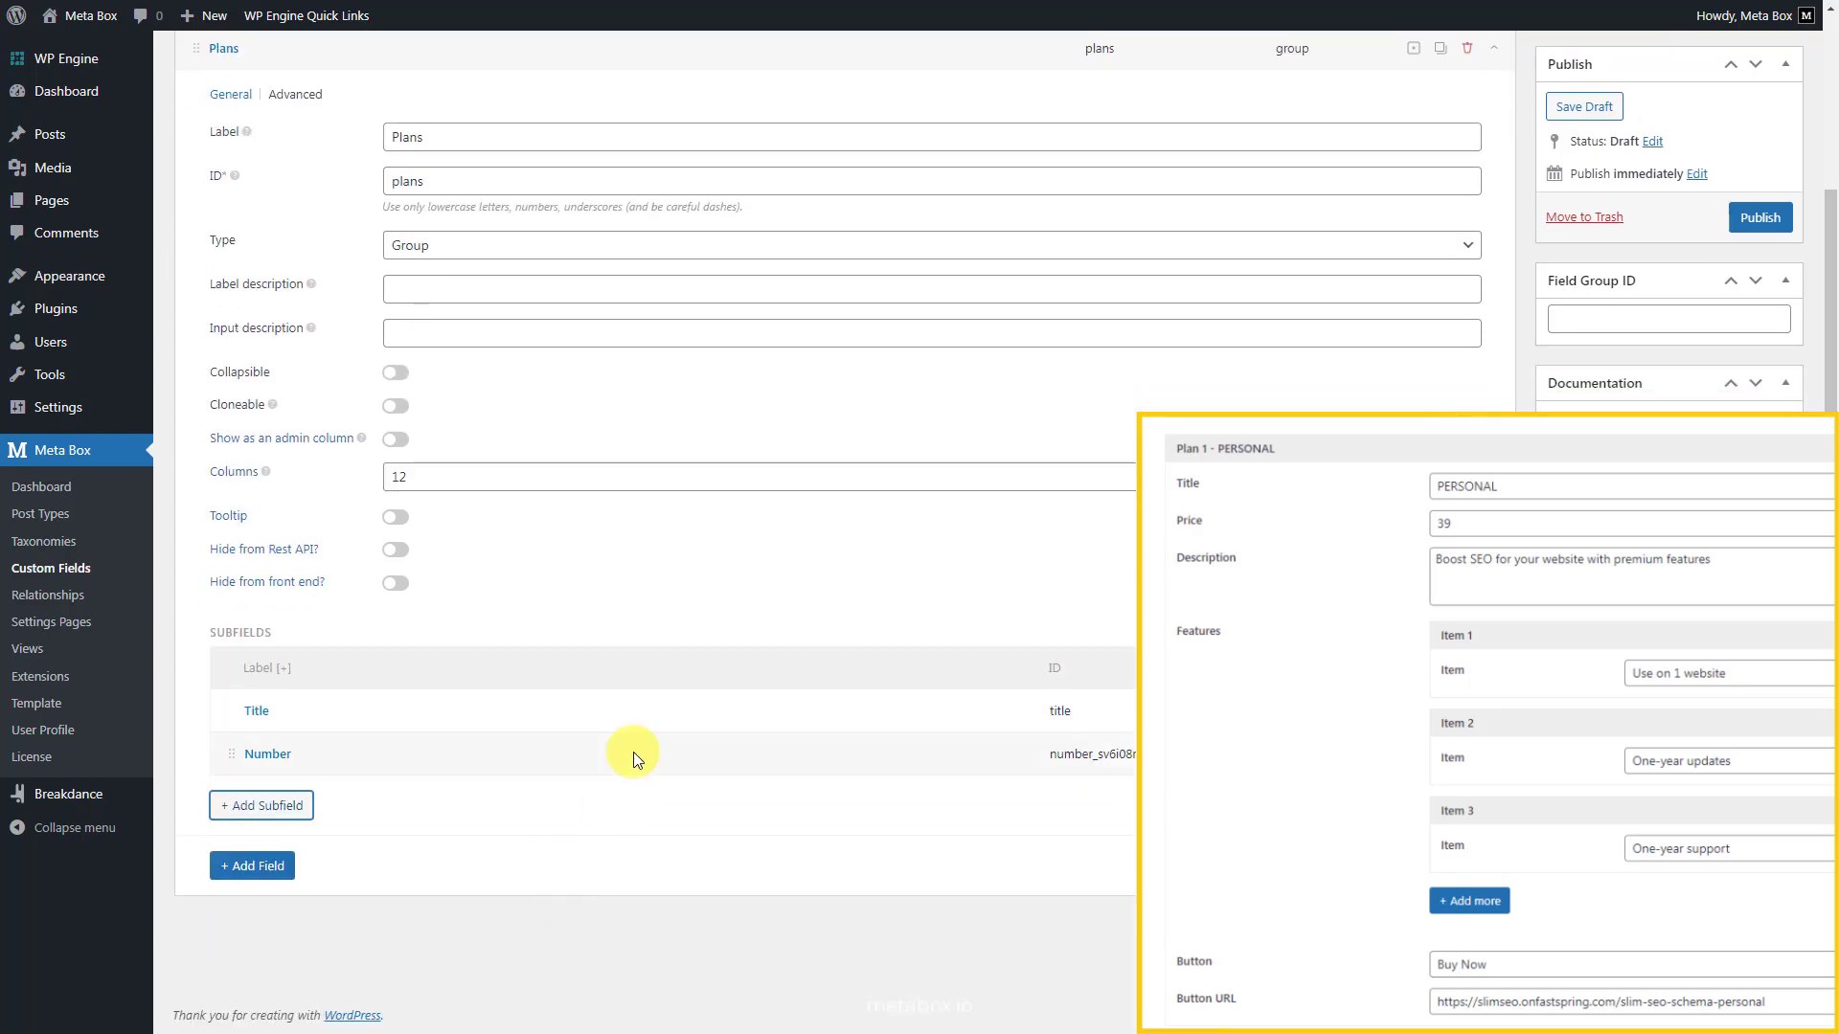
{"action": "left_click", "coordinate": [634, 751]}
{"action": "left_click", "coordinate": [621, 847]}
{"action": "key", "text": "ctrl+a"}
{"action": "type", "text": "Price"}
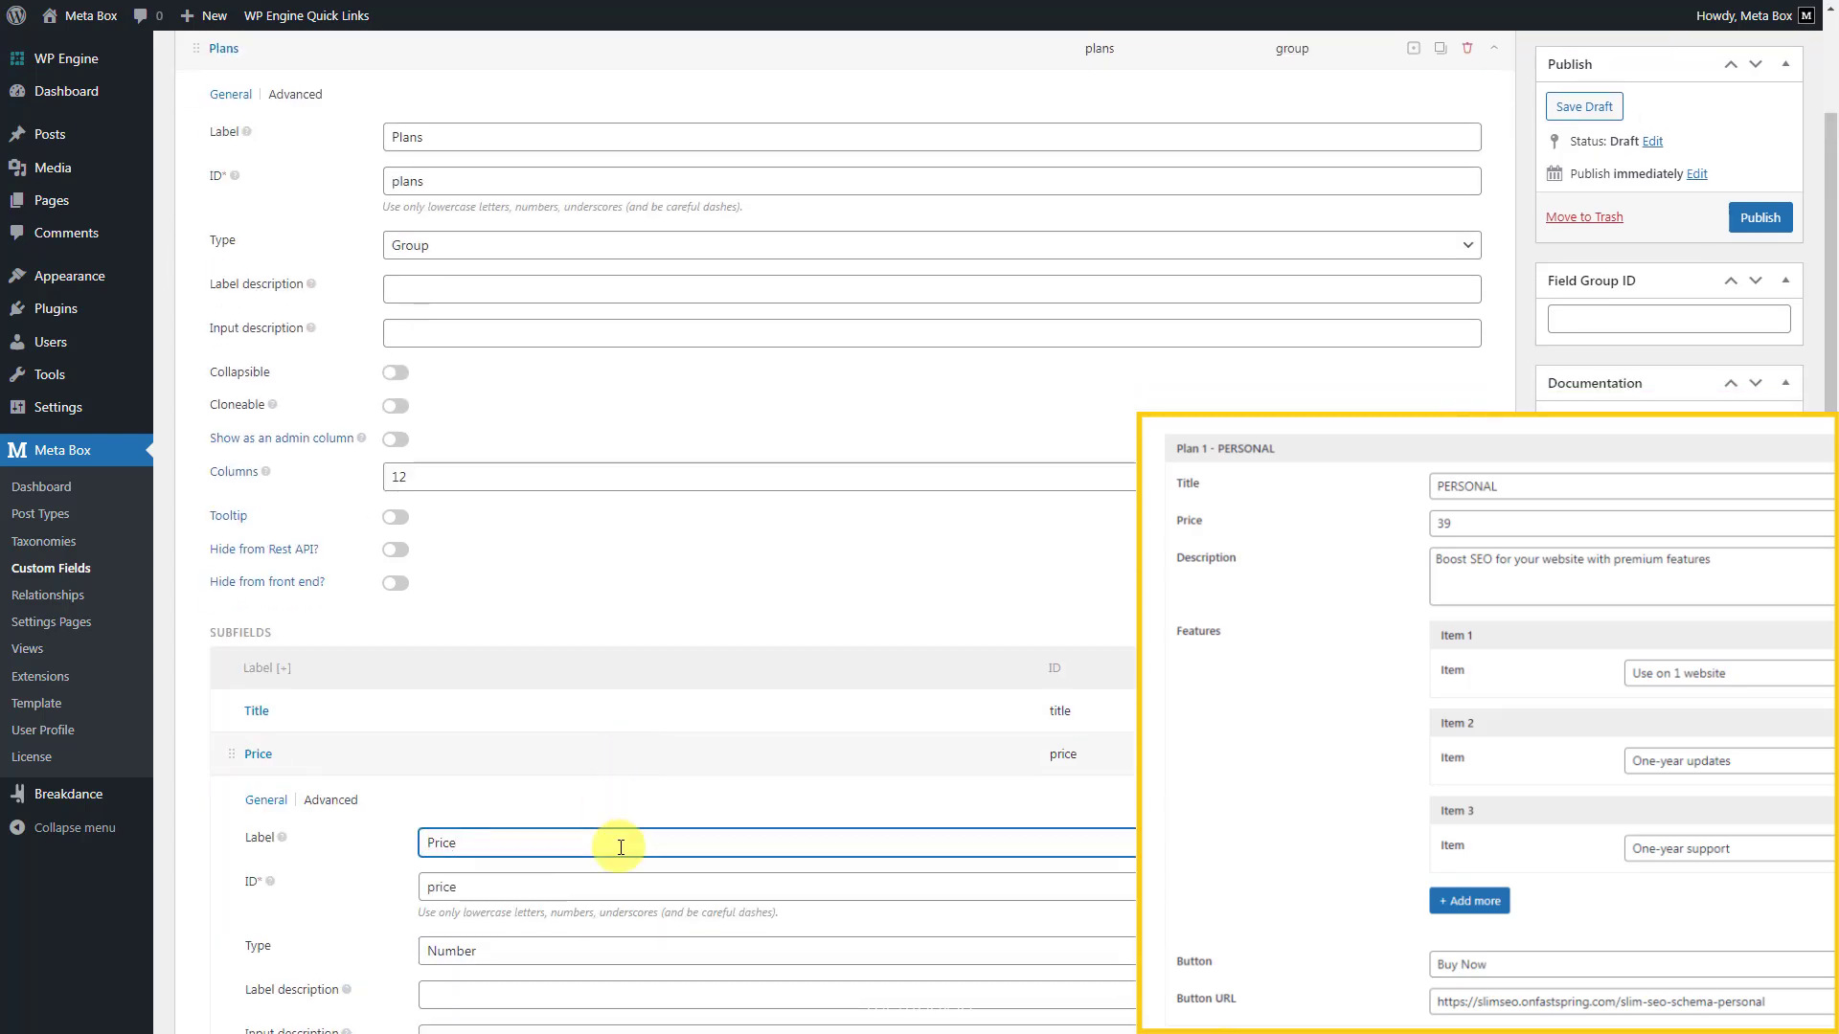
{"action": "left_click", "coordinate": [629, 750]}
Add a Textarea subfield to the Plans group and label it "Description".
{"action": "left_click", "coordinate": [259, 815]}
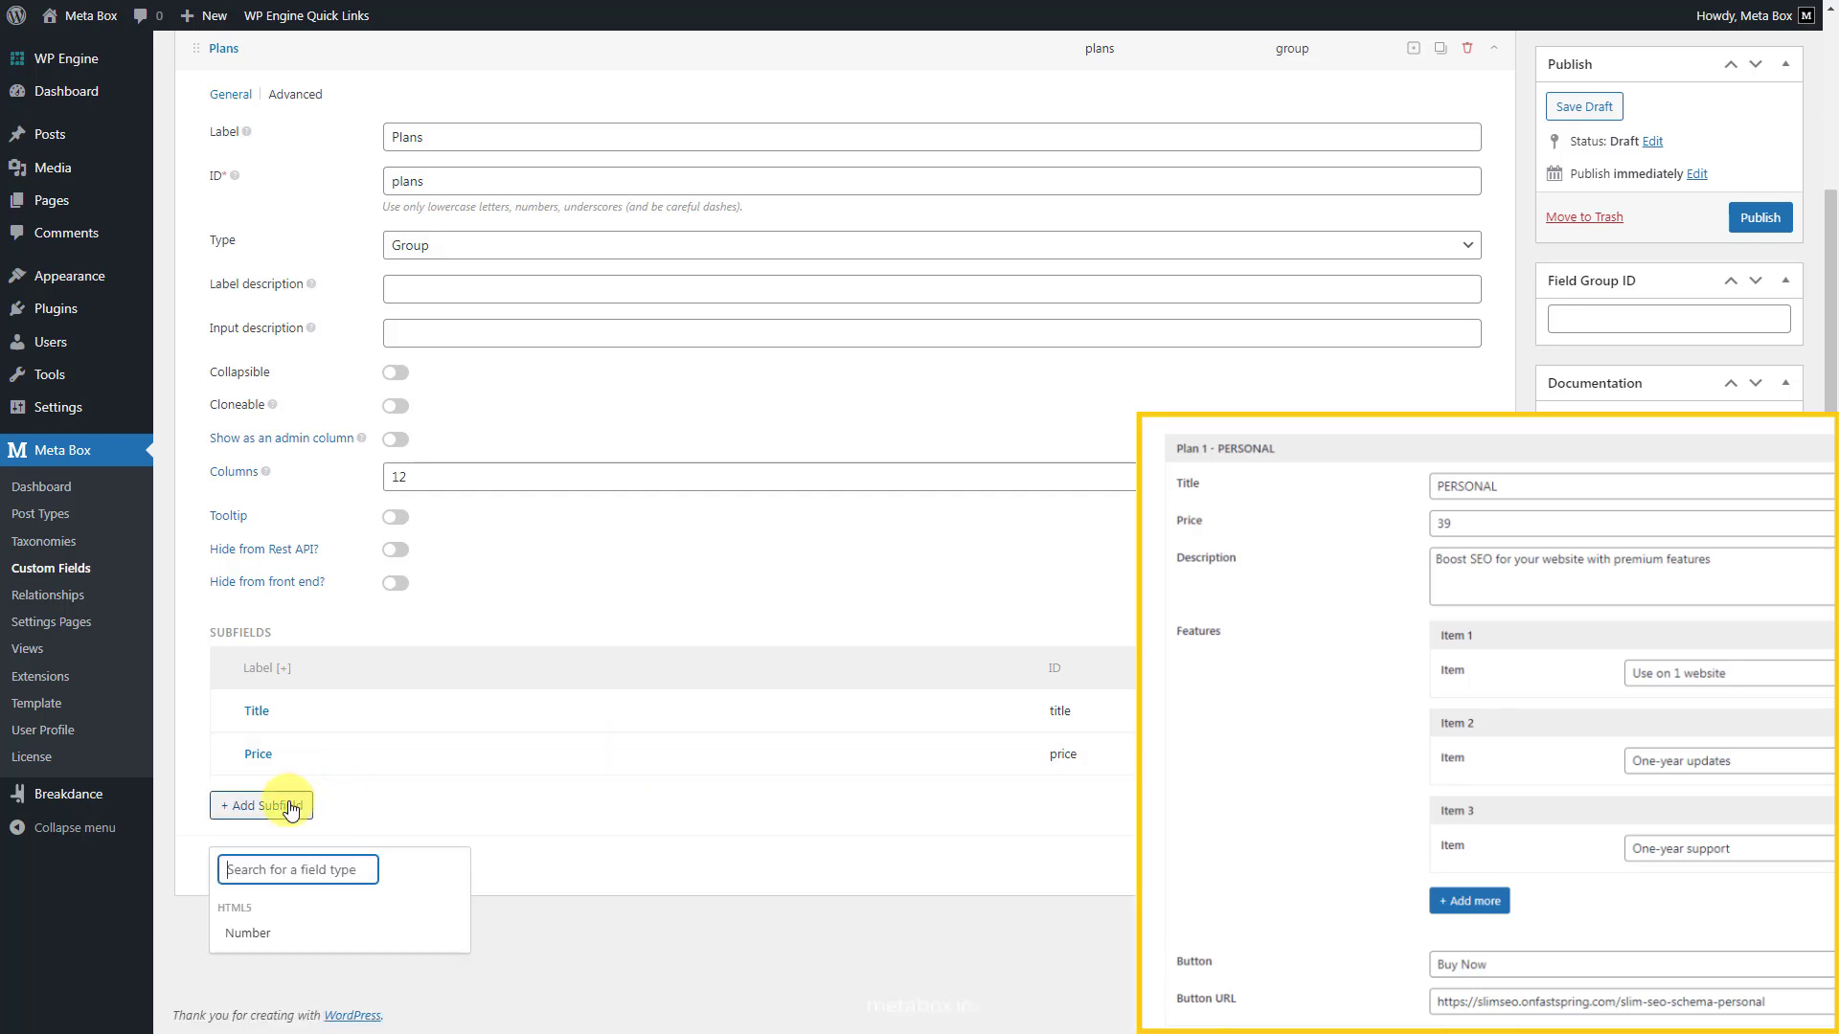
{"action": "type", "text": "text"}
{"action": "left_click", "coordinate": [308, 682]}
{"action": "scroll", "coordinate": [326, 699], "scroll_direction": "down", "scroll_amount": 3}
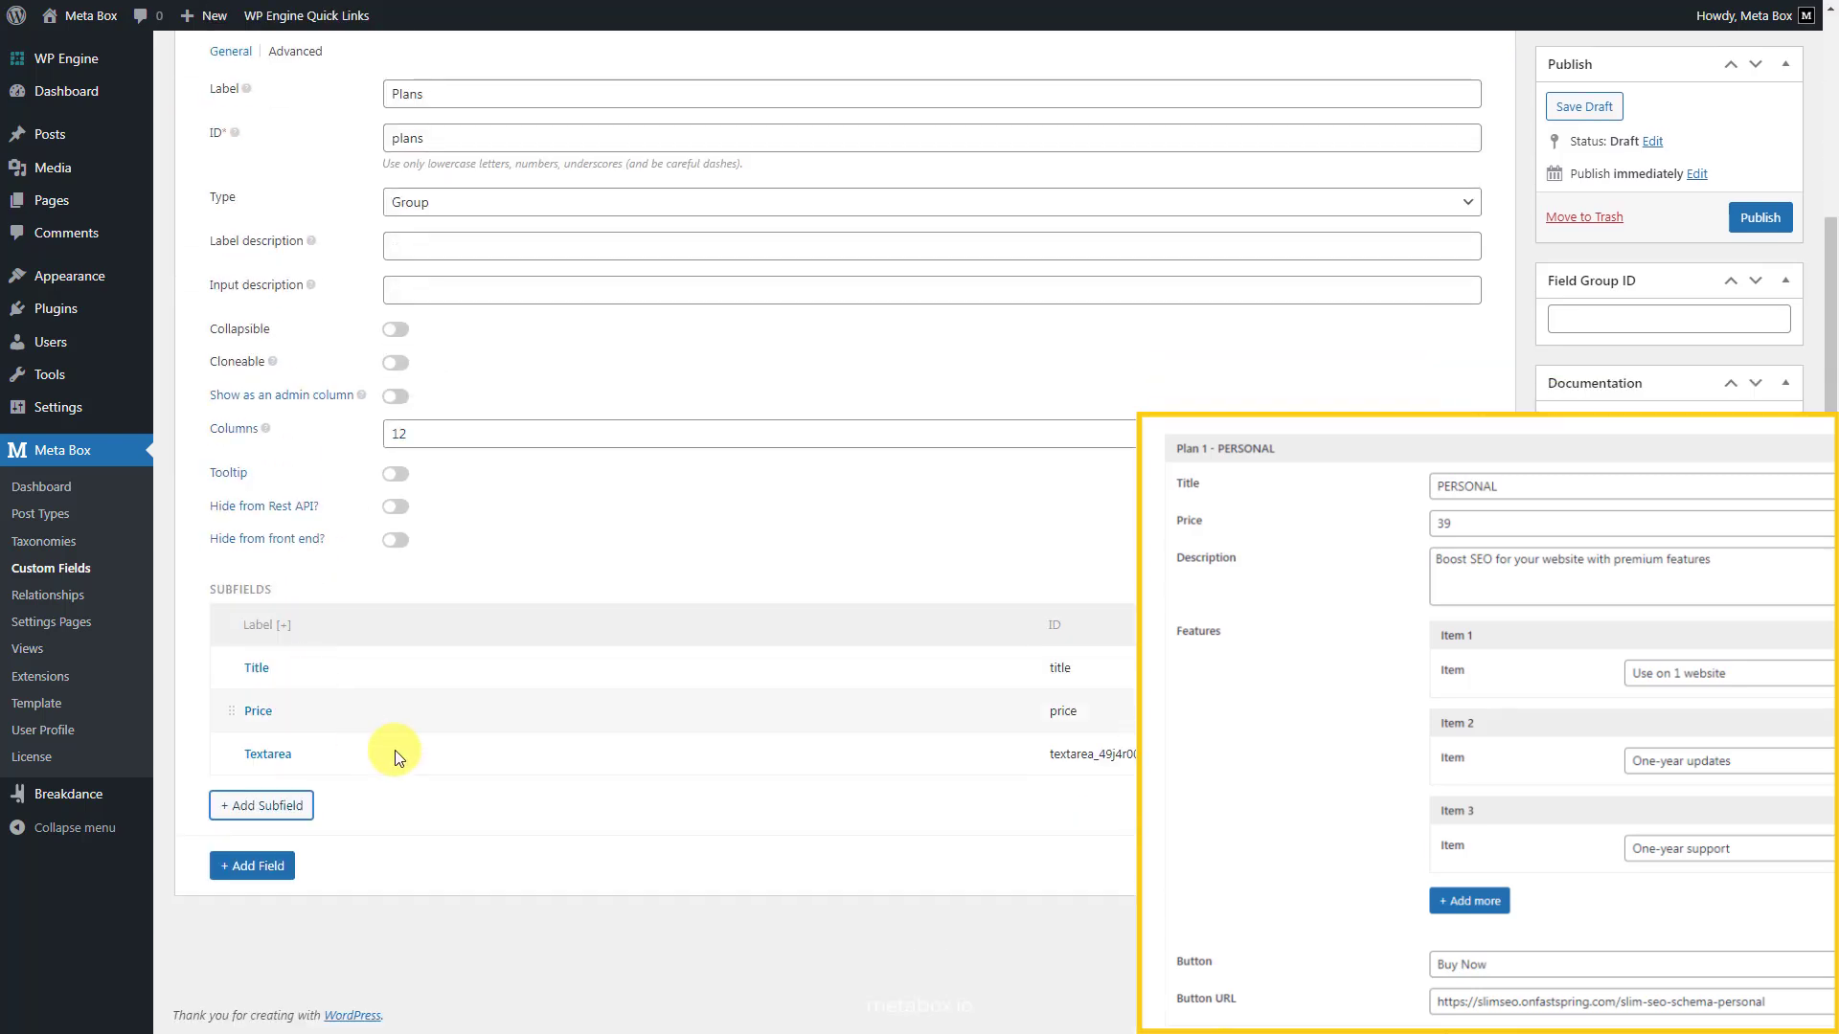
{"action": "left_click", "coordinate": [398, 753]}
{"action": "left_click", "coordinate": [629, 847]}
{"action": "key", "text": "ctrl+a"}
{"action": "type", "text": "Description"}
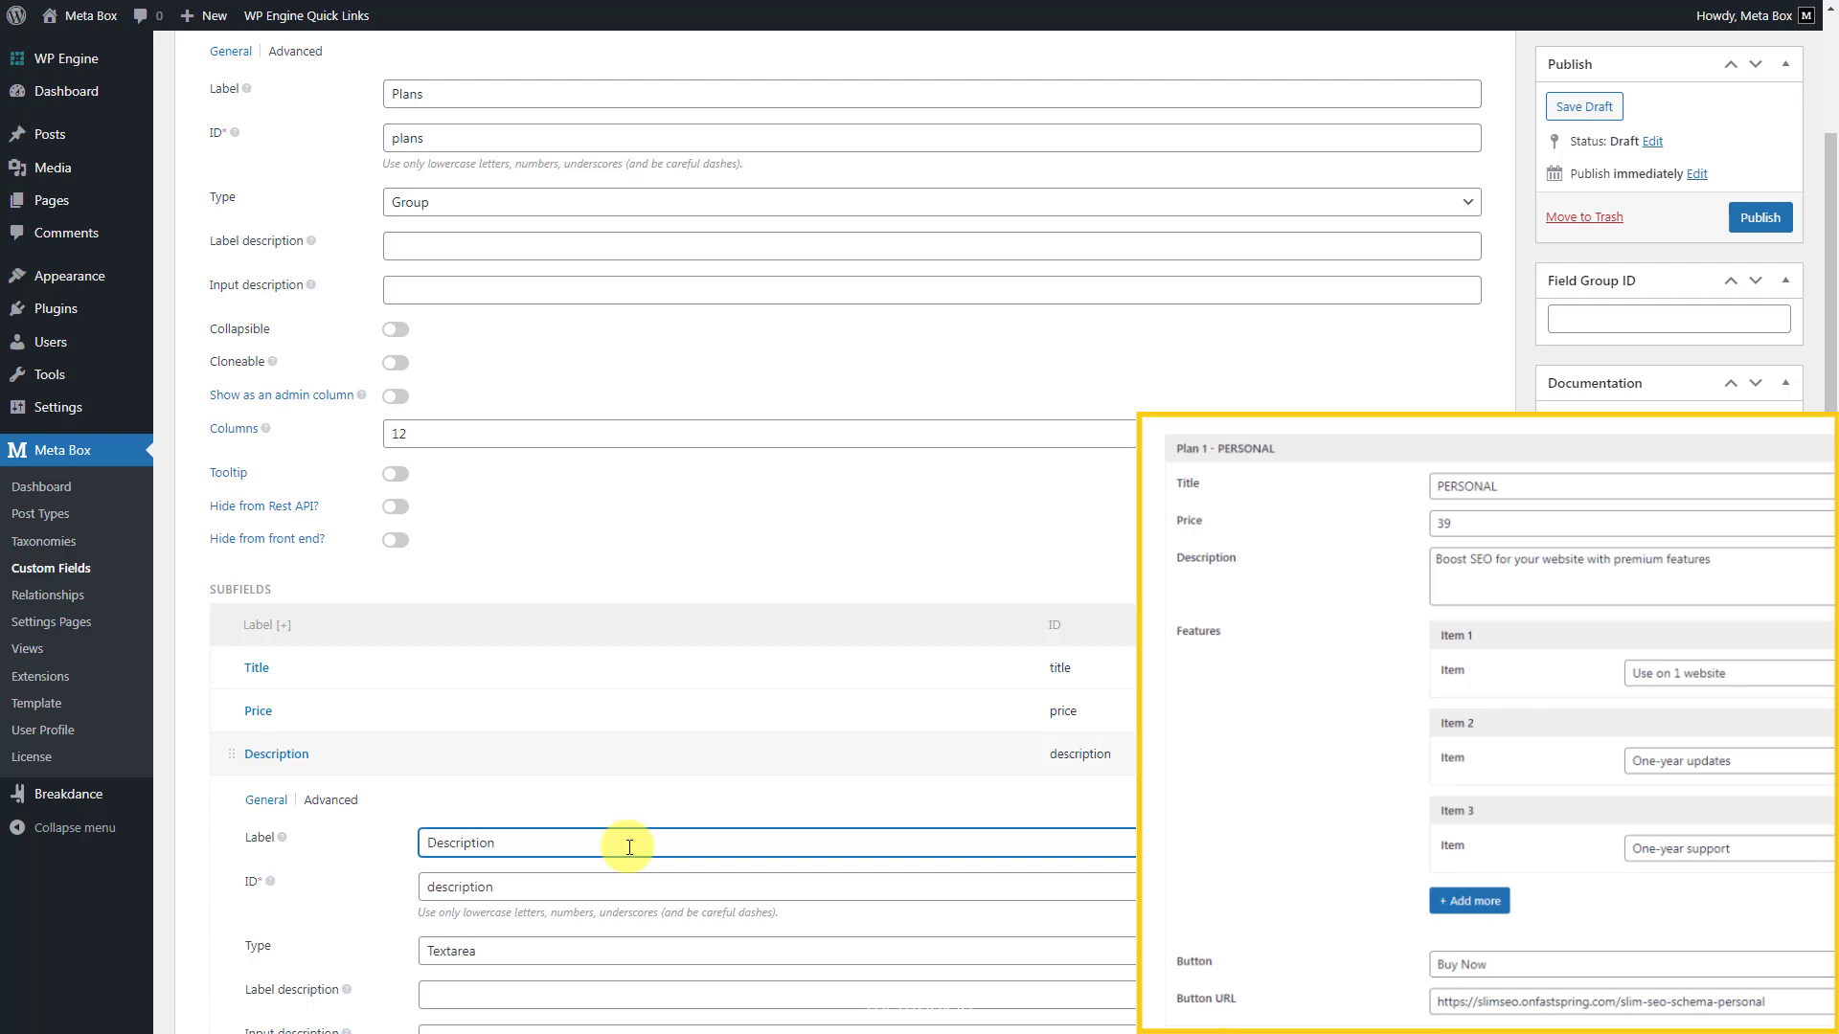
{"action": "left_click", "coordinate": [653, 753]}
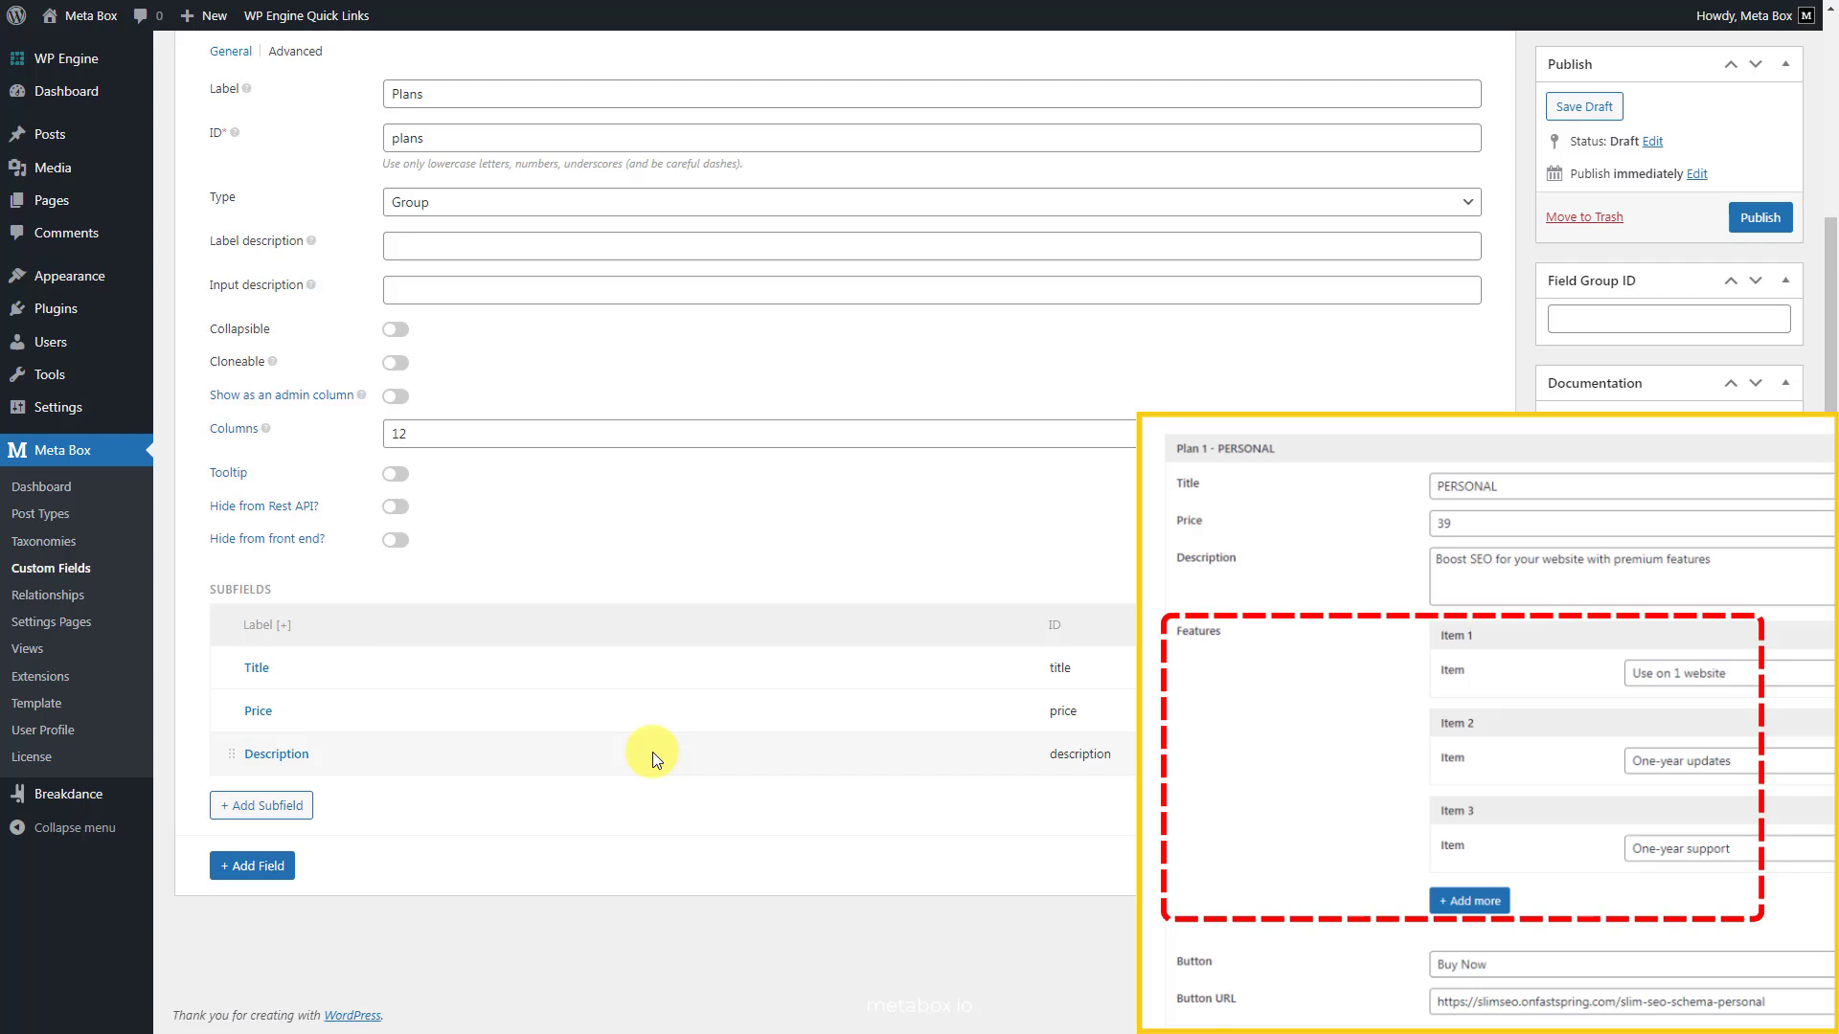
Add a Group subfield inside the Plans group and label it "Features".
{"action": "left_click", "coordinate": [288, 804]}
{"action": "type", "text": "gr"}
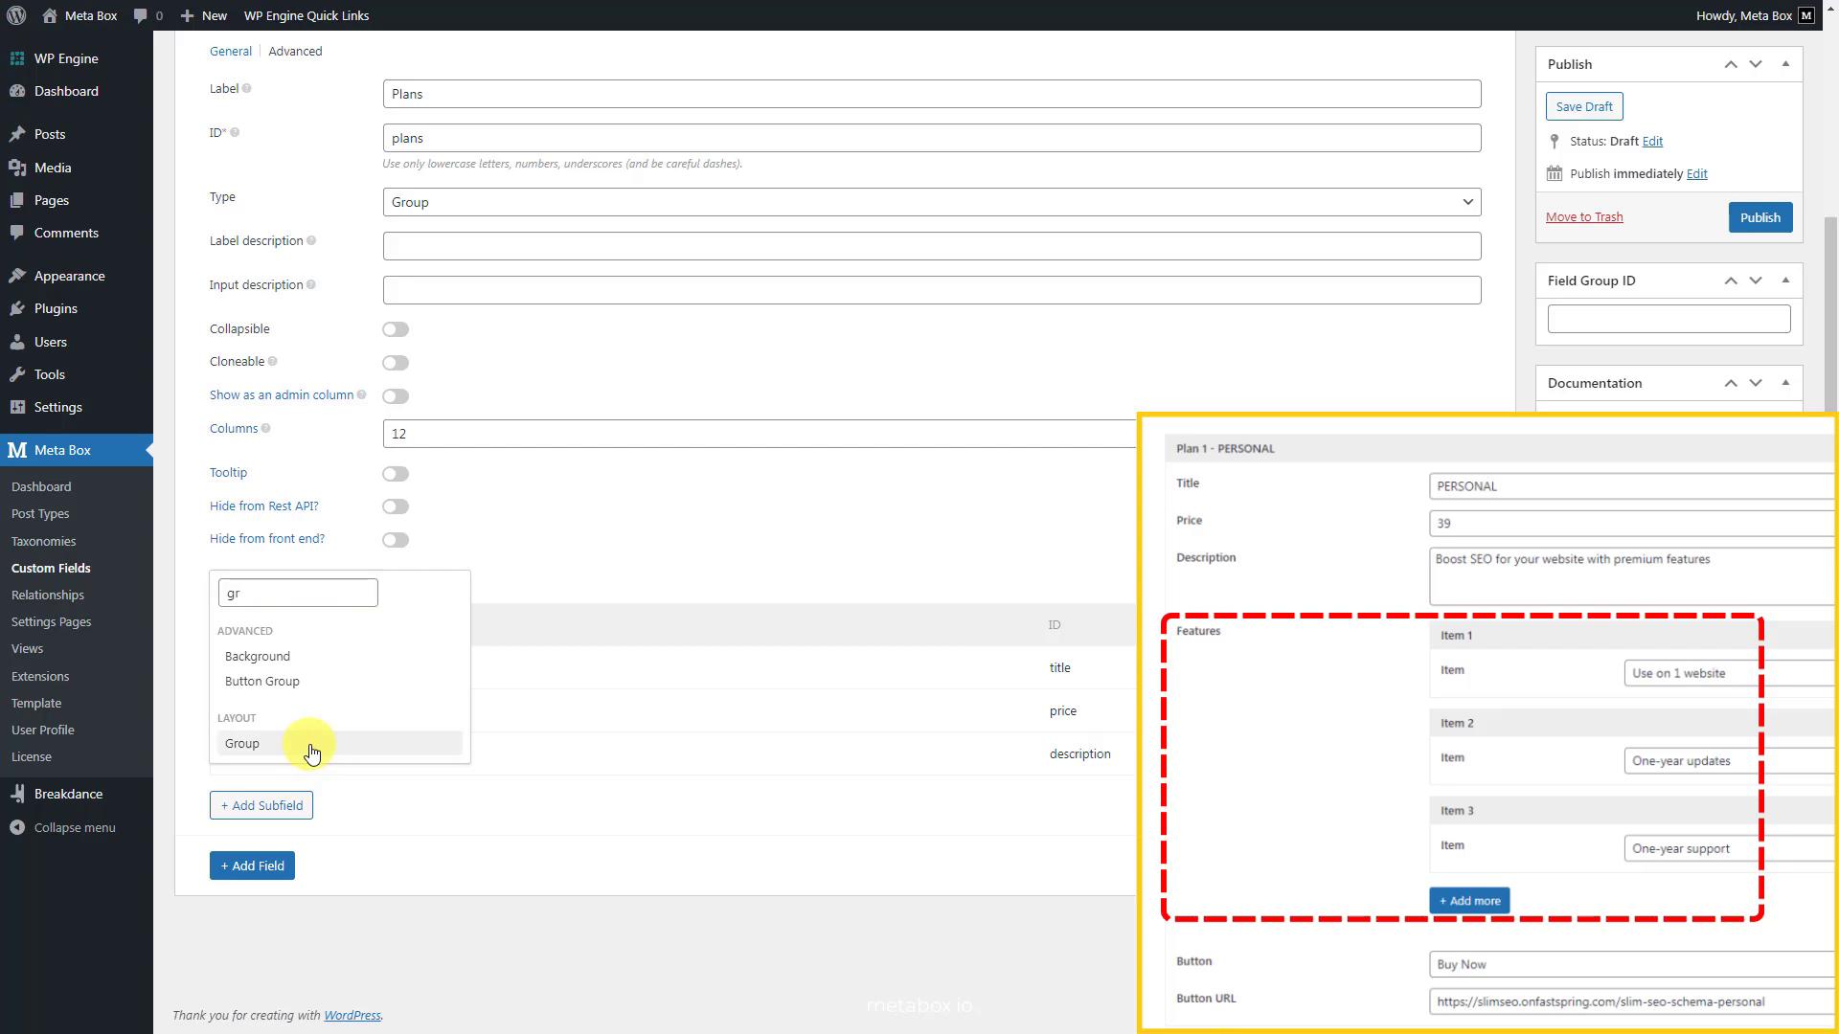
{"action": "left_click", "coordinate": [305, 747]}
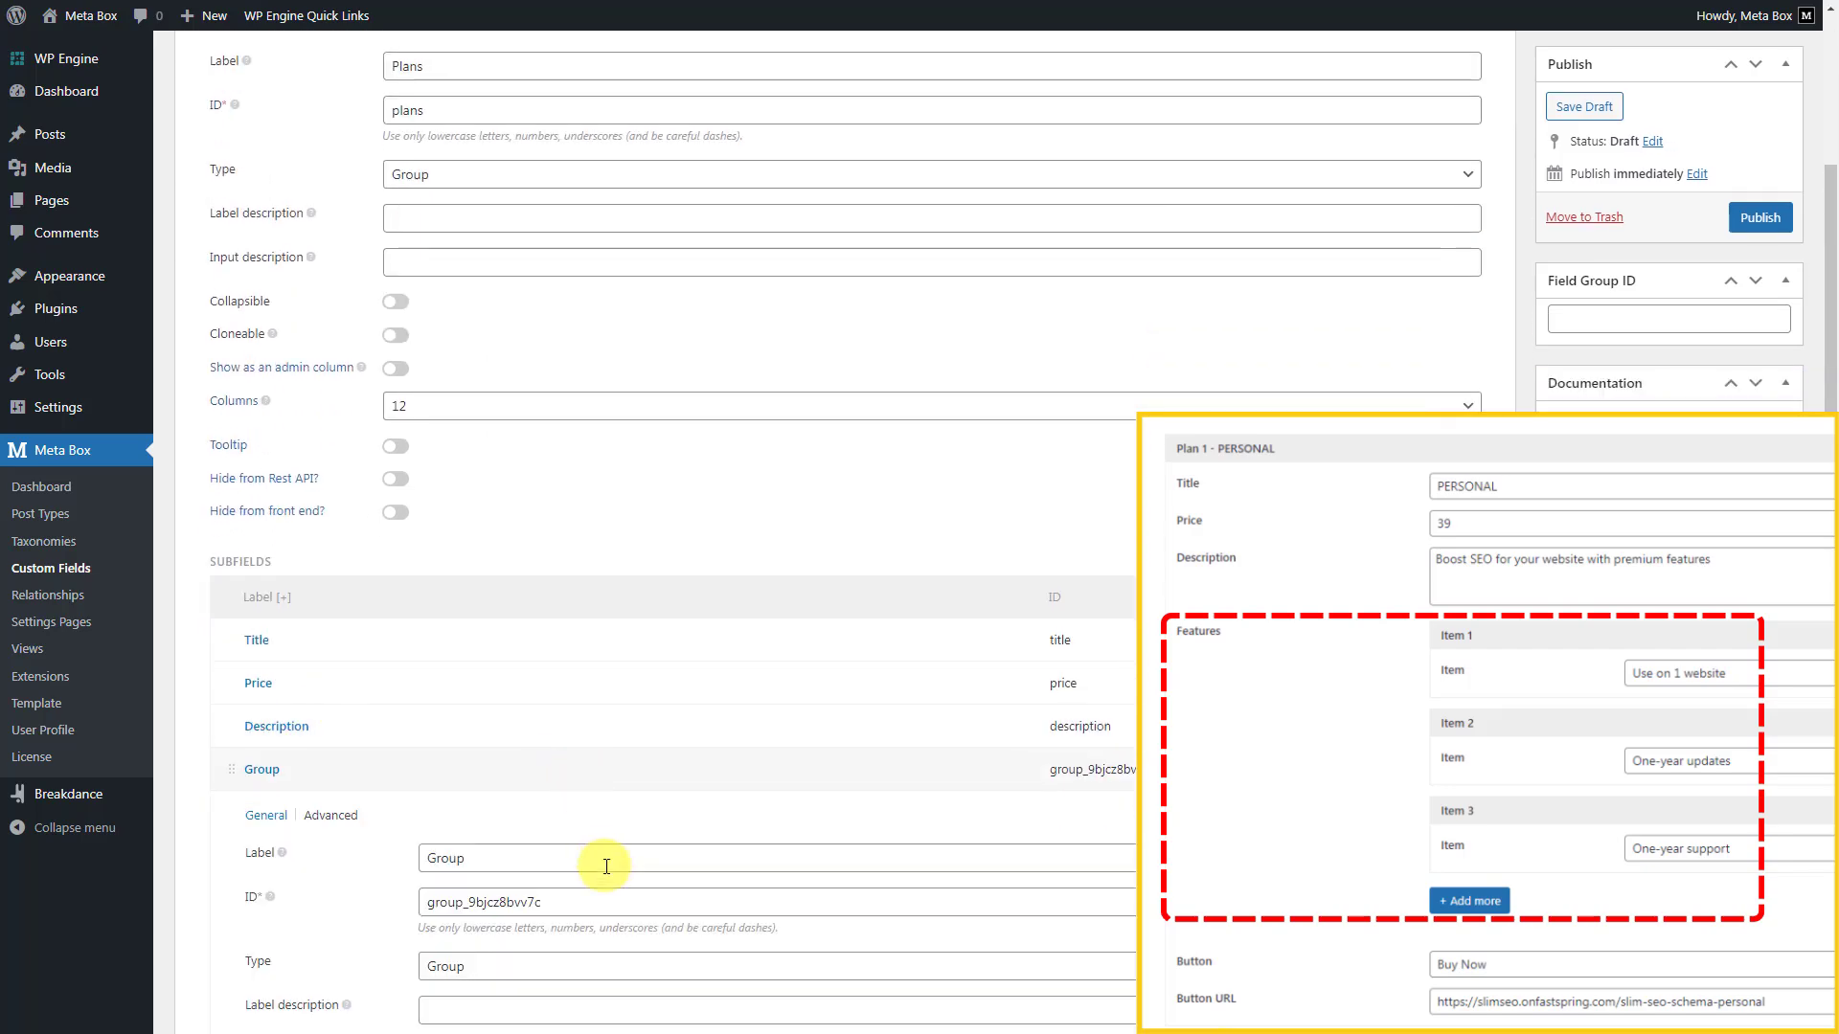
{"action": "left_click", "coordinate": [607, 861]}
{"action": "key", "text": "ctrl+a"}
{"action": "type", "text": "Features"}
Add a Text subfield inside the Features group and label it "Item".
{"action": "scroll", "coordinate": [611, 865], "scroll_direction": "down", "scroll_amount": 6}
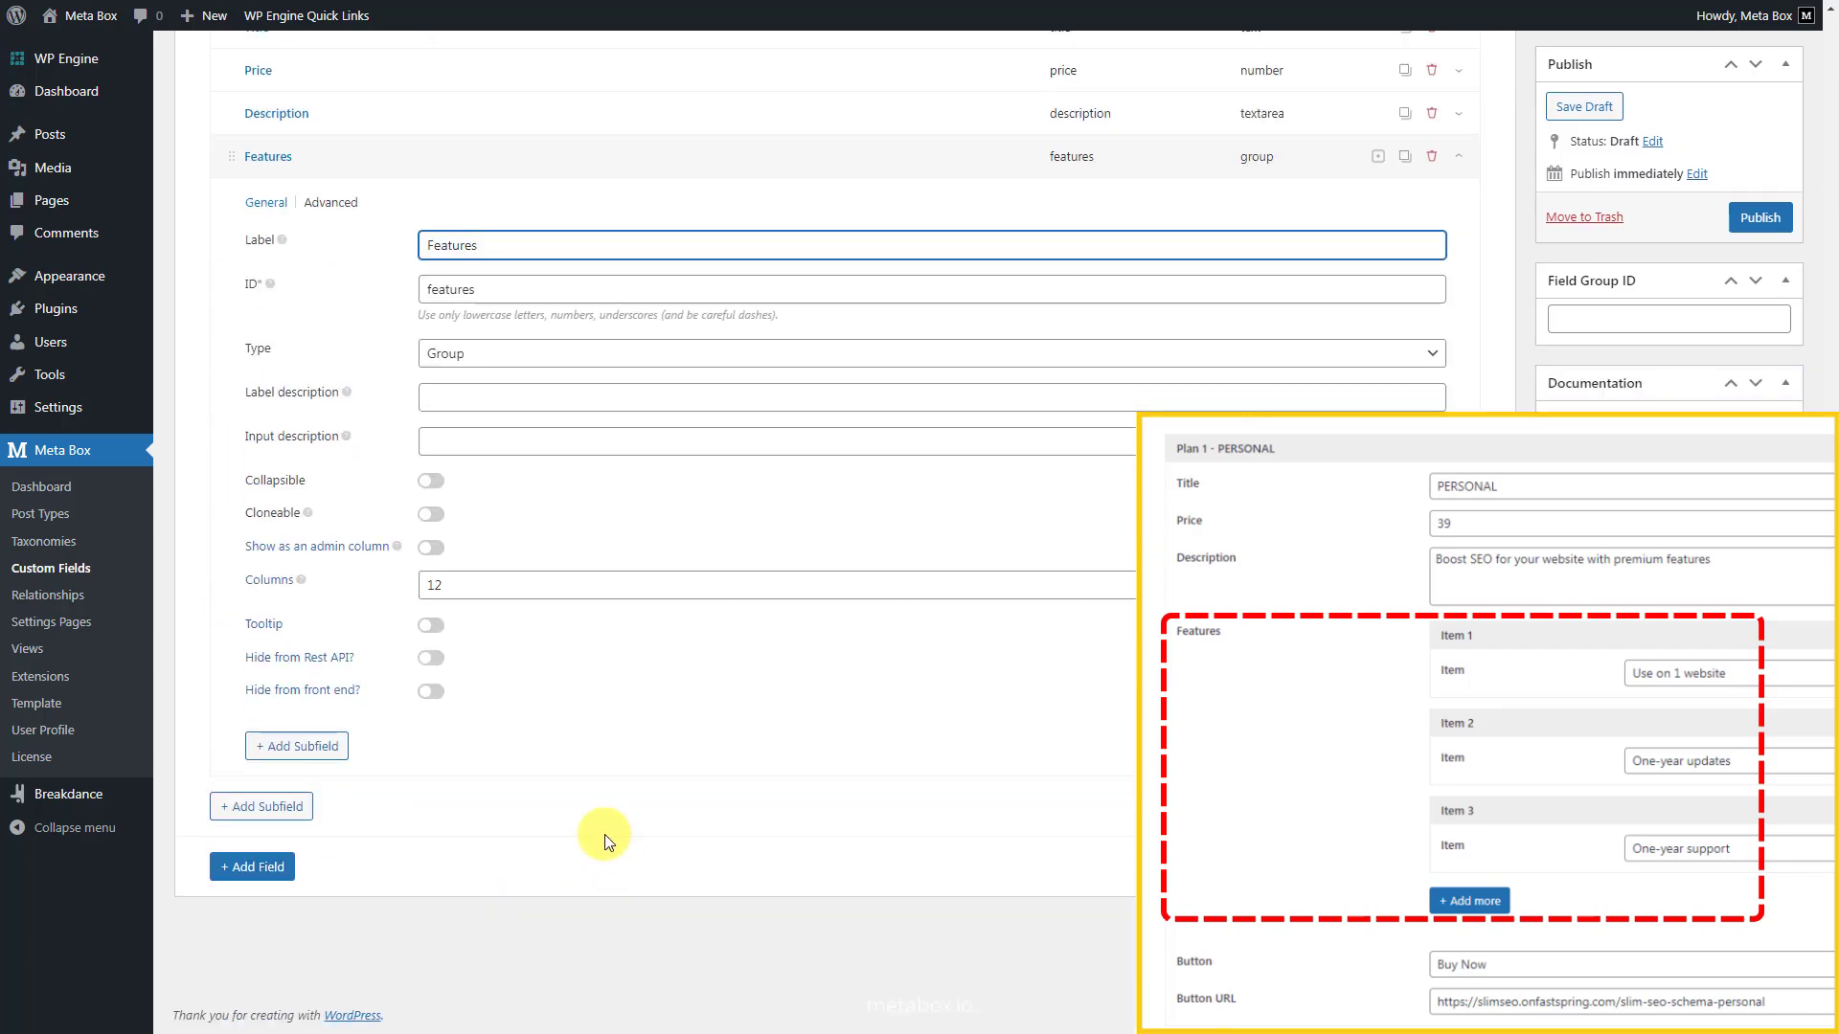
{"action": "left_click", "coordinate": [316, 862]}
{"action": "type", "text": "text"}
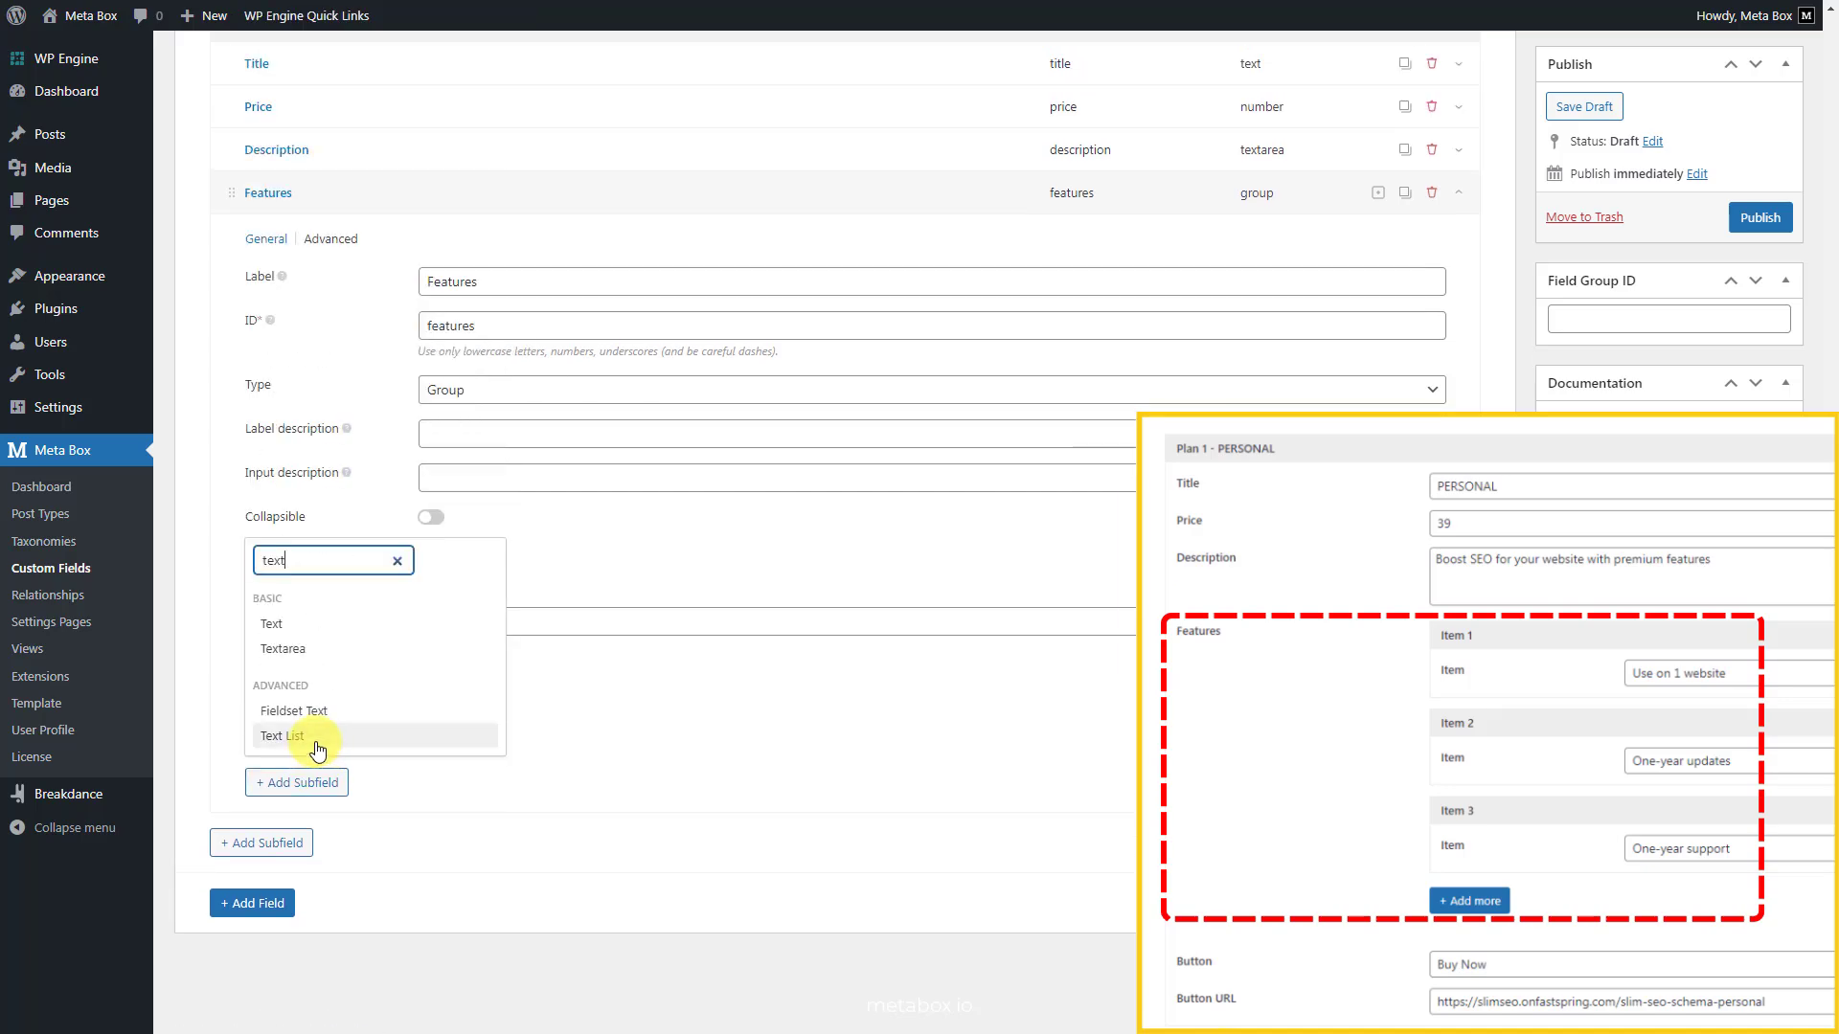
{"action": "left_click", "coordinate": [357, 627]}
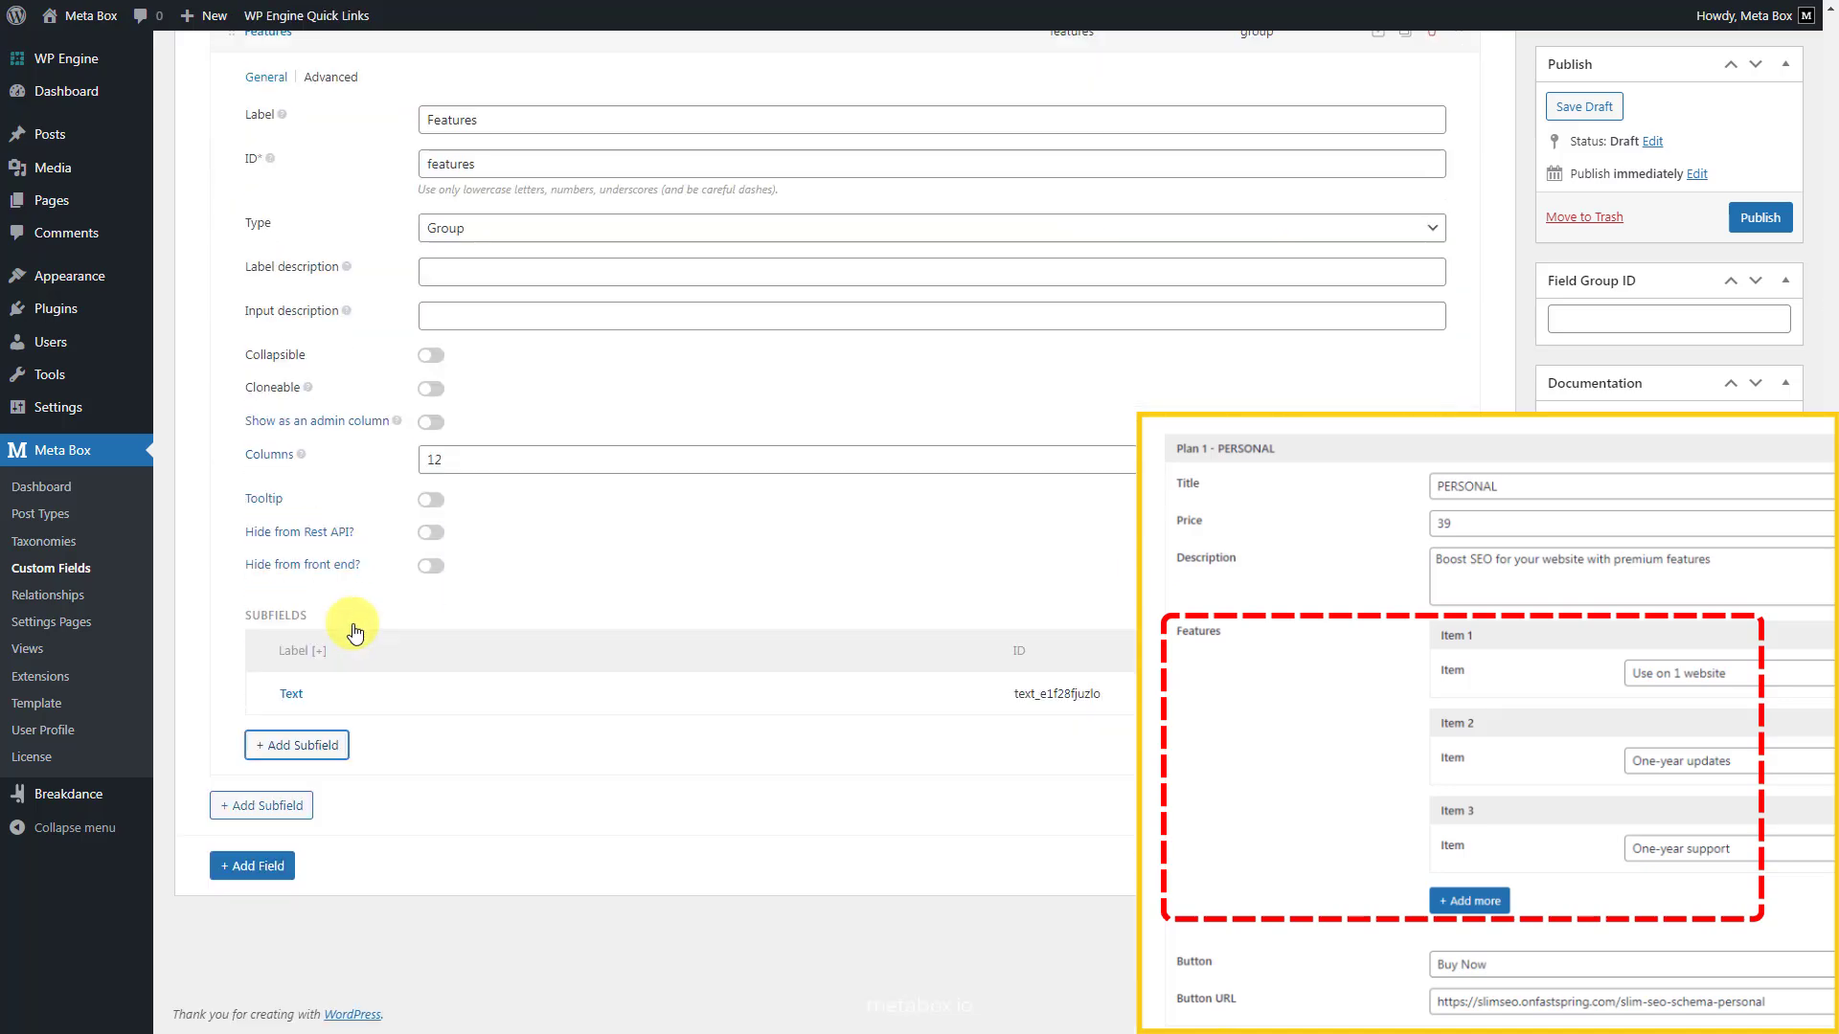
{"action": "left_click", "coordinate": [575, 691]}
{"action": "left_click", "coordinate": [644, 788]}
{"action": "key", "text": "ctrl+a"}
{"action": "type", "text": "Item"}
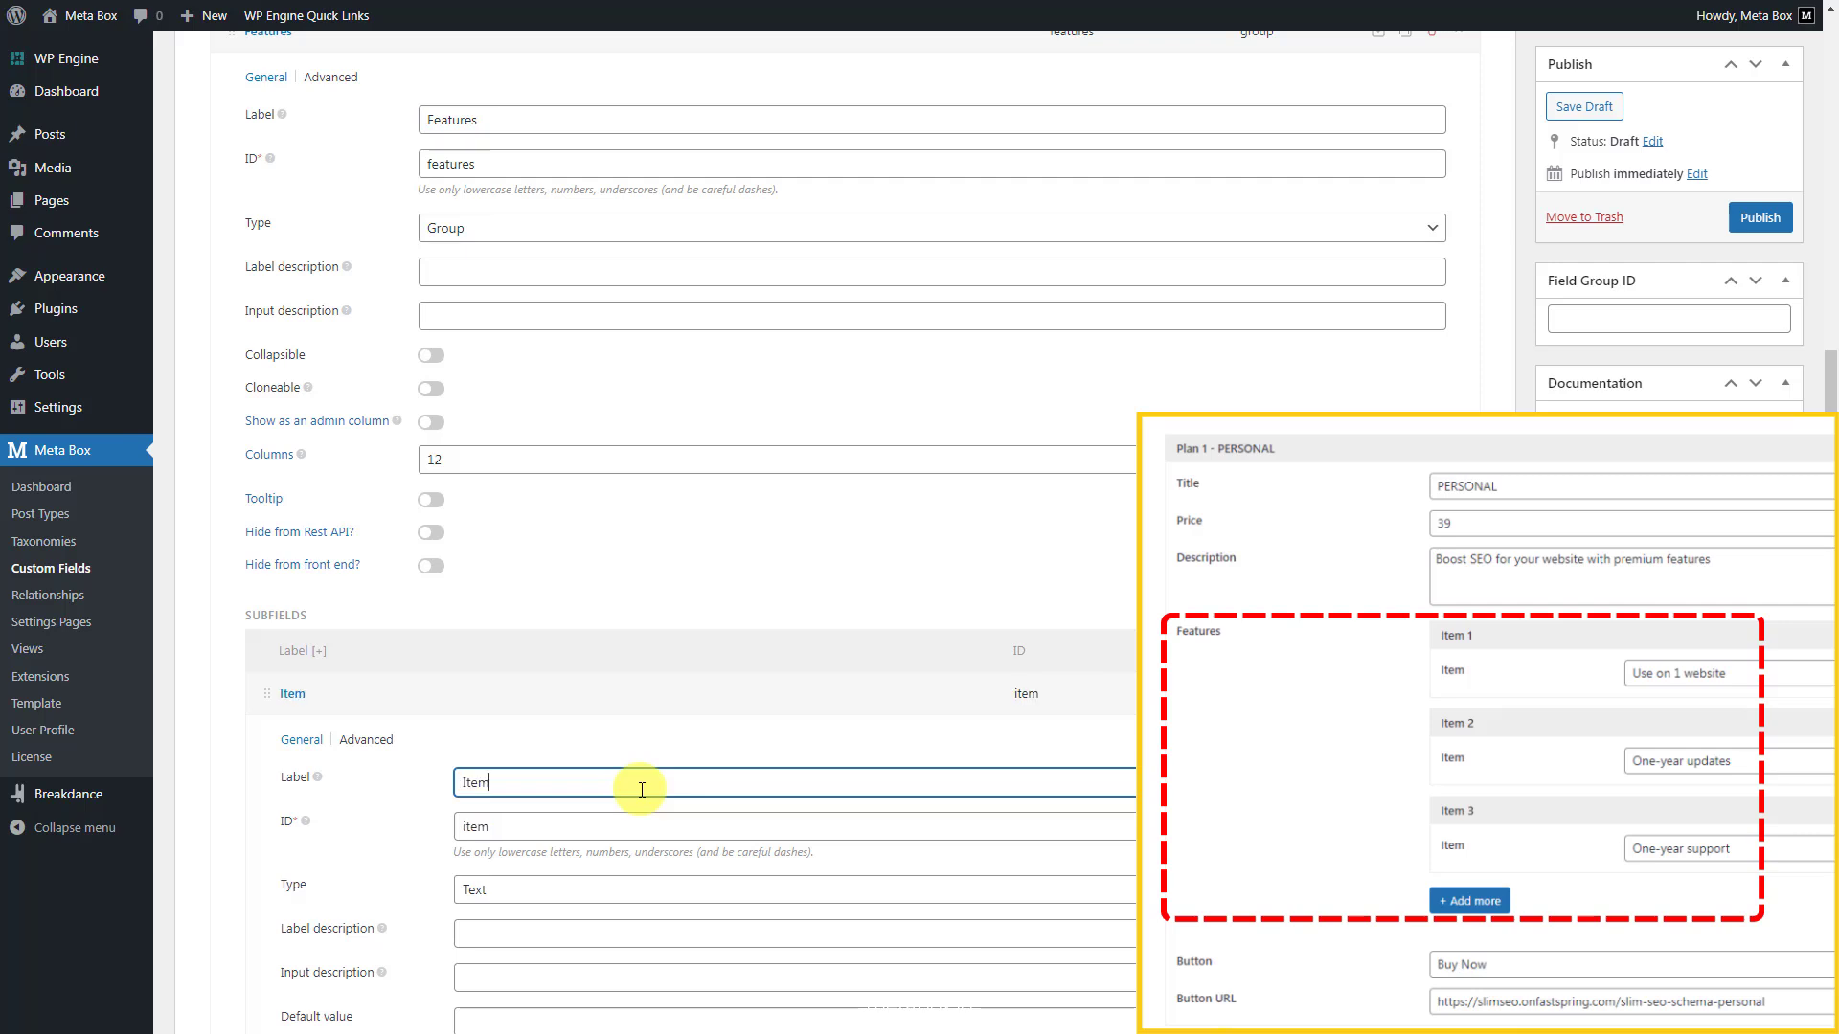
Make the Features group collapsible and cloneable with the group title "Item {#}", and collapse the Features and Item settings.
{"action": "left_click", "coordinate": [444, 360]}
{"action": "left_click", "coordinate": [444, 360]}
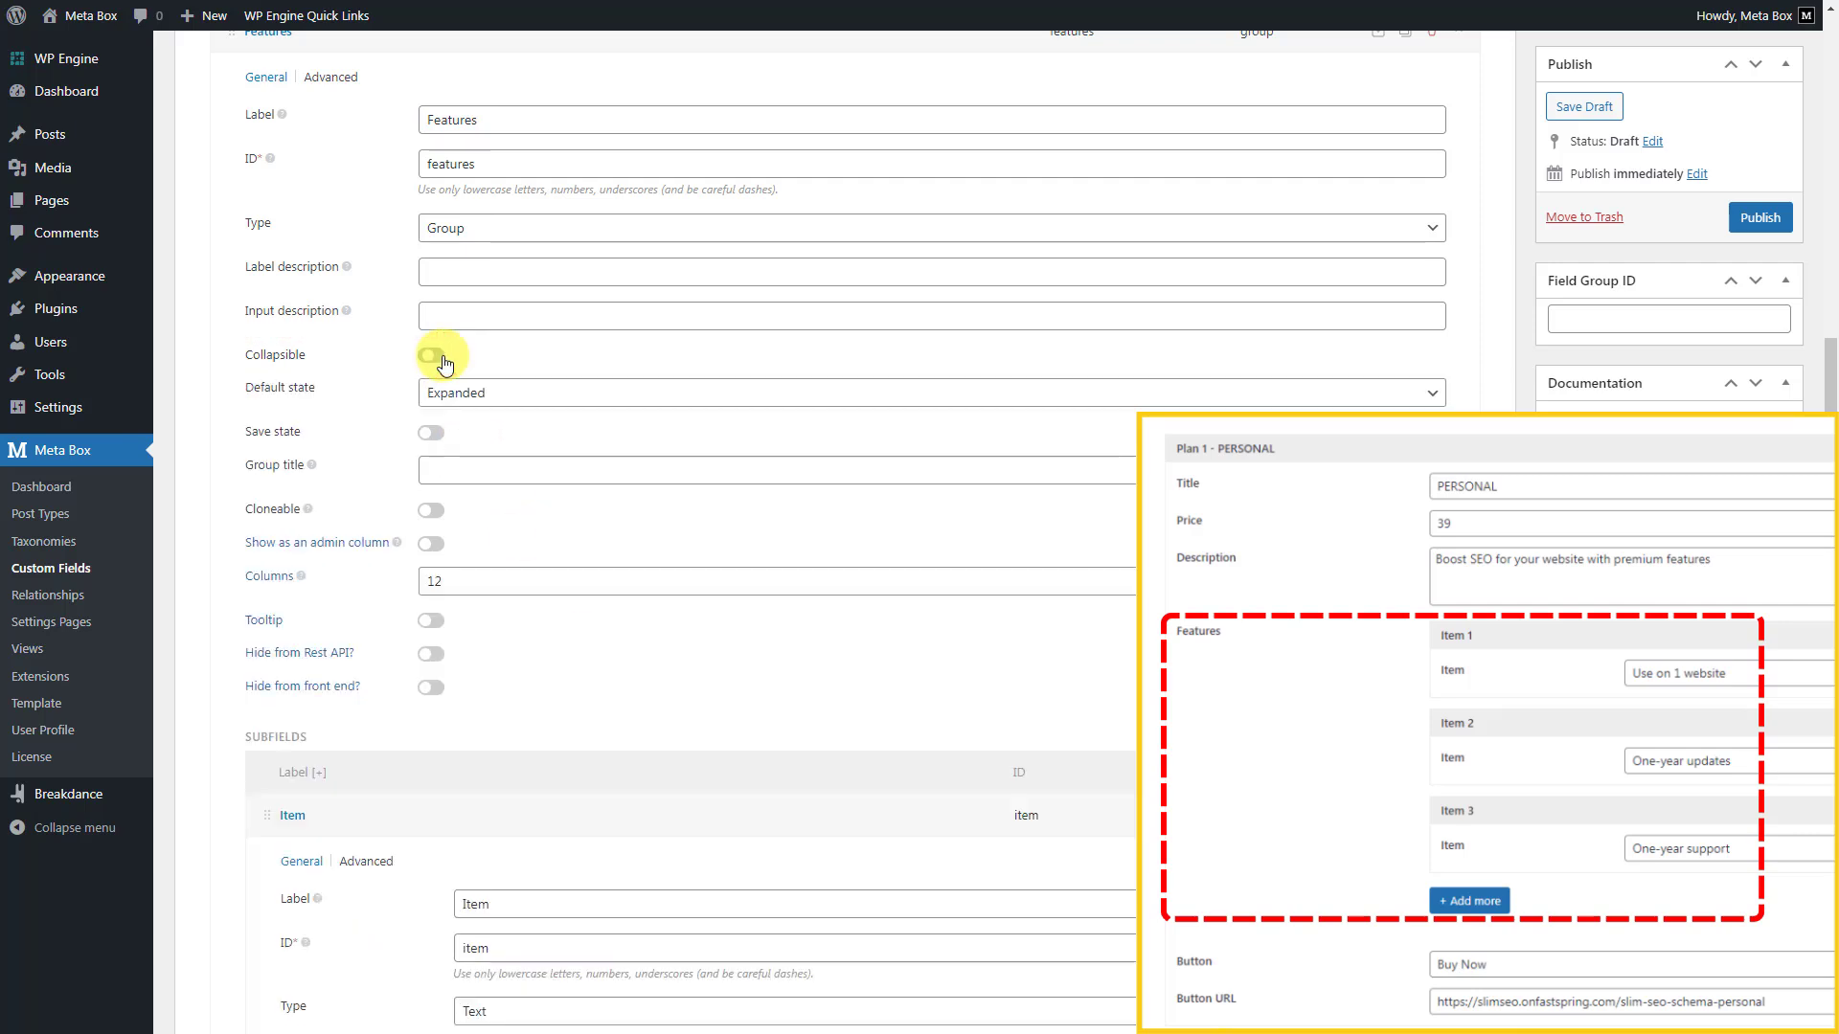
{"action": "left_click", "coordinate": [677, 468]}
{"action": "type", "text": "Item {#}"}
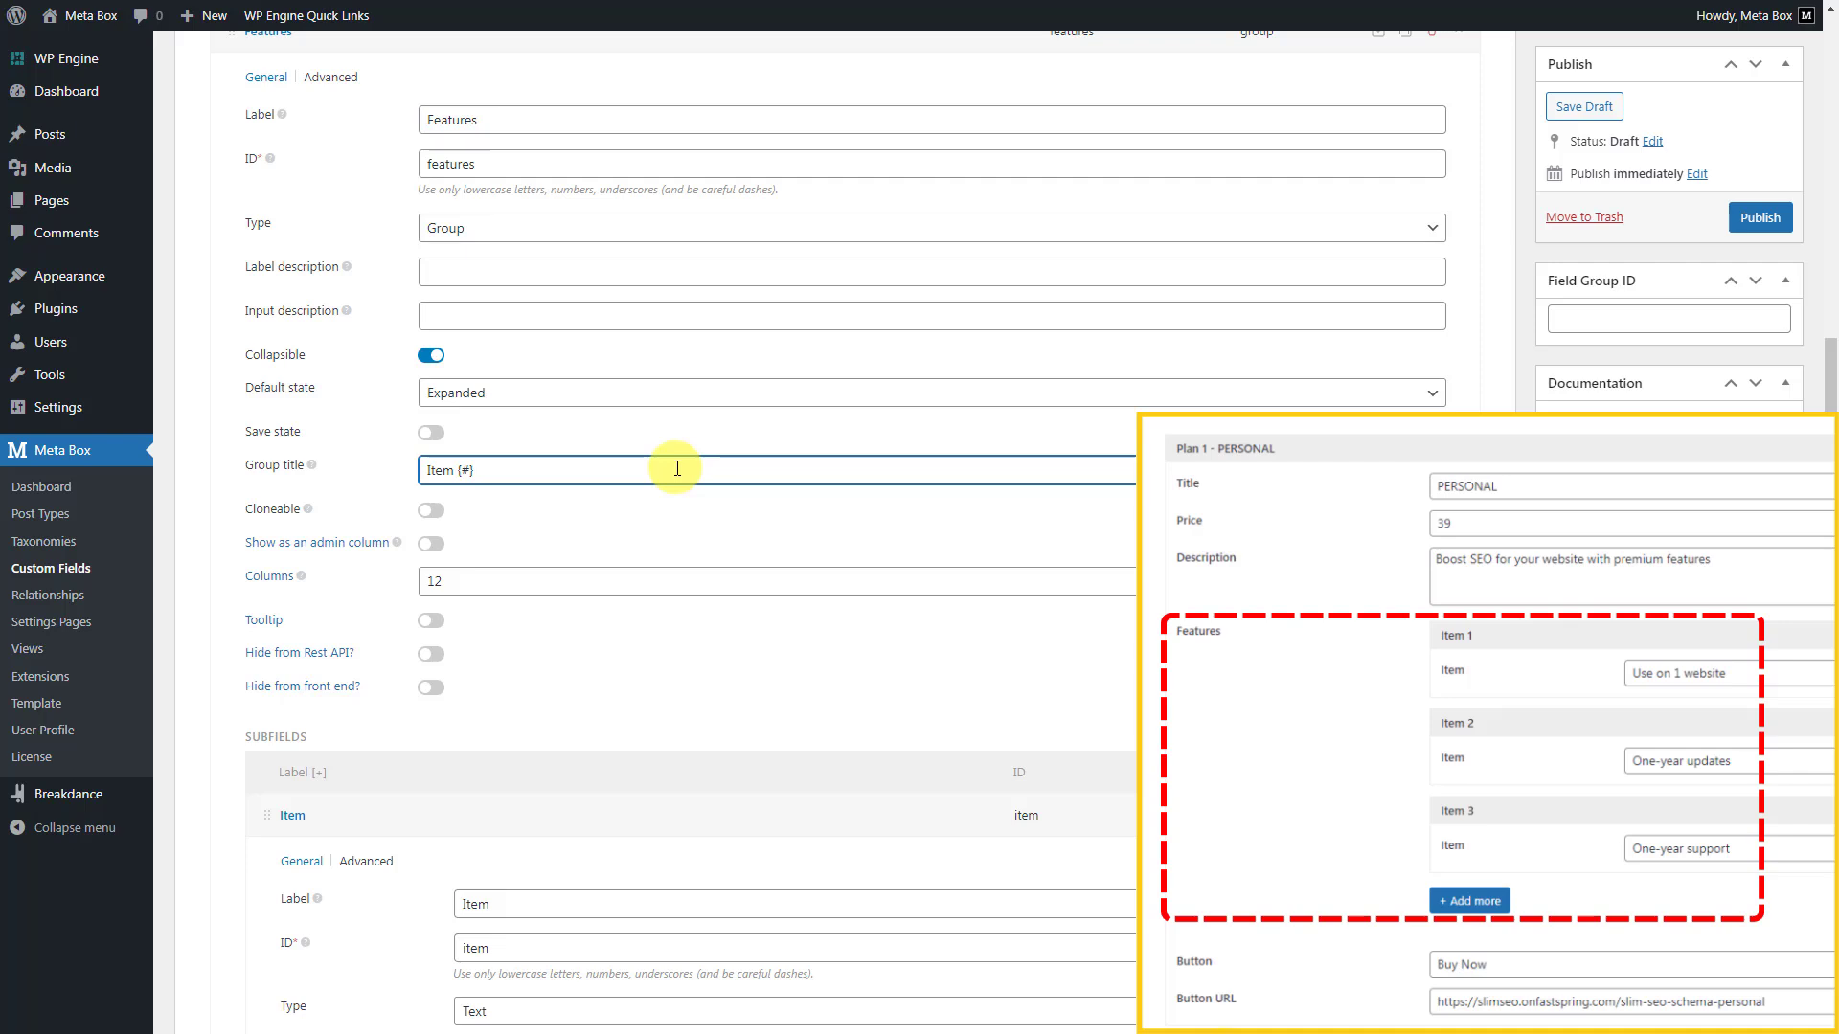
{"action": "left_click", "coordinate": [432, 520]}
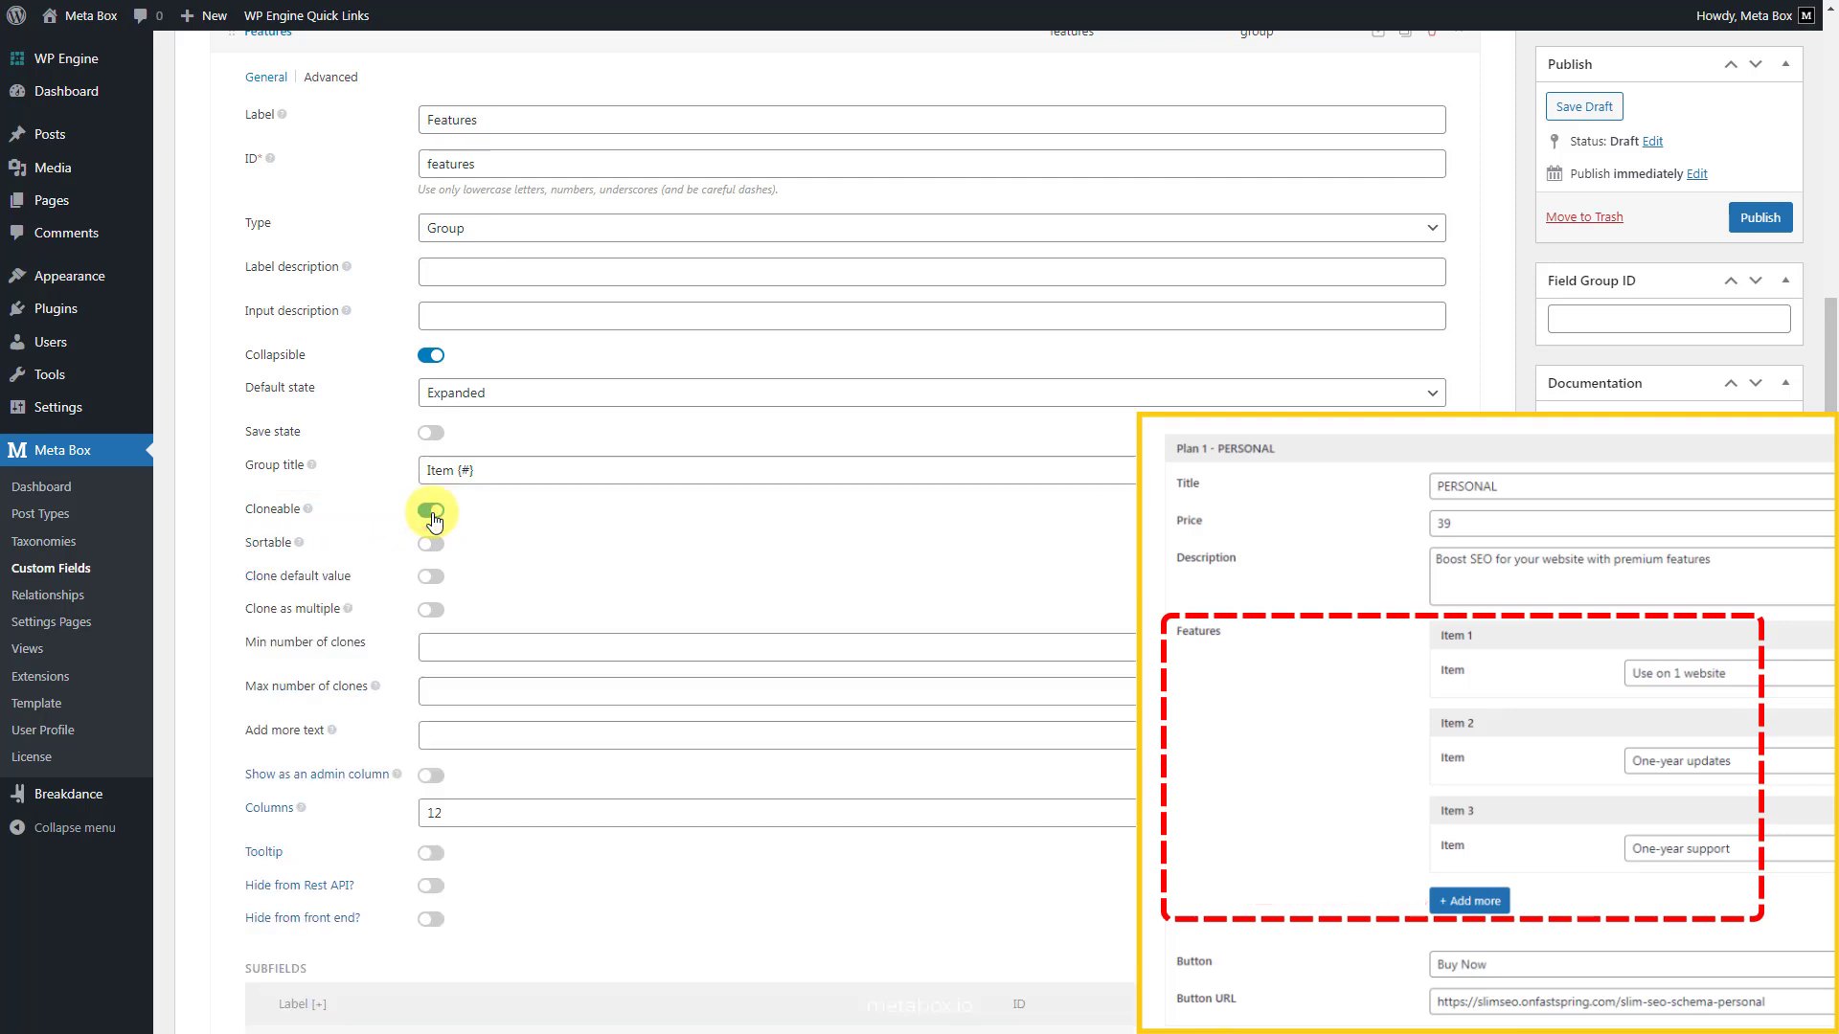
{"action": "scroll", "coordinate": [498, 419], "scroll_direction": "up", "scroll_amount": 3}
{"action": "left_click", "coordinate": [557, 319]}
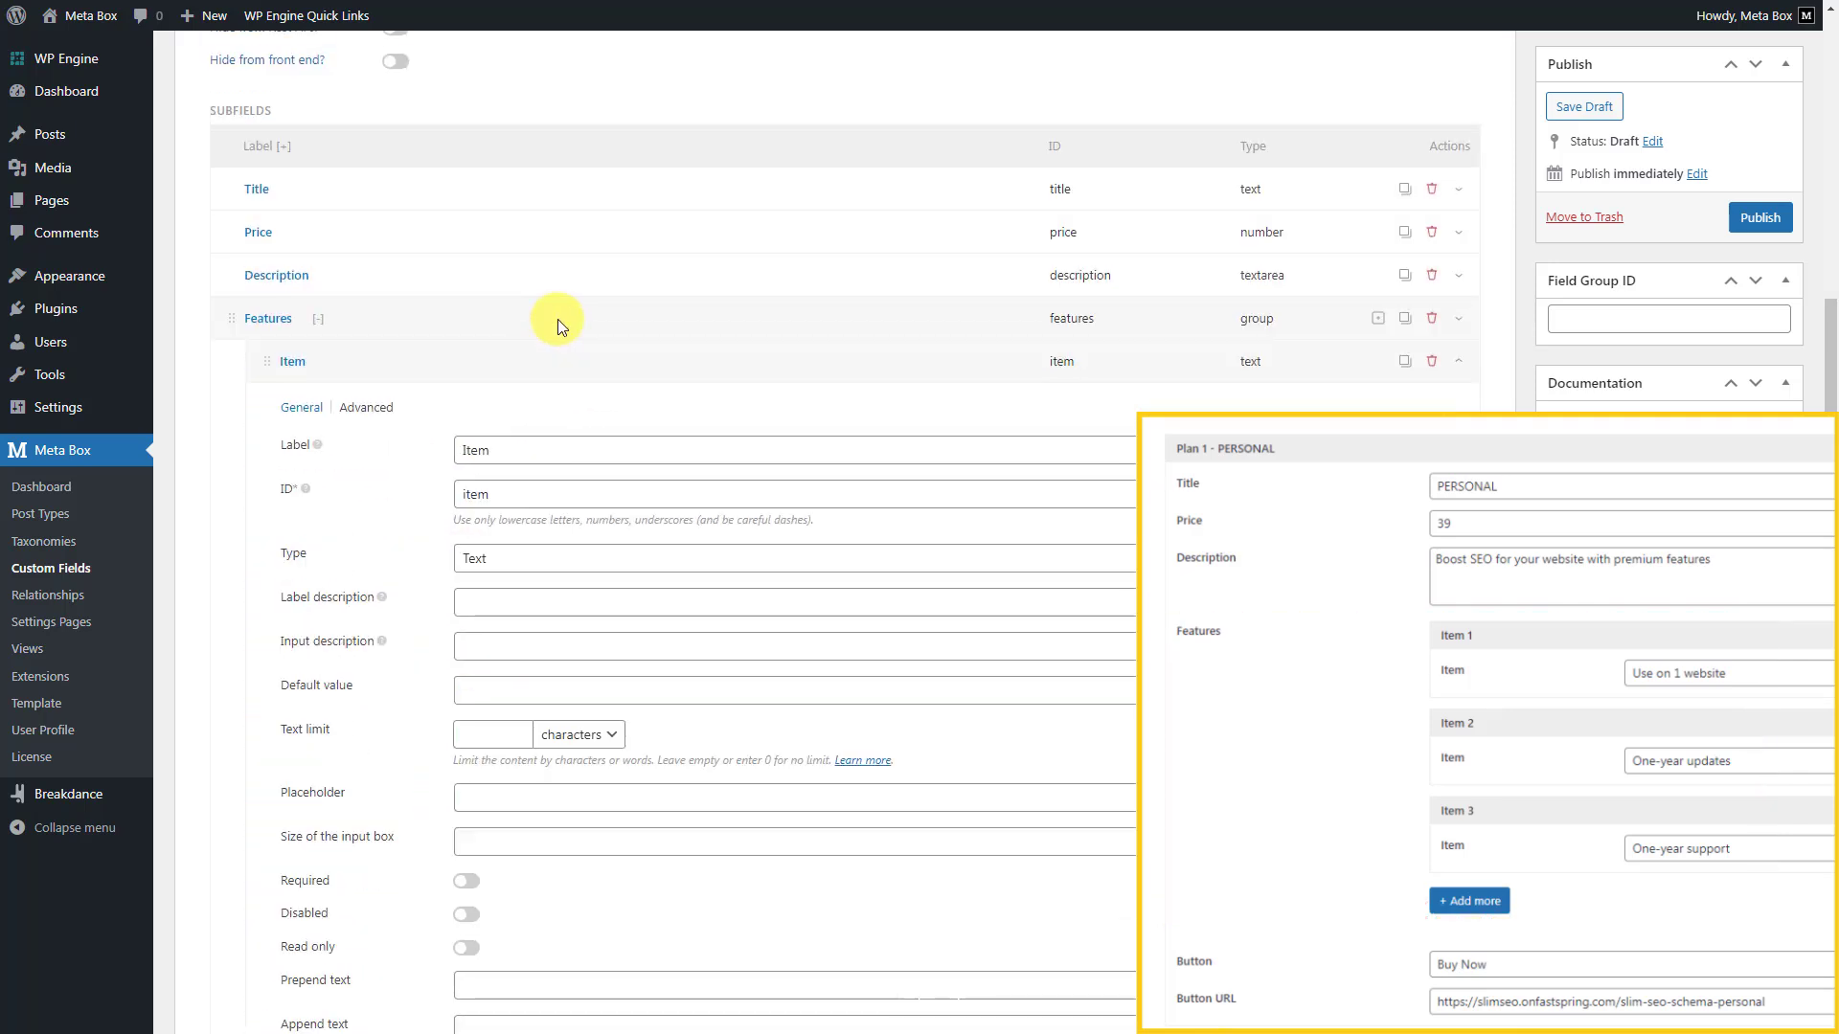
{"action": "left_click", "coordinate": [538, 366]}
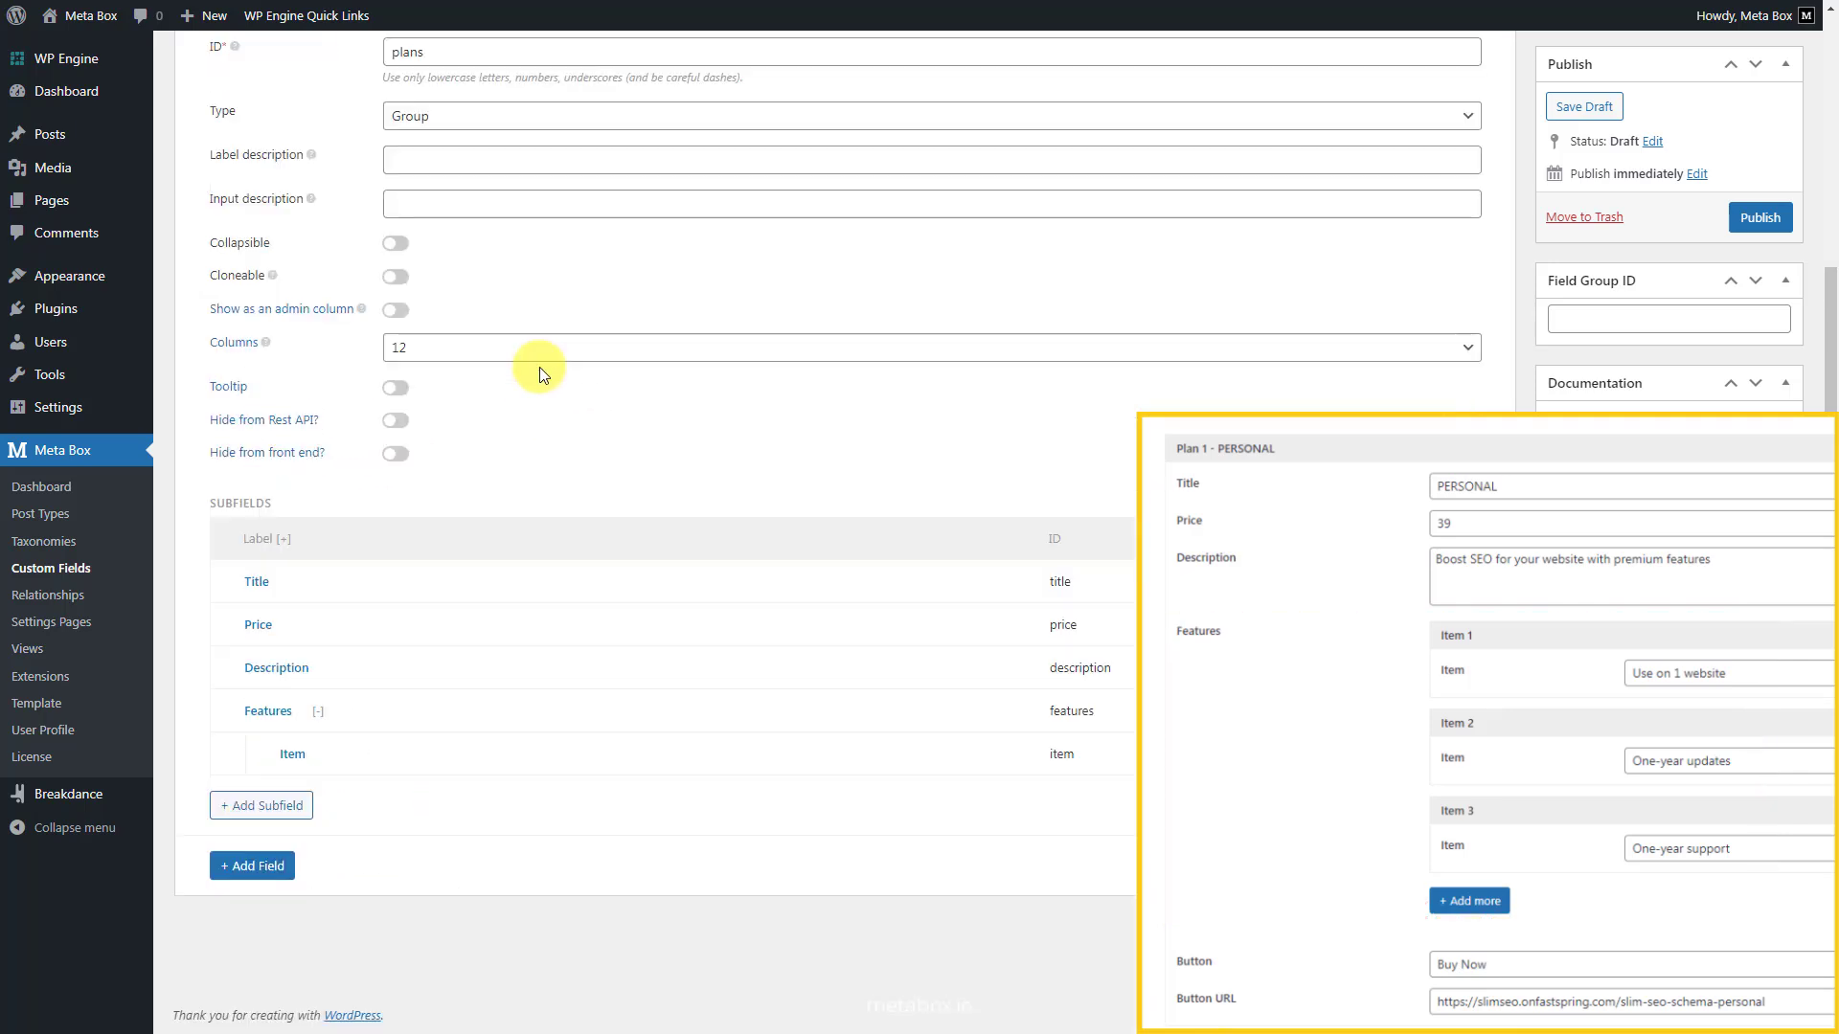
Add a Text subfield to the Plans group, label it "Button", and collapse its settings.
{"action": "left_click", "coordinate": [247, 805]}
{"action": "type", "text": "text"}
{"action": "left_click", "coordinate": [288, 652]}
{"action": "scroll", "coordinate": [289, 660], "scroll_direction": "up", "scroll_amount": 3}
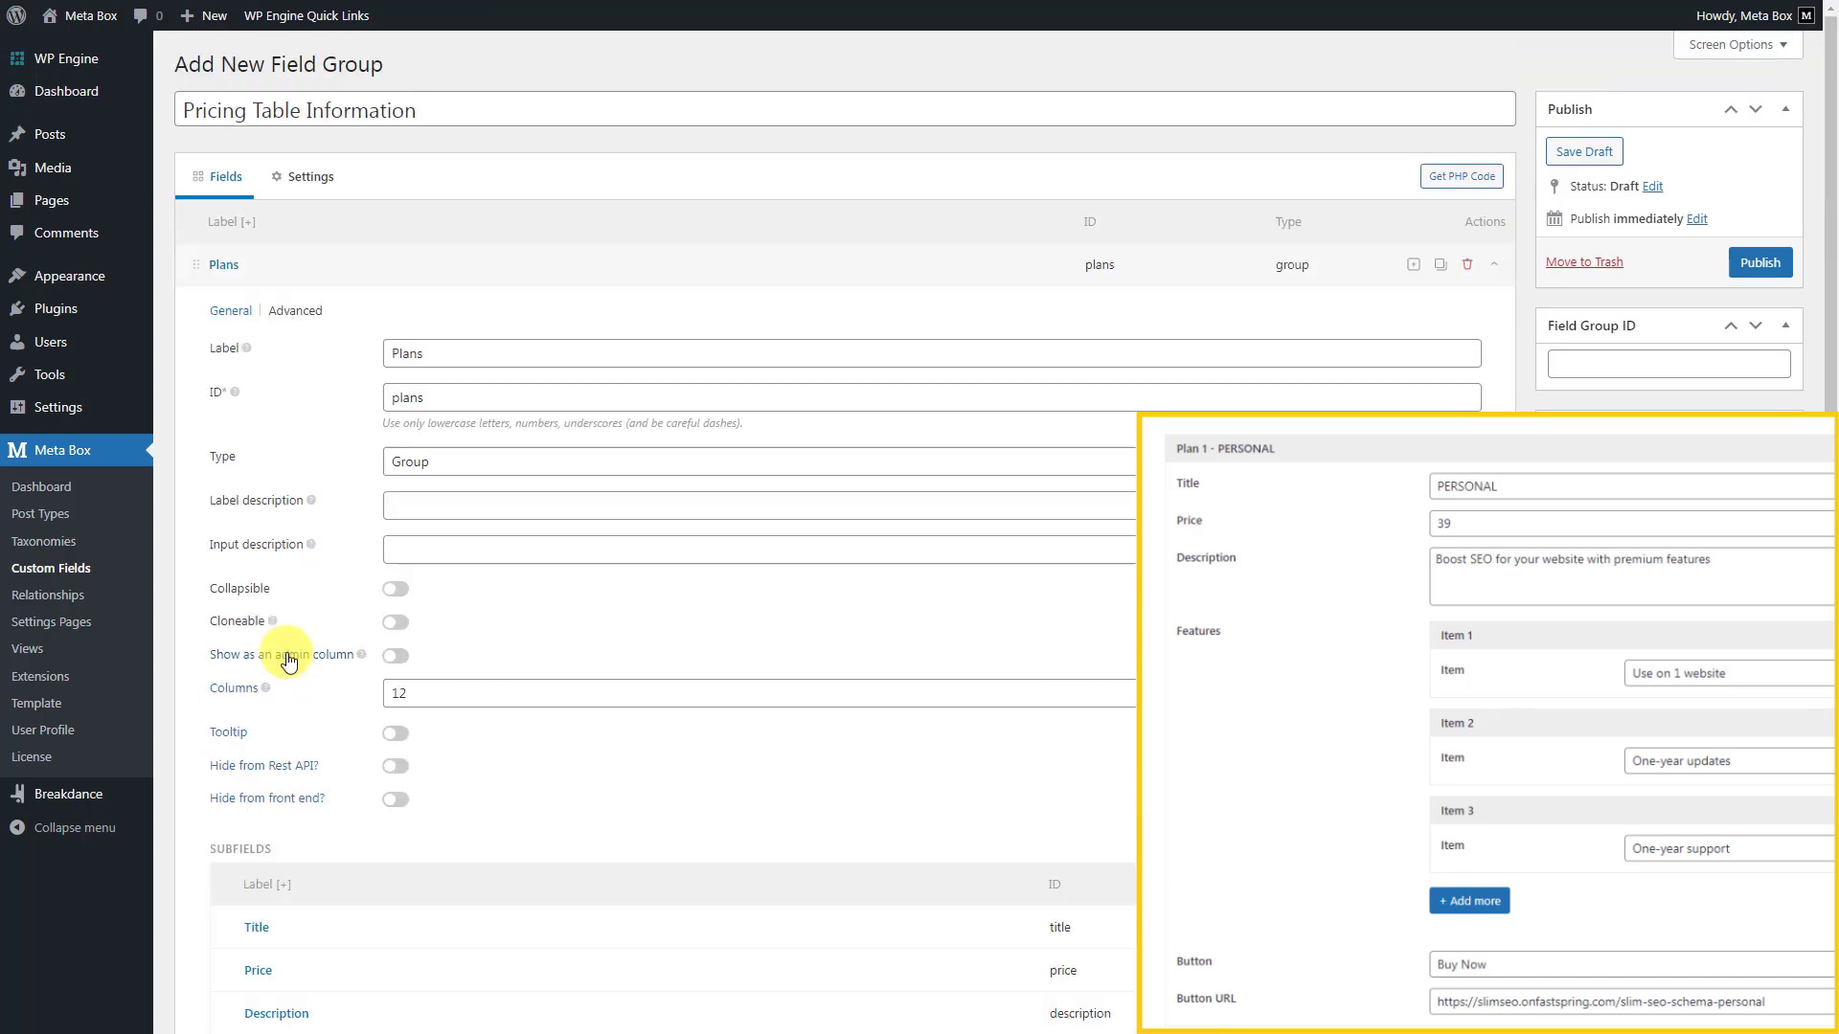
{"action": "scroll", "coordinate": [289, 661], "scroll_direction": "down", "scroll_amount": 4}
{"action": "left_click", "coordinate": [501, 752]}
{"action": "left_click", "coordinate": [615, 843]}
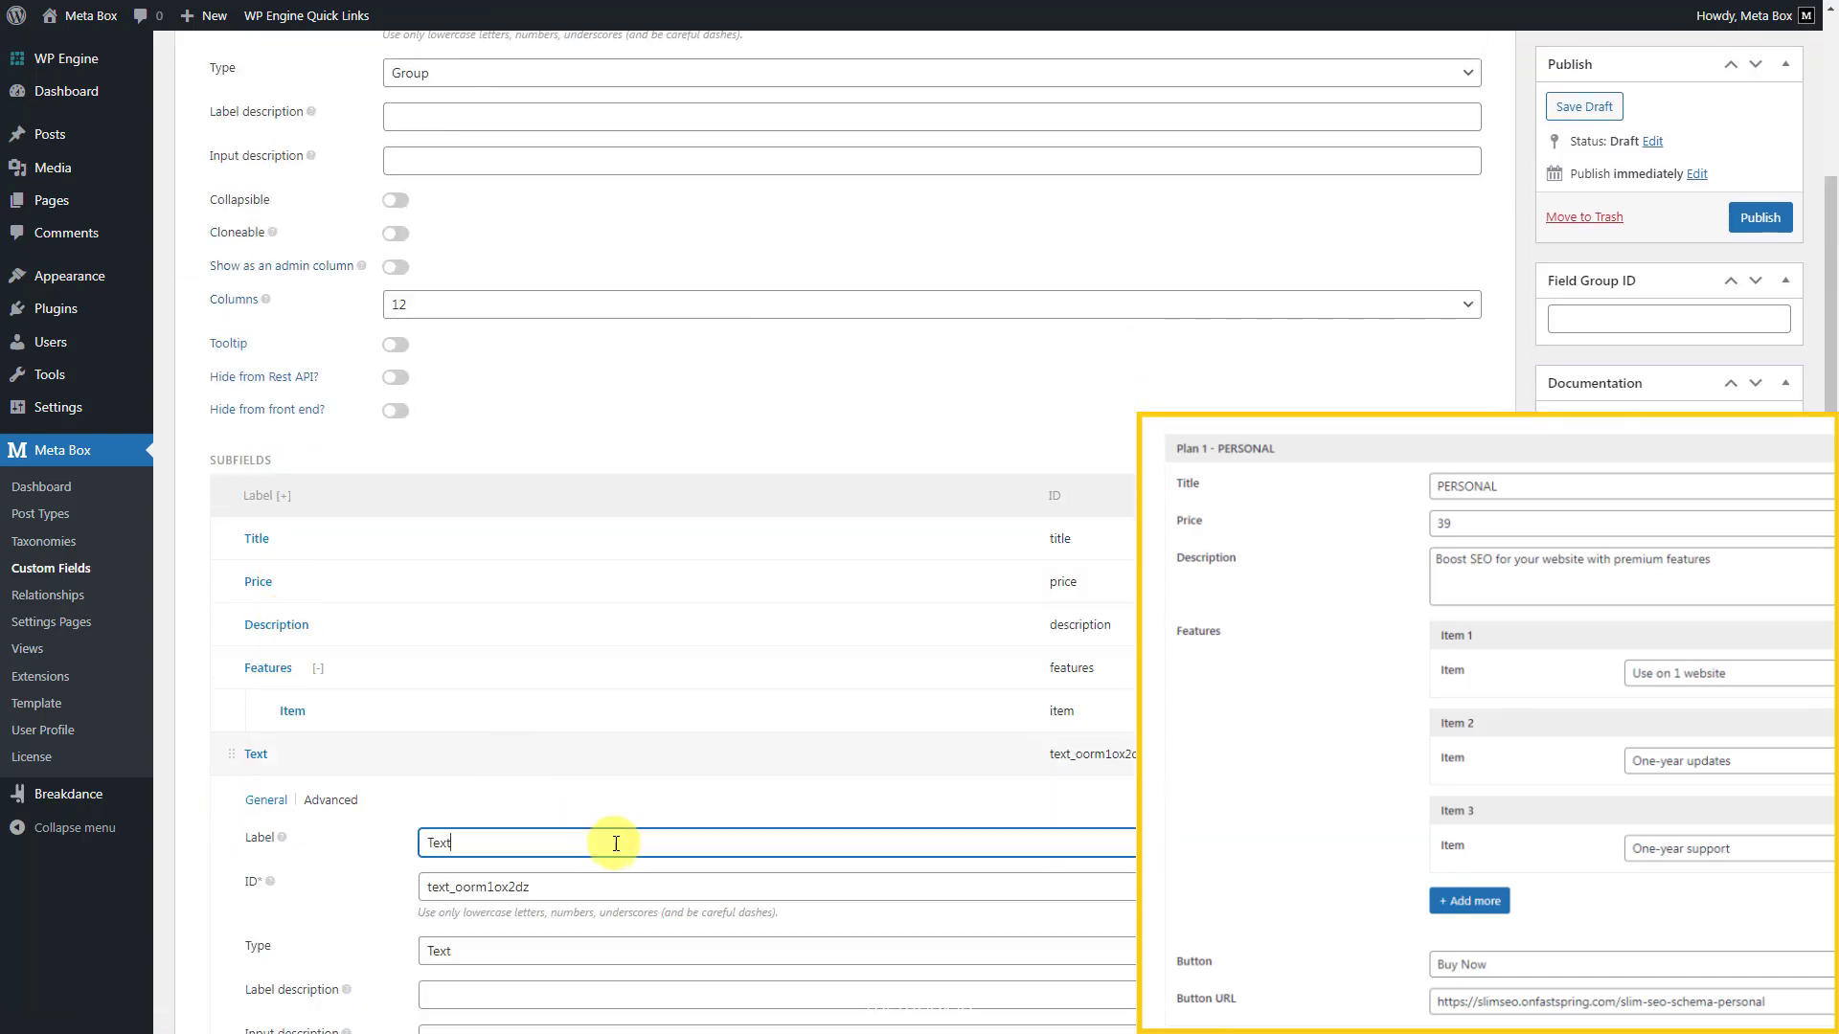
{"action": "key", "text": "ctrl+a"}
{"action": "type", "text": "Button"}
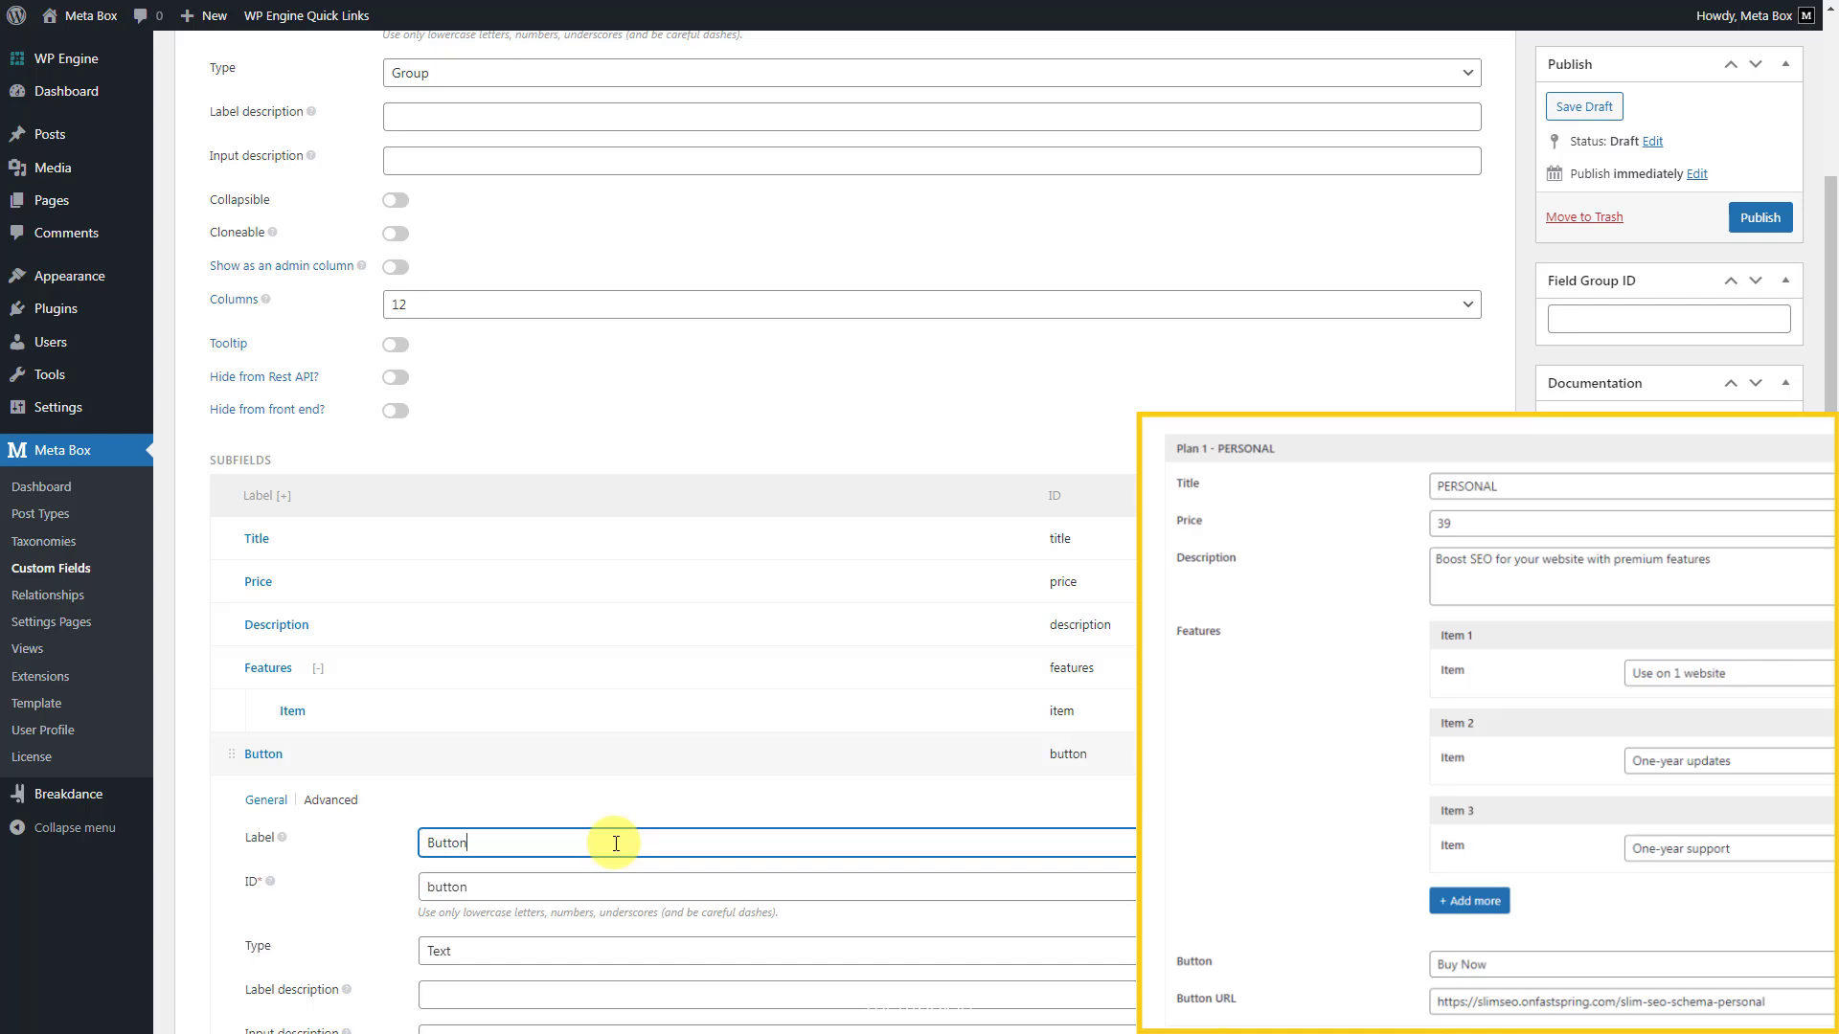
{"action": "left_click", "coordinate": [604, 759]}
Add a URL subfield to the Plans group, label it "Button URL", and collapse its settings.
{"action": "left_click", "coordinate": [271, 807]}
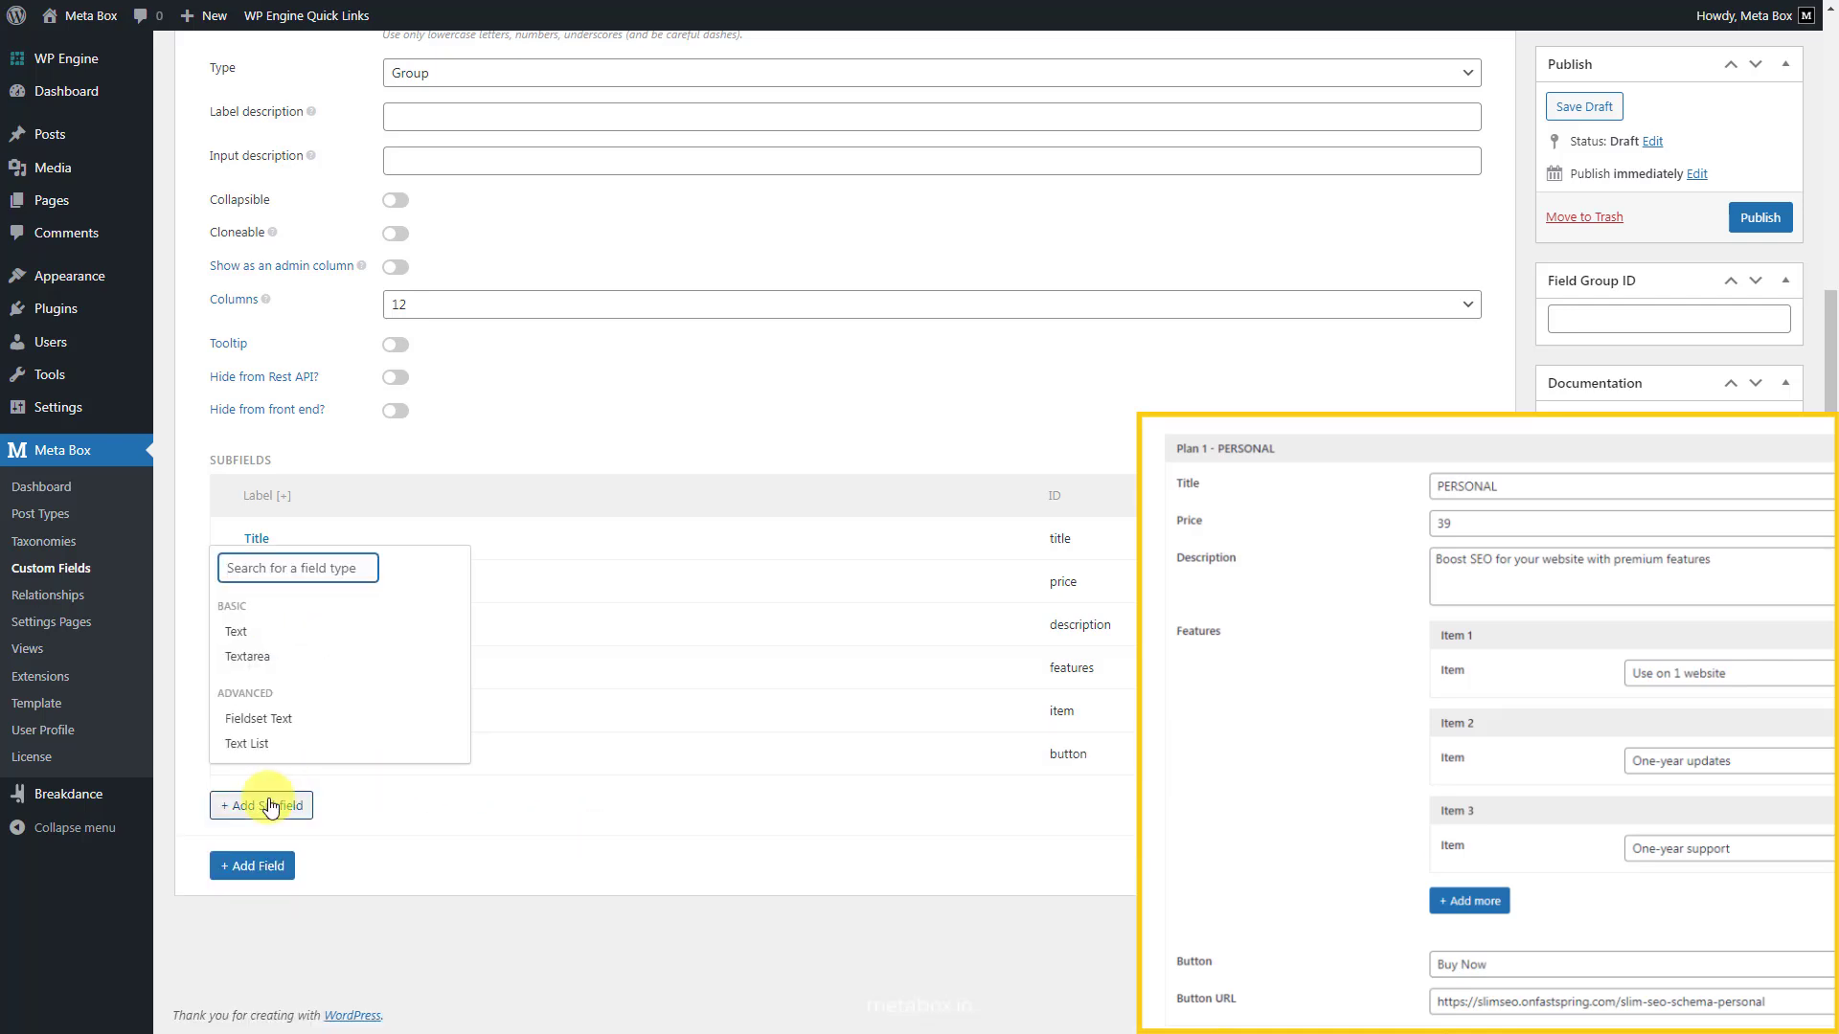
{"action": "type", "text": "url"}
{"action": "left_click", "coordinate": [276, 921]}
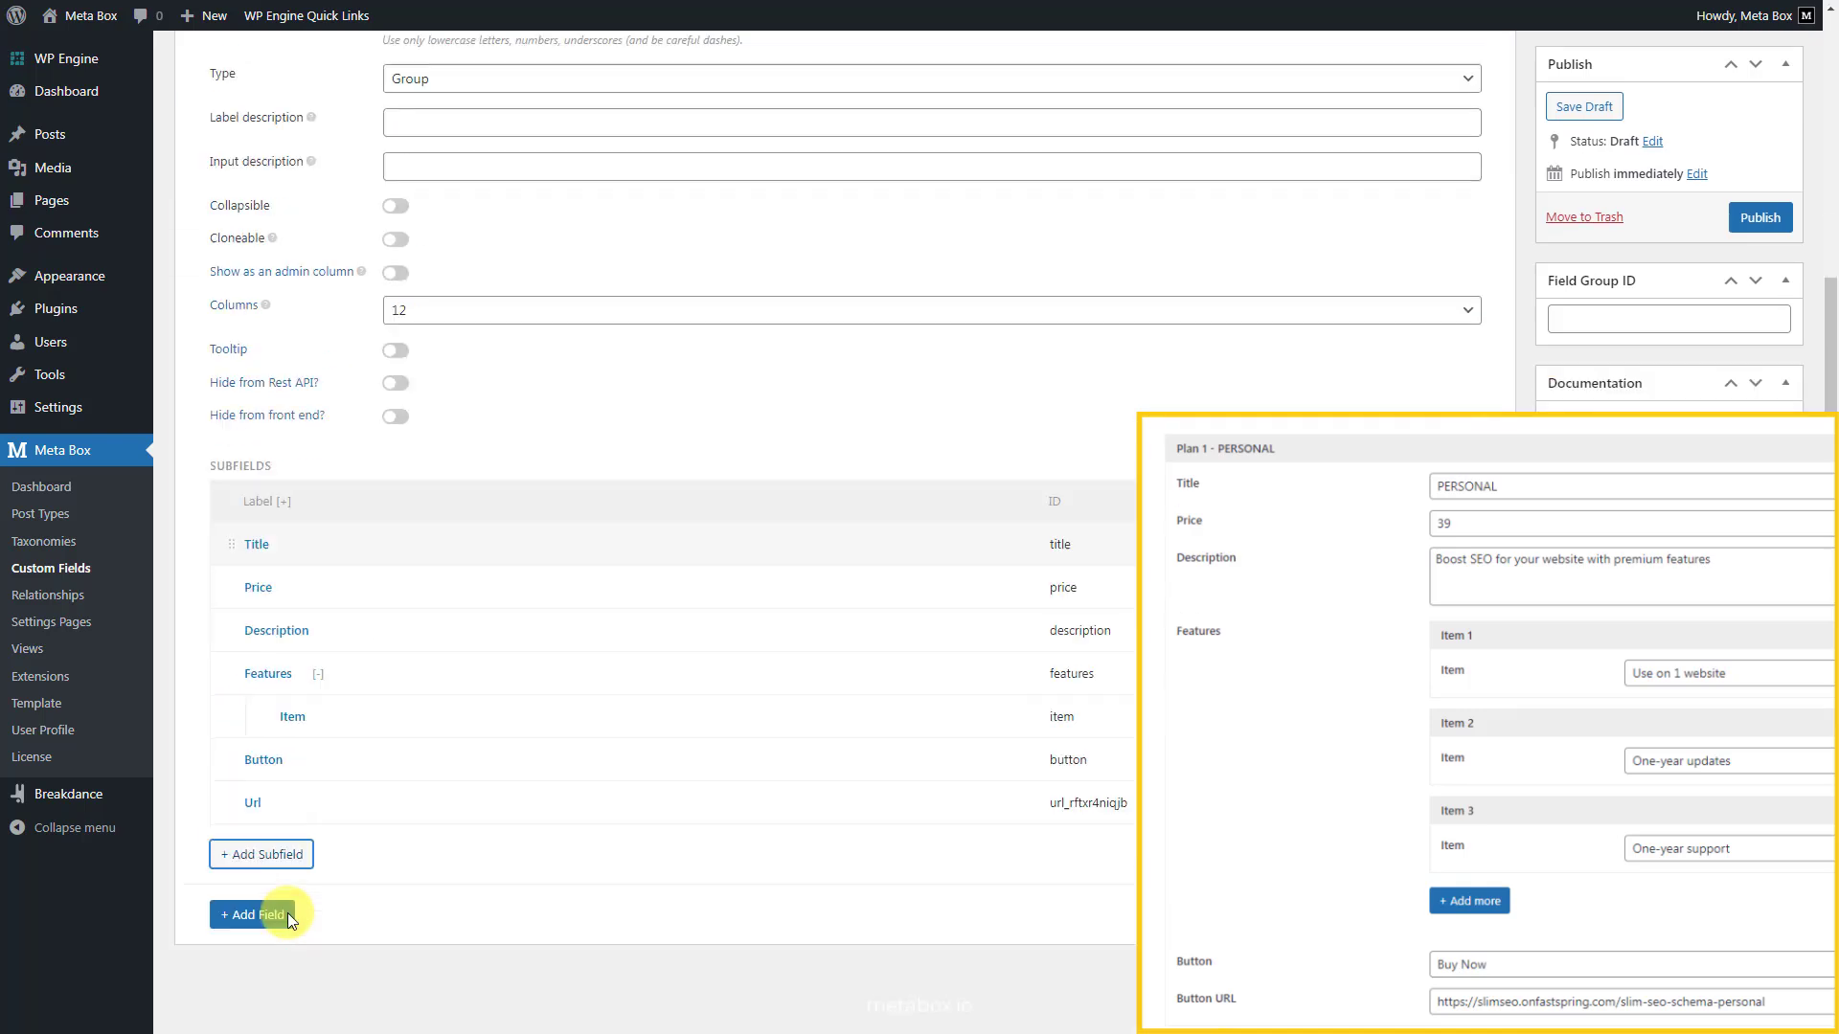
{"action": "left_click", "coordinate": [543, 800]}
{"action": "left_click", "coordinate": [609, 879]}
{"action": "key", "text": "ctrl+a"}
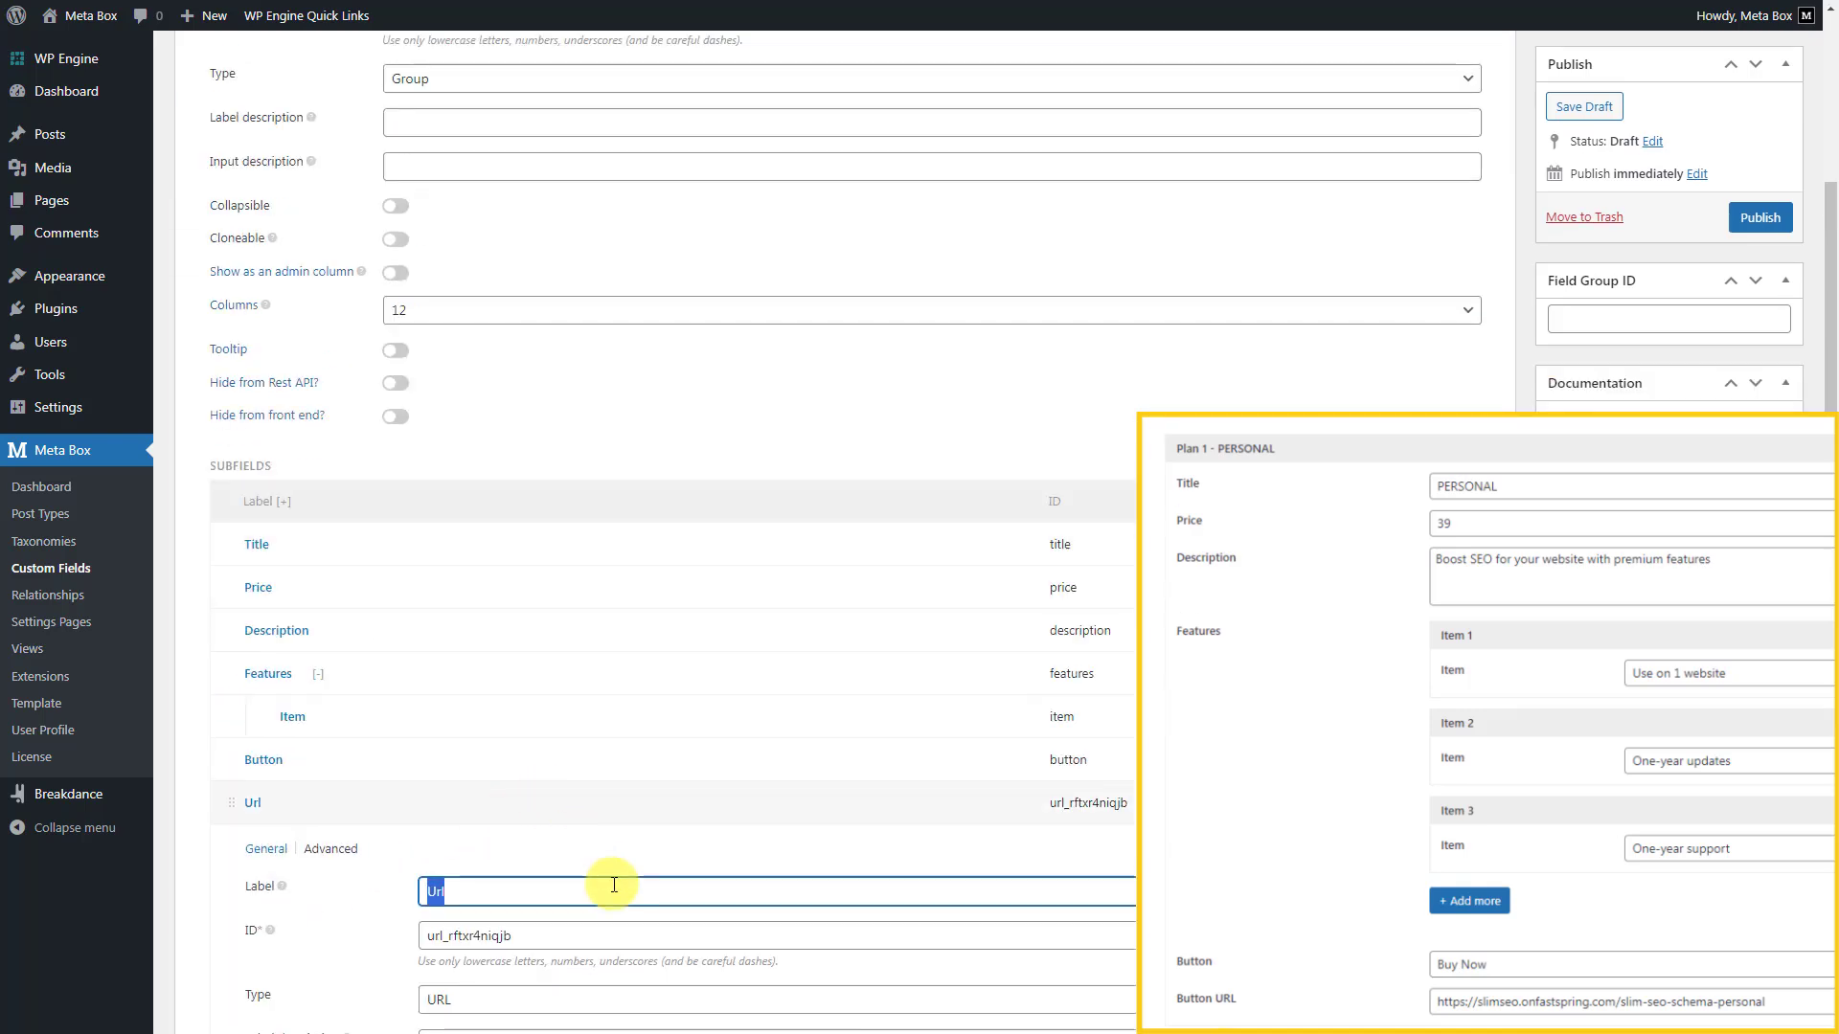
{"action": "type", "text": "Button URL"}
{"action": "left_click", "coordinate": [584, 808]}
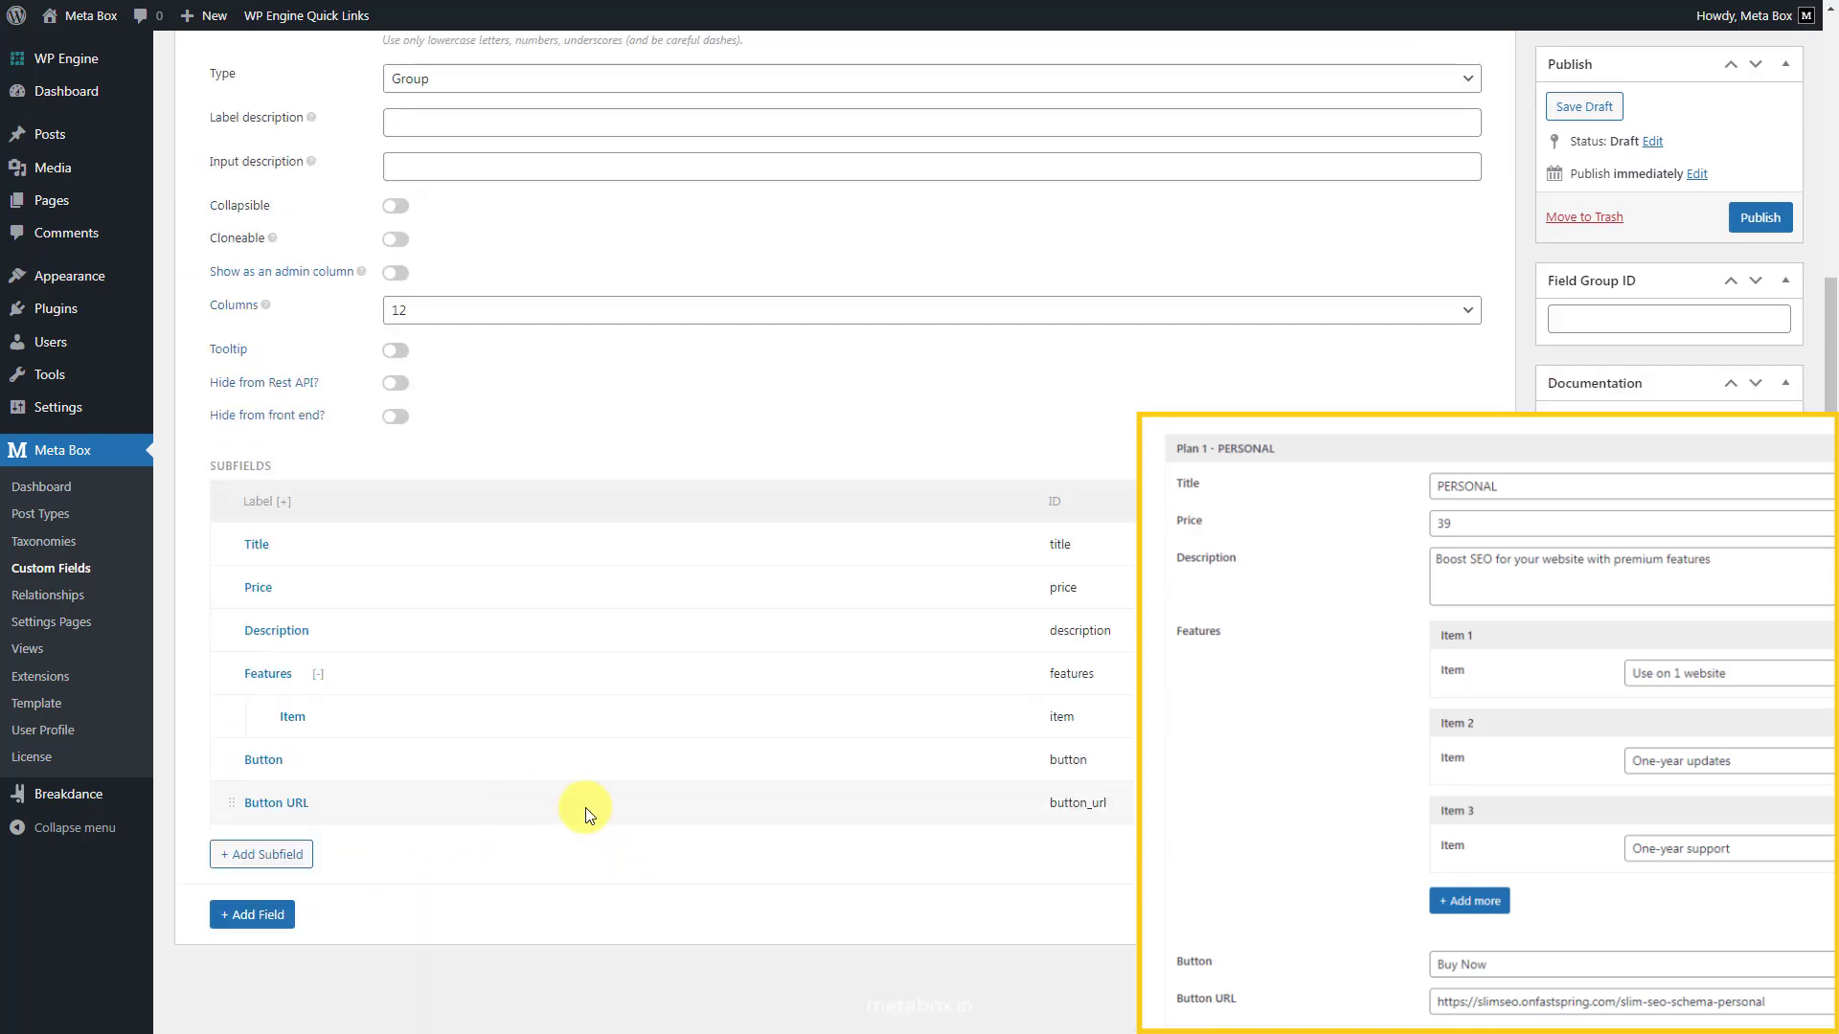
Make the Plans group collapsible and cloneable with the group title "Plan {#} - {title}", and collapse its settings.
{"action": "scroll", "coordinate": [585, 808], "scroll_direction": "up", "scroll_amount": 4}
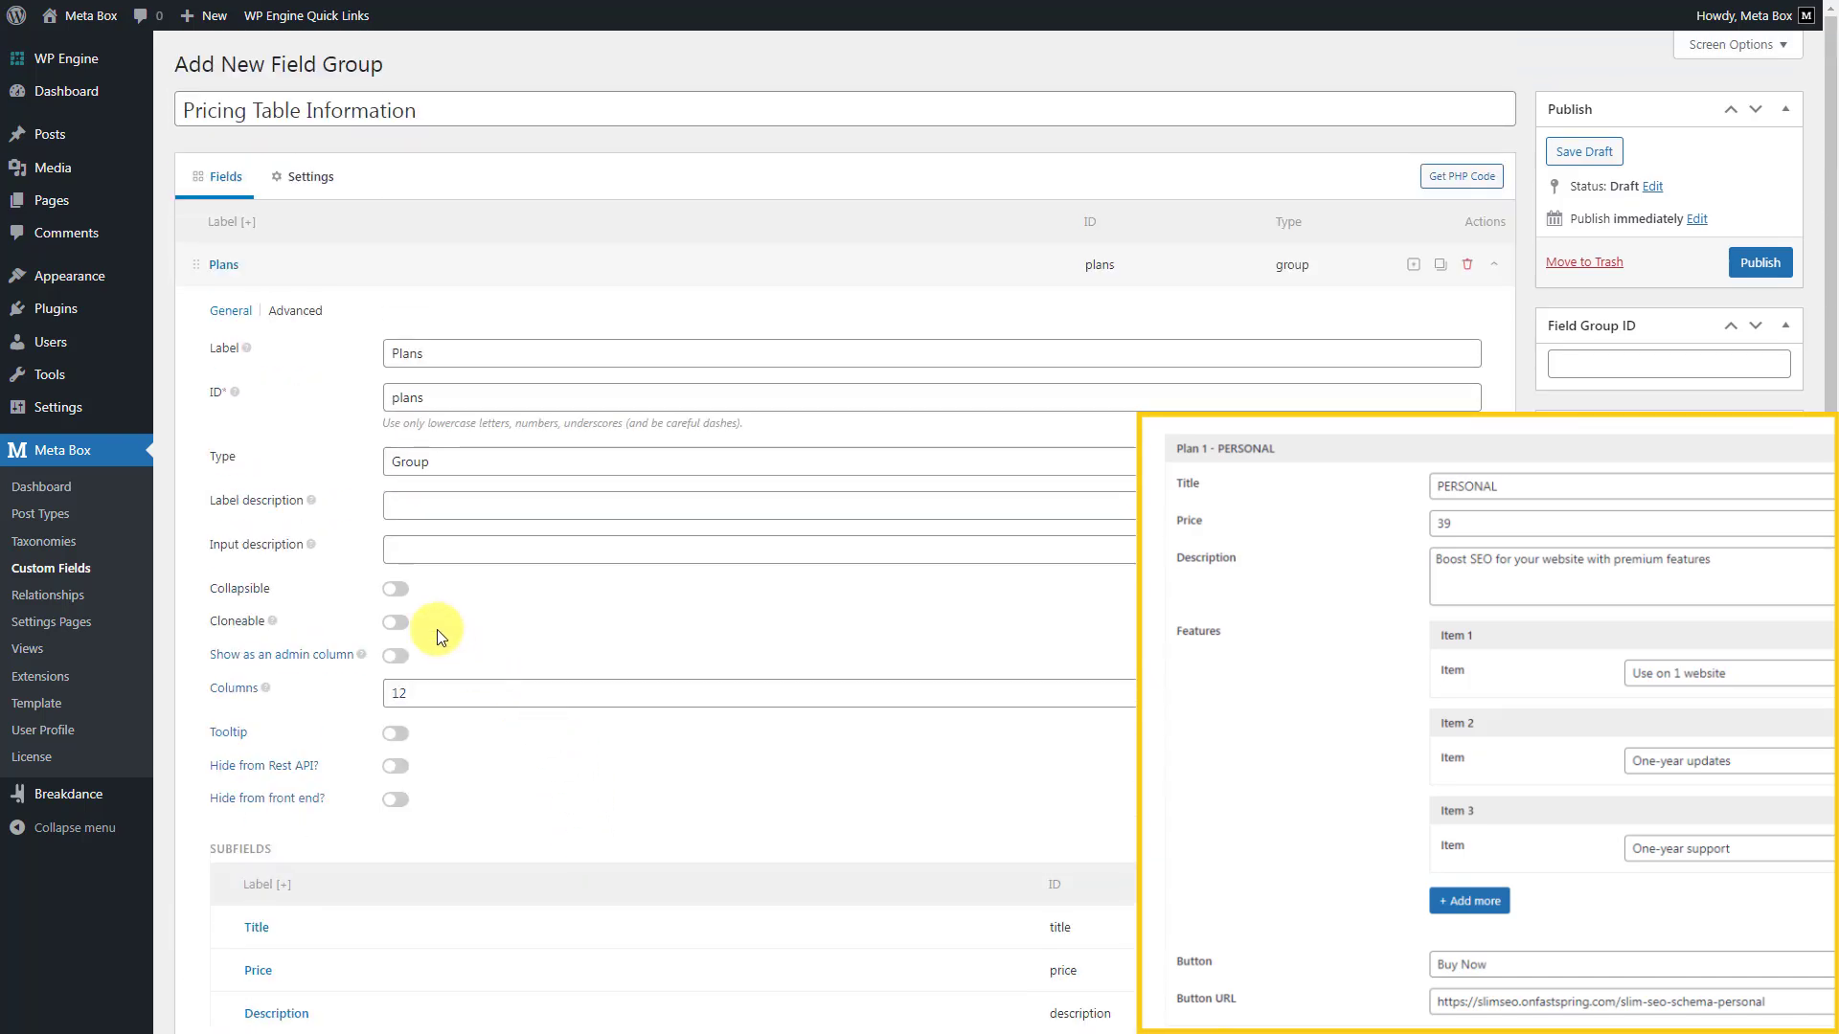
{"action": "left_click", "coordinate": [404, 590]}
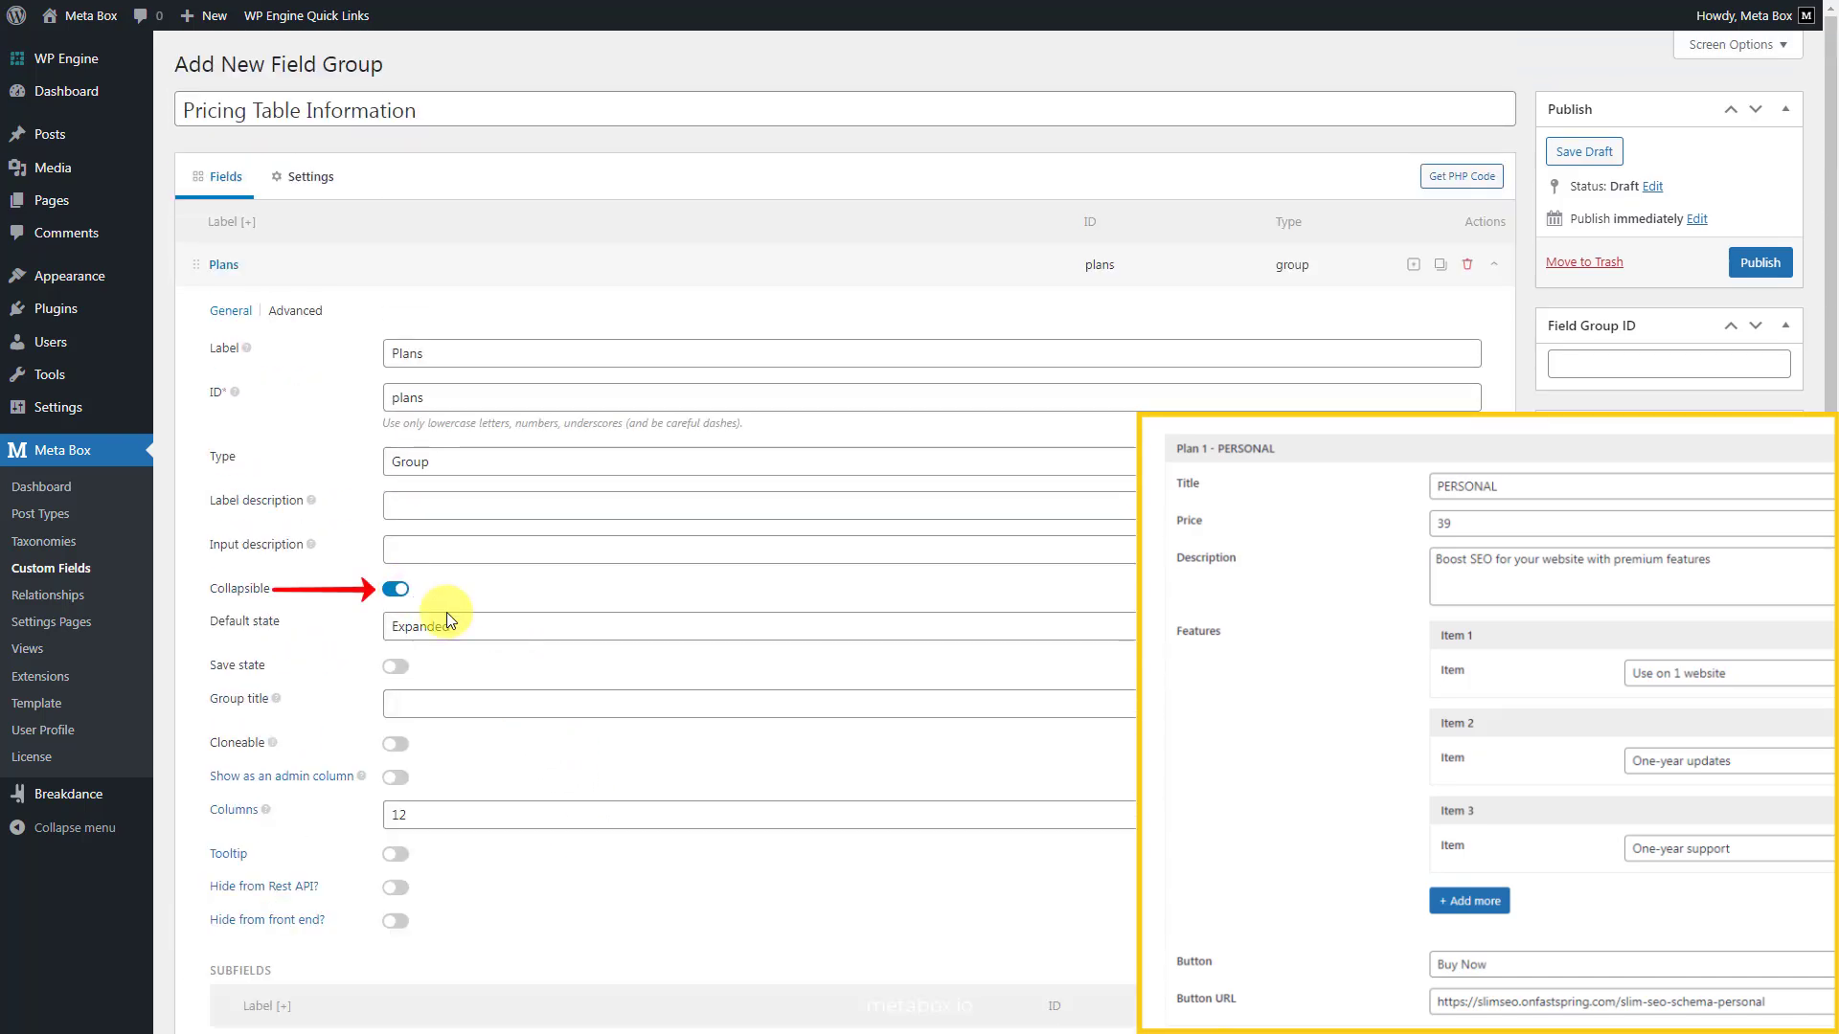
{"action": "left_click", "coordinate": [594, 706]}
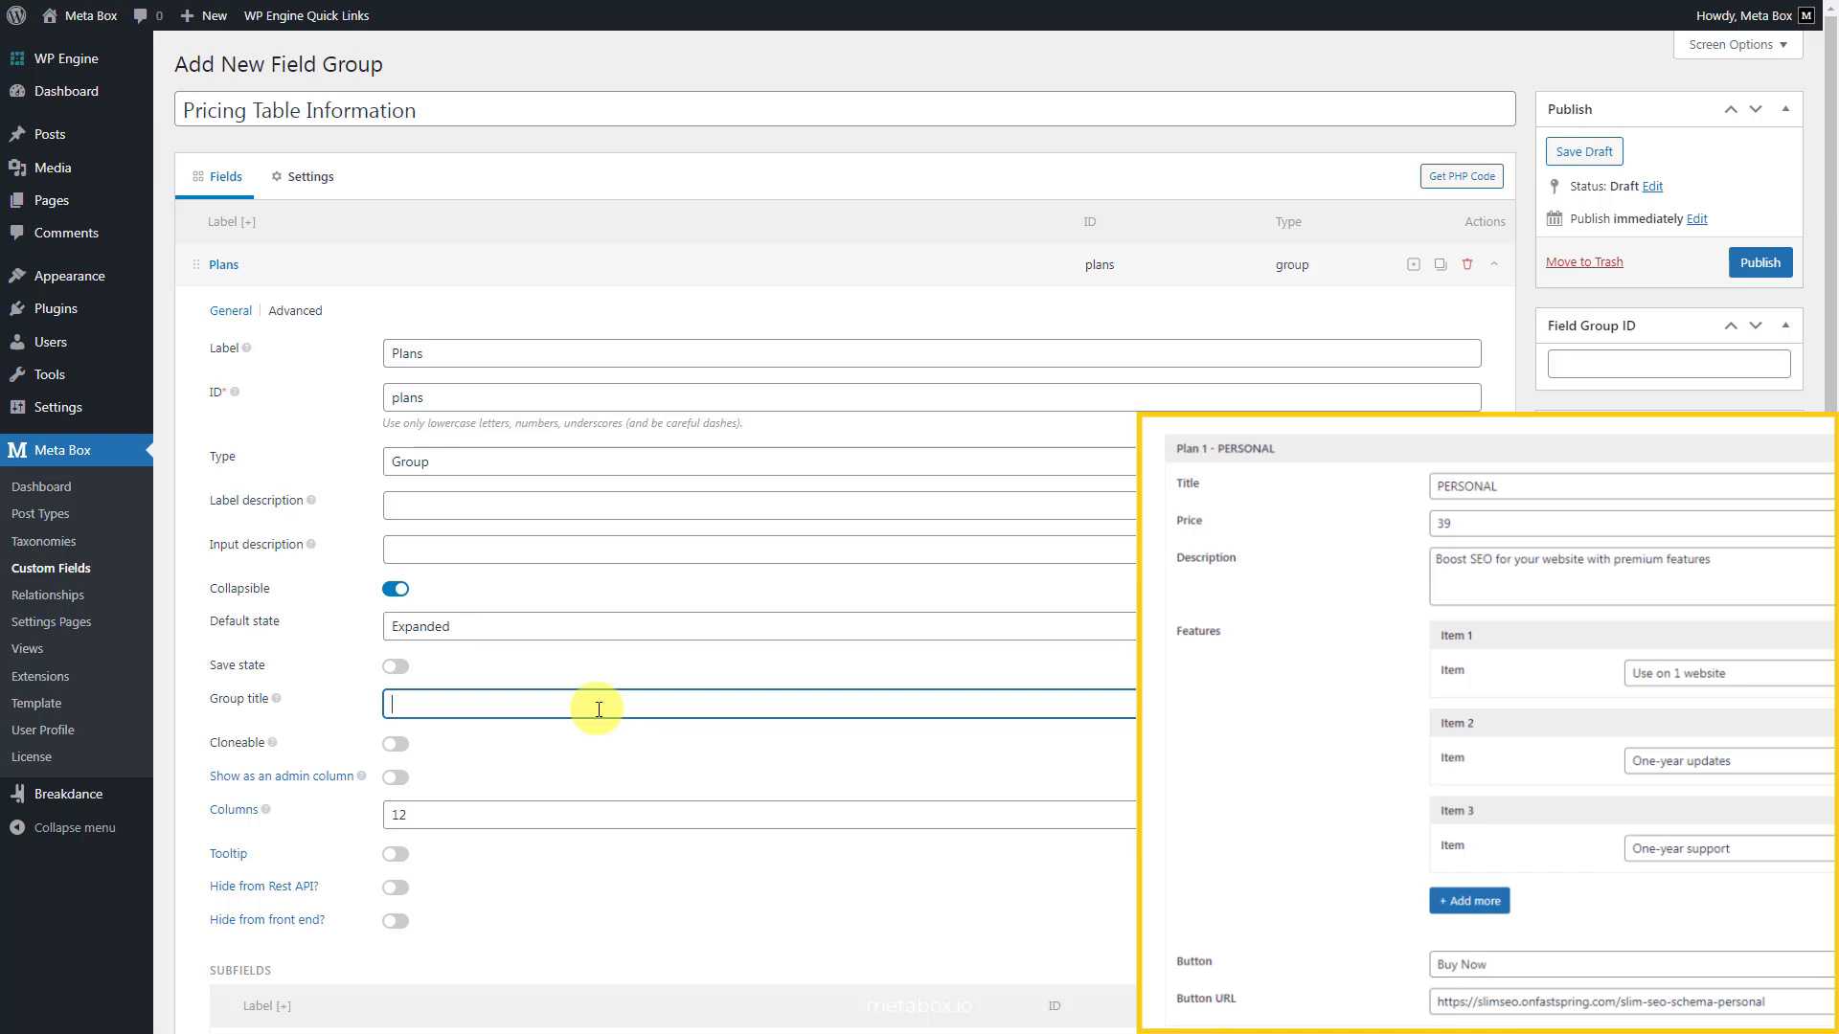
{"action": "type", "text": "Plan {#} - {title}"}
{"action": "left_click", "coordinate": [395, 744]}
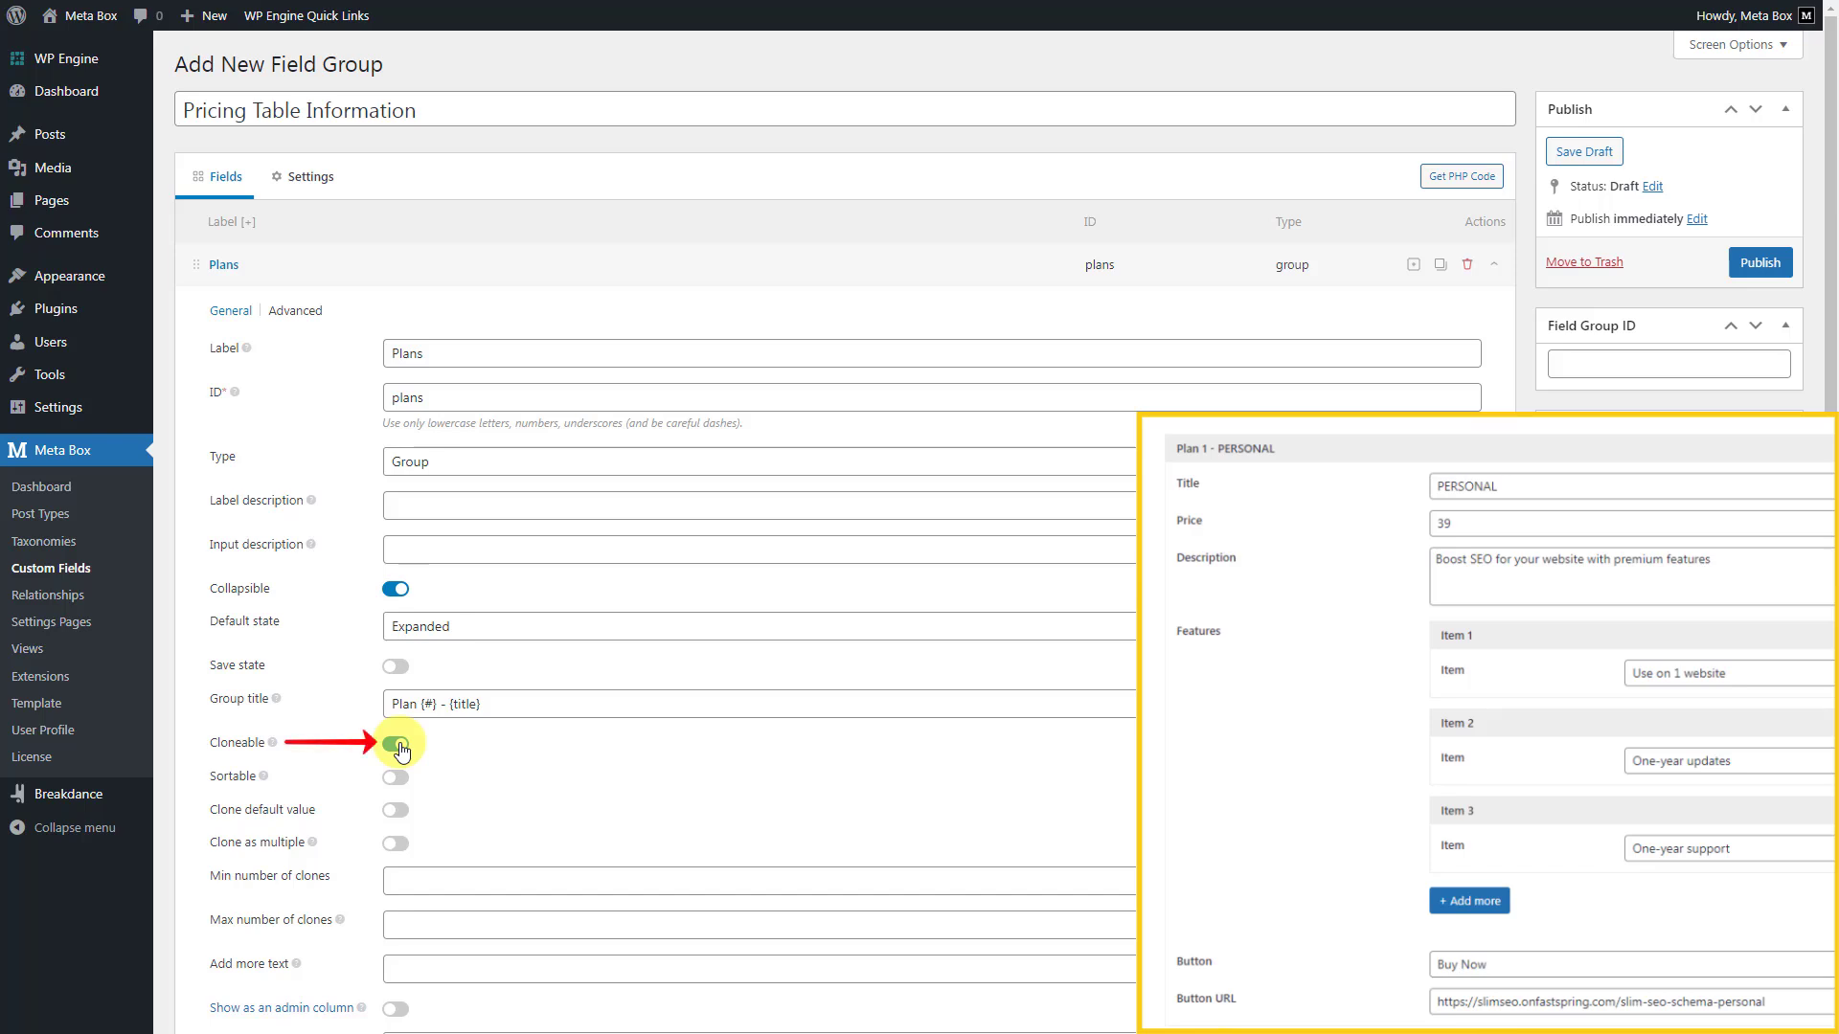
{"action": "left_click", "coordinate": [455, 284]}
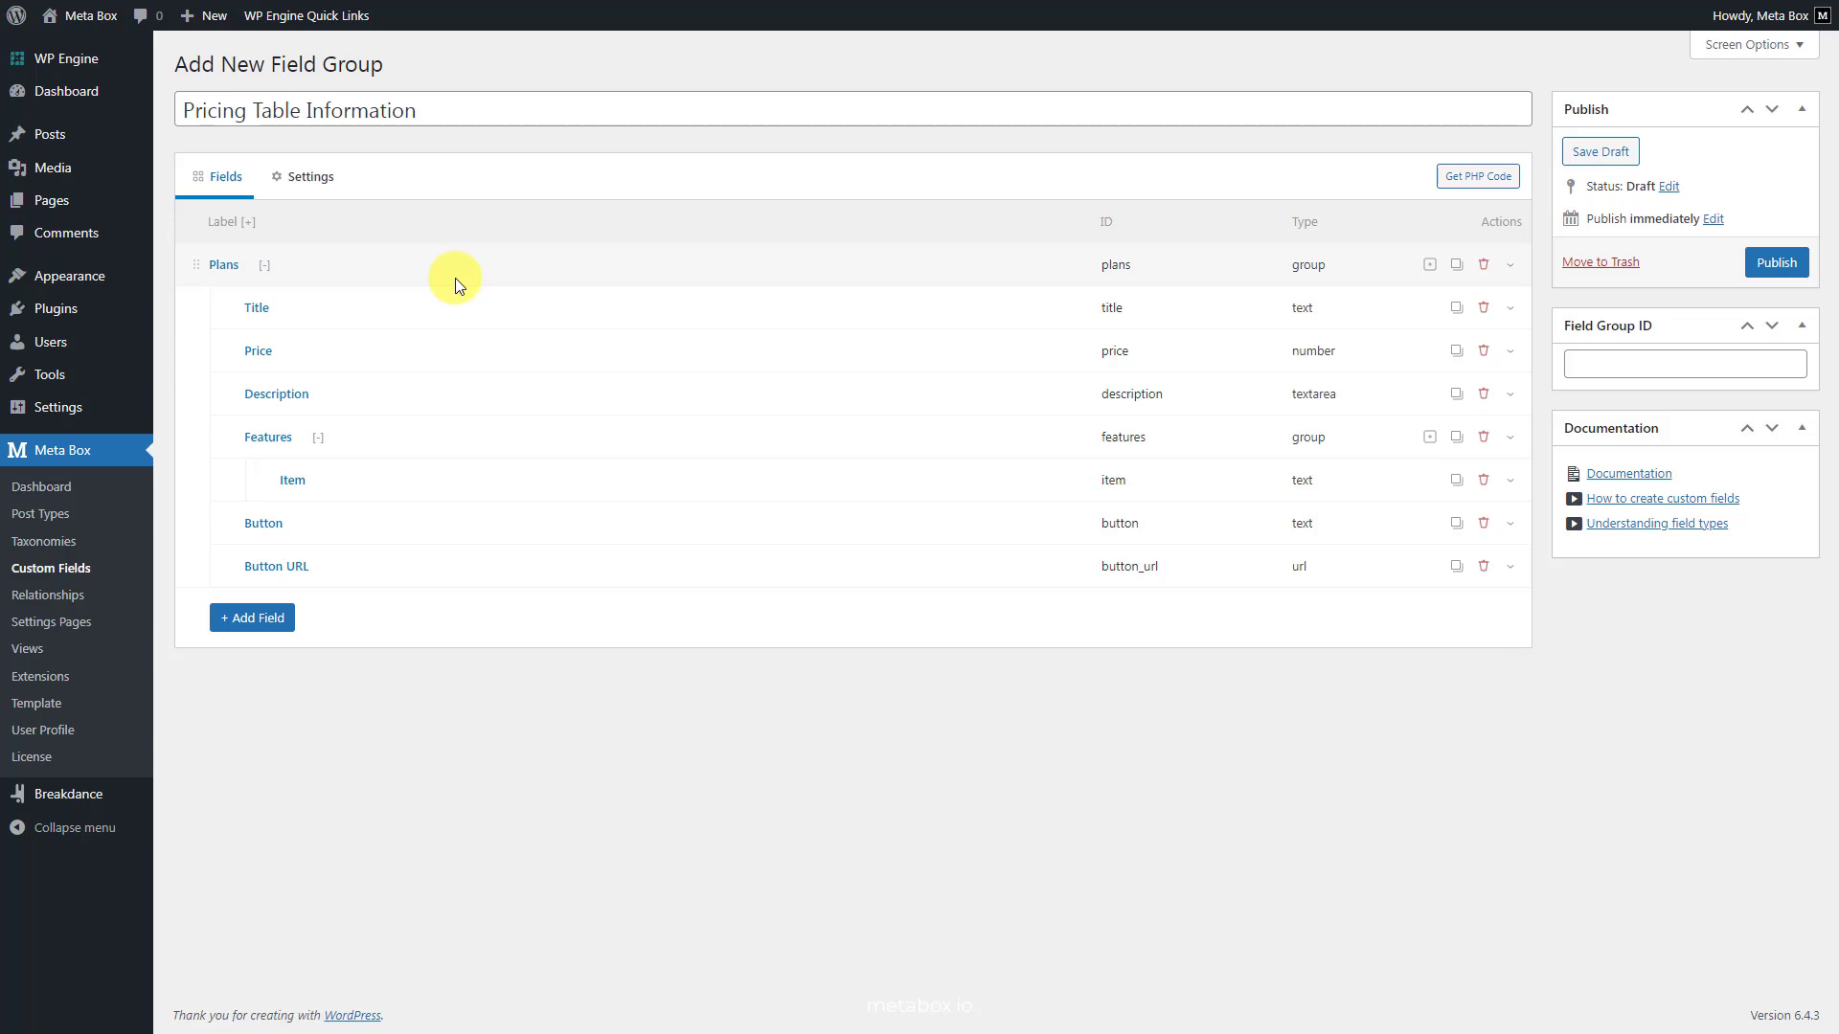
Change the field group's location from the Post post type to Page.
{"action": "left_click", "coordinate": [310, 181]}
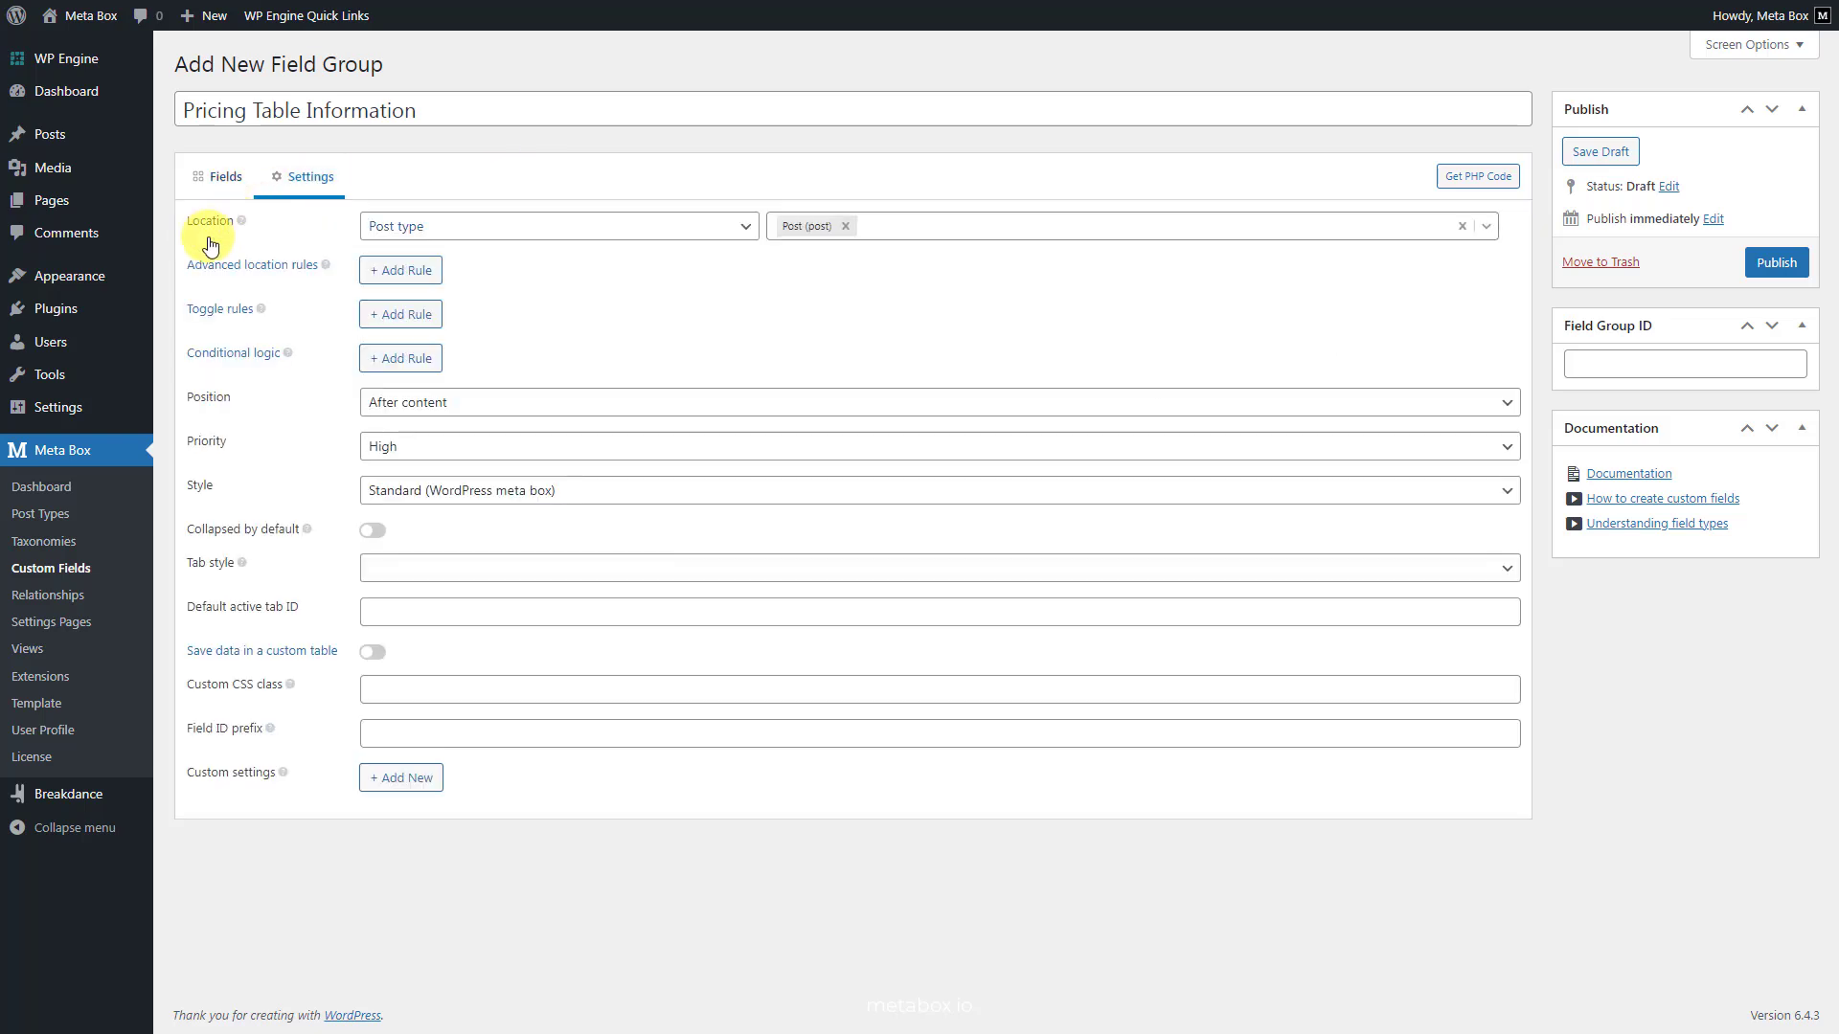
{"action": "left_click", "coordinate": [845, 228]}
{"action": "left_click", "coordinate": [865, 224]}
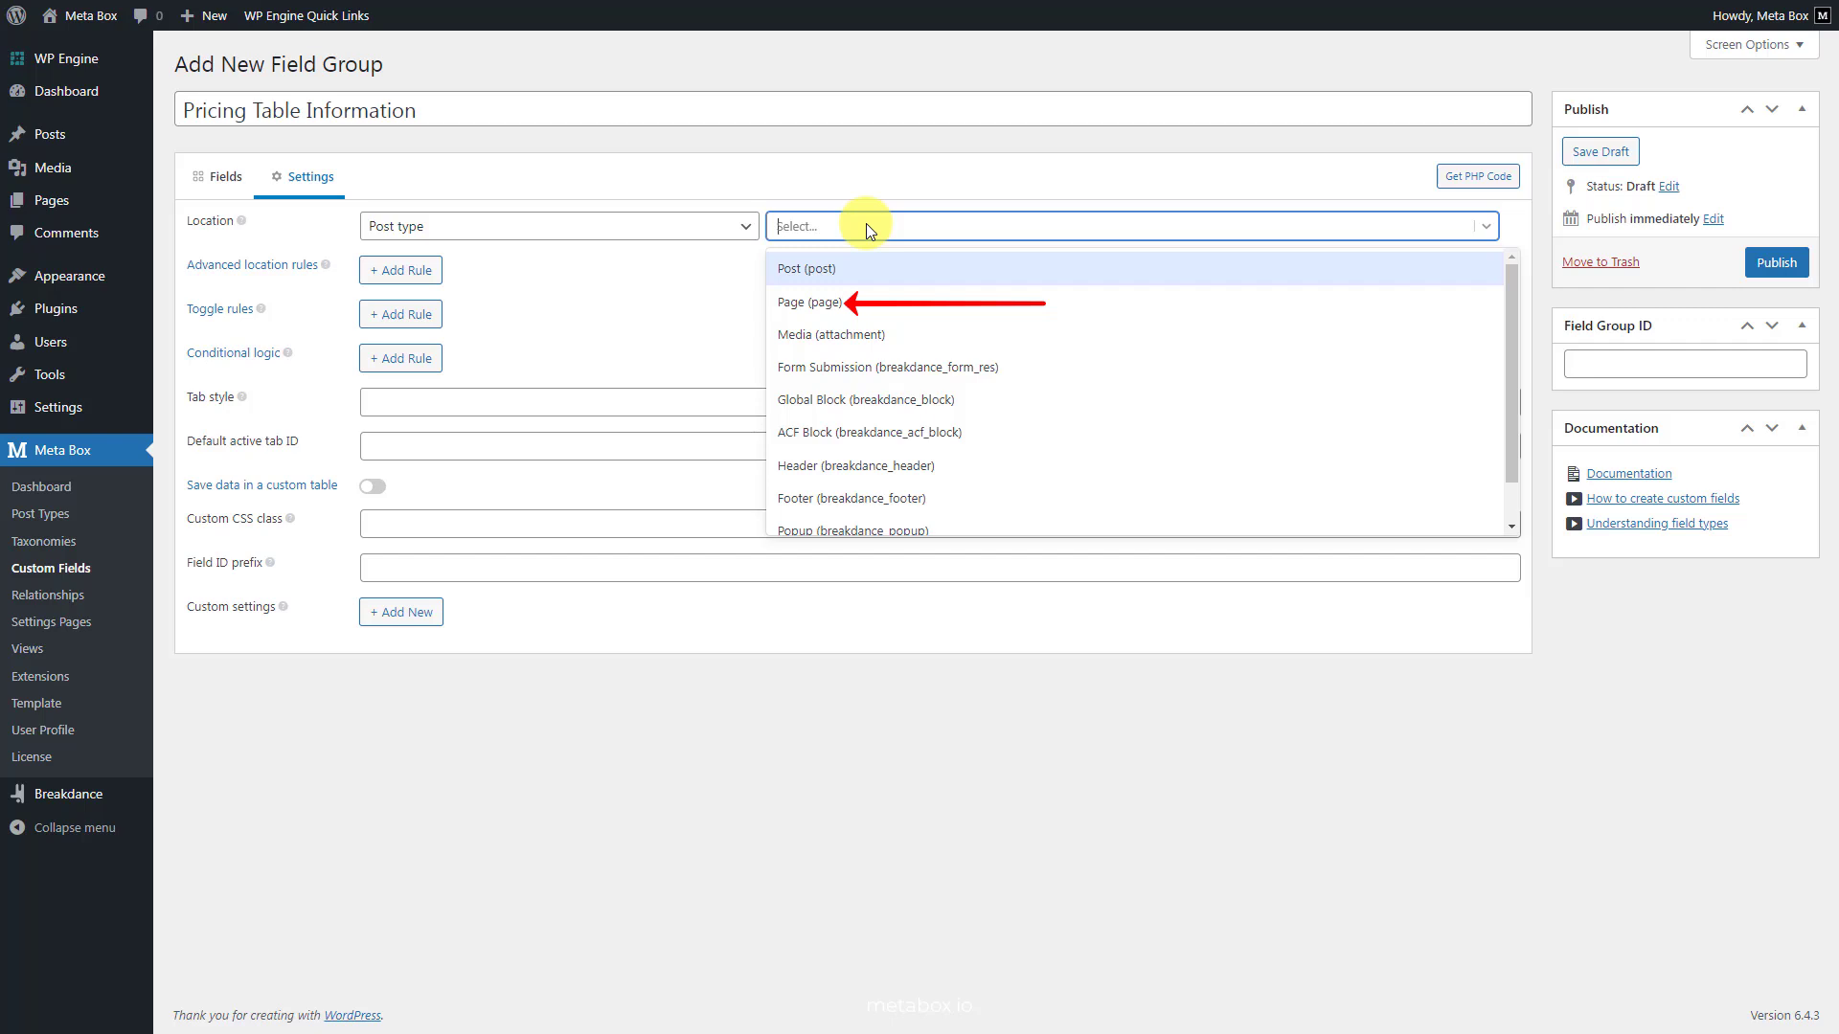
{"action": "left_click", "coordinate": [882, 306]}
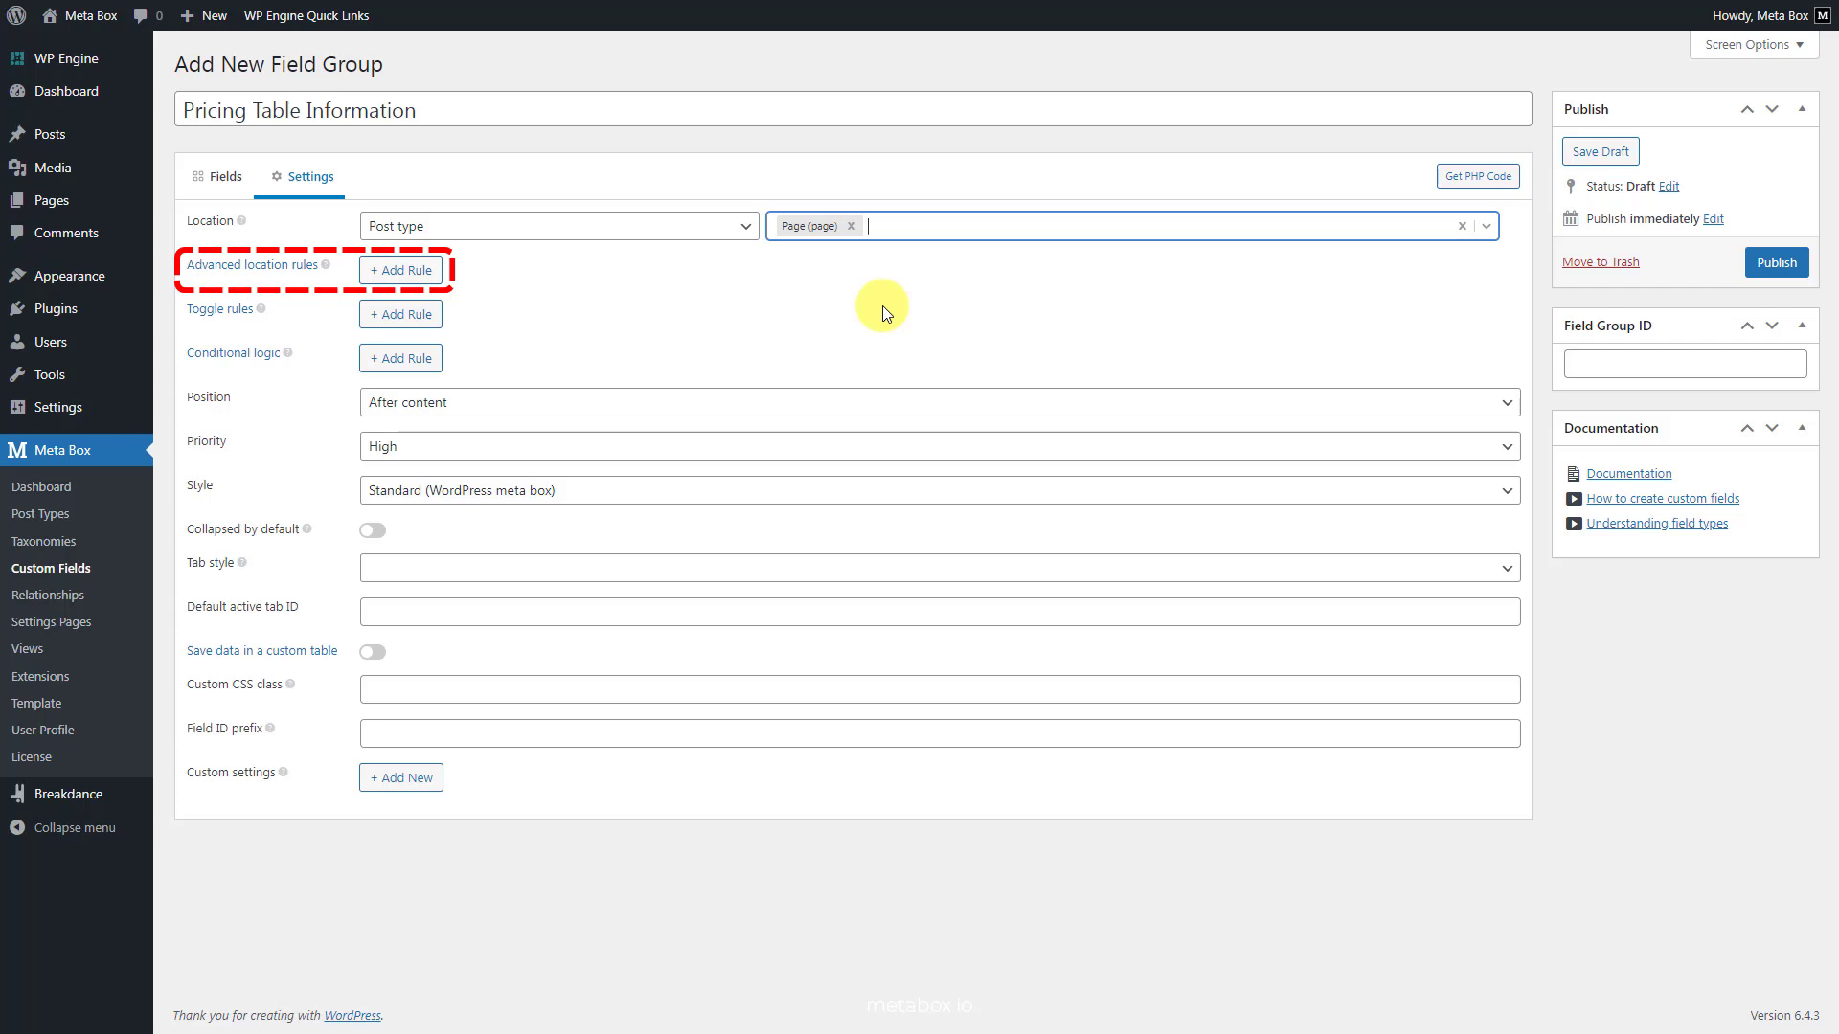
Add an advanced location rule that shows the field group on the Pricing Table post, and publish the field group.
{"action": "left_click", "coordinate": [403, 275]}
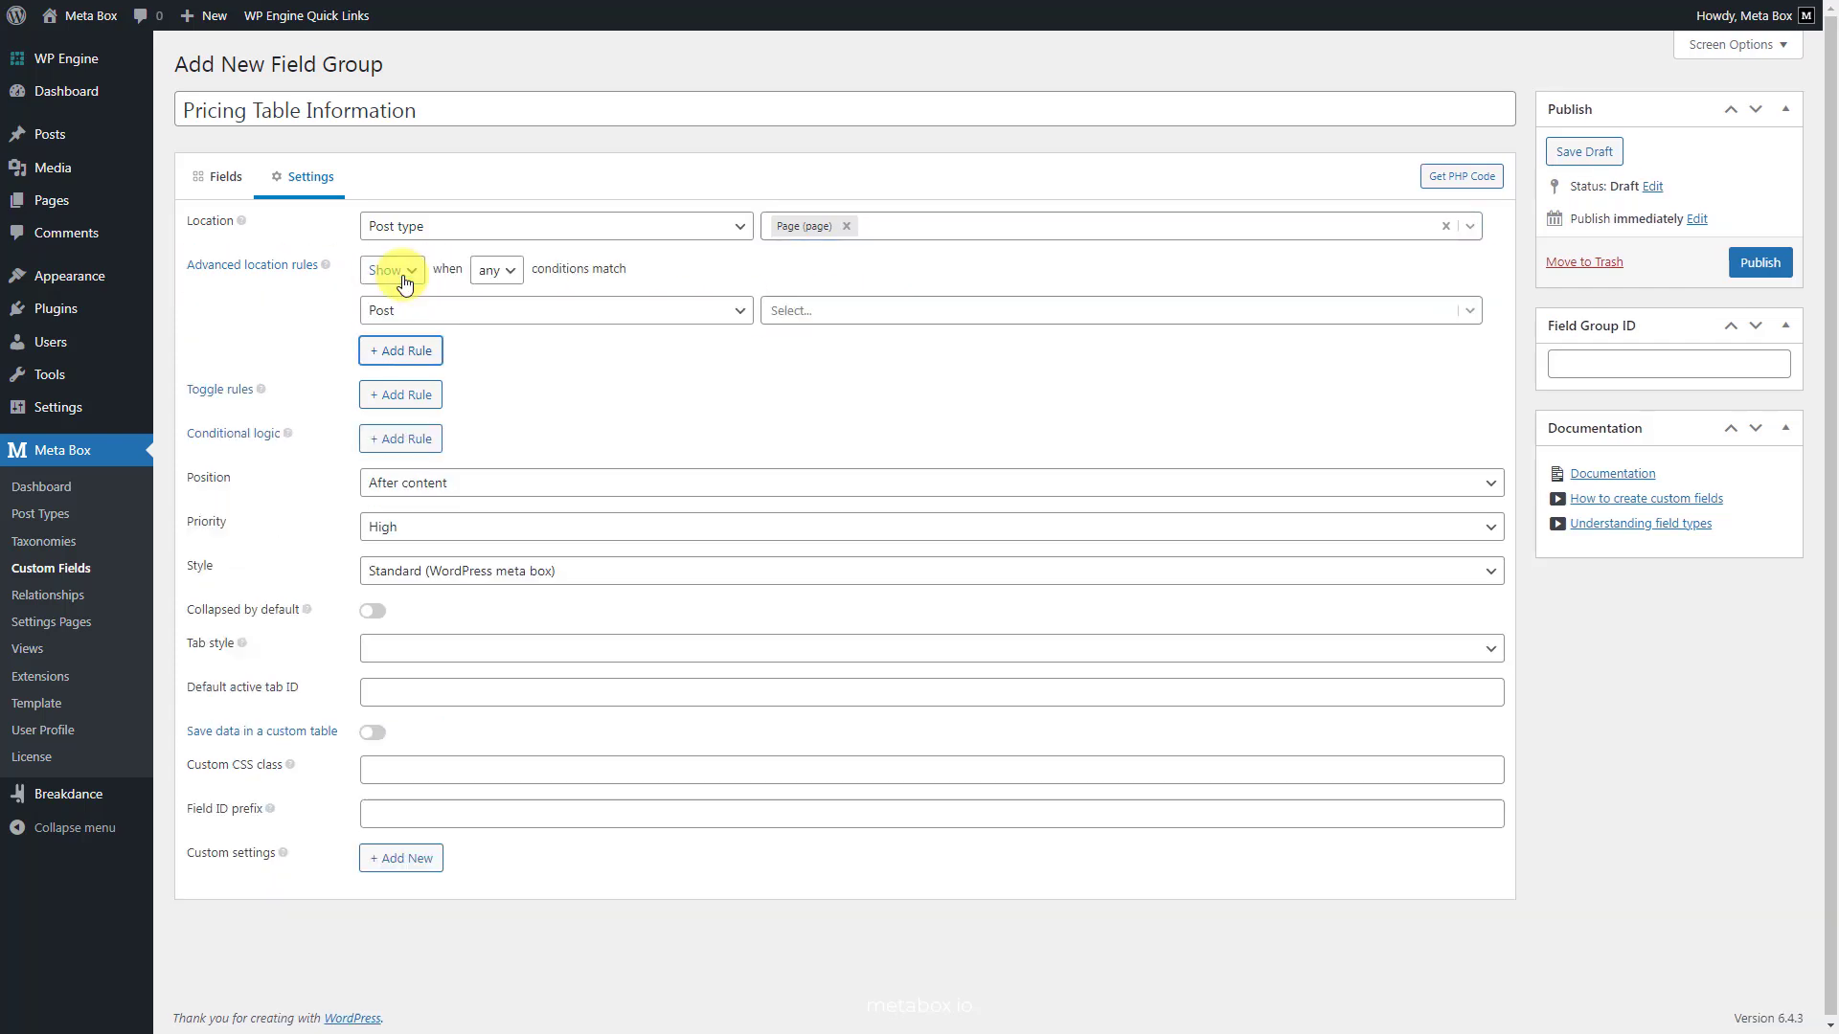
{"action": "left_click", "coordinate": [839, 311]}
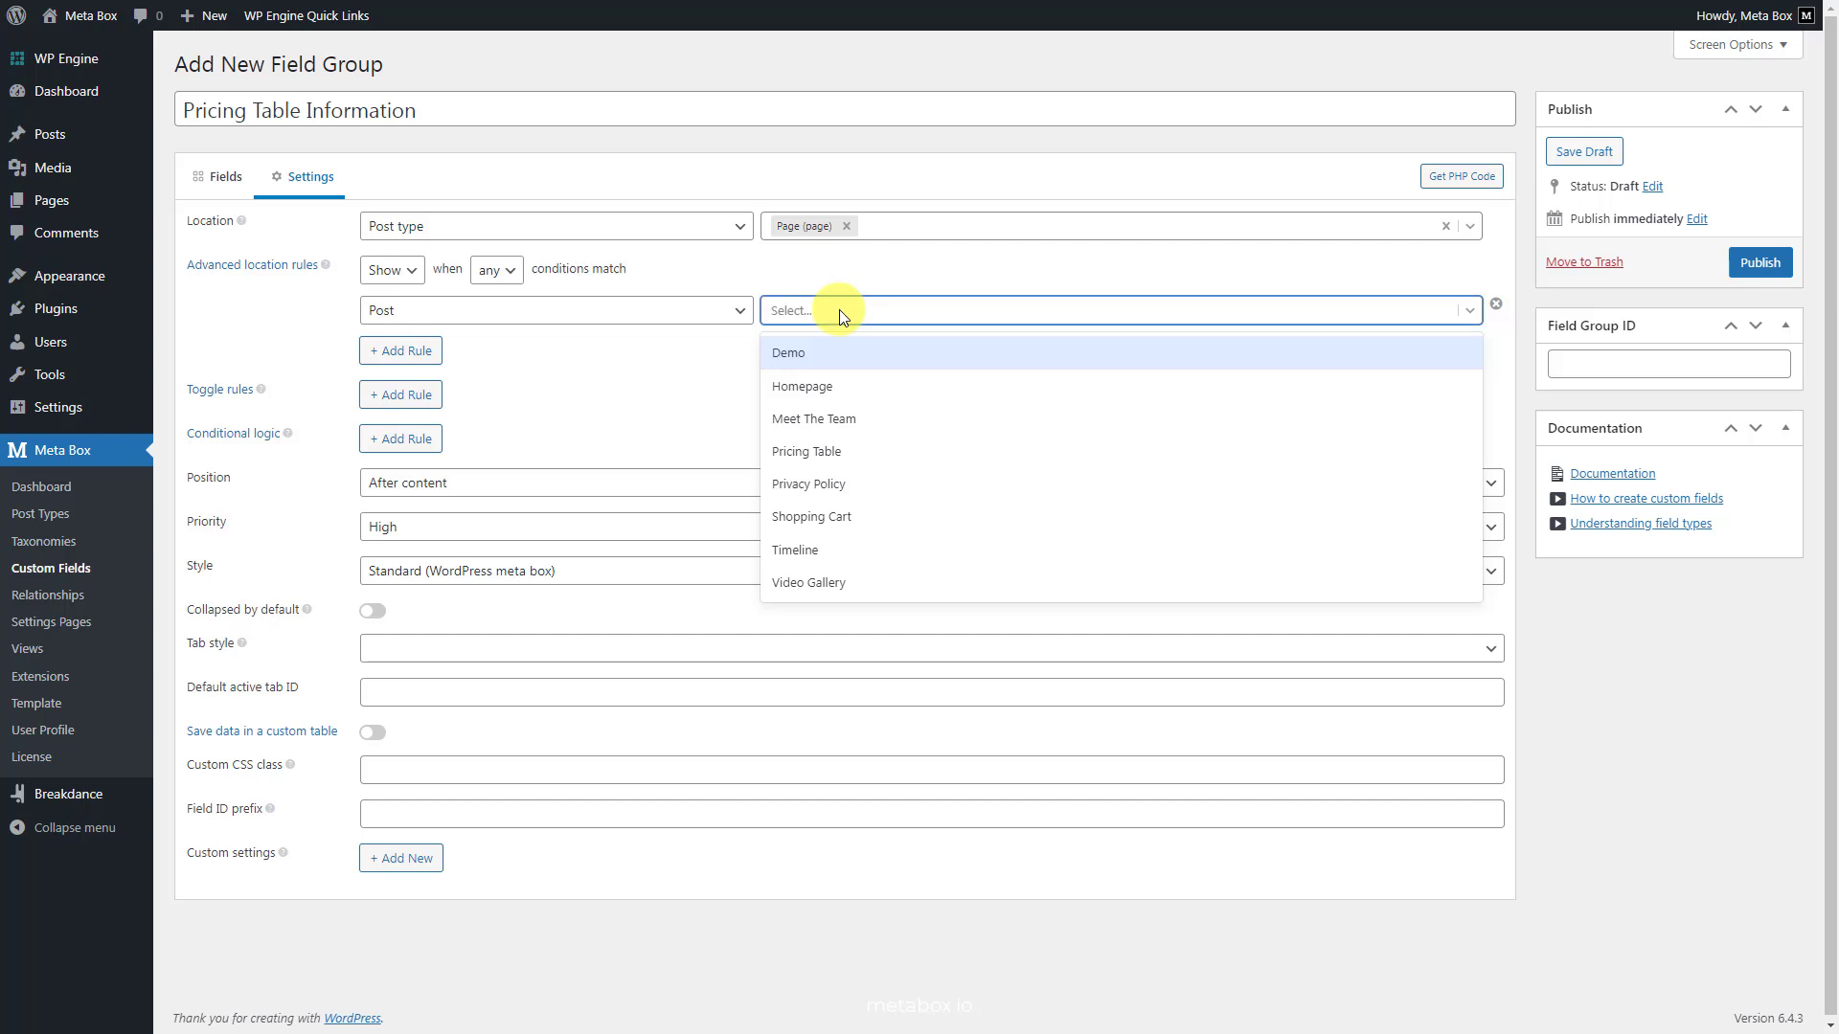
{"action": "left_click", "coordinate": [859, 450]}
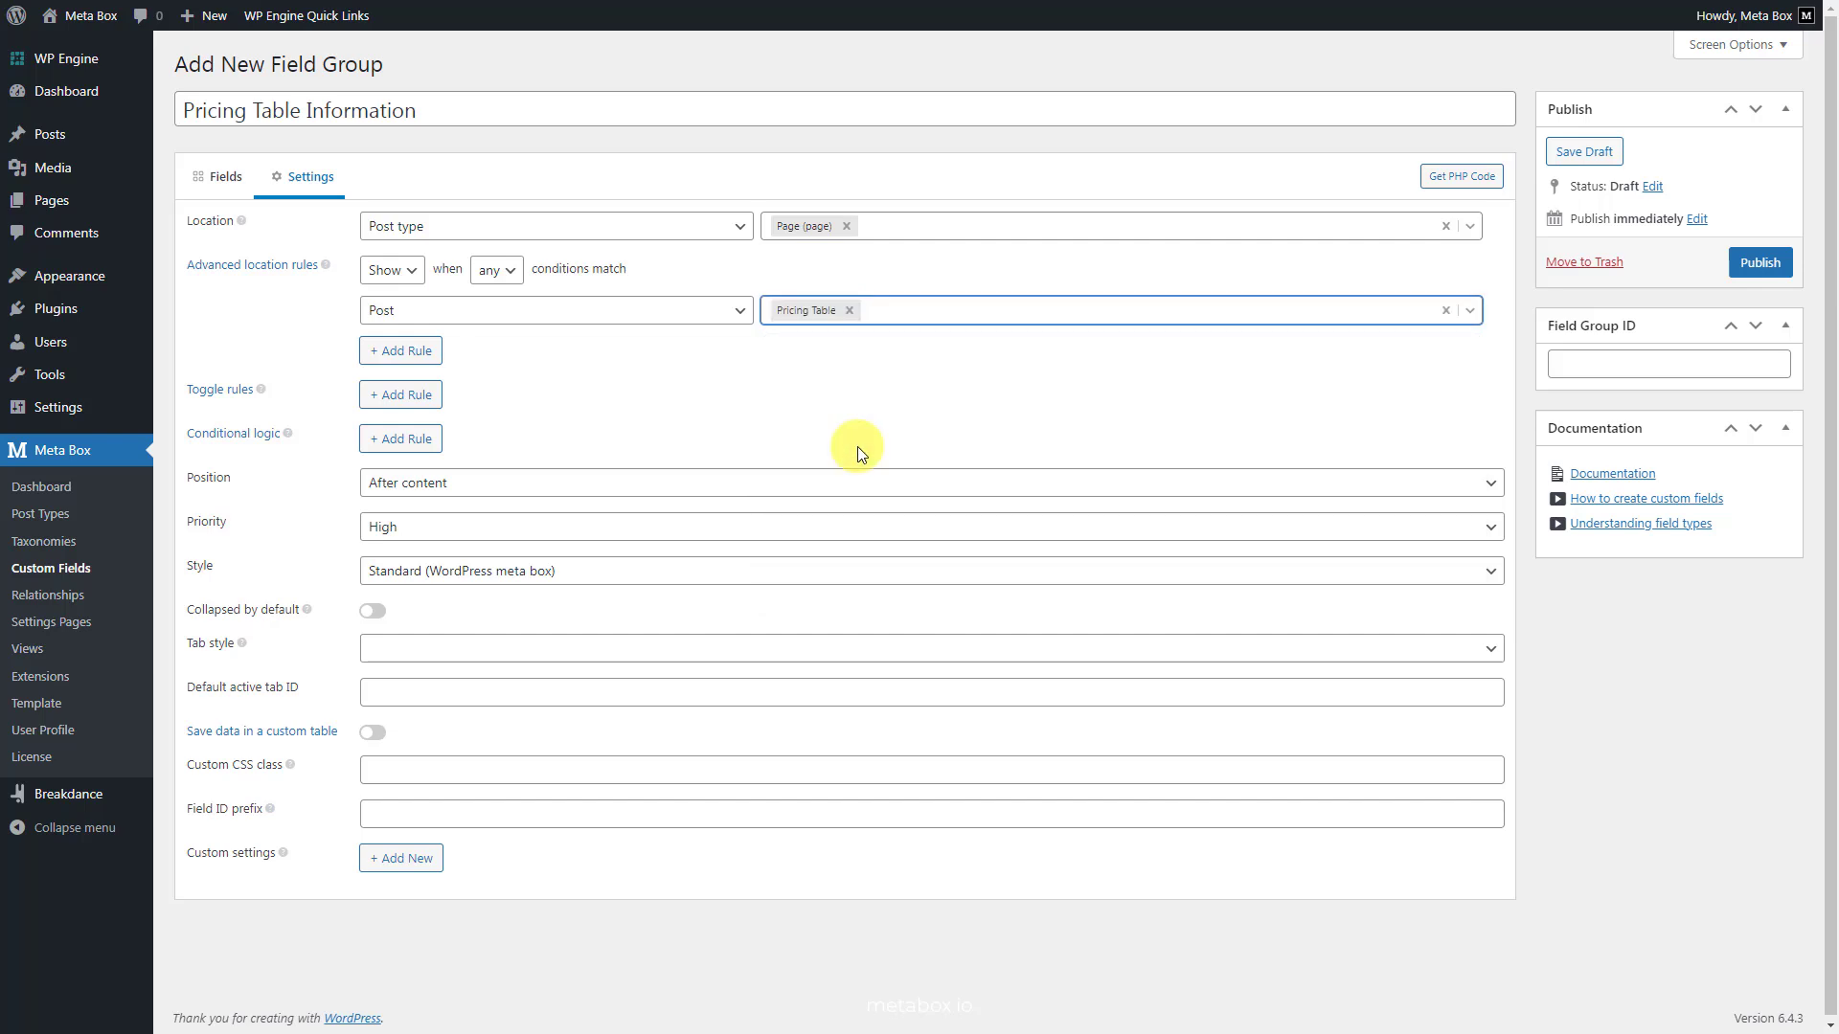
{"action": "left_click", "coordinate": [1758, 263]}
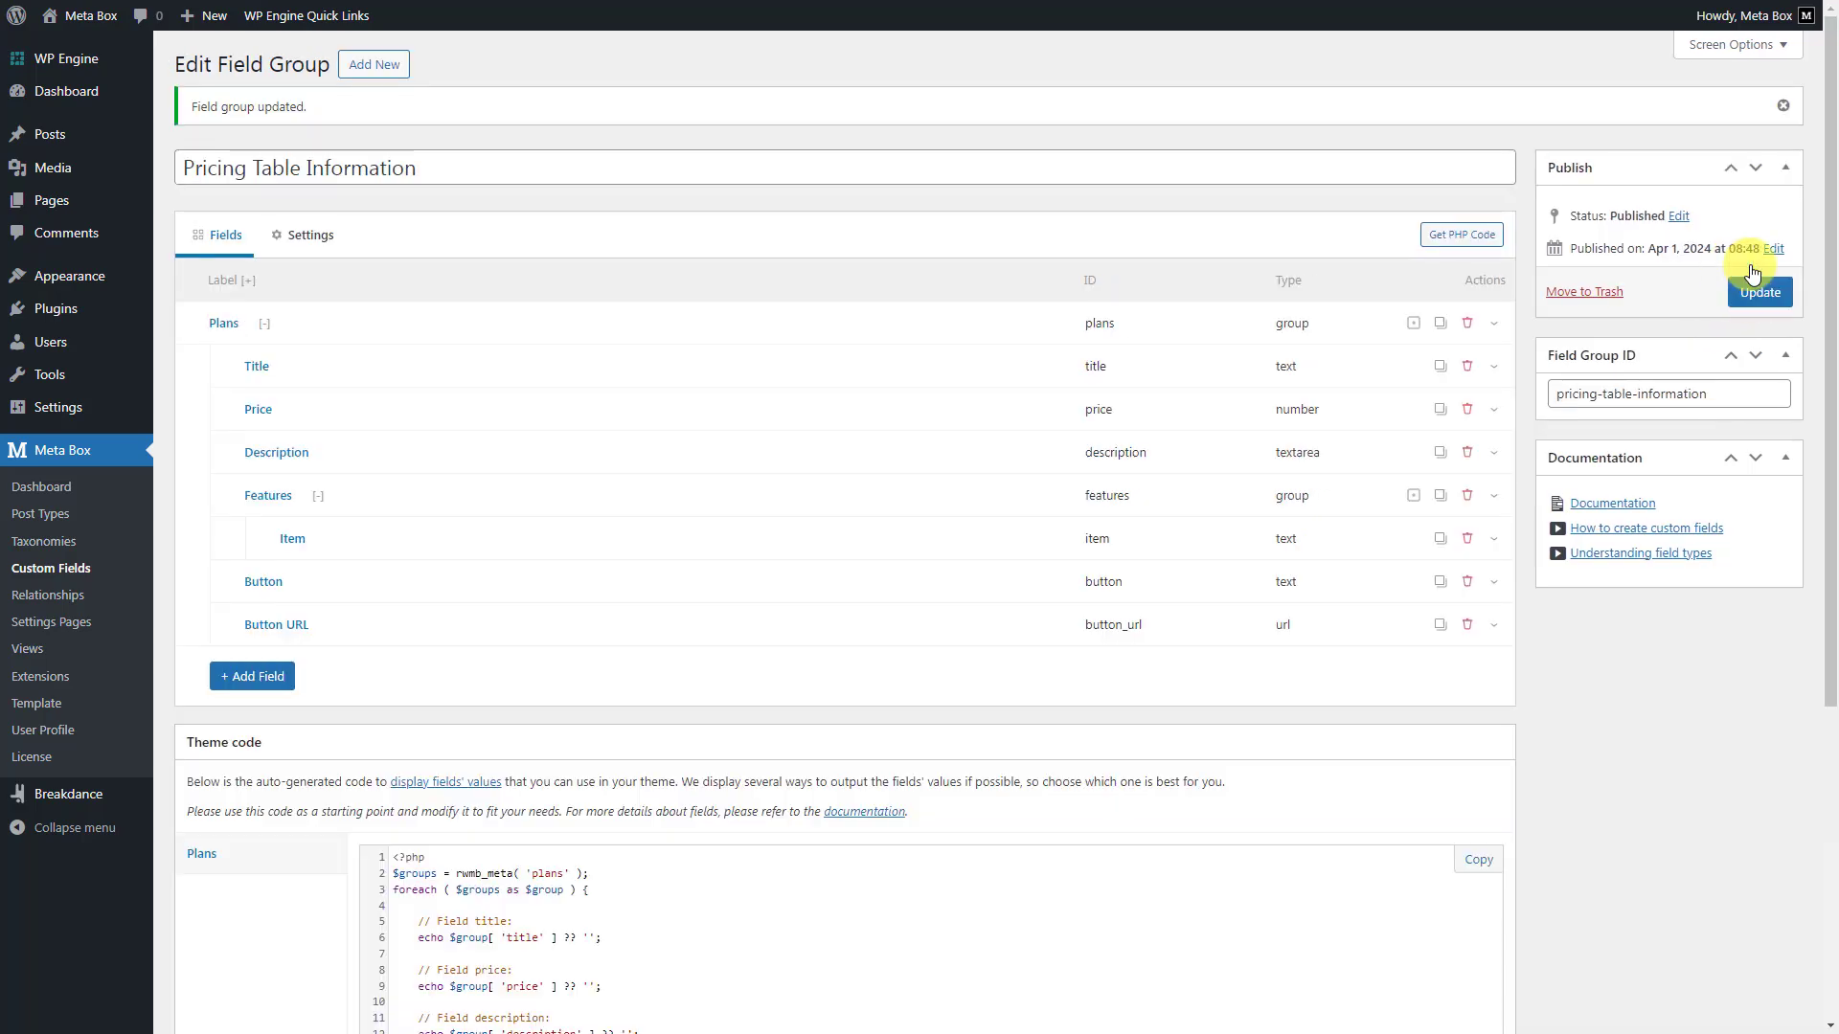
Open the Pricing Table page for editing from the list of all pages.
{"action": "mouse_move", "coordinate": [57, 199]}
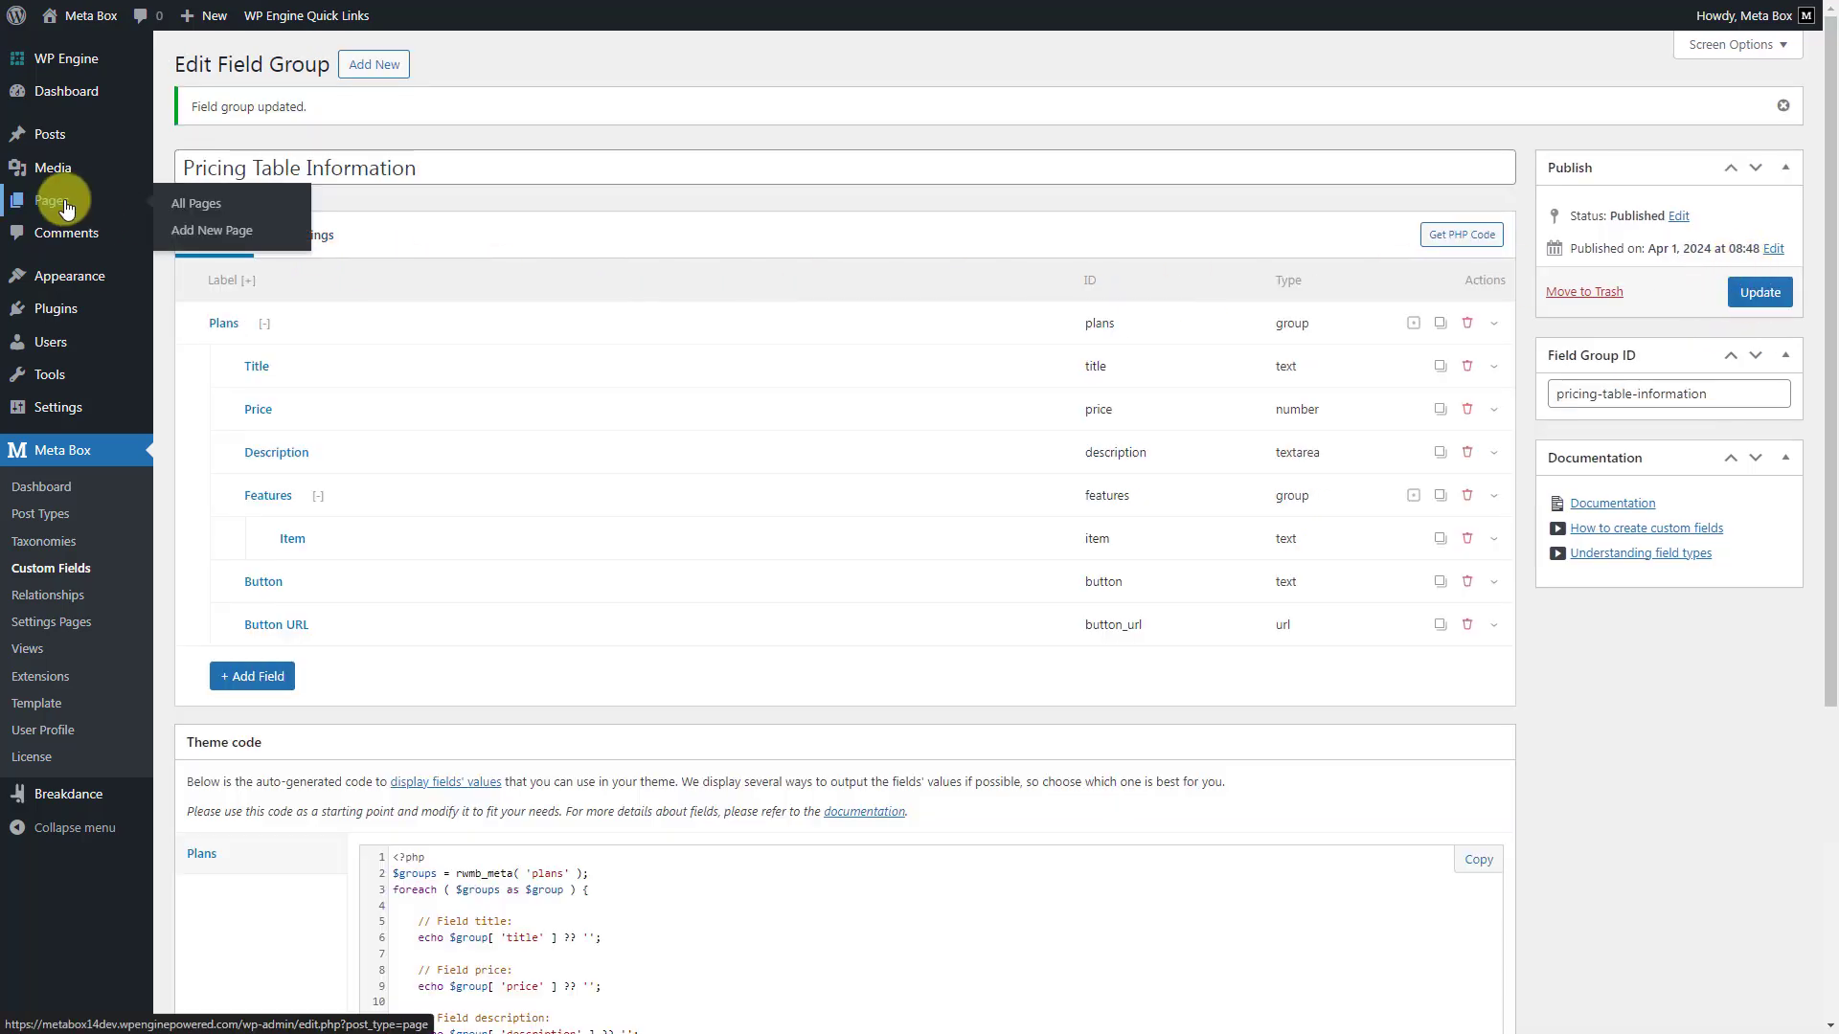
{"action": "left_click", "coordinate": [195, 203]}
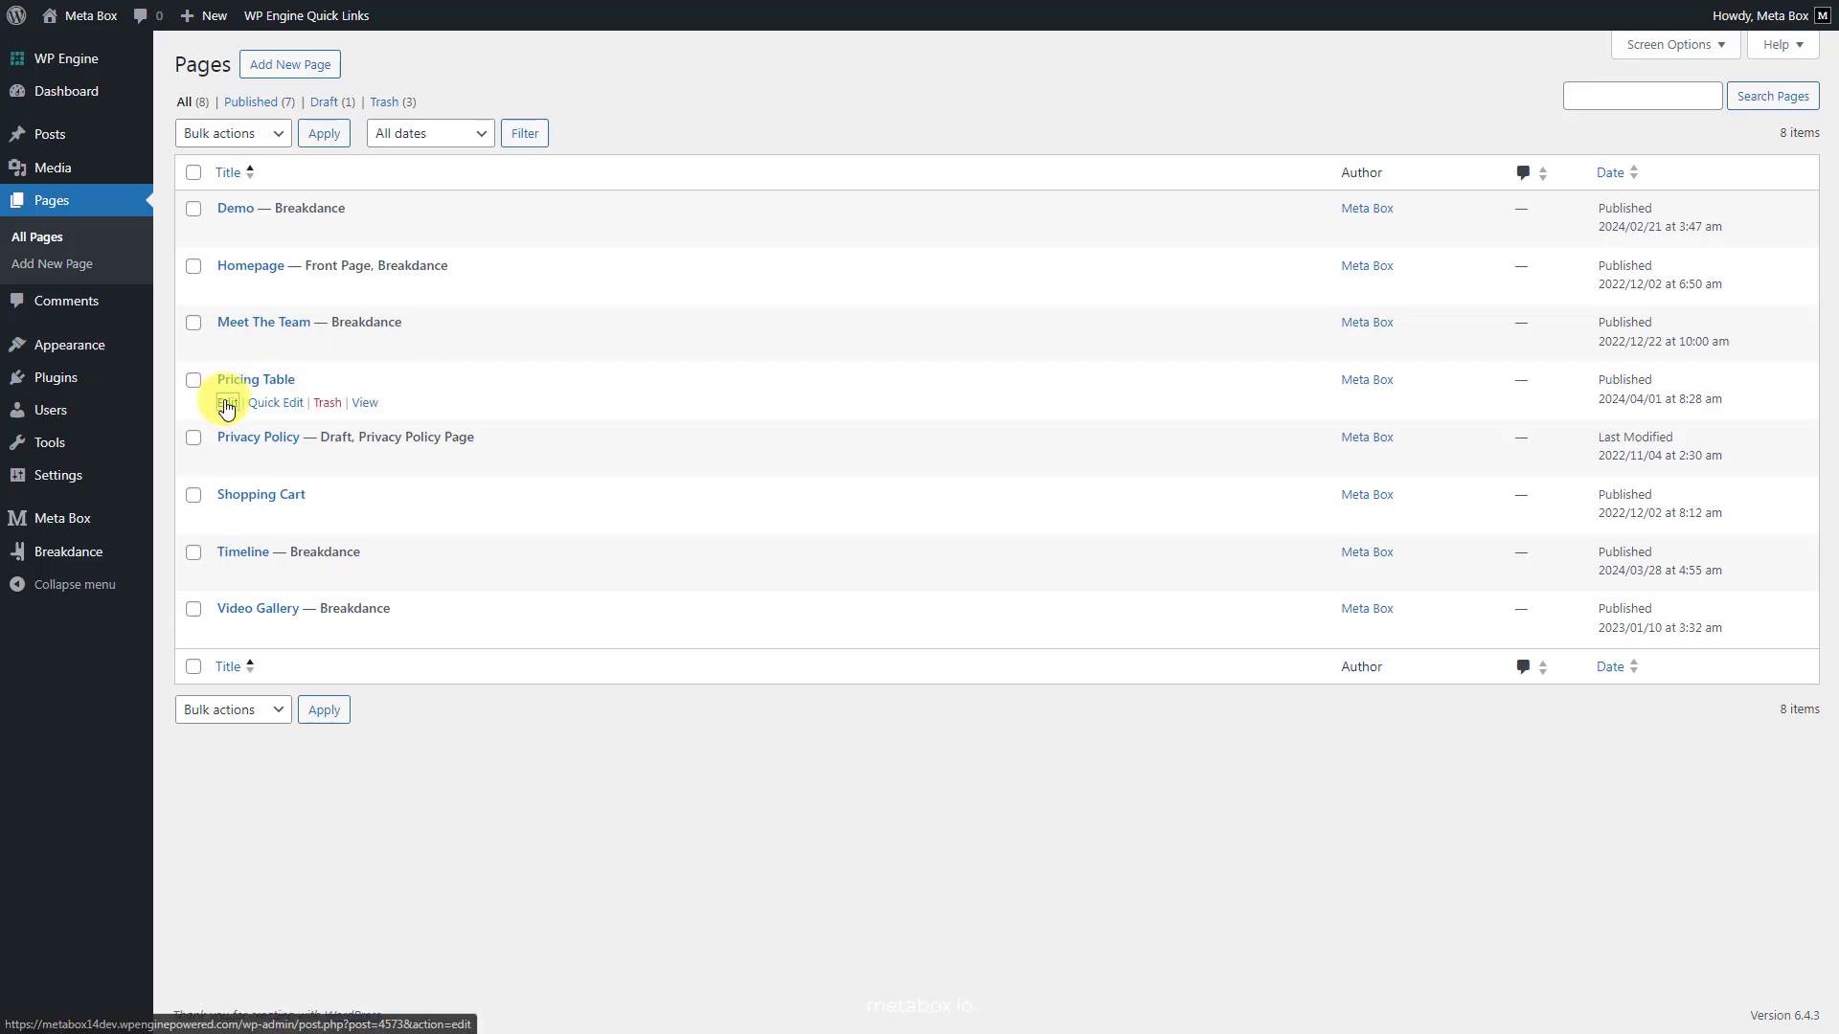
{"action": "left_click", "coordinate": [226, 400]}
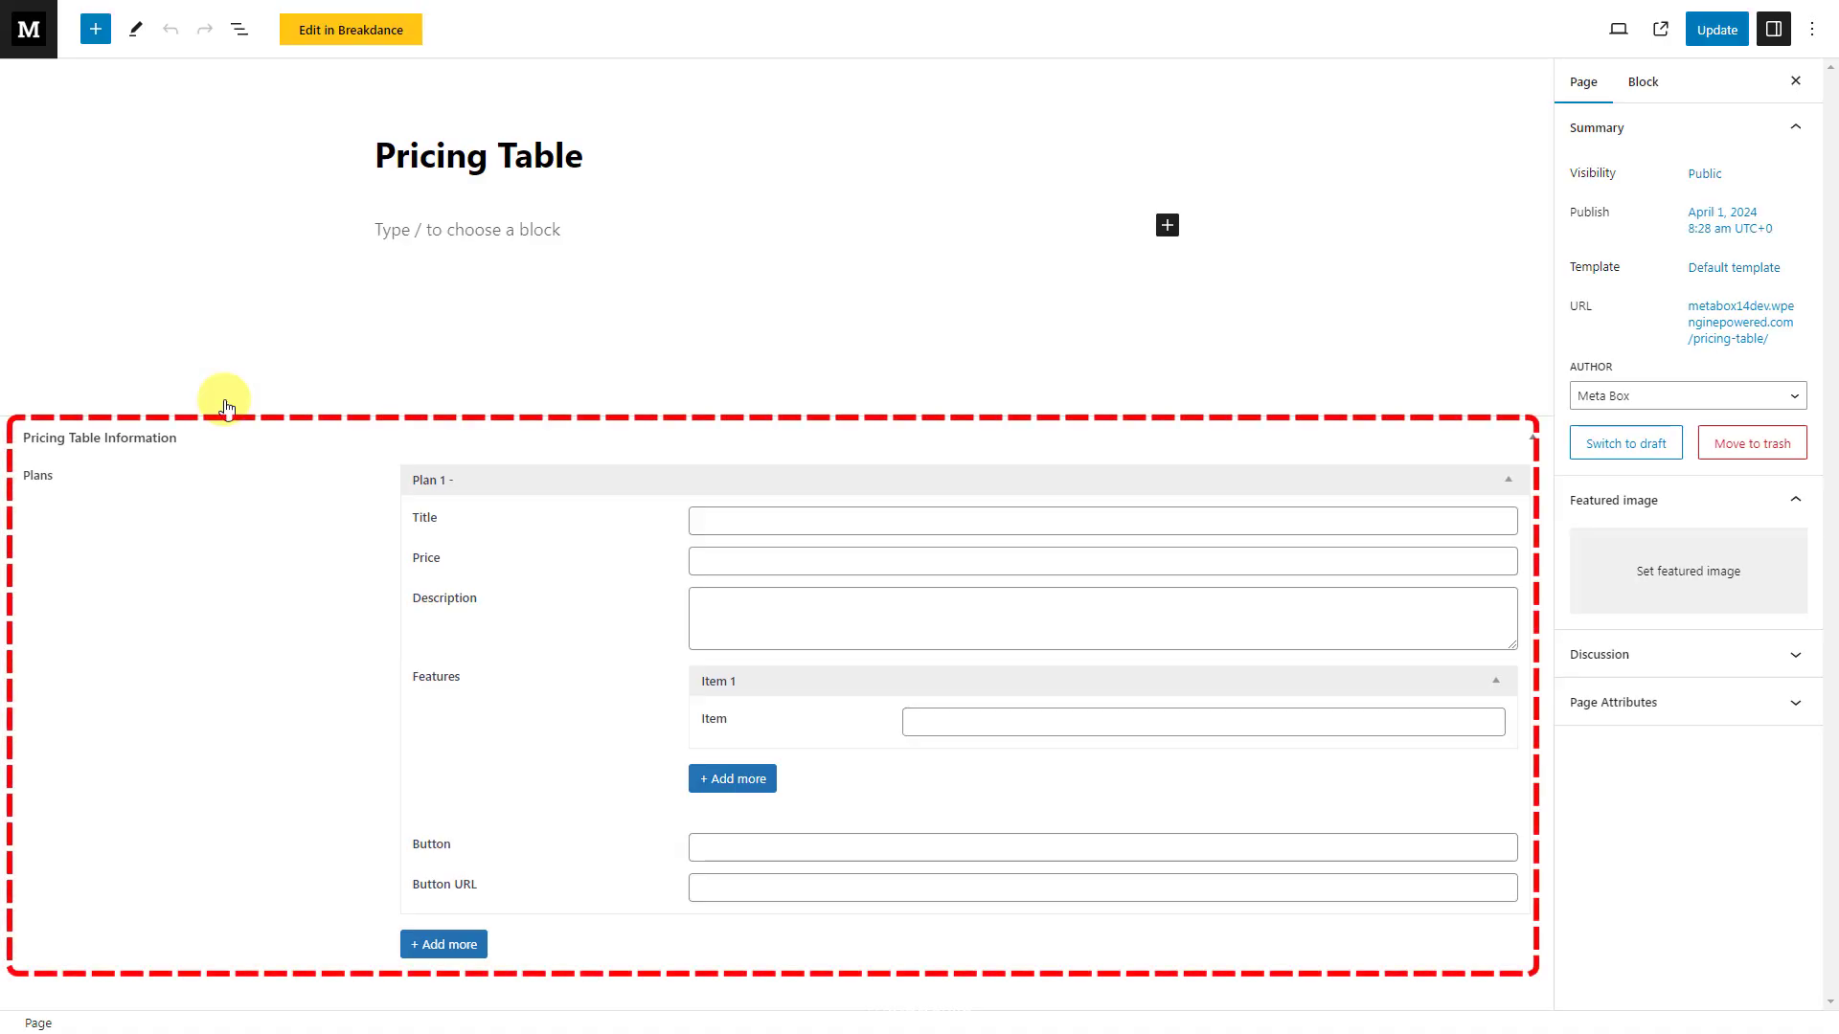
Fill in Plan 1 with title "PERSONAL", price 39 and description "Boost SEO for your website with premium features".
{"action": "left_click", "coordinate": [921, 524]}
{"action": "type", "text": "PERSONAL"}
{"action": "left_click", "coordinate": [922, 563]}
{"action": "type", "text": "39"}
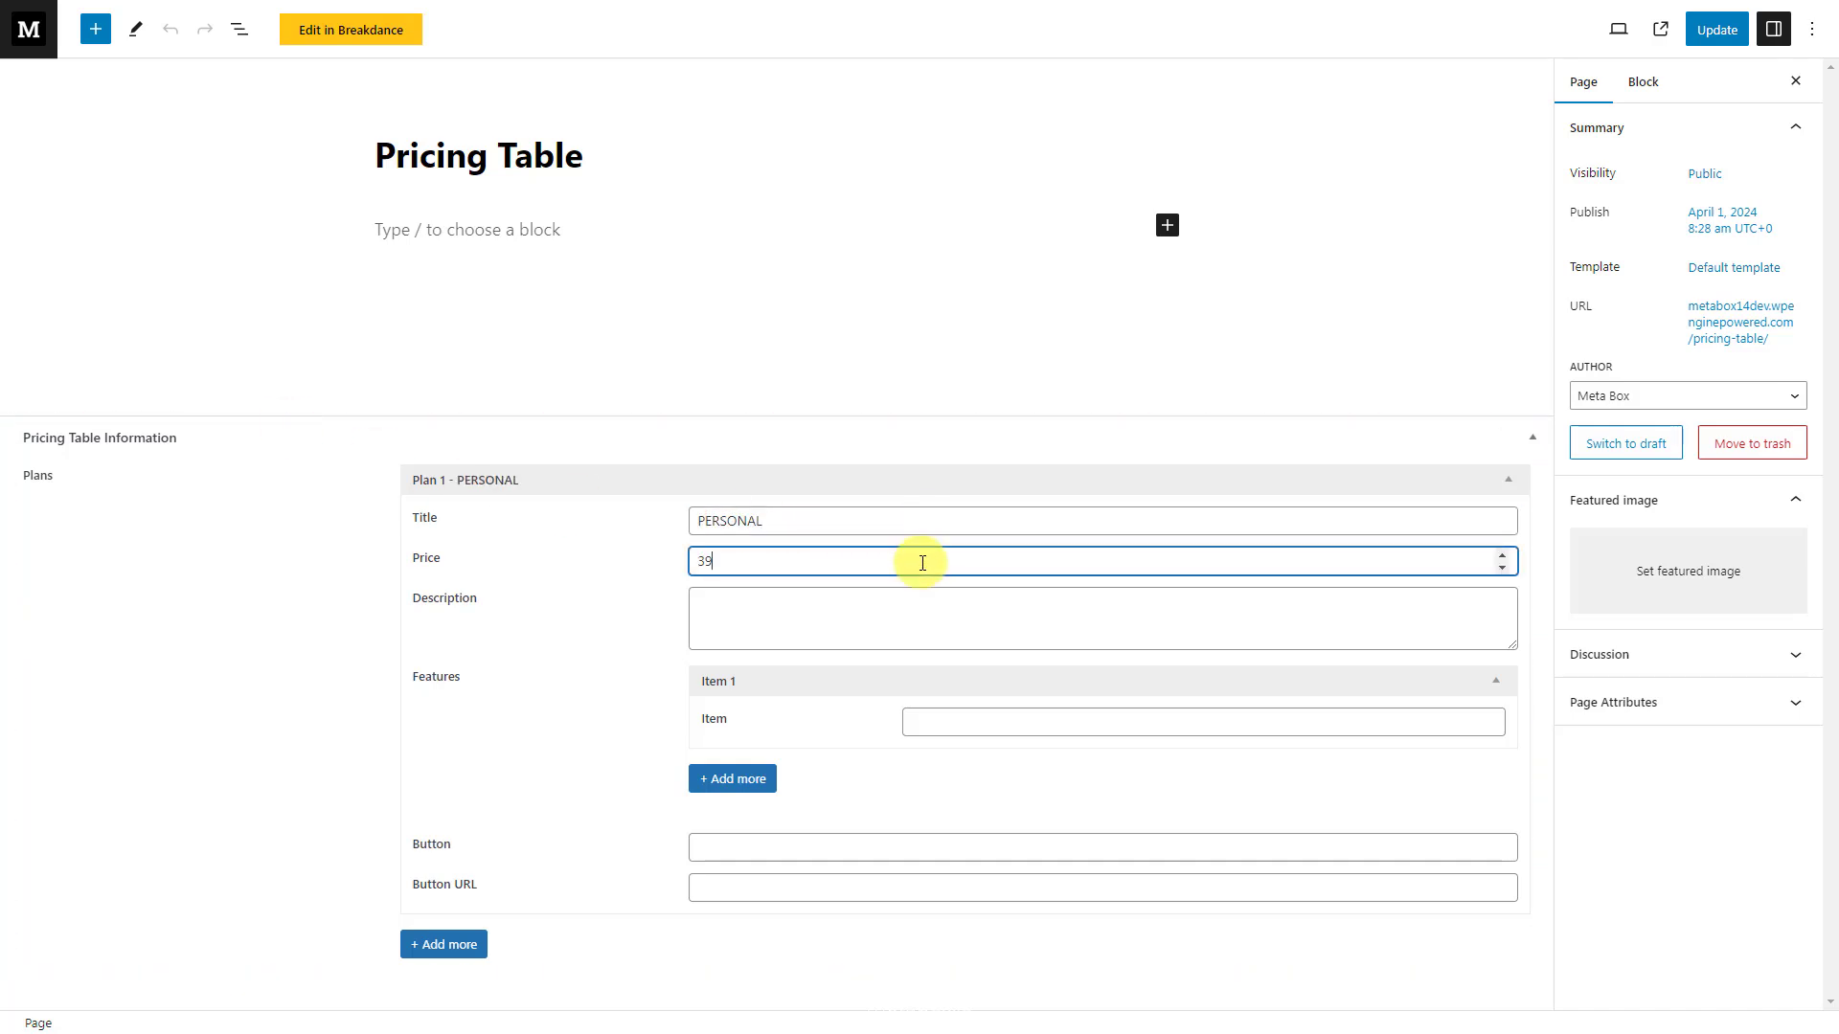
{"action": "left_click", "coordinate": [903, 616]}
{"action": "type", "text": "Boost SEO for your website with premium features"}
Enter three feature items for Plan 1: "Use on 1 website", "One-year updates" and "One-year support".
{"action": "left_click", "coordinate": [1103, 722]}
{"action": "type", "text": "Use on 1 website"}
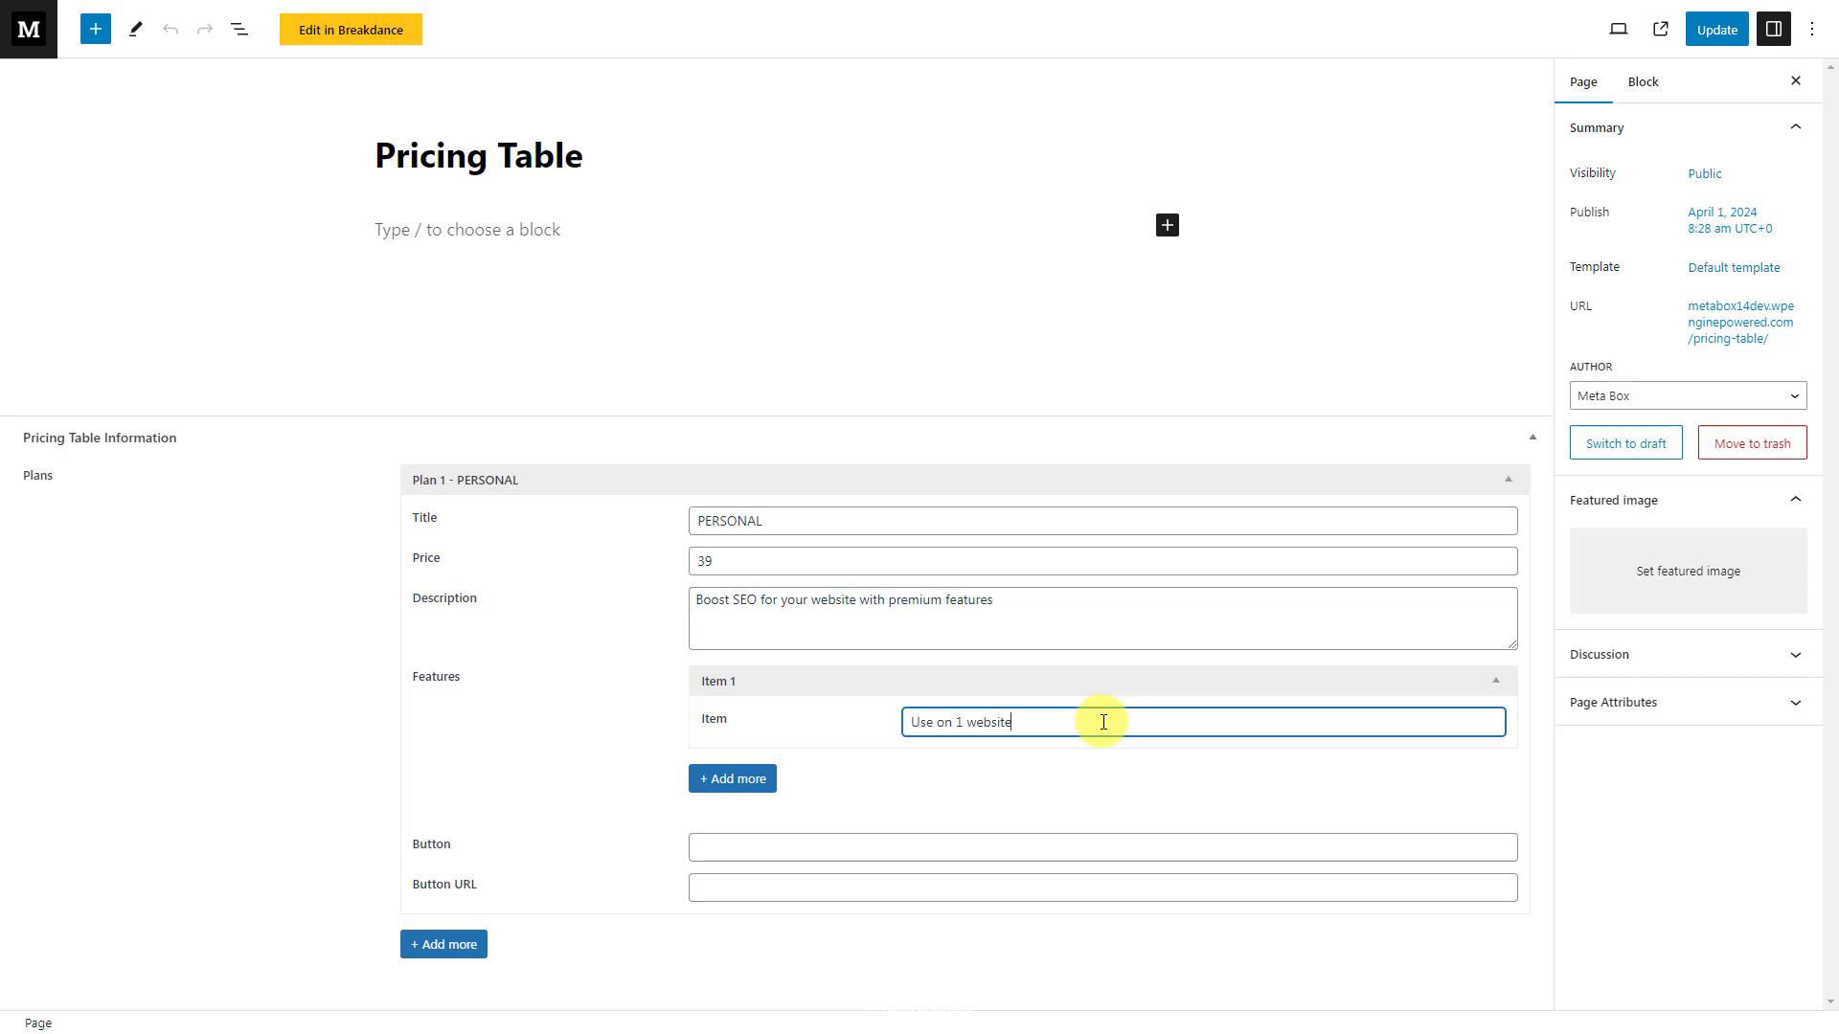
{"action": "left_click", "coordinate": [733, 779]}
{"action": "left_click", "coordinate": [1149, 724]}
{"action": "type", "text": "One-year updates"}
{"action": "left_click", "coordinate": [760, 781]}
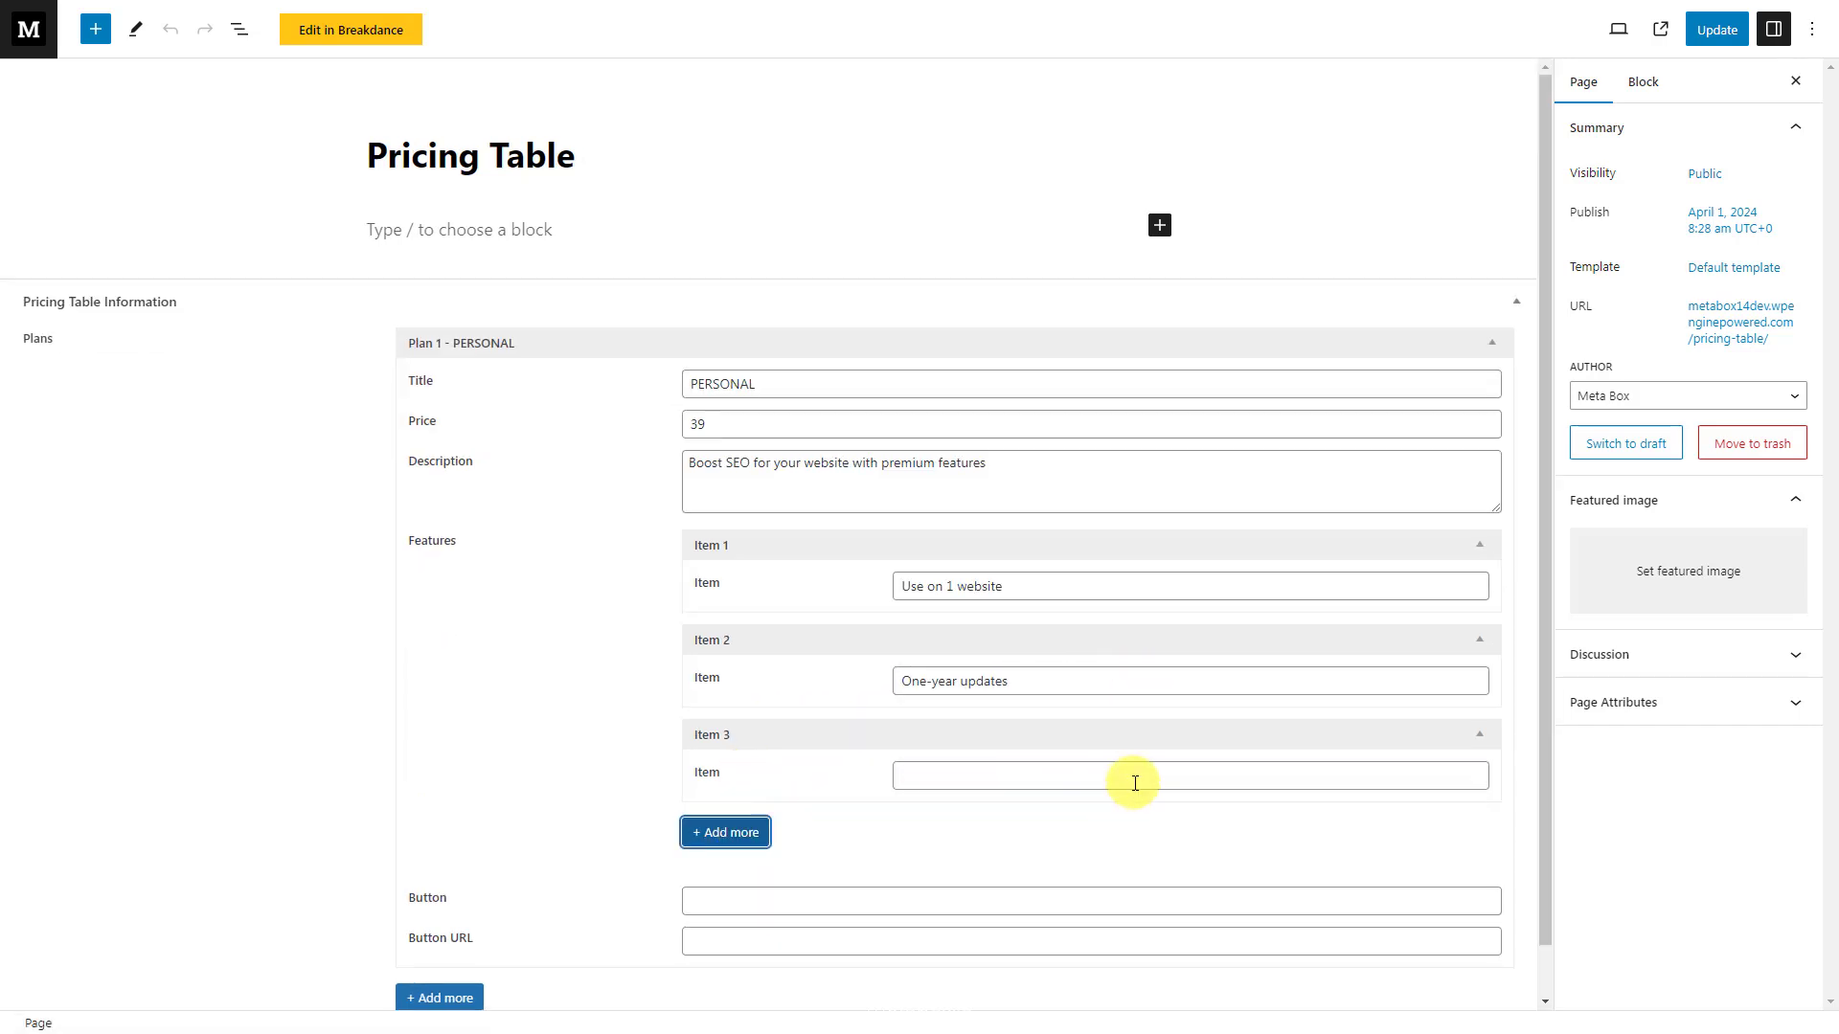
{"action": "left_click", "coordinate": [1120, 774]}
{"action": "type", "text": "One-year support"}
{"action": "left_click", "coordinate": [986, 900]}
{"action": "type", "text": "Buy Now"}
{"action": "left_click", "coordinate": [977, 941]}
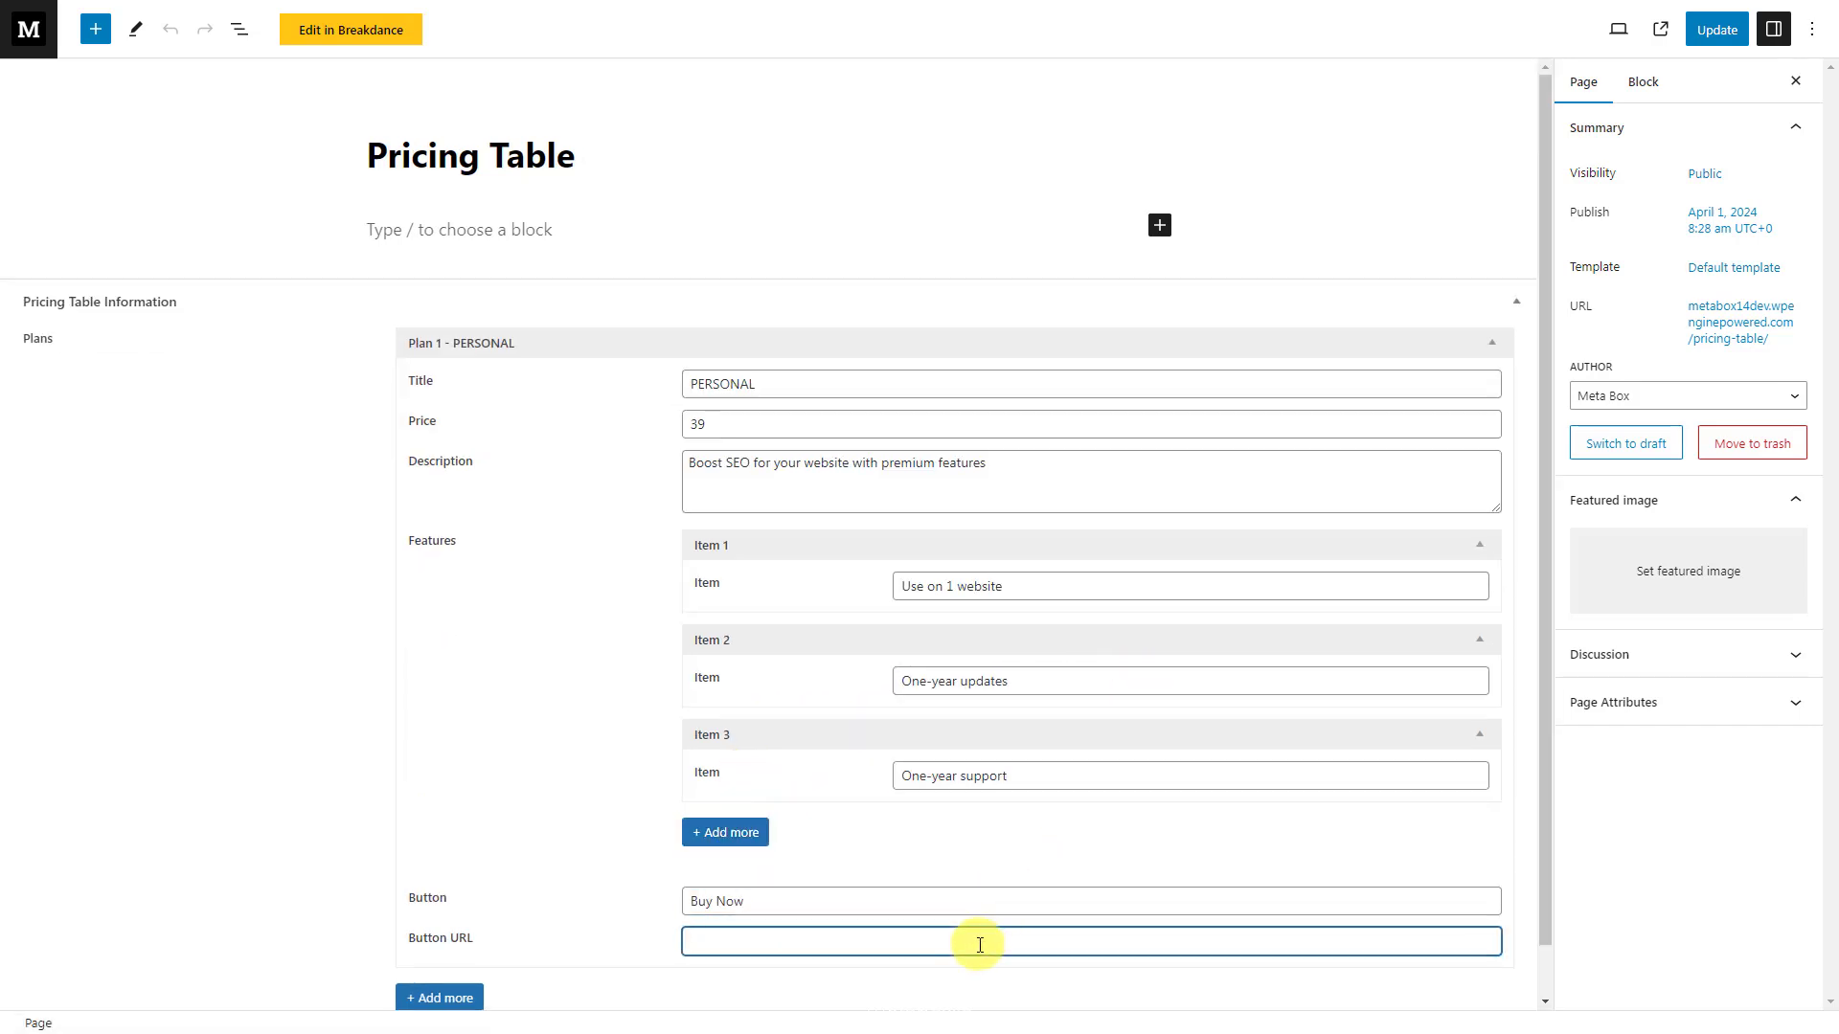
{"action": "type", "text": "https://slimseo.onfastspring.com/slim-seo-schema-personal"}
{"action": "scroll", "coordinate": [814, 862], "scroll_direction": "down", "scroll_amount": 1}
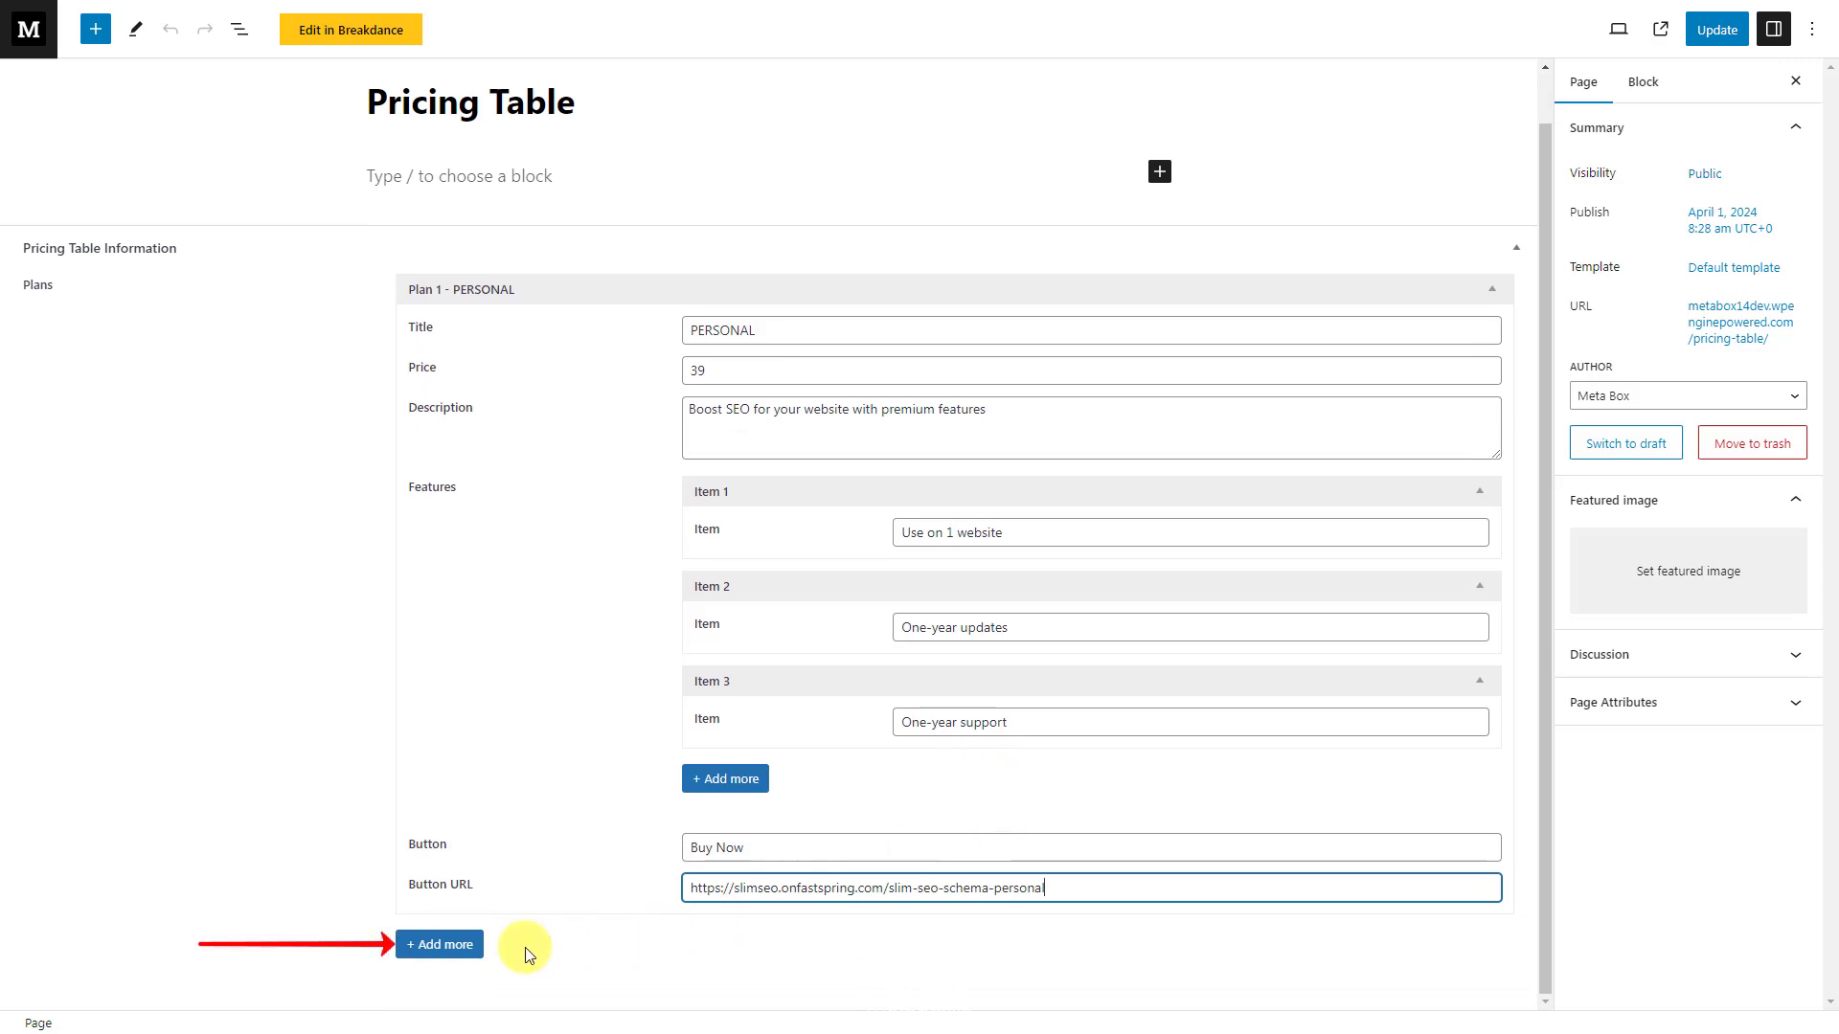
Add a second plan with the title "AGENCY" and the price 79.
{"action": "left_click", "coordinate": [436, 944]}
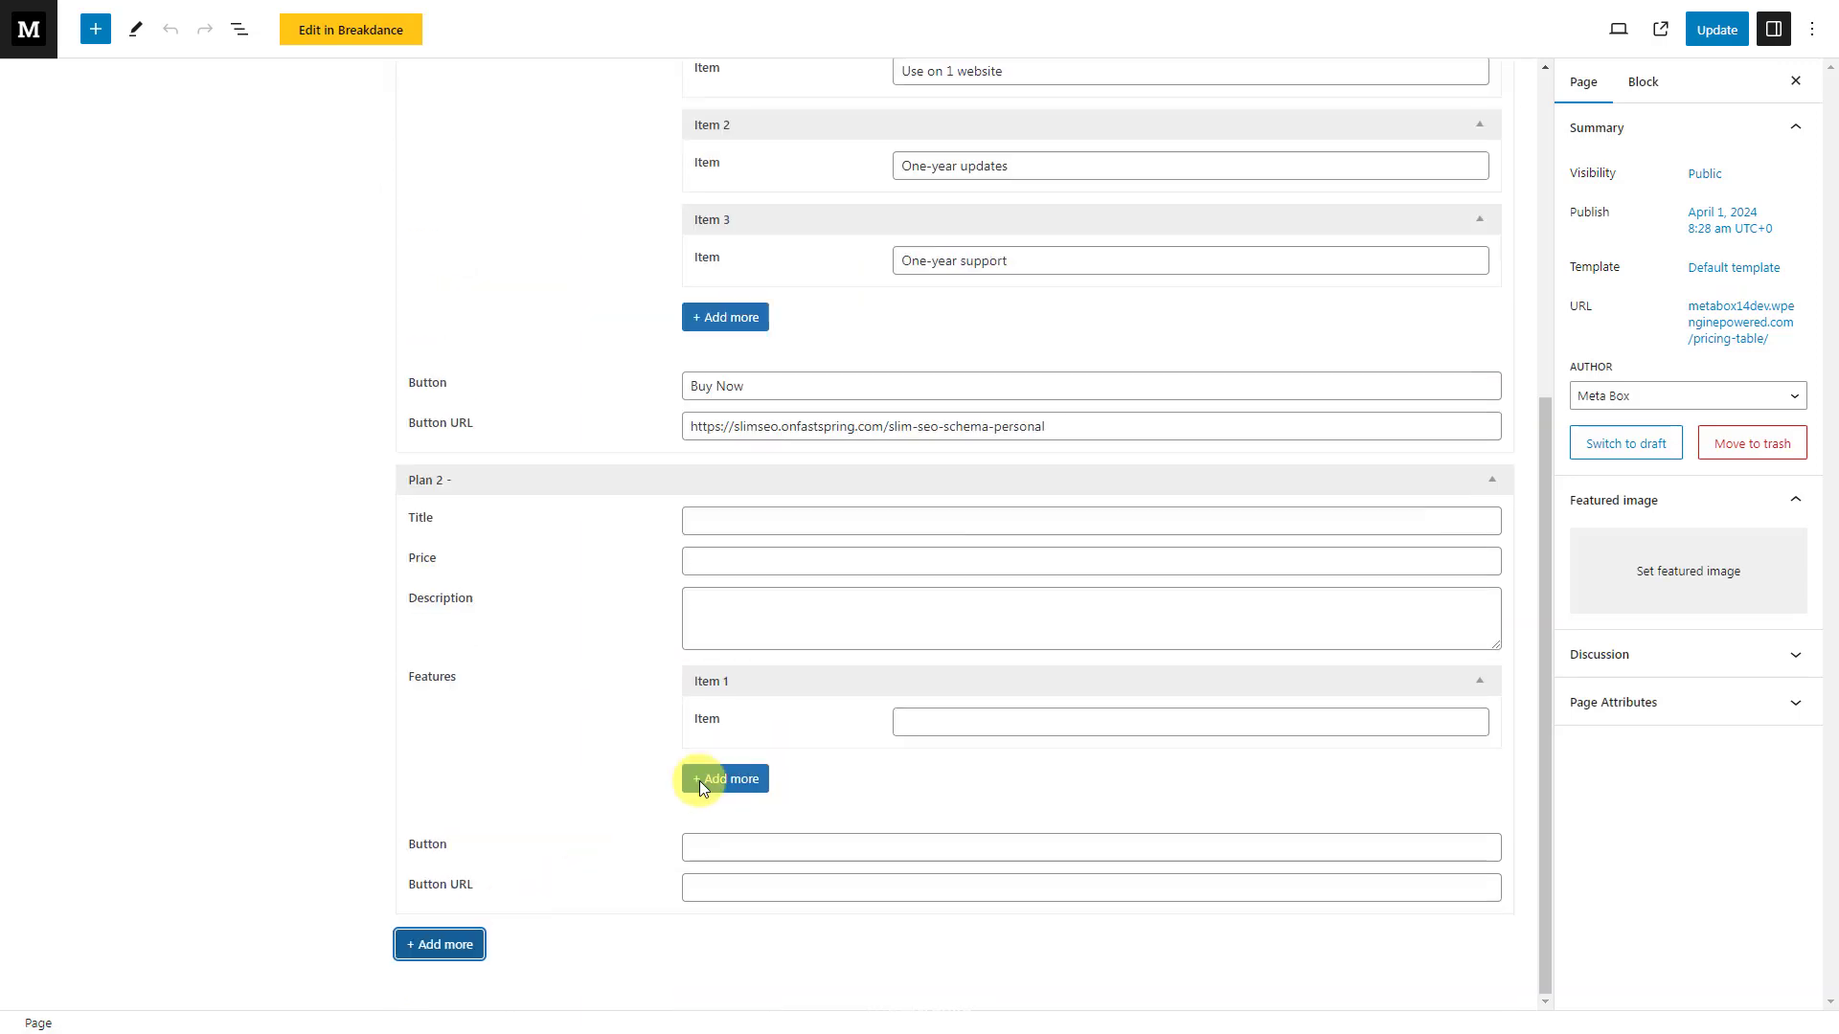
{"action": "left_click", "coordinate": [944, 517]}
{"action": "type", "text": "AGENCY"}
{"action": "left_click", "coordinate": [920, 571]}
{"action": "type", "text": "79"}
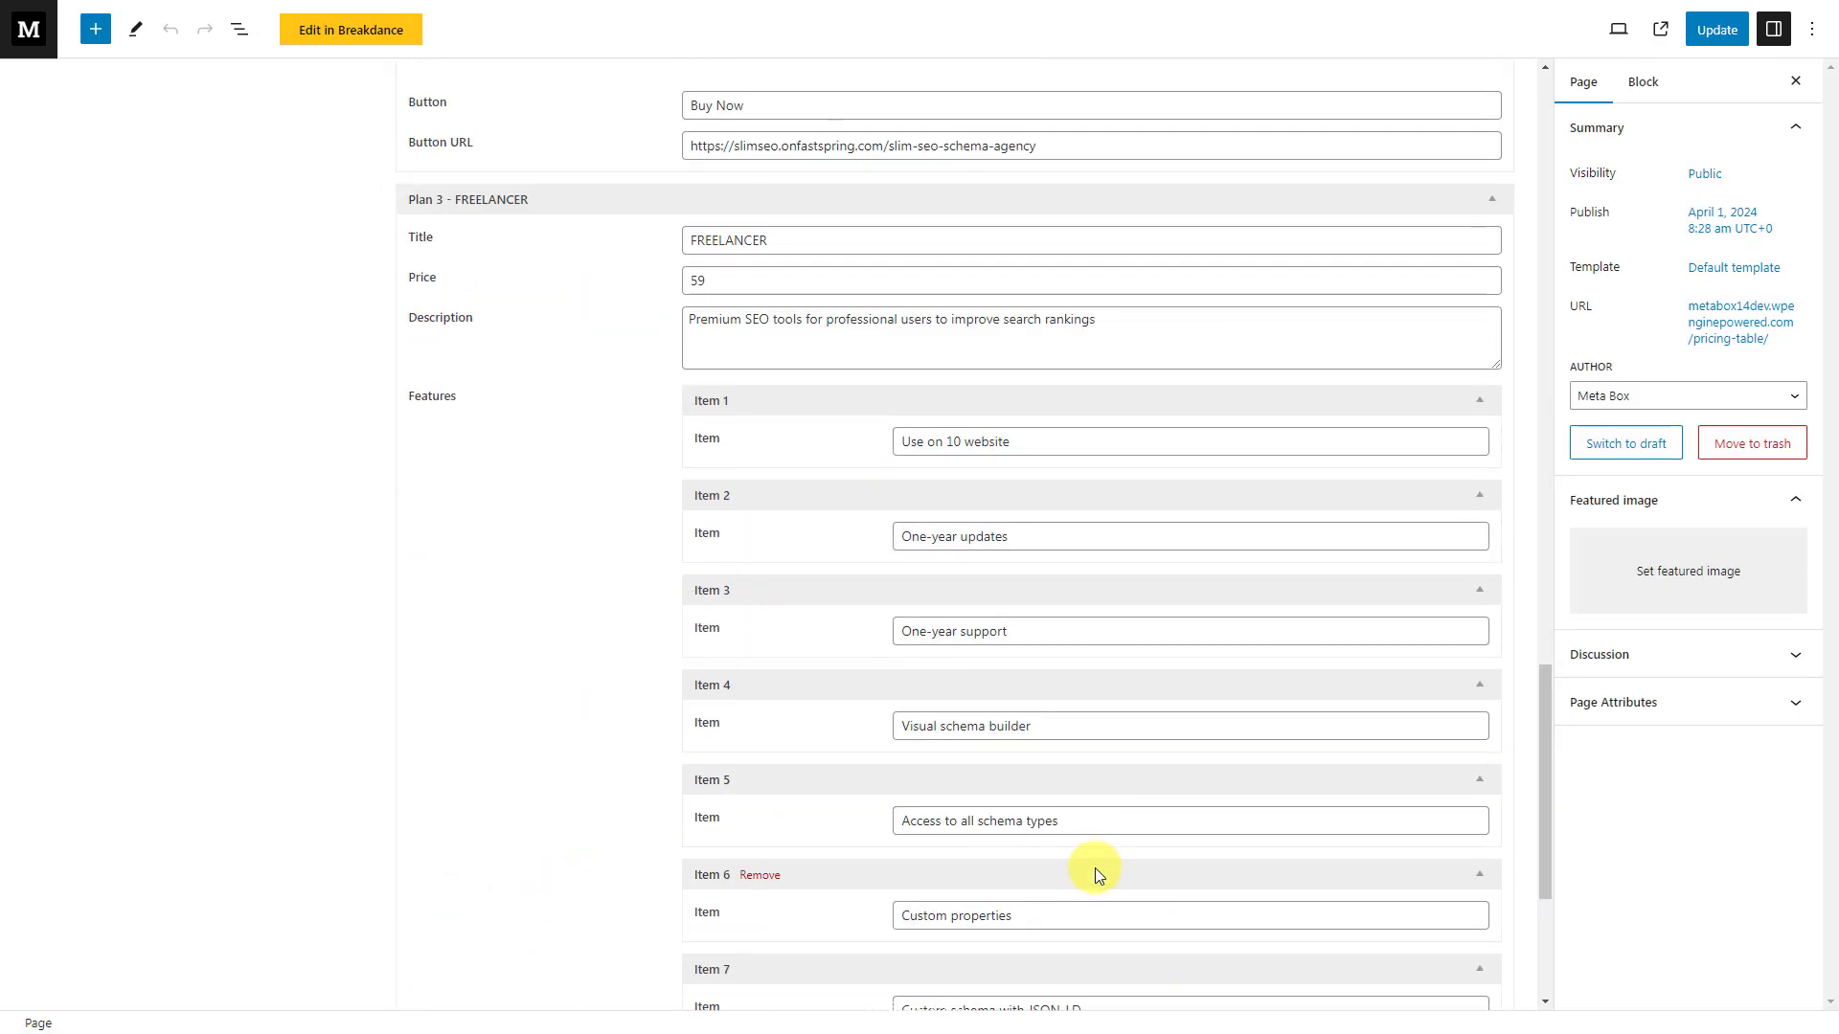
Collapse the PERSONAL, AGENCY and FREELANCER plans and update the page.
{"action": "scroll", "coordinate": [1096, 866], "scroll_direction": "up", "scroll_amount": 8}
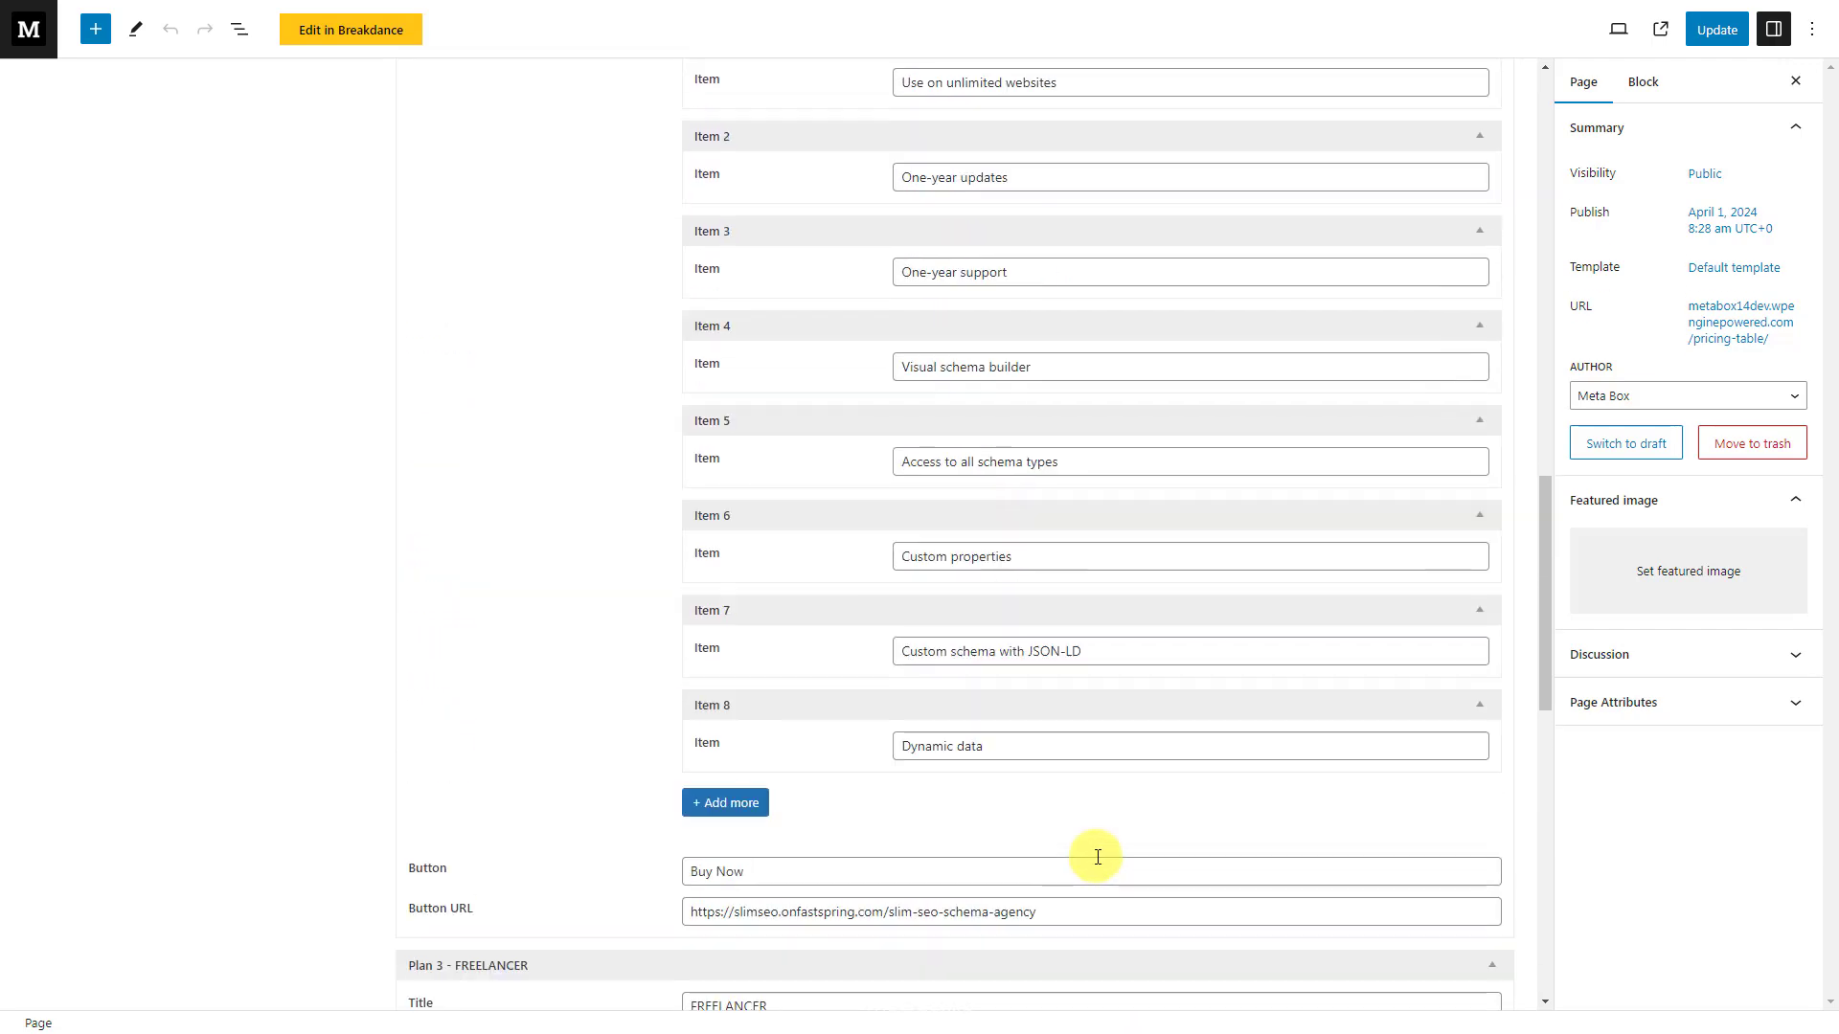
{"action": "scroll", "coordinate": [1098, 857], "scroll_direction": "up", "scroll_amount": 15}
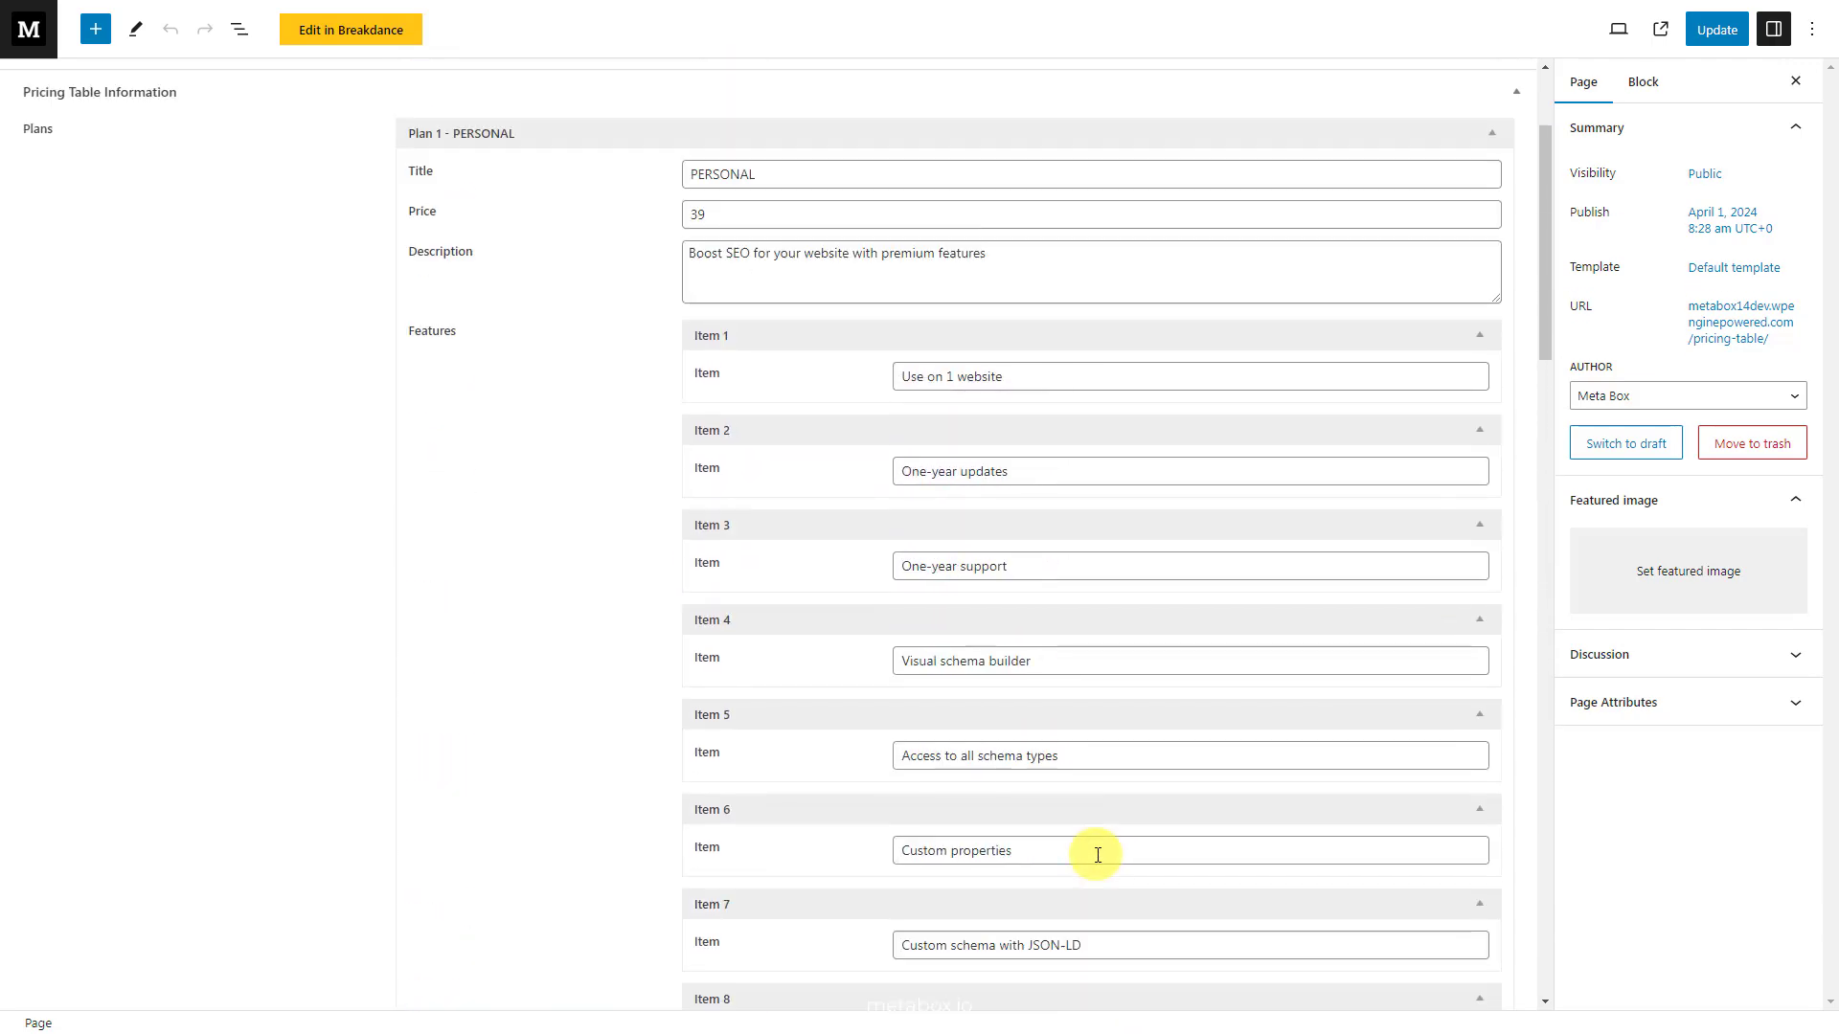
{"action": "scroll", "coordinate": [1098, 855], "scroll_direction": "up", "scroll_amount": 3}
{"action": "left_click", "coordinate": [1006, 347]}
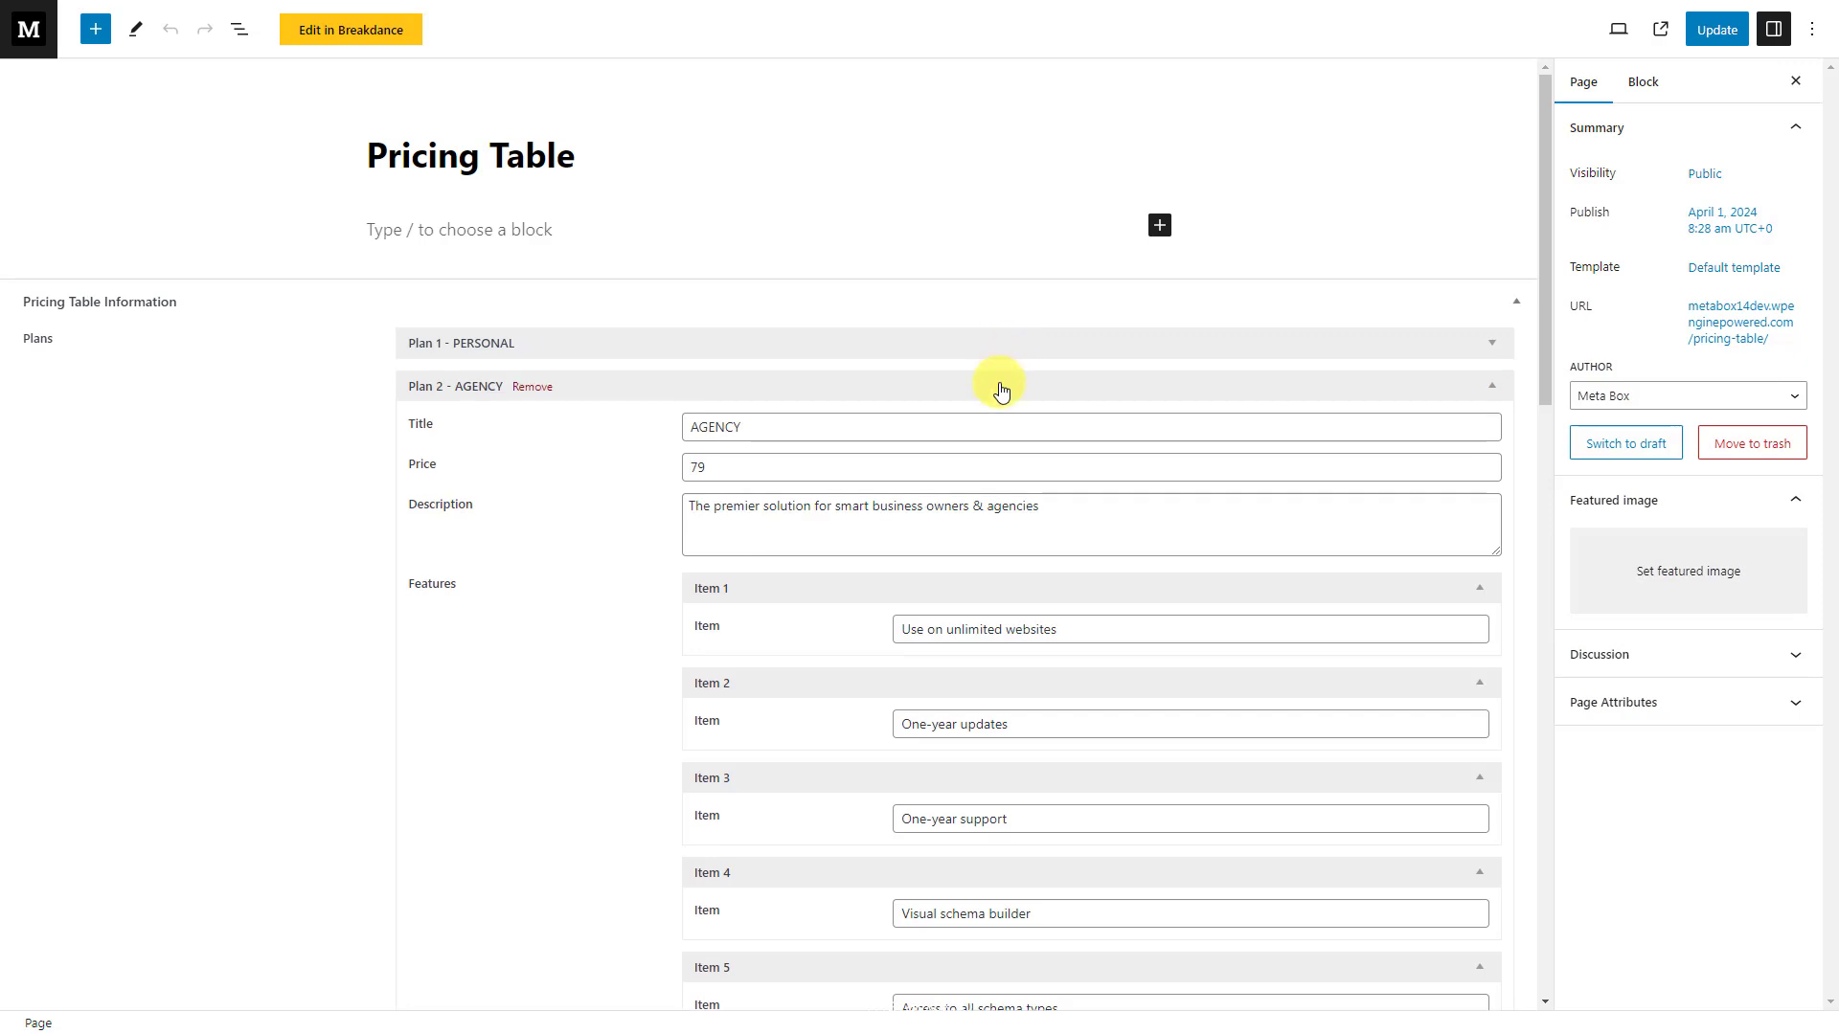
{"action": "left_click", "coordinate": [996, 384]}
{"action": "left_click", "coordinate": [984, 429]}
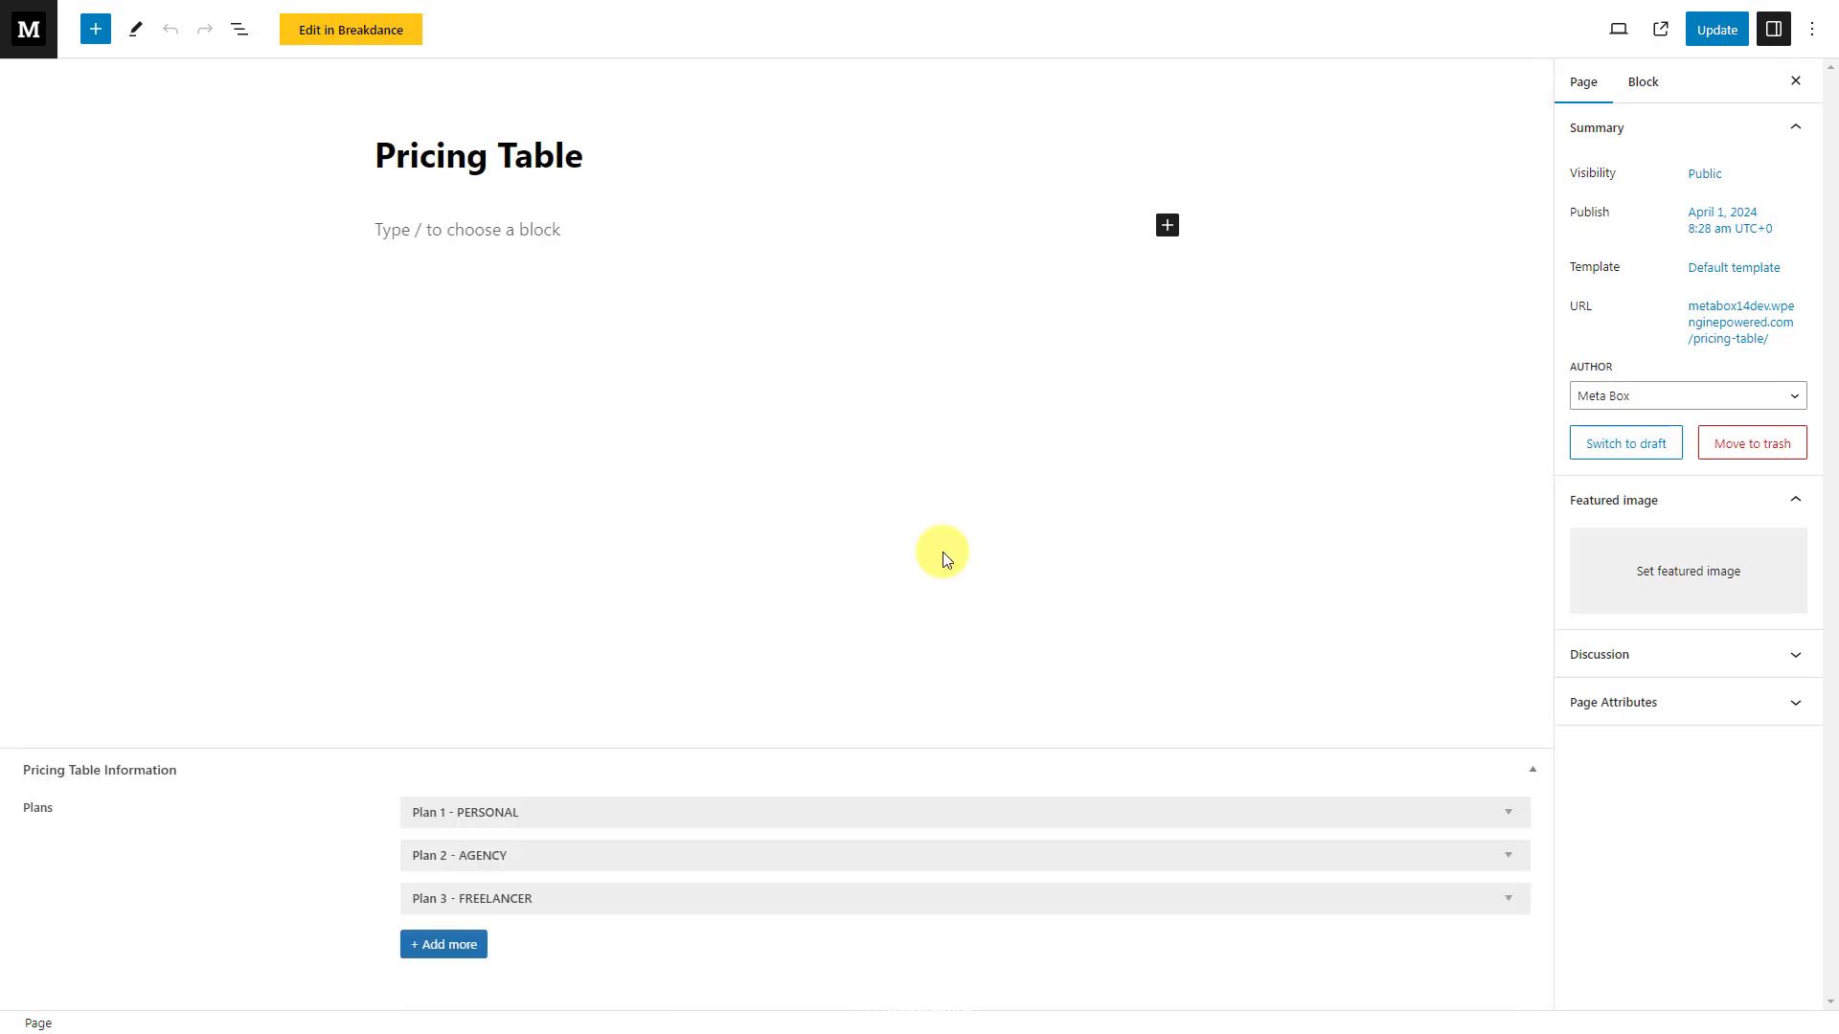
{"action": "left_click", "coordinate": [1713, 29]}
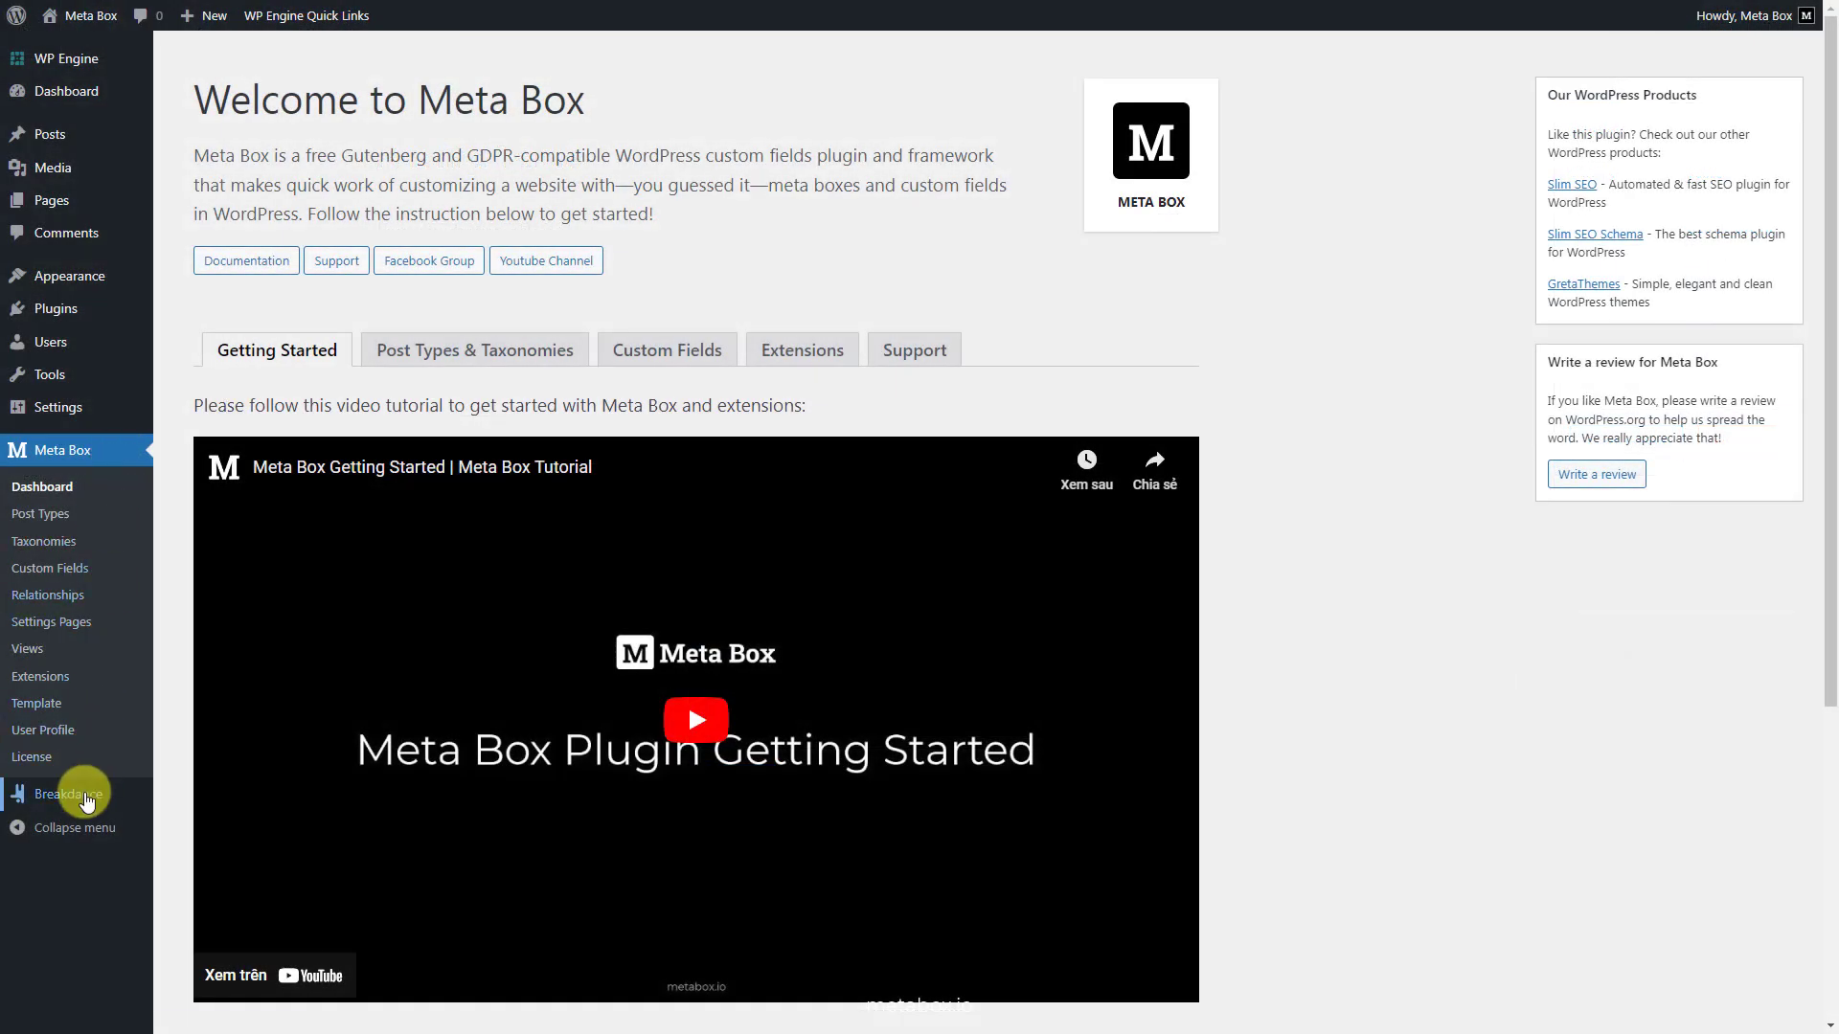
Create a Breakdance global block titled "Pricing Feature Block".
{"action": "mouse_move", "coordinate": [86, 796]}
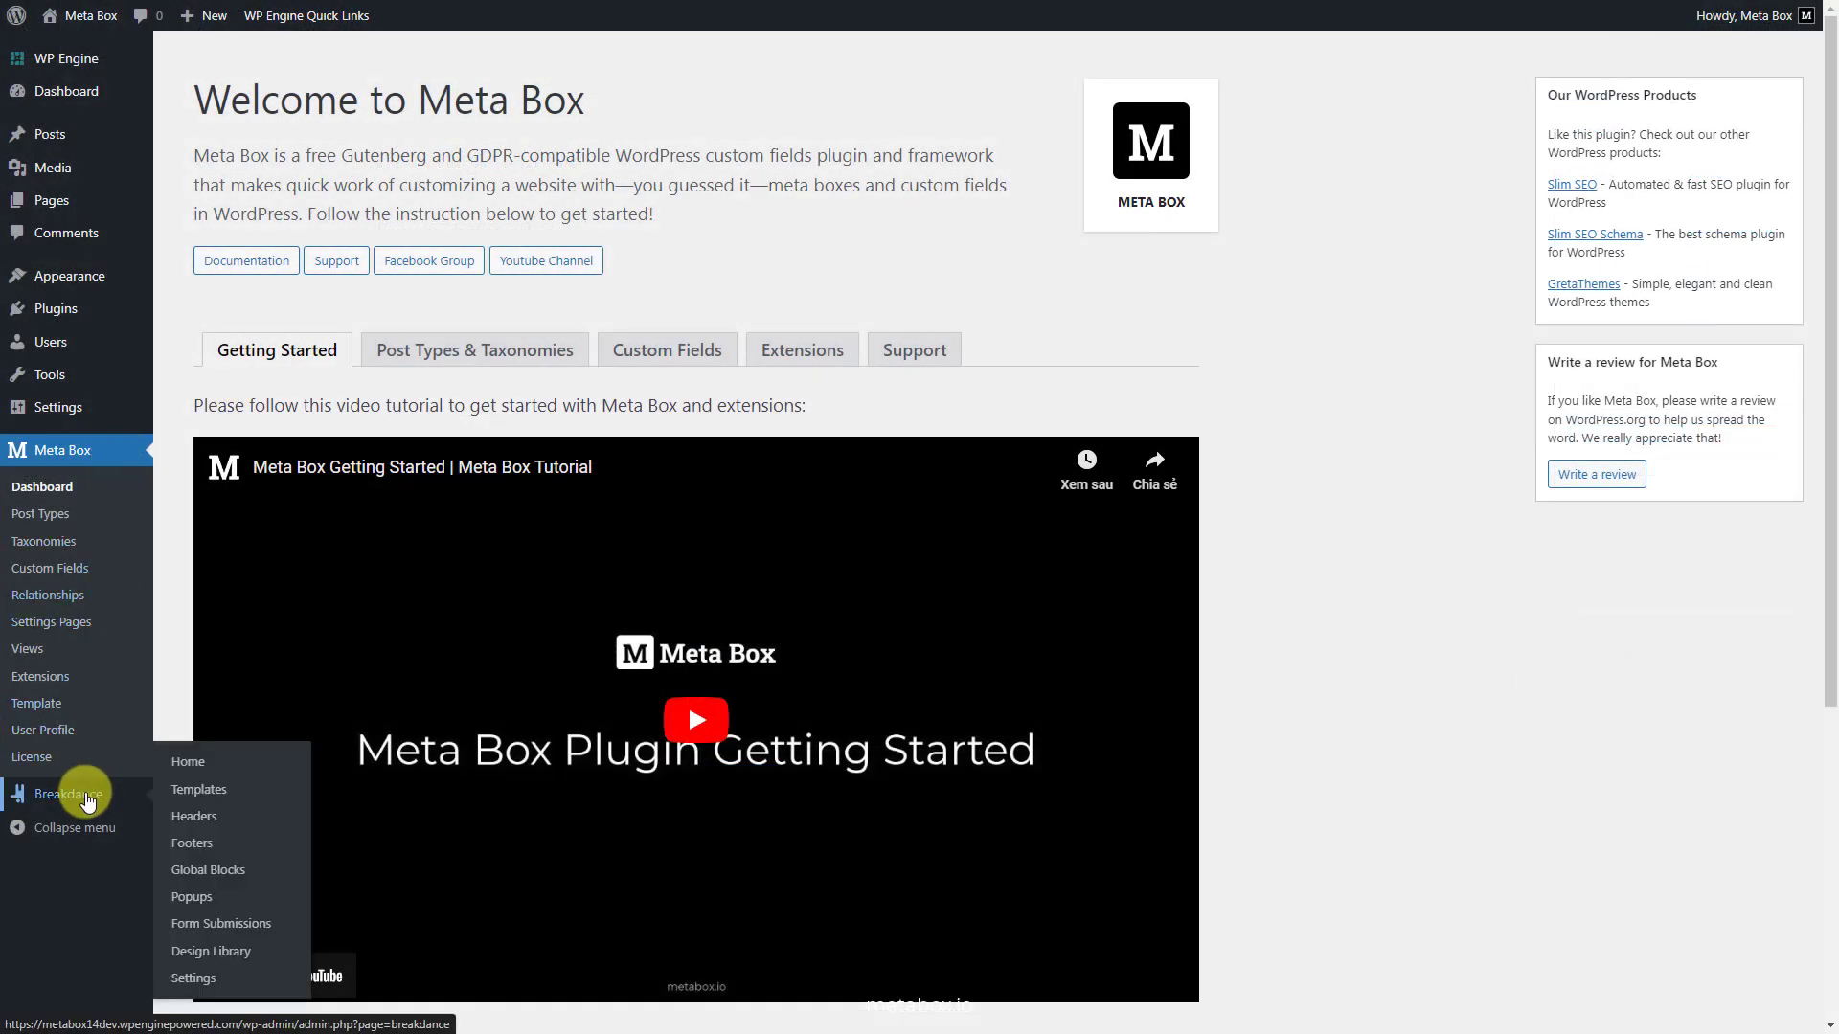
{"action": "left_click", "coordinate": [193, 873]}
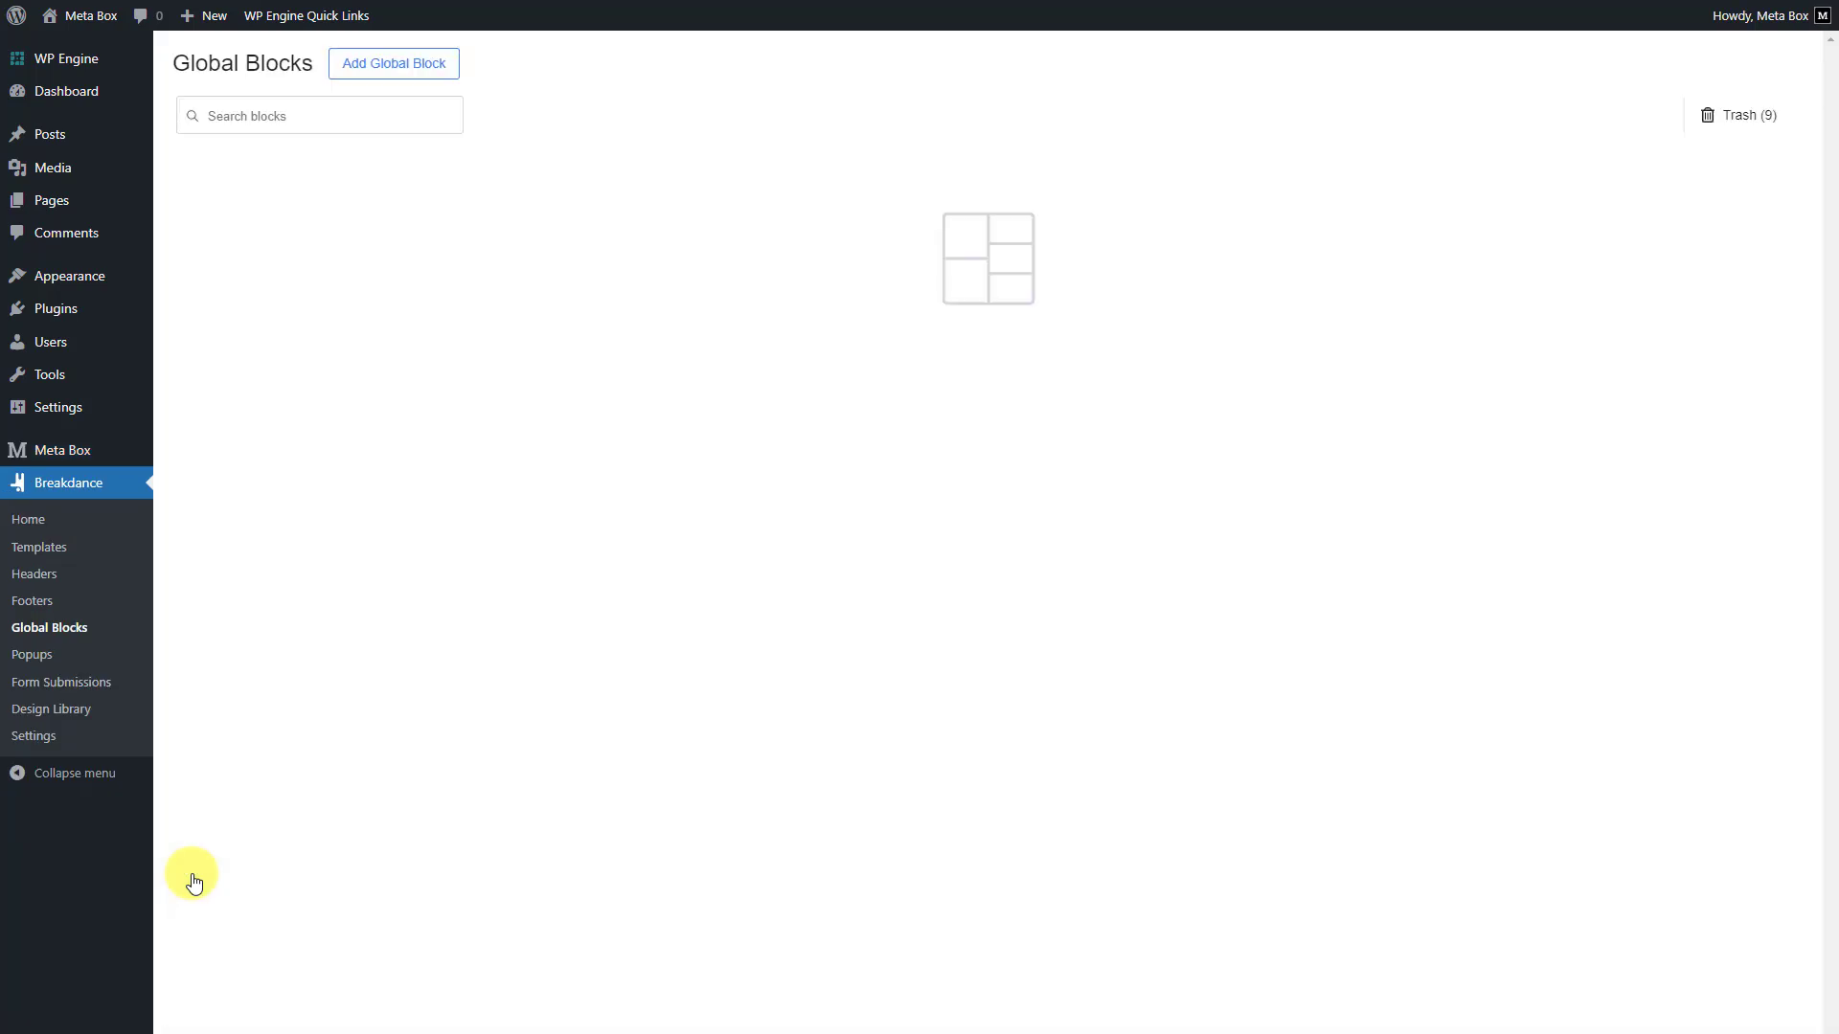
{"action": "left_click", "coordinate": [400, 60]}
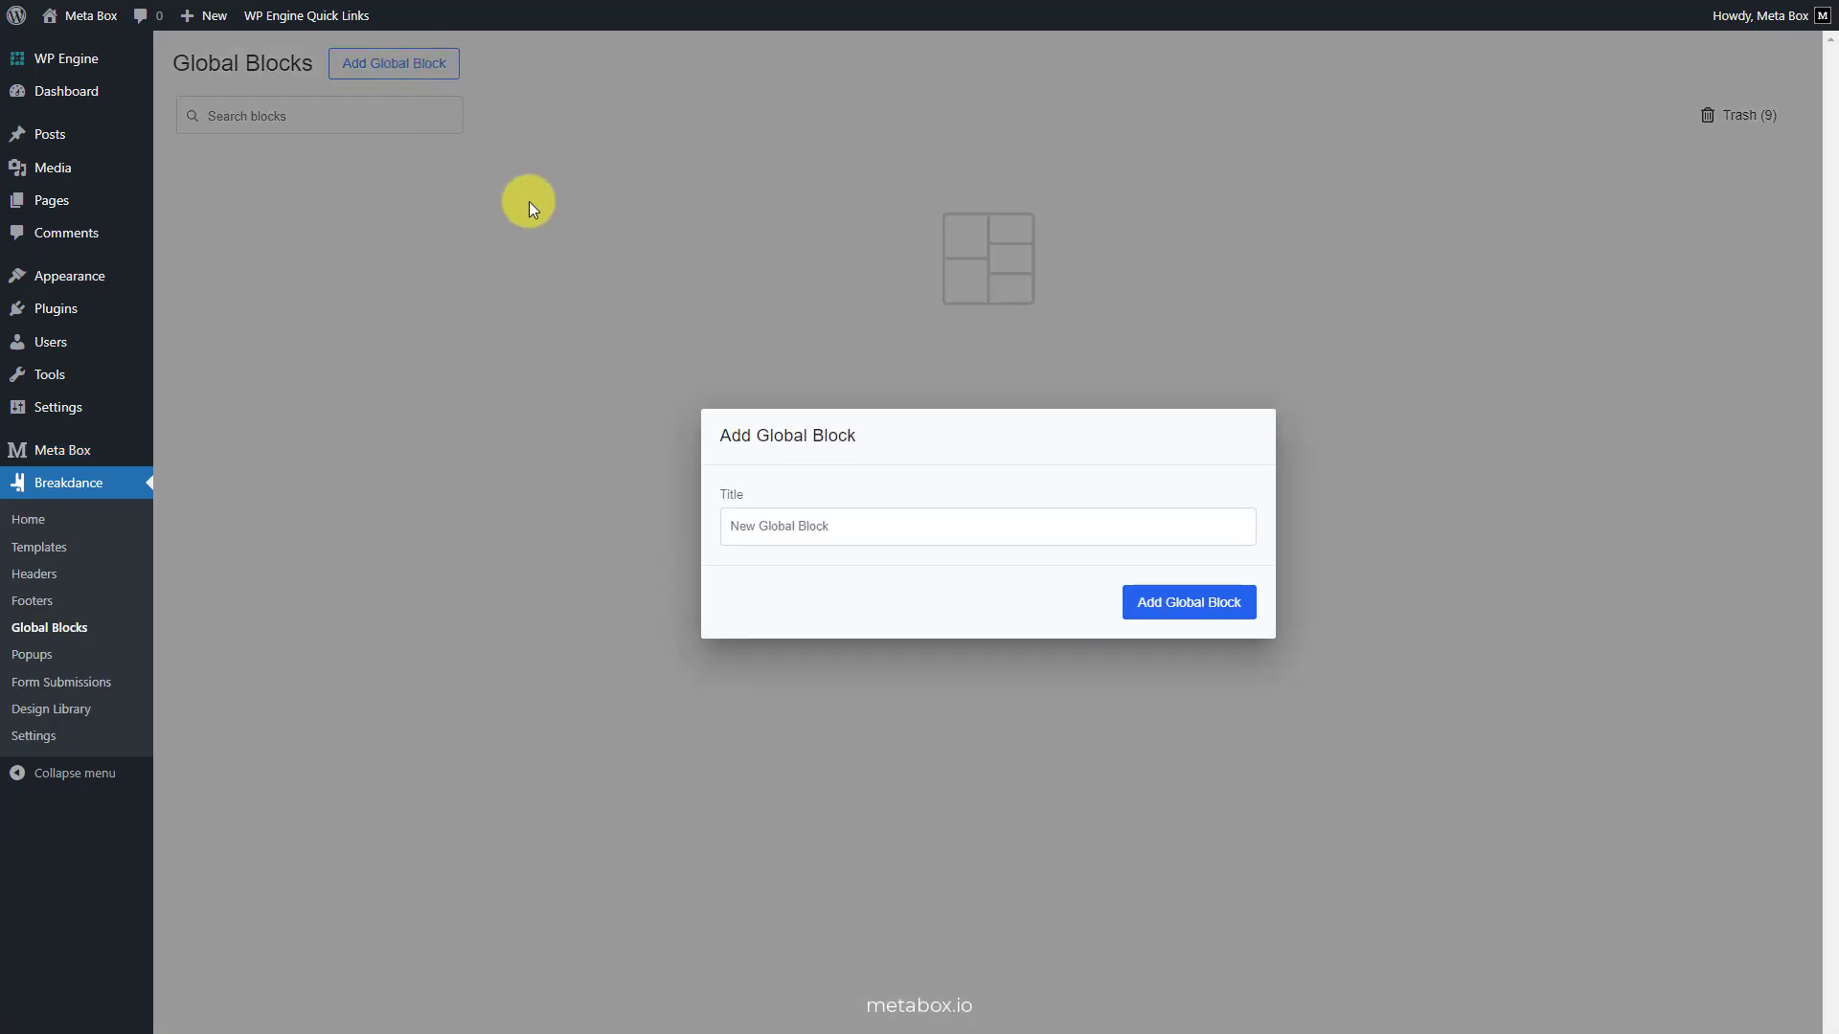
{"action": "left_click", "coordinate": [942, 526]}
{"action": "type", "text": "Pricing Feature Block"}
{"action": "left_click", "coordinate": [1158, 603]}
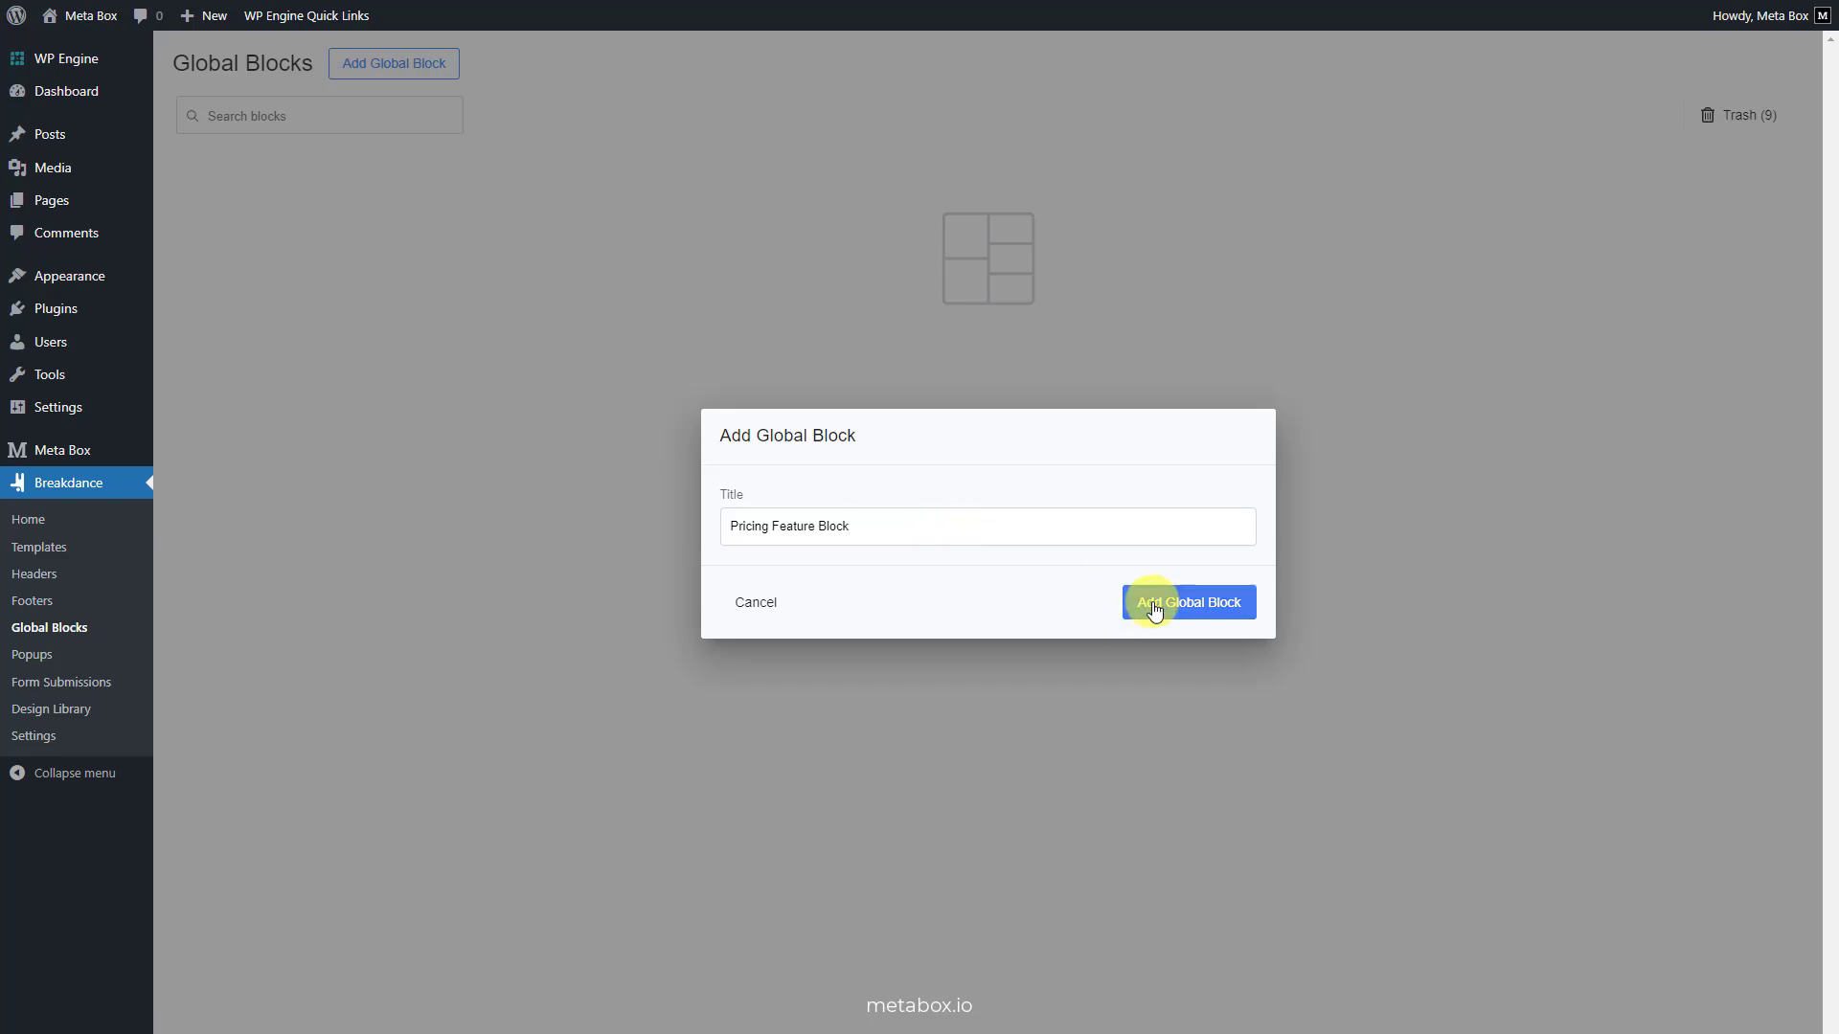
Open Pricing Feature Block in the builder with its structure shown and add a Div element.
{"action": "left_click", "coordinate": [232, 247]}
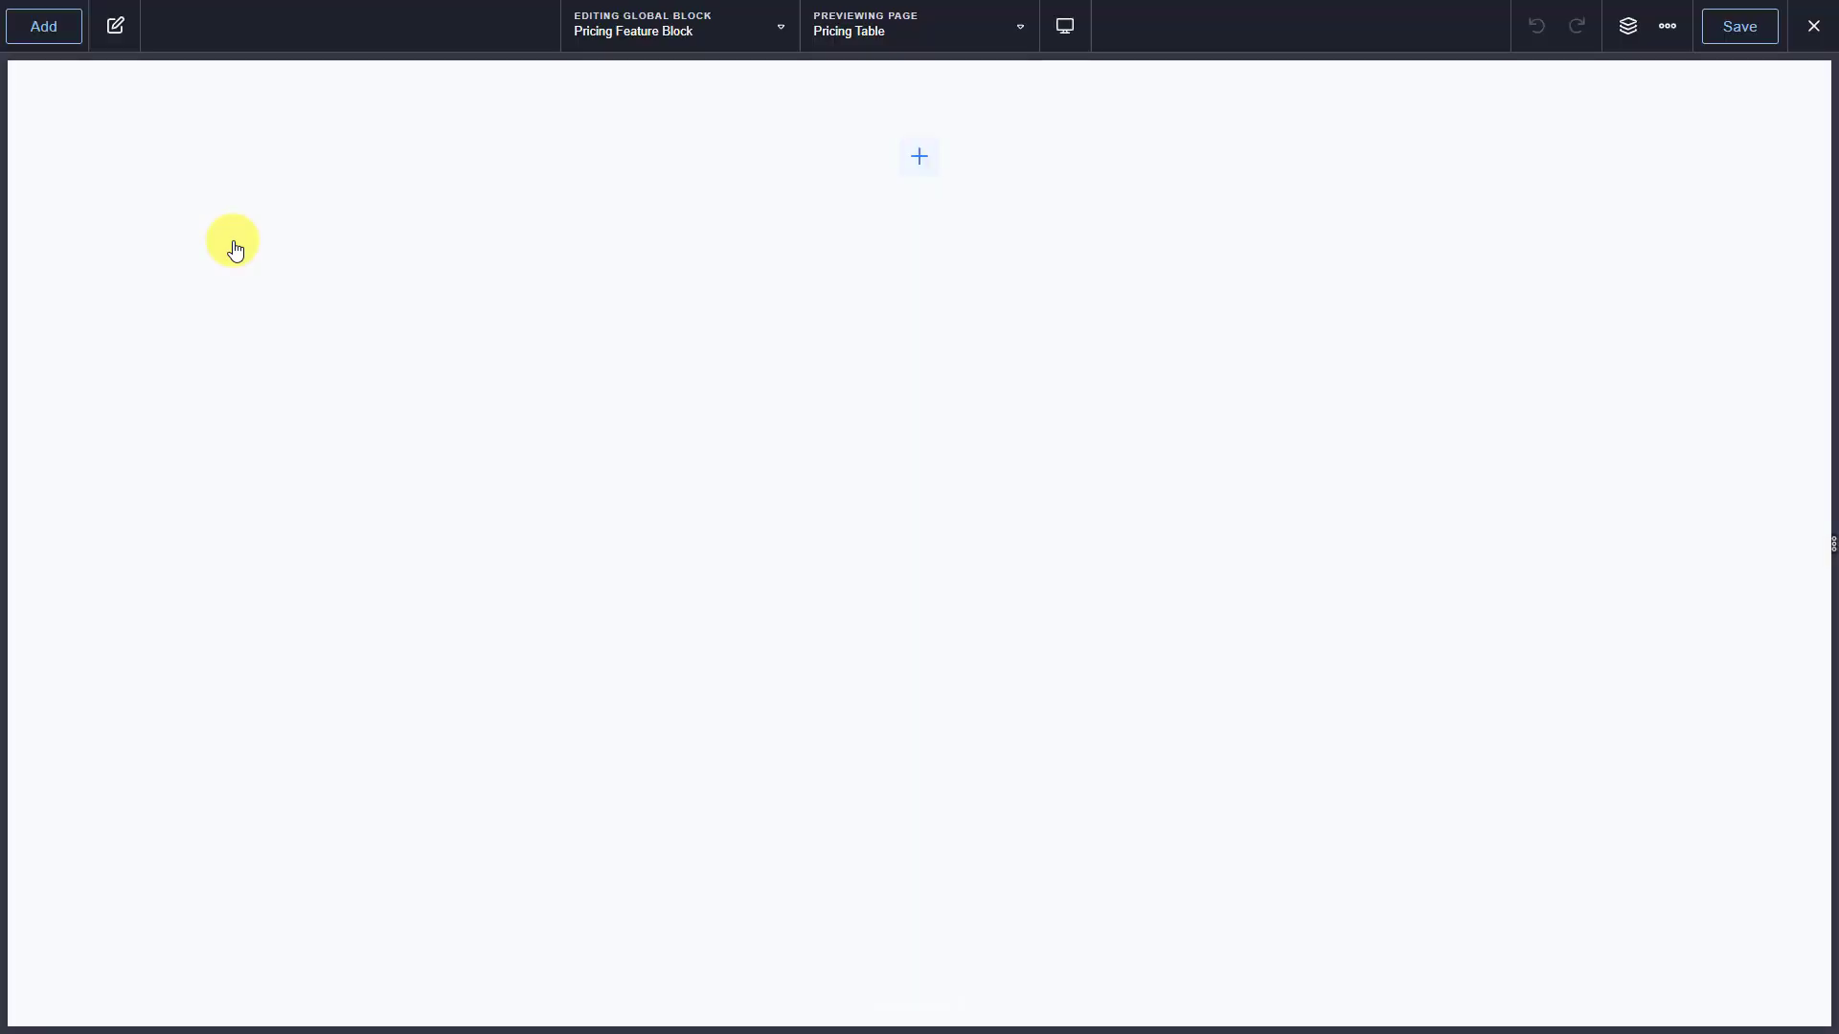
{"action": "left_click", "coordinate": [1628, 25]}
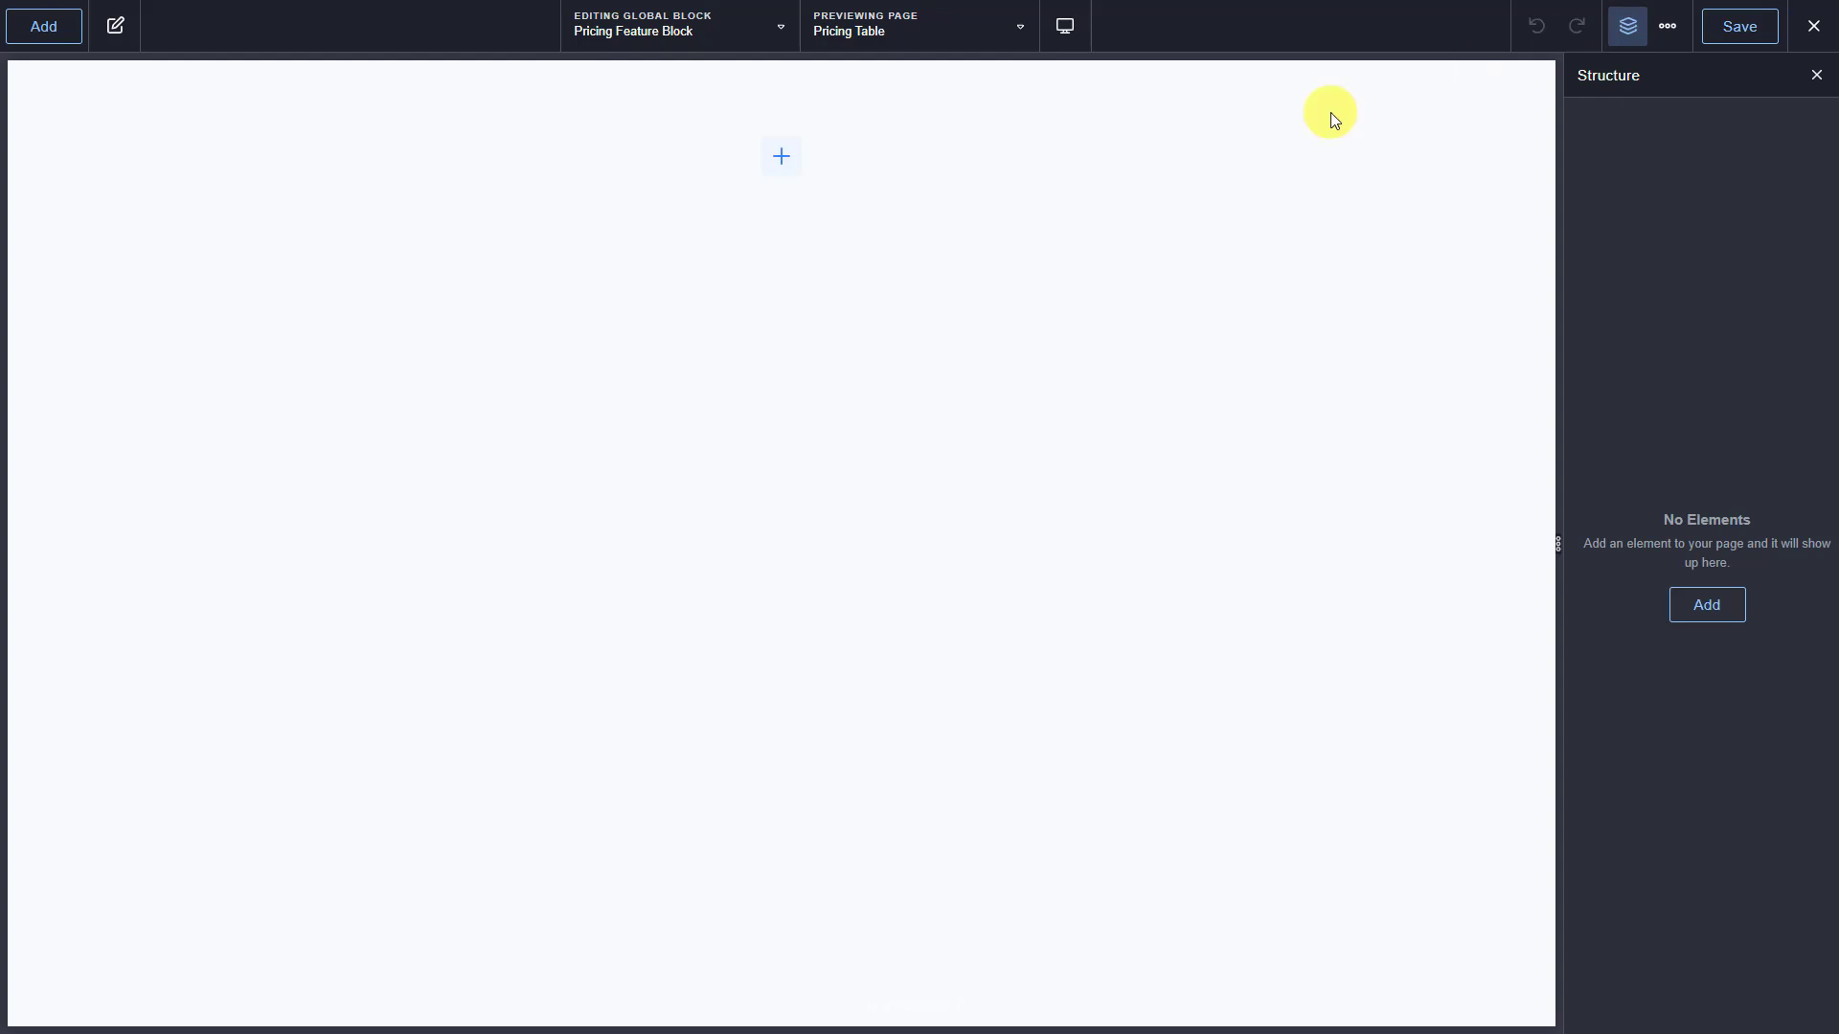
{"action": "left_click", "coordinate": [779, 168]}
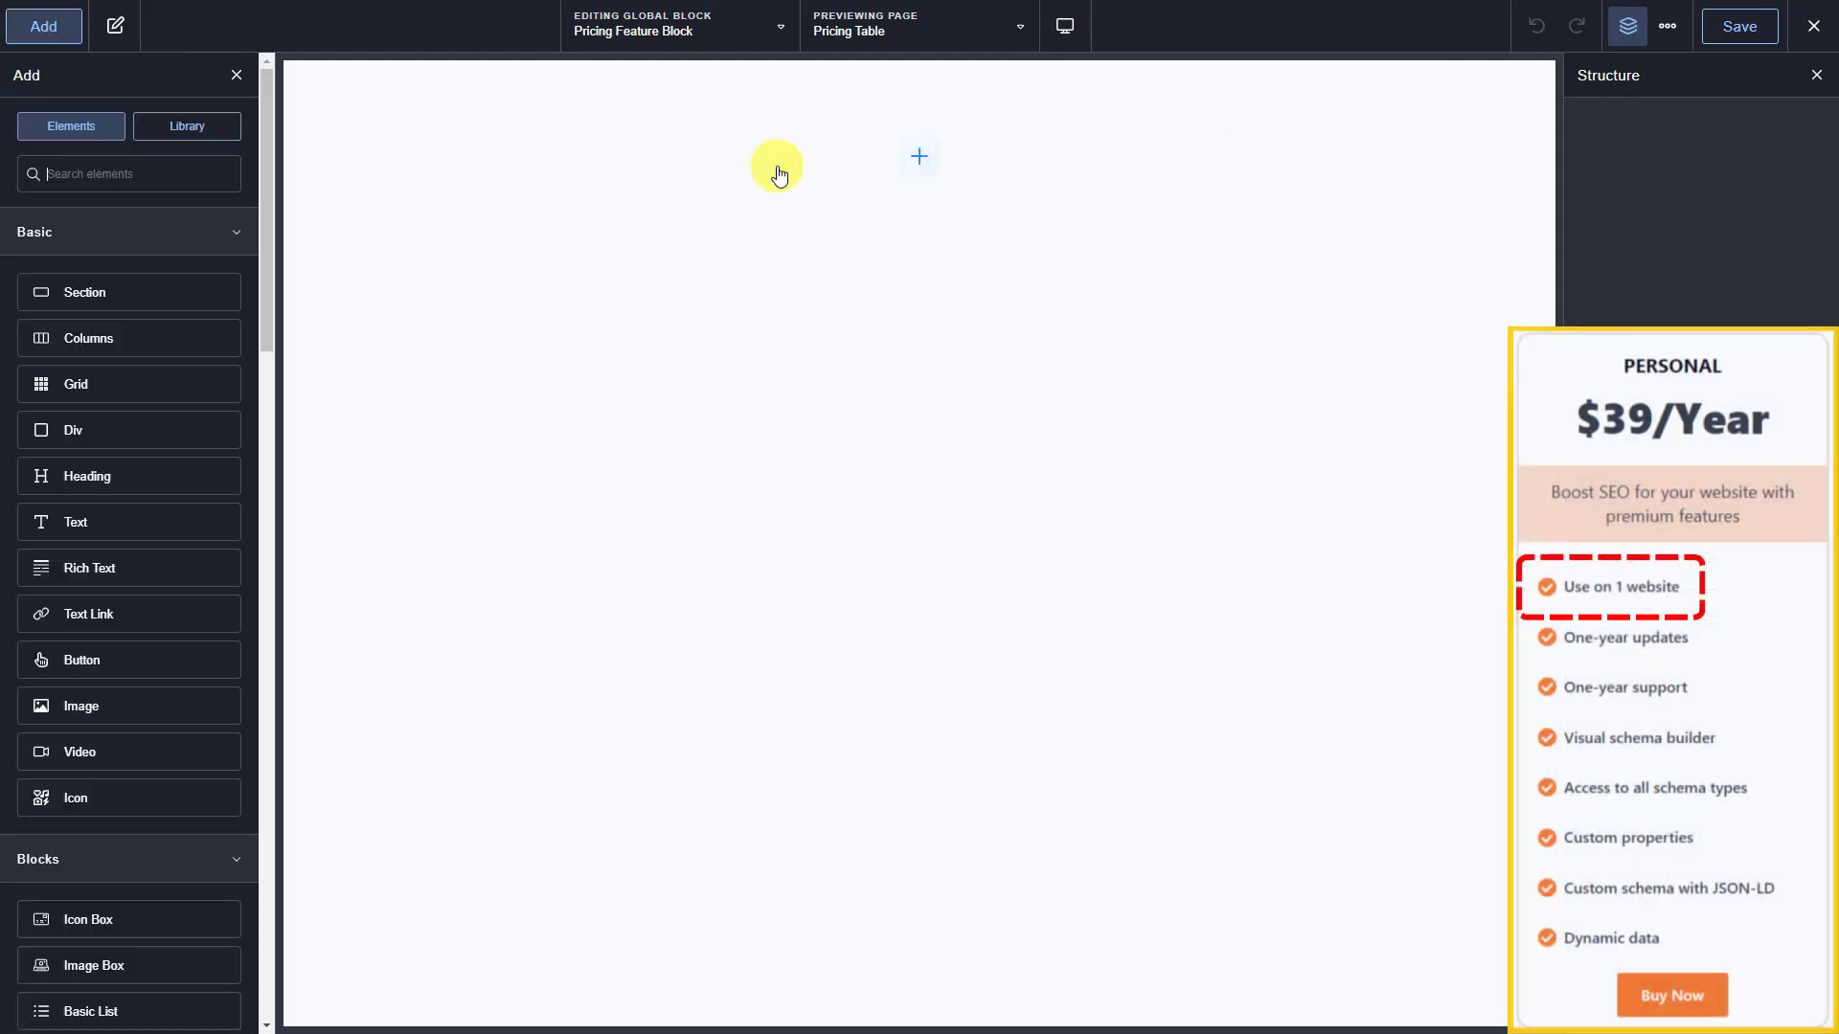
{"action": "left_click", "coordinate": [187, 182]}
{"action": "type", "text": "div"}
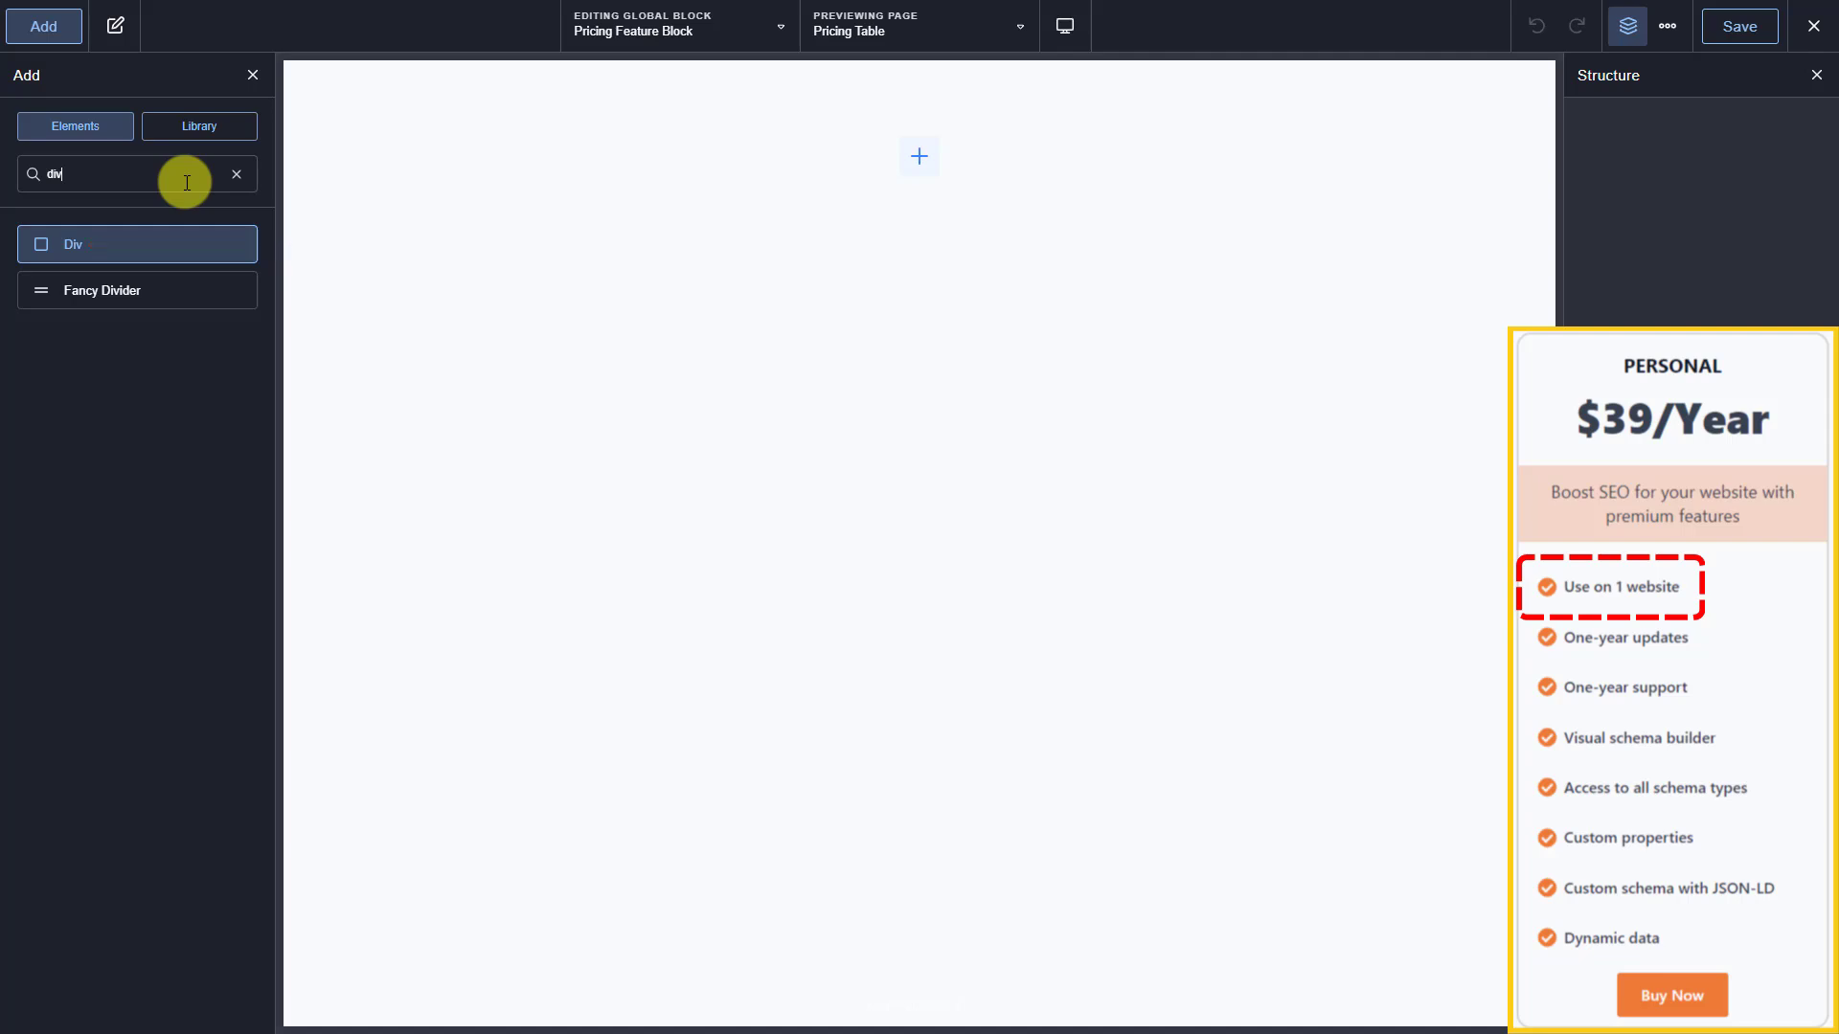
{"action": "left_click", "coordinate": [147, 246]}
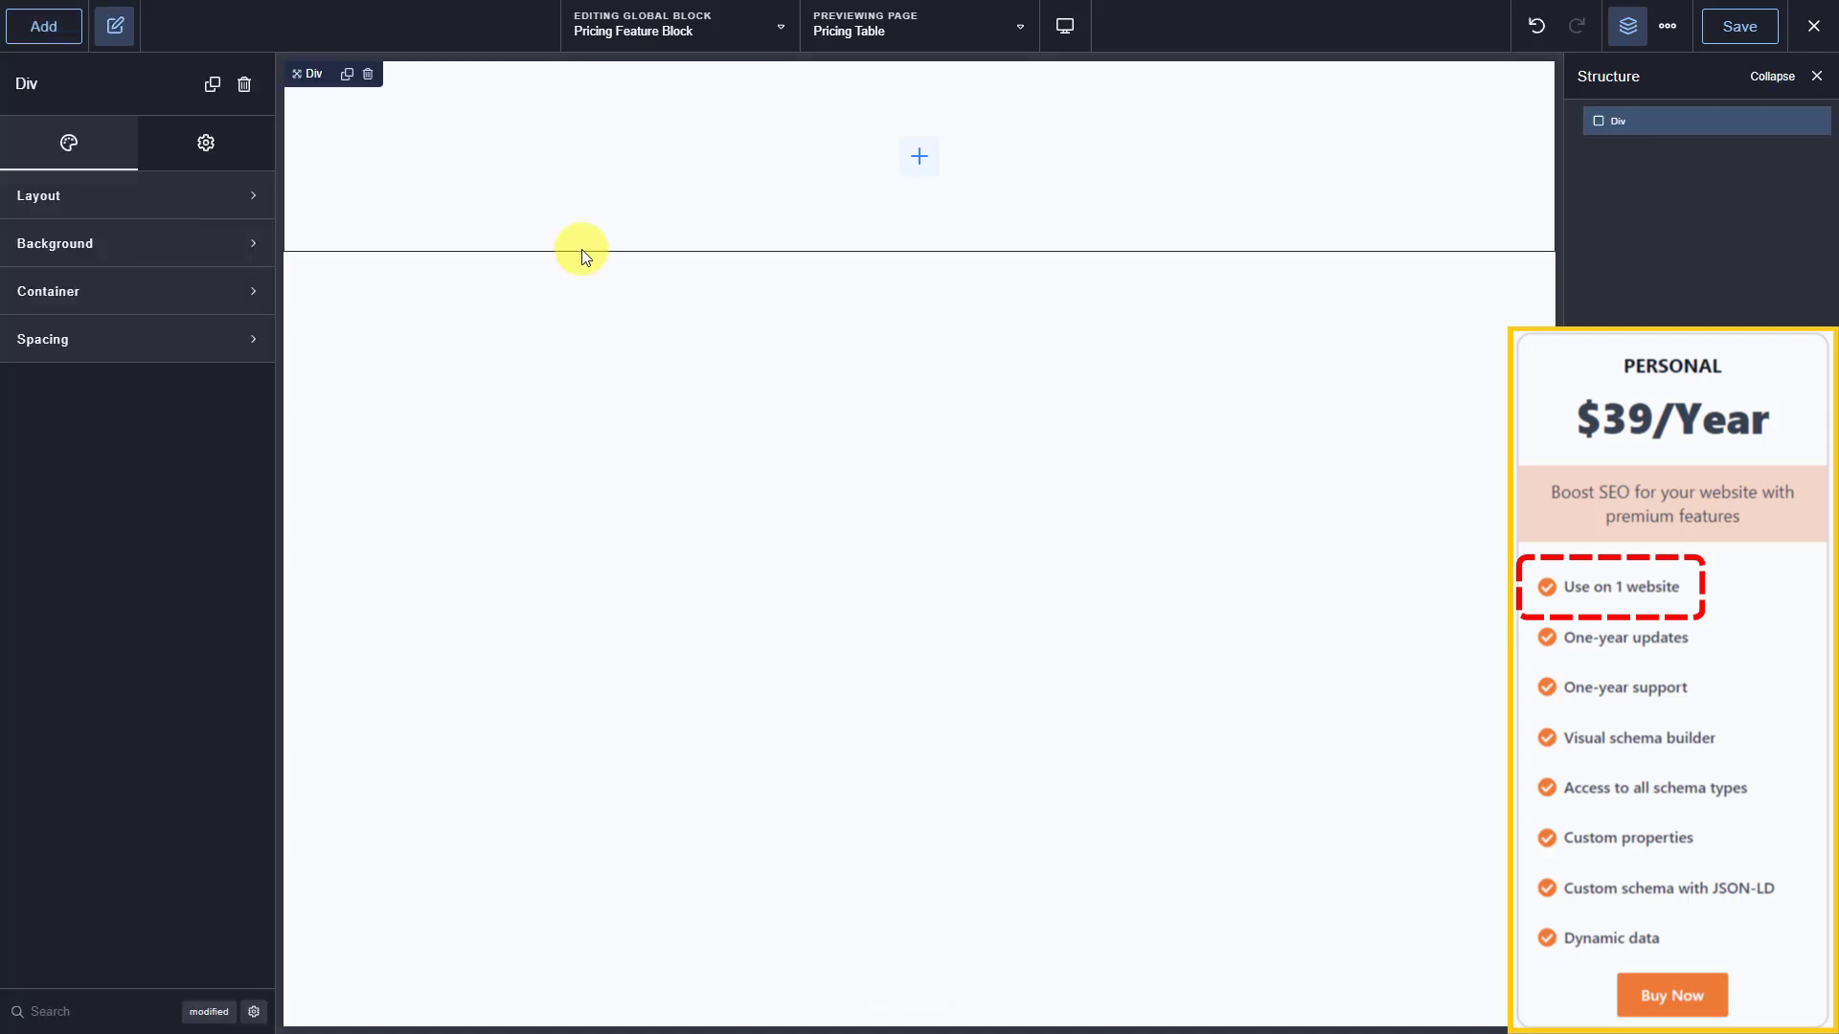
Add an Icon List inside the Div and delete its "500 lumens of brightness" and "Extremely energy efficient" items.
{"action": "left_click", "coordinate": [57, 32]}
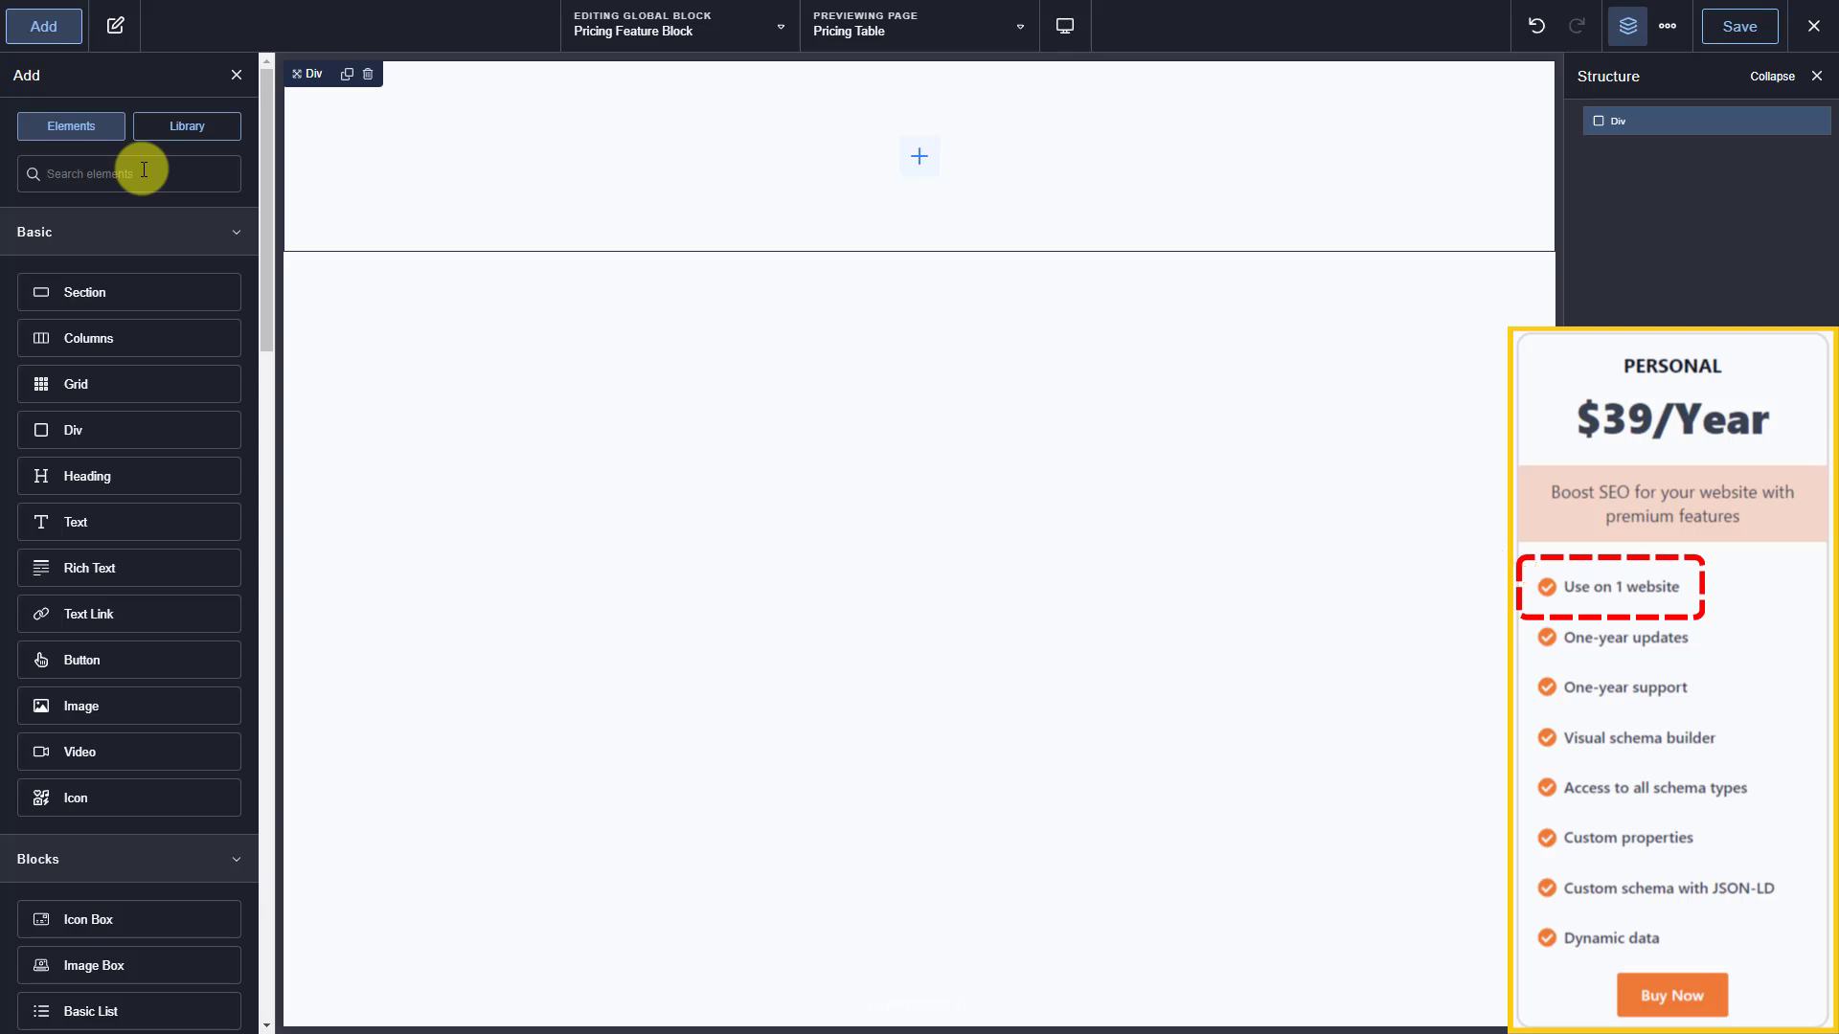
{"action": "type", "text": "icon"}
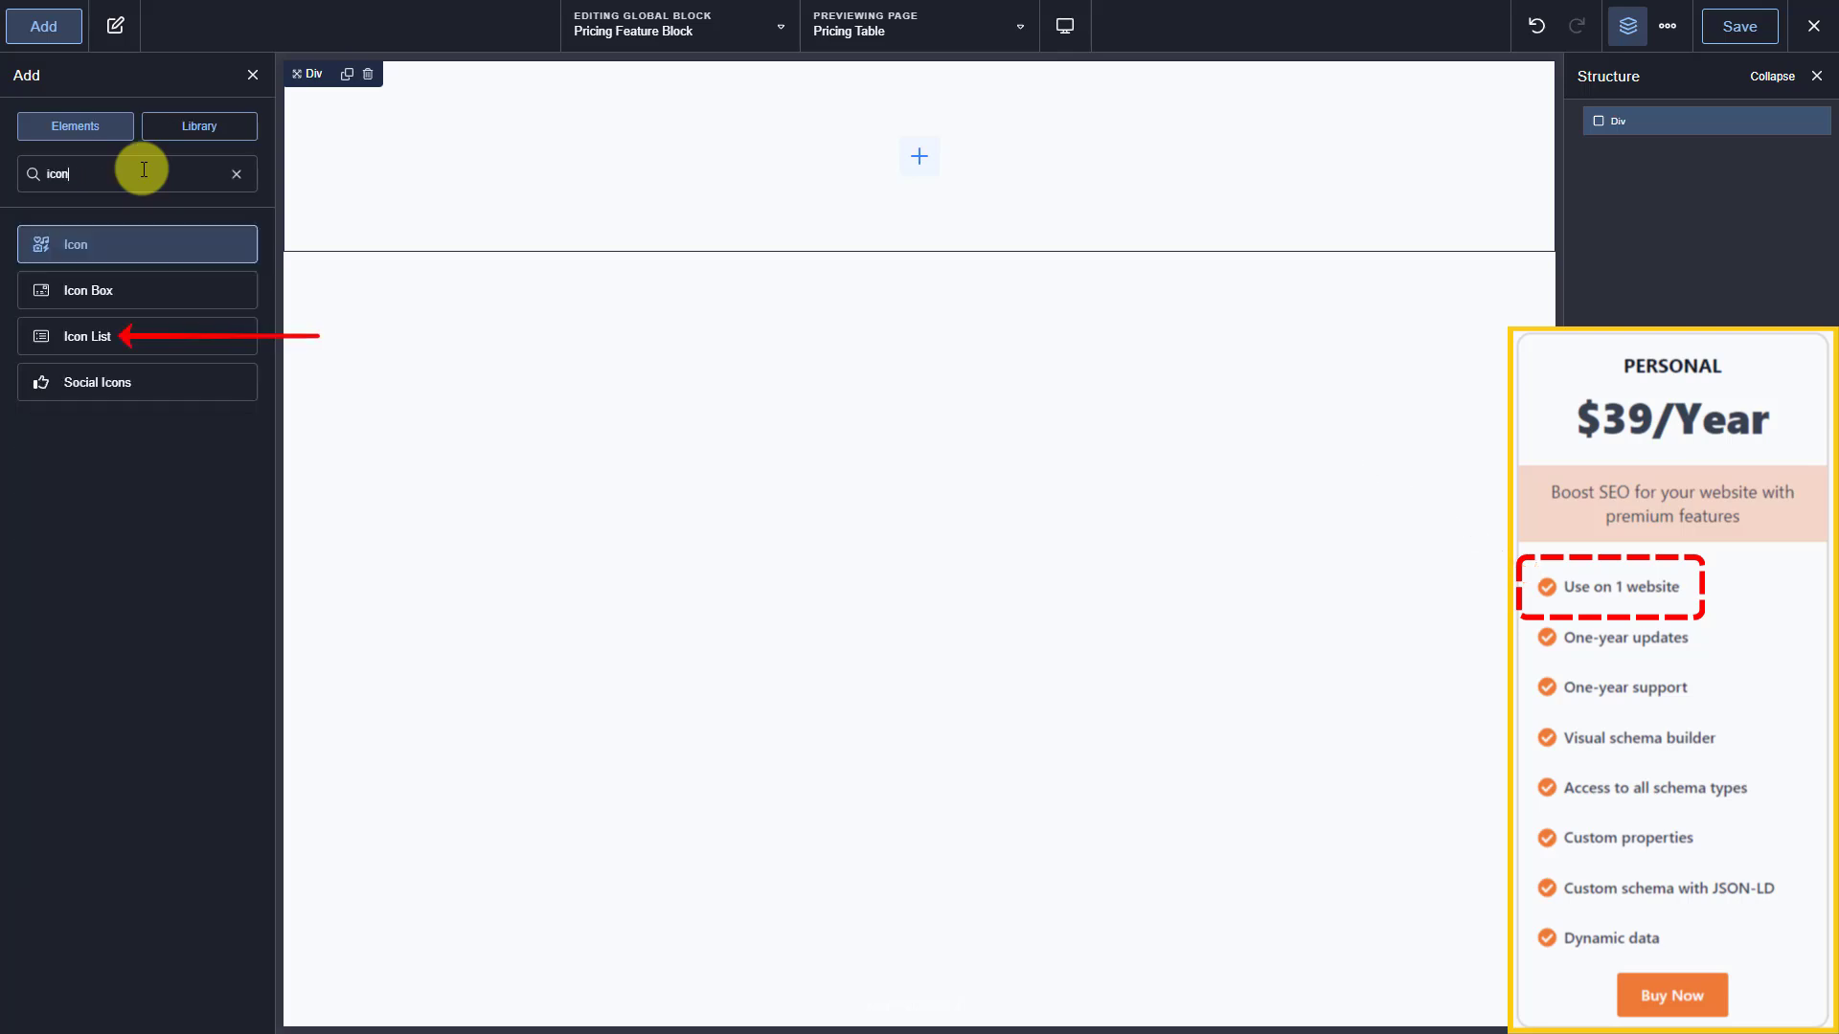
{"action": "left_click", "coordinate": [159, 342]}
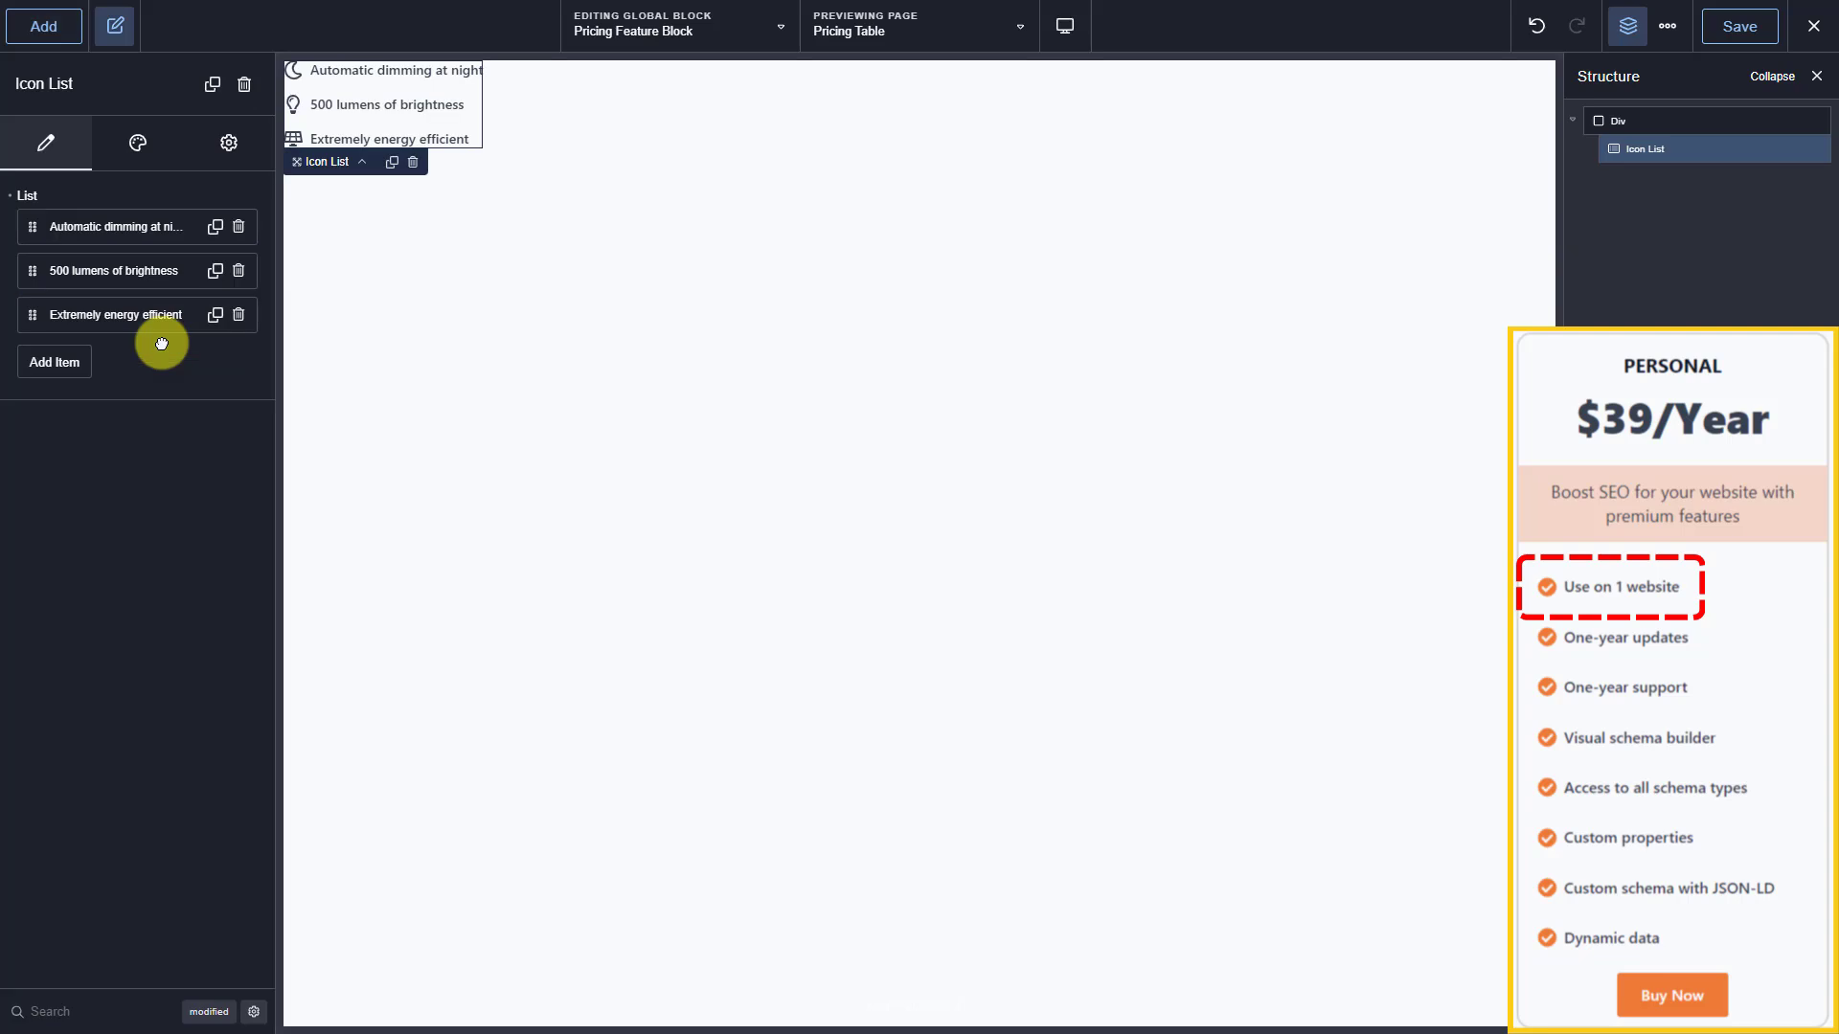
{"action": "left_click", "coordinate": [239, 270]}
{"action": "left_click", "coordinate": [239, 270]}
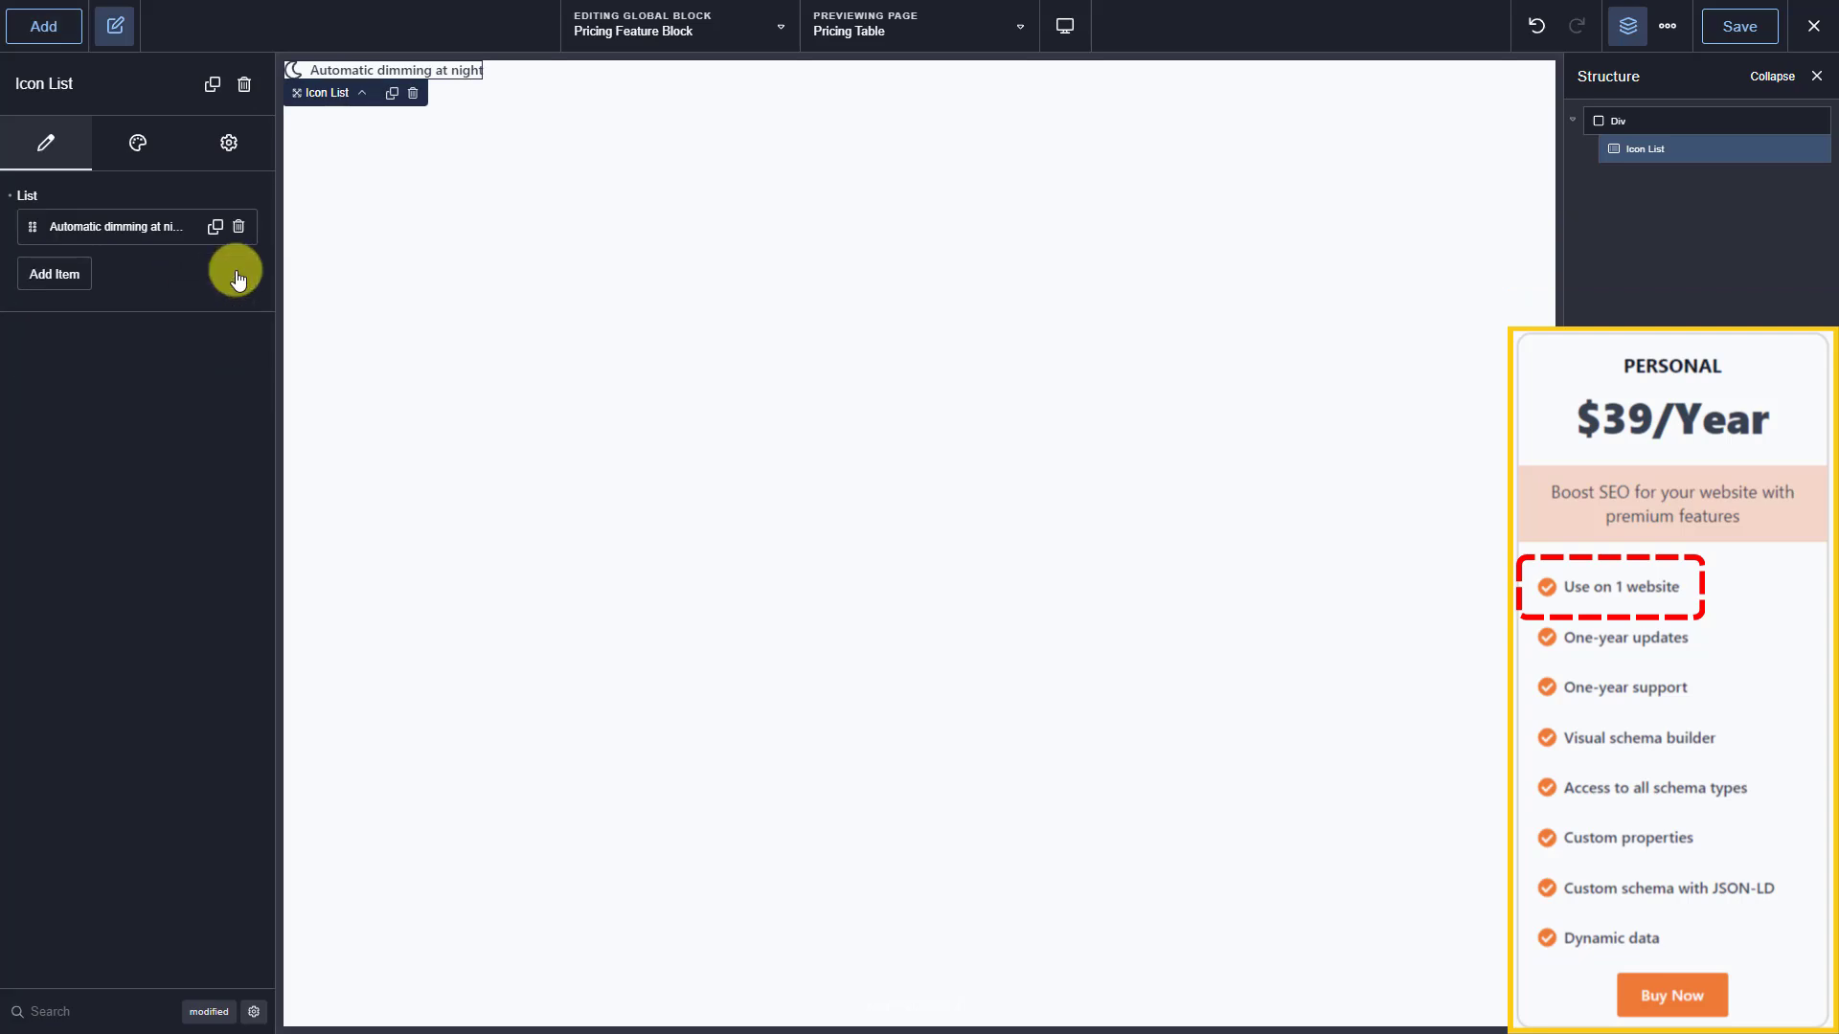
Replace the remaining list item's text with the dynamic Meta Box field Item from the Features group.
{"action": "left_click", "coordinate": [149, 237]}
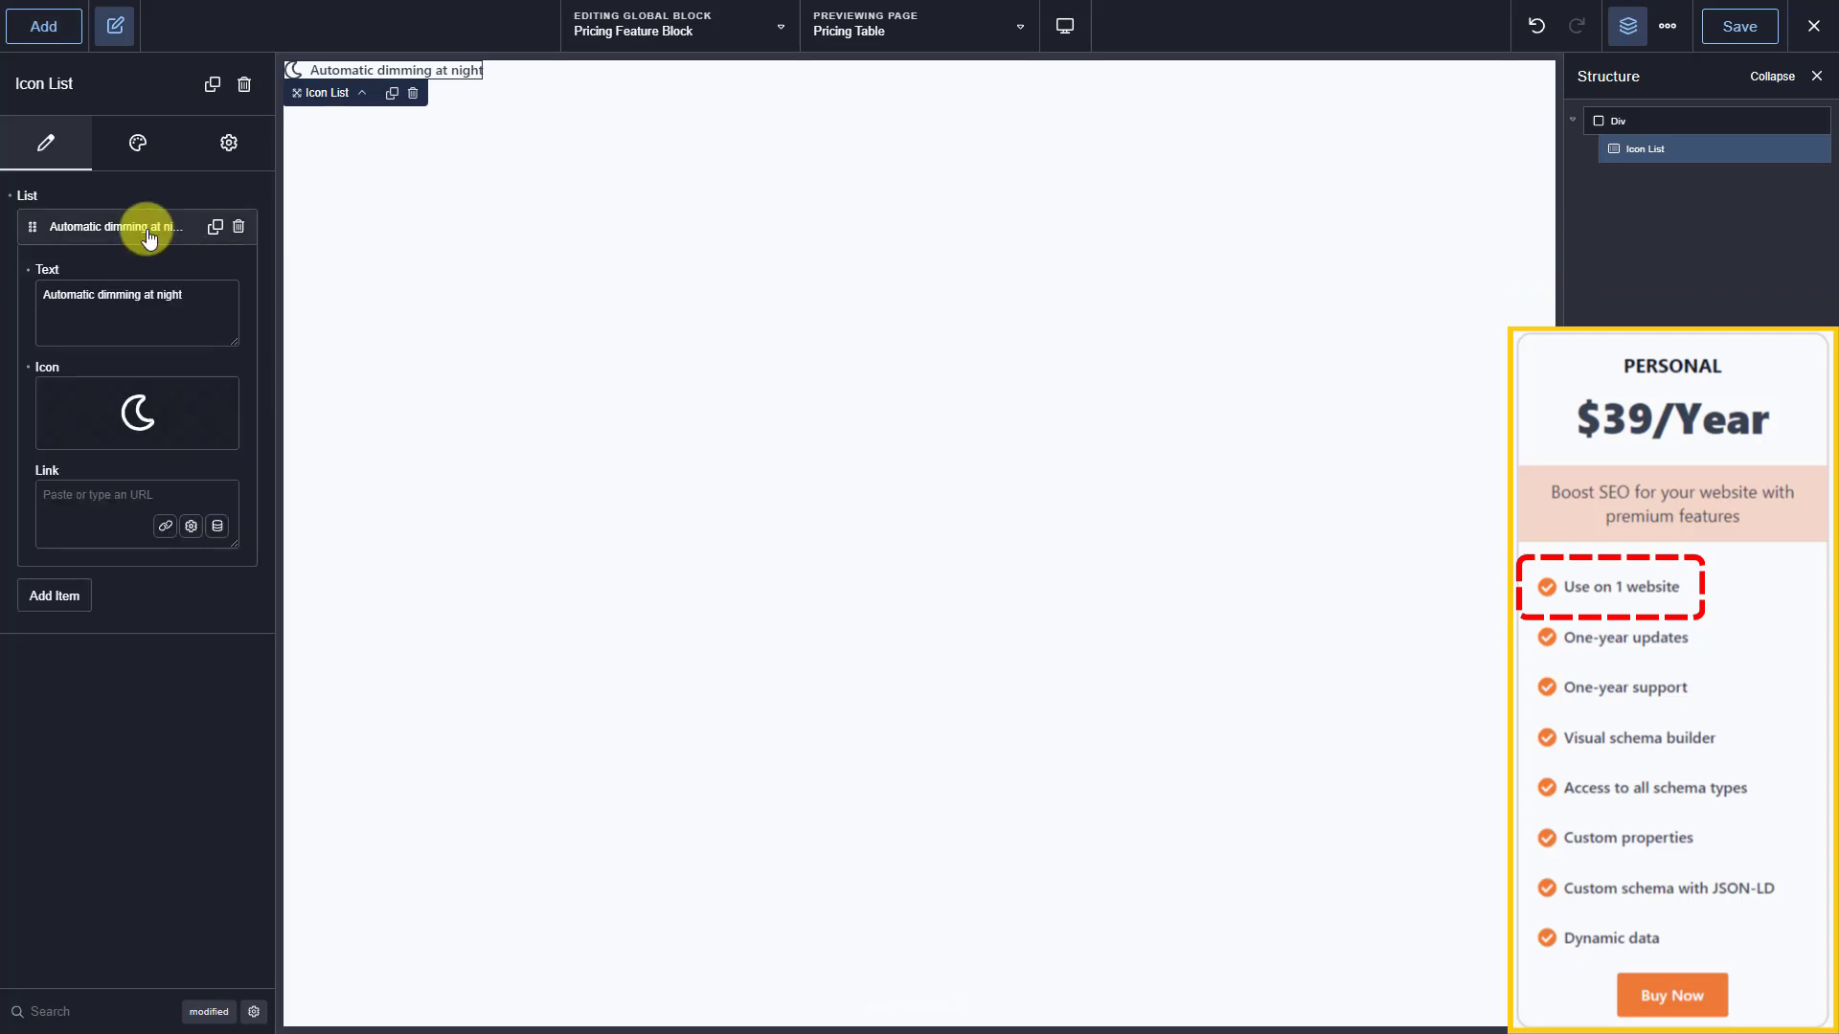
{"action": "triple_click", "coordinate": [195, 303]}
{"action": "key", "text": "BackSpace"}
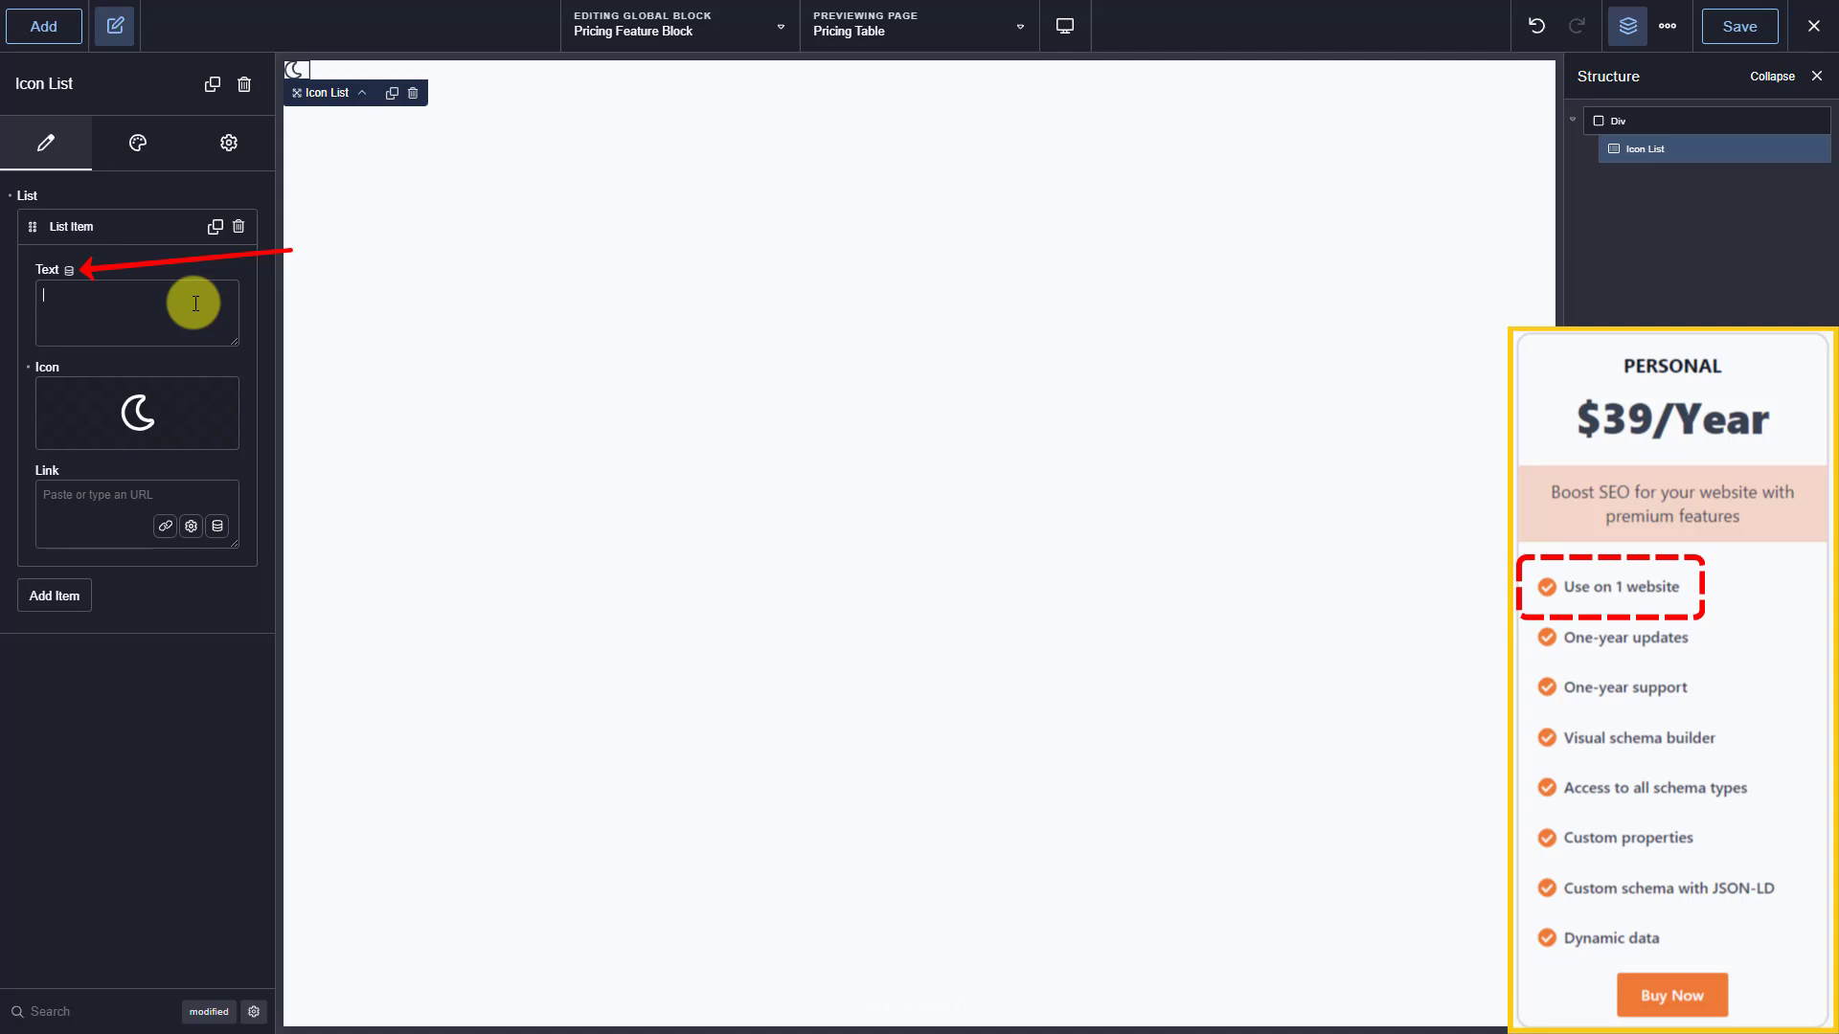
{"action": "left_click", "coordinate": [69, 271]}
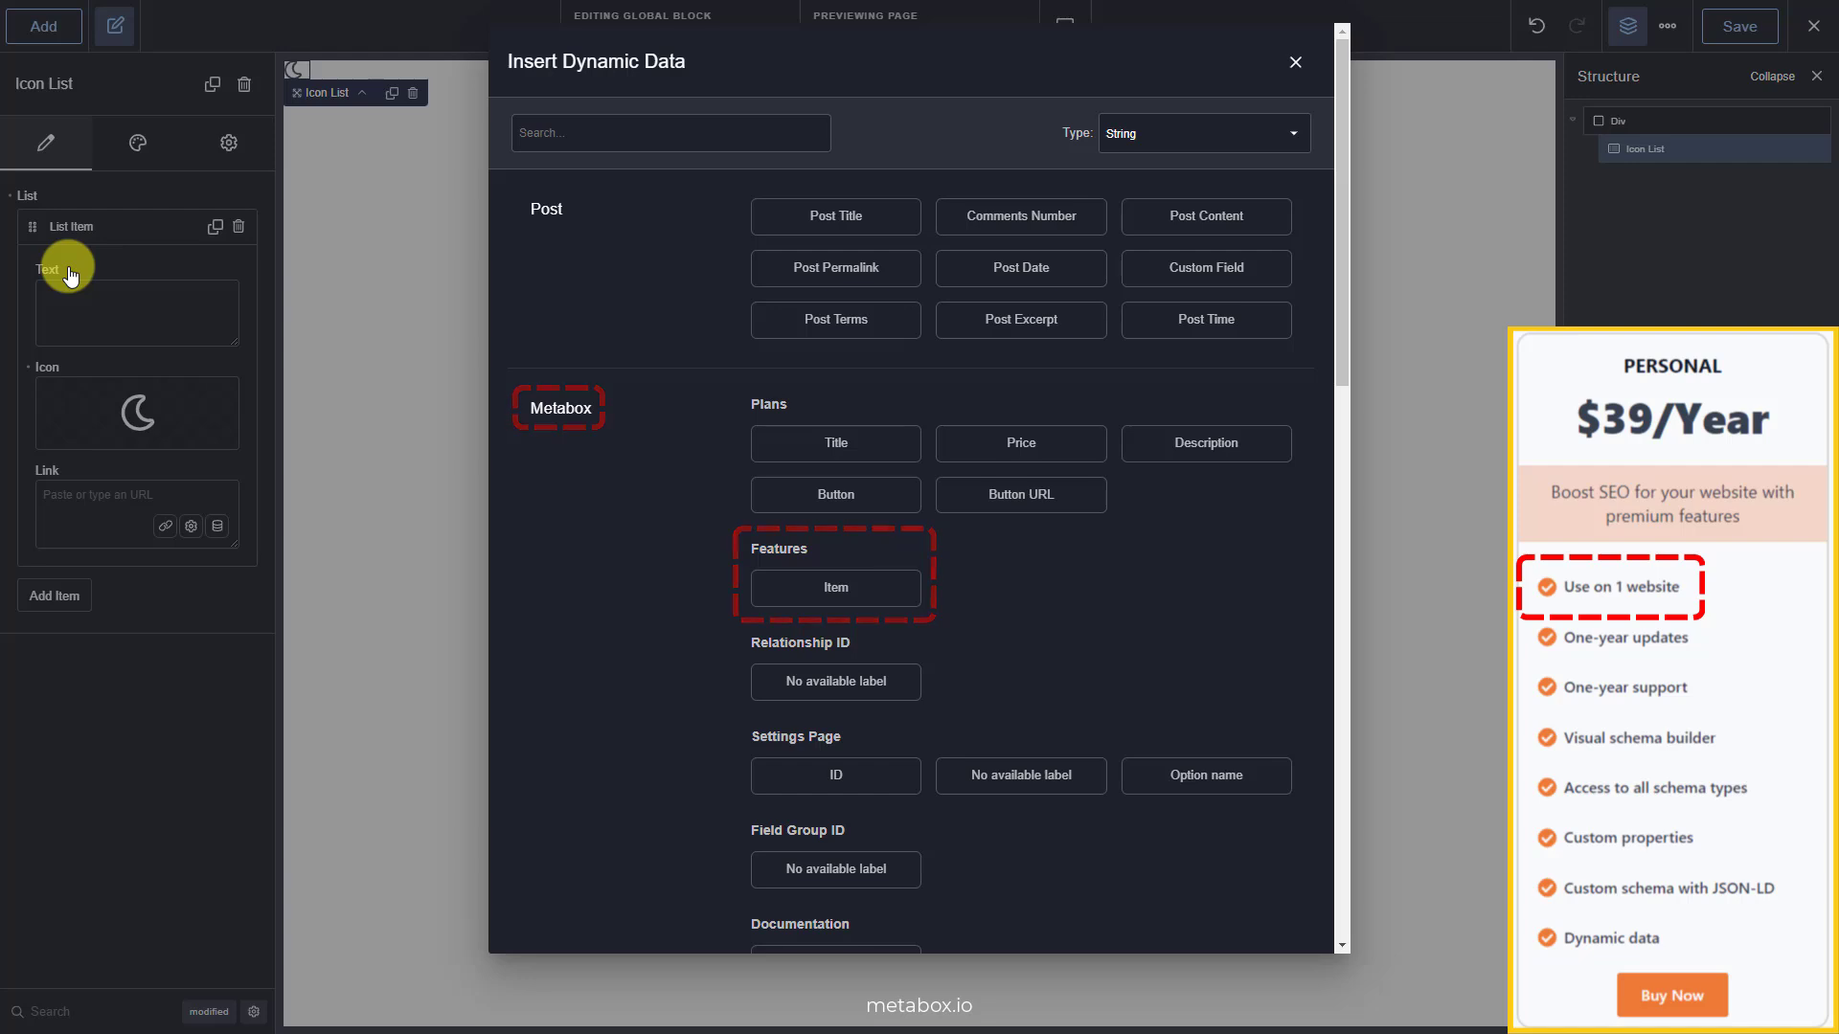
{"action": "left_click", "coordinate": [888, 606]}
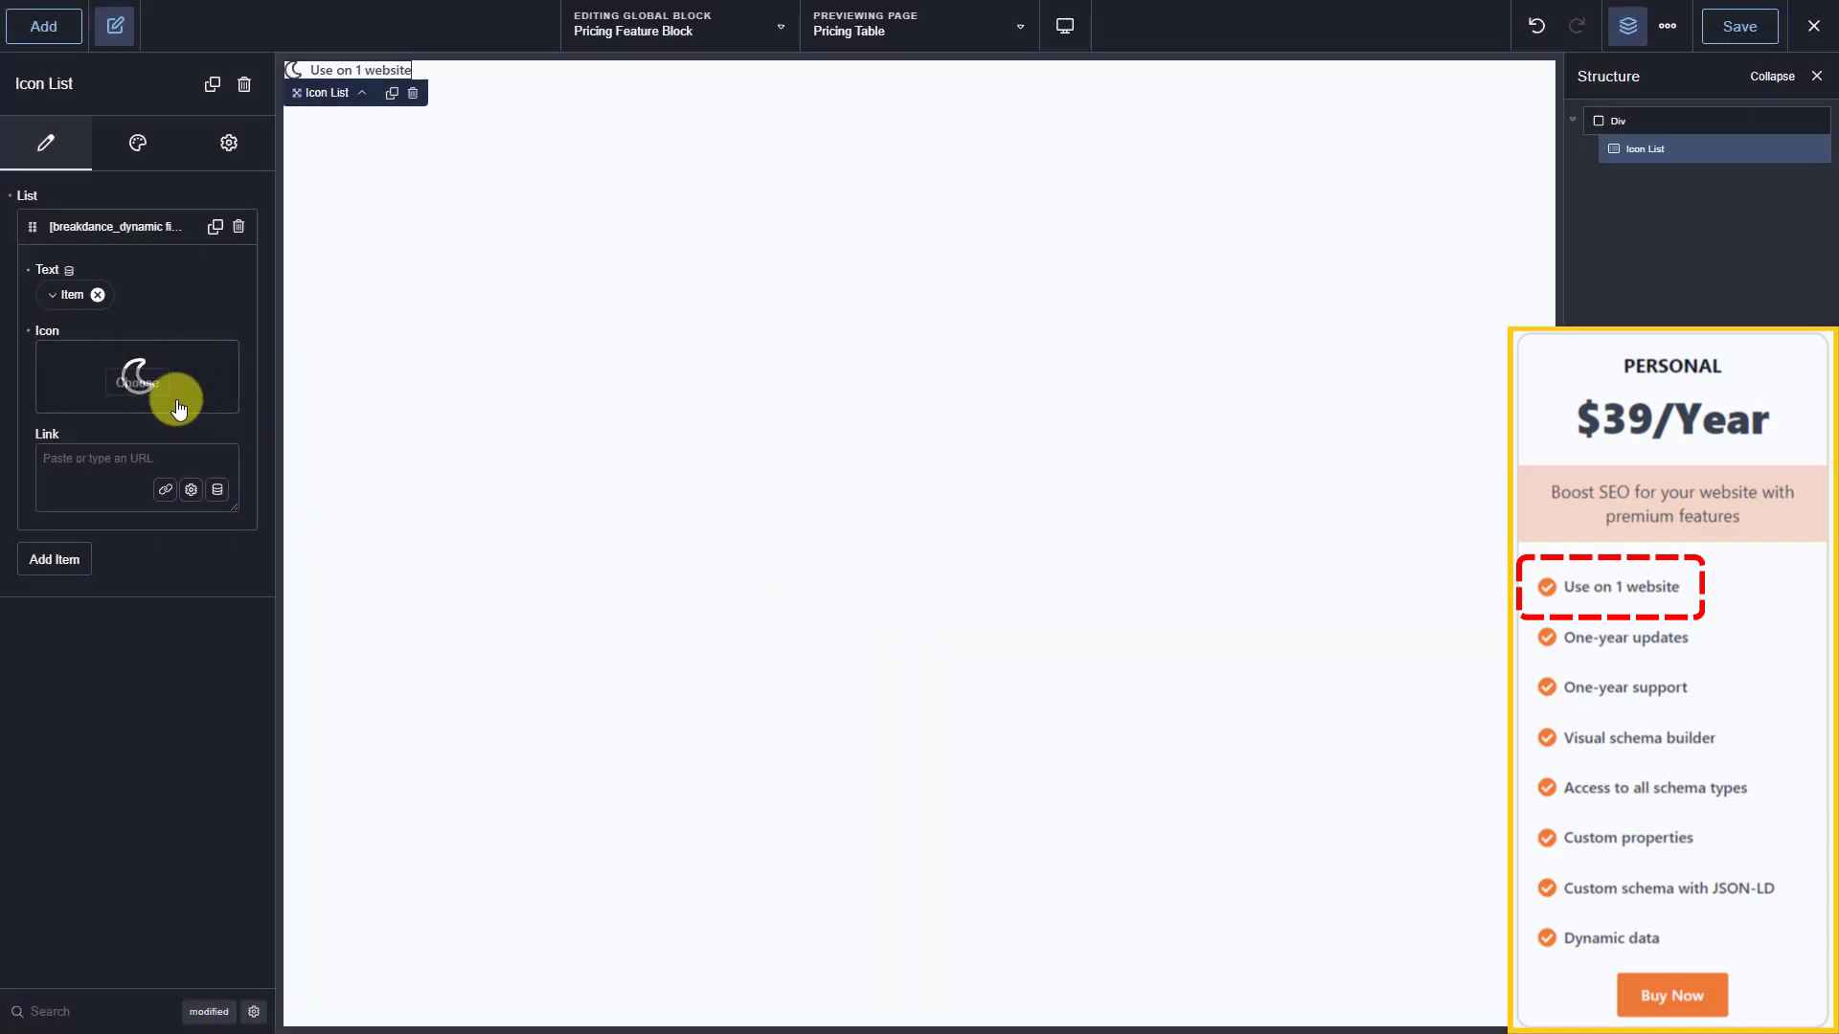
Change the list item's icon to "check circle" from FontAwesome 5 Free - Solid, then save and close the block.
{"action": "left_click", "coordinate": [137, 378]}
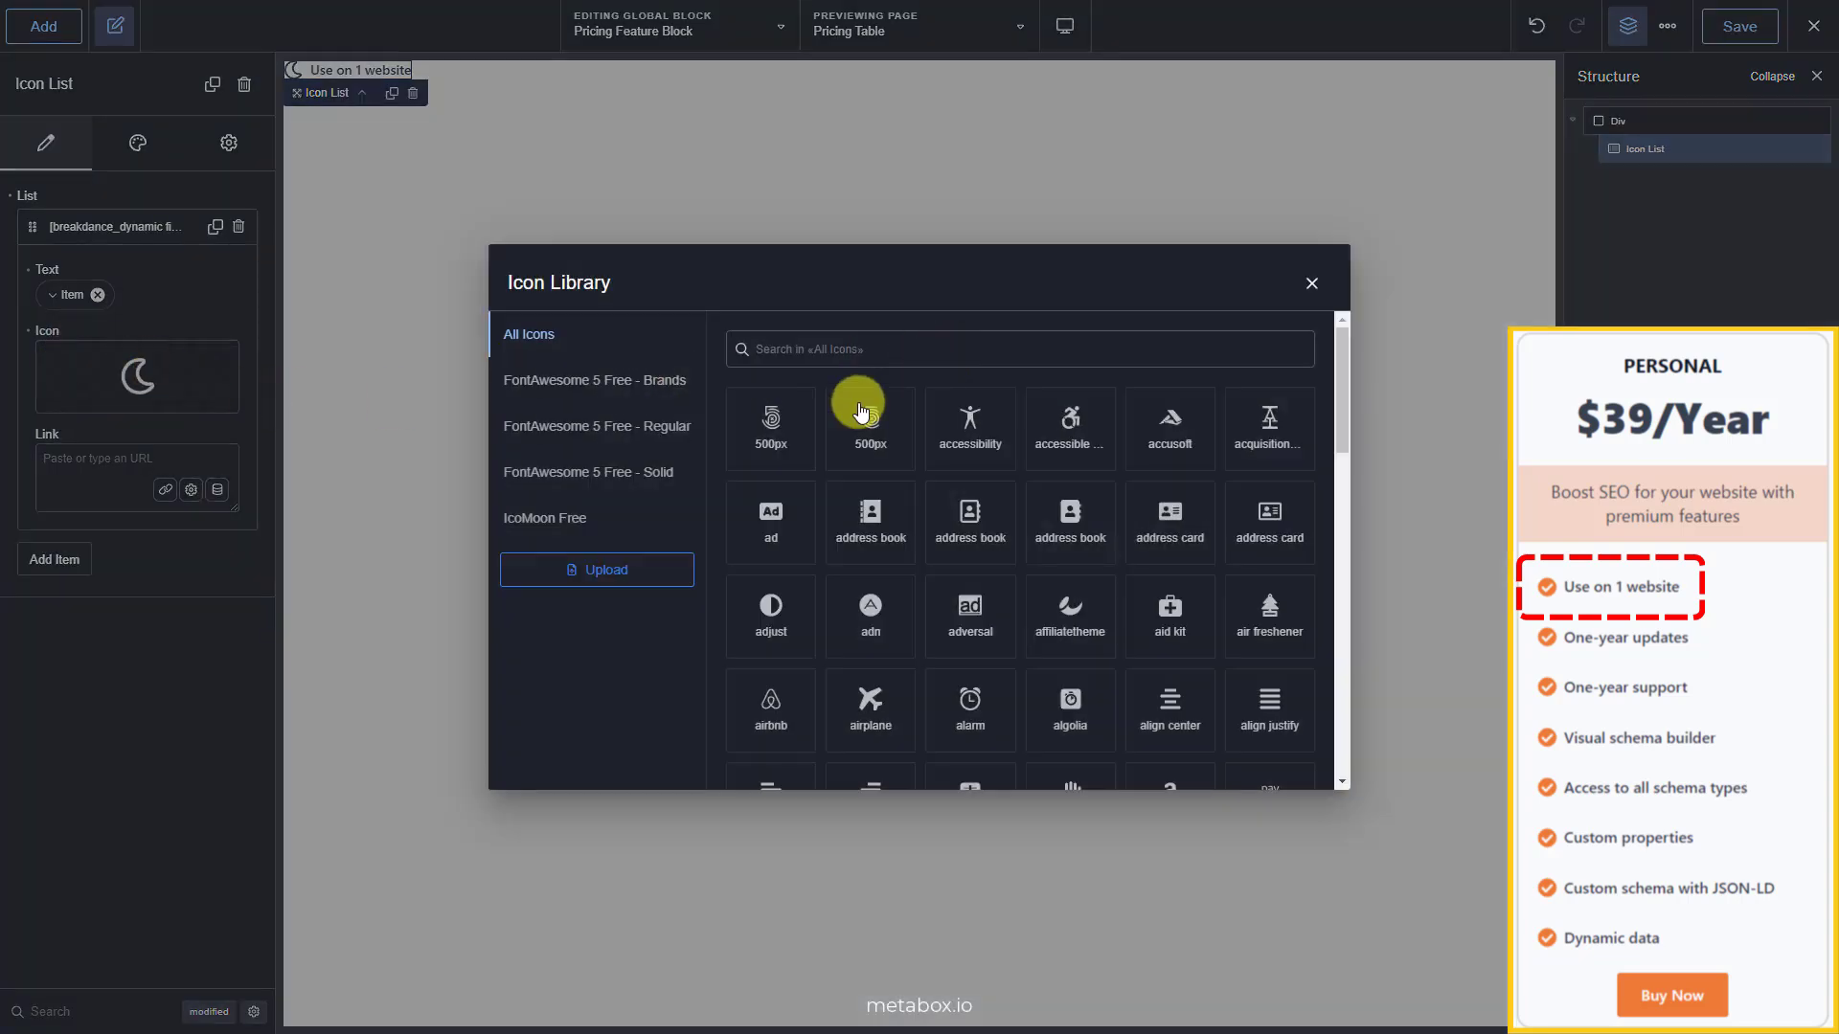
{"action": "left_click", "coordinate": [636, 470]}
{"action": "left_click", "coordinate": [990, 351]}
{"action": "type", "text": "check"}
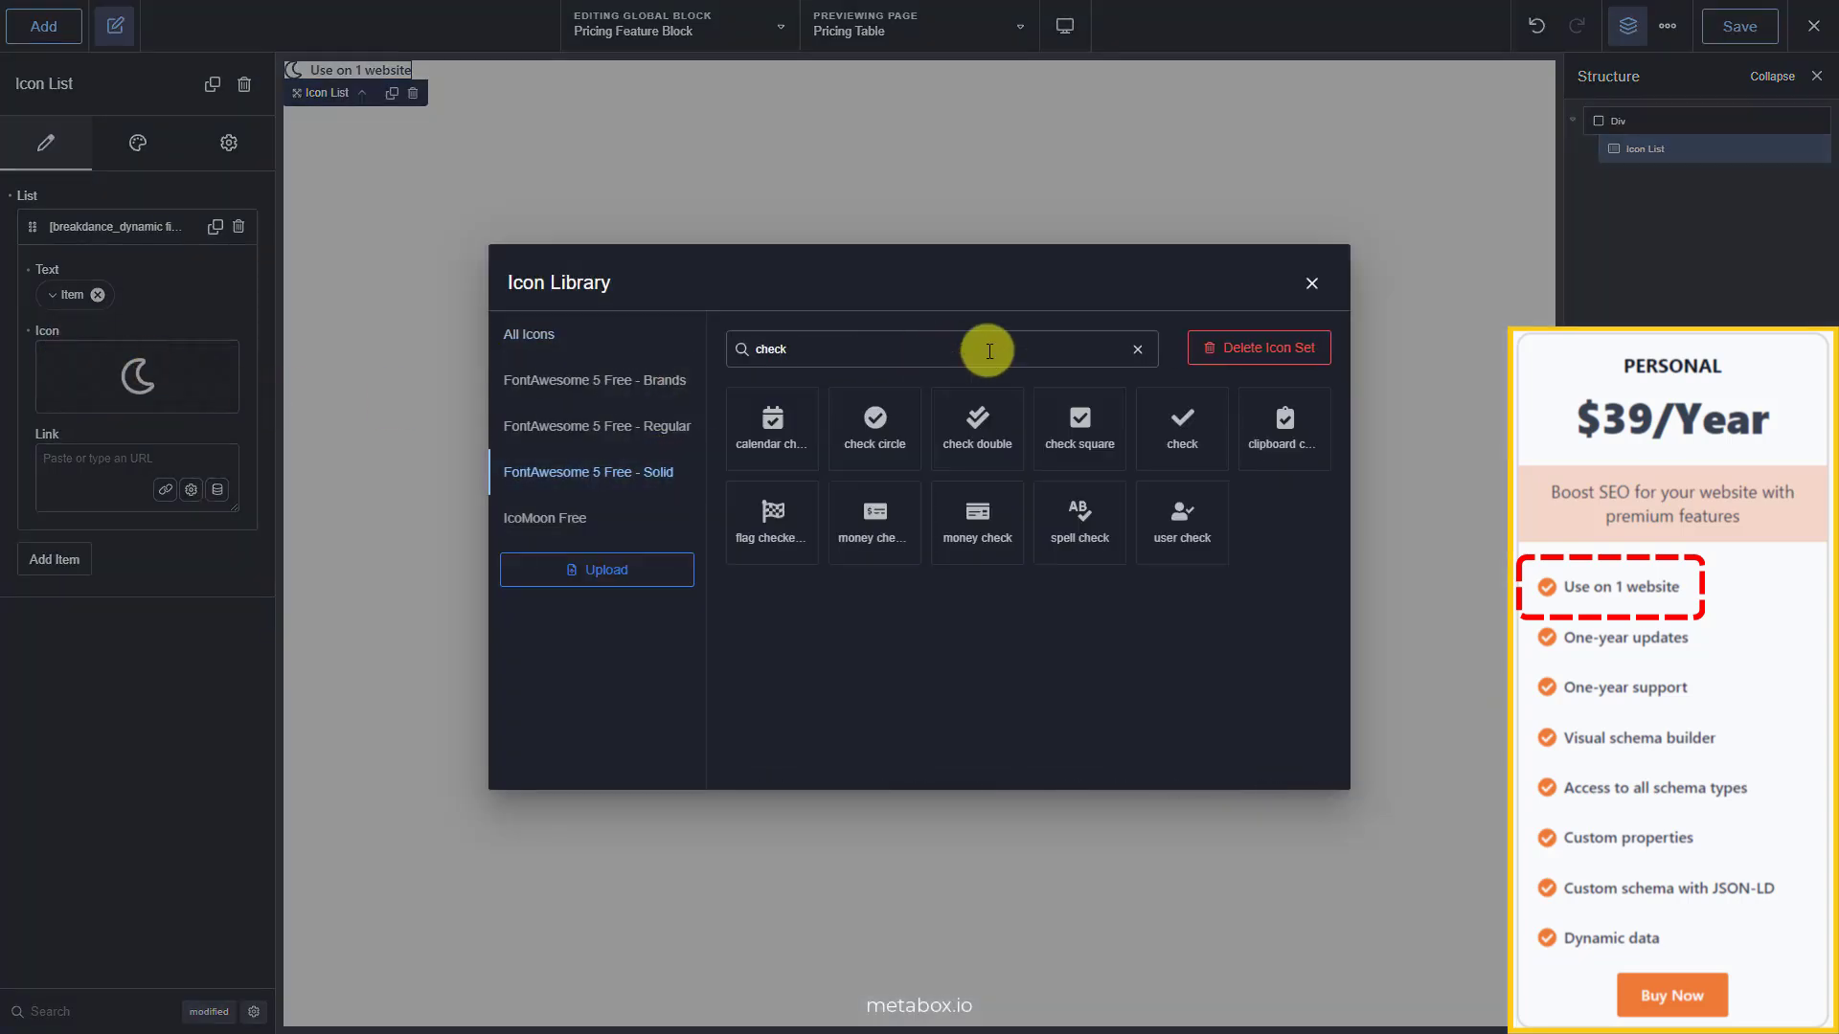
{"action": "left_click", "coordinate": [903, 439]}
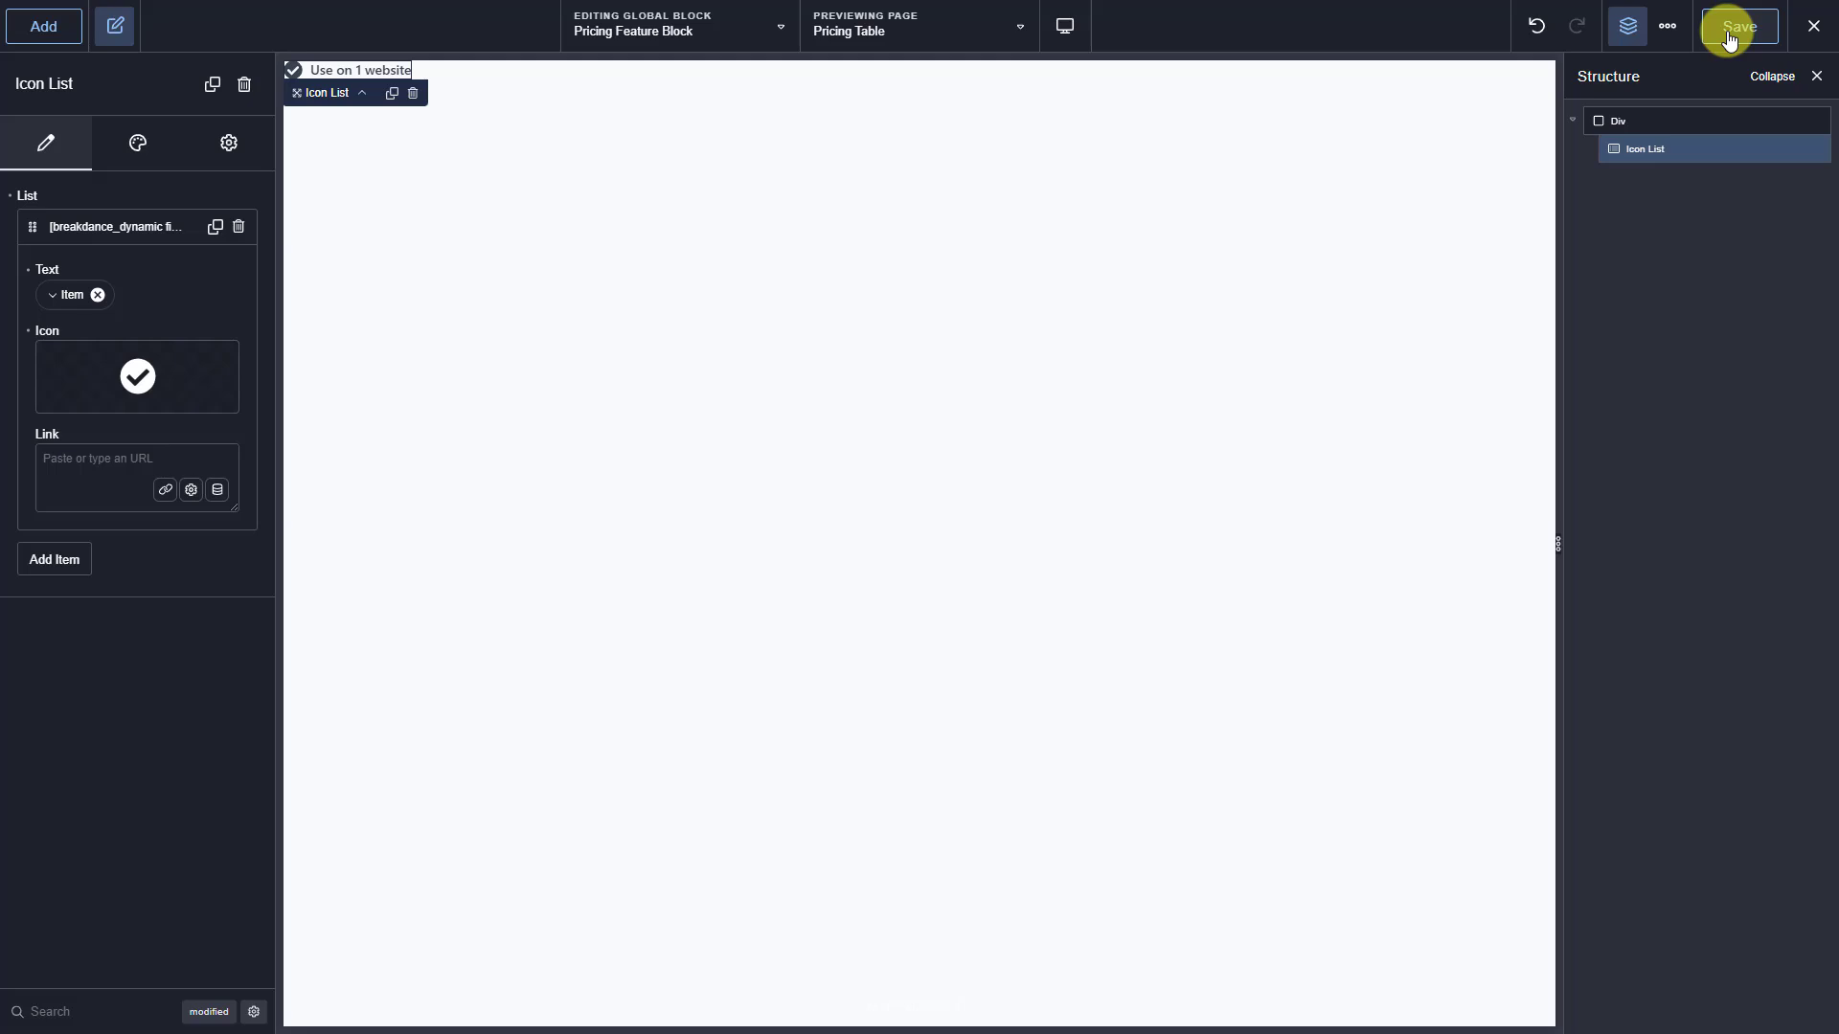
{"action": "left_click", "coordinate": [1810, 28]}
{"action": "left_click", "coordinate": [1735, 113]}
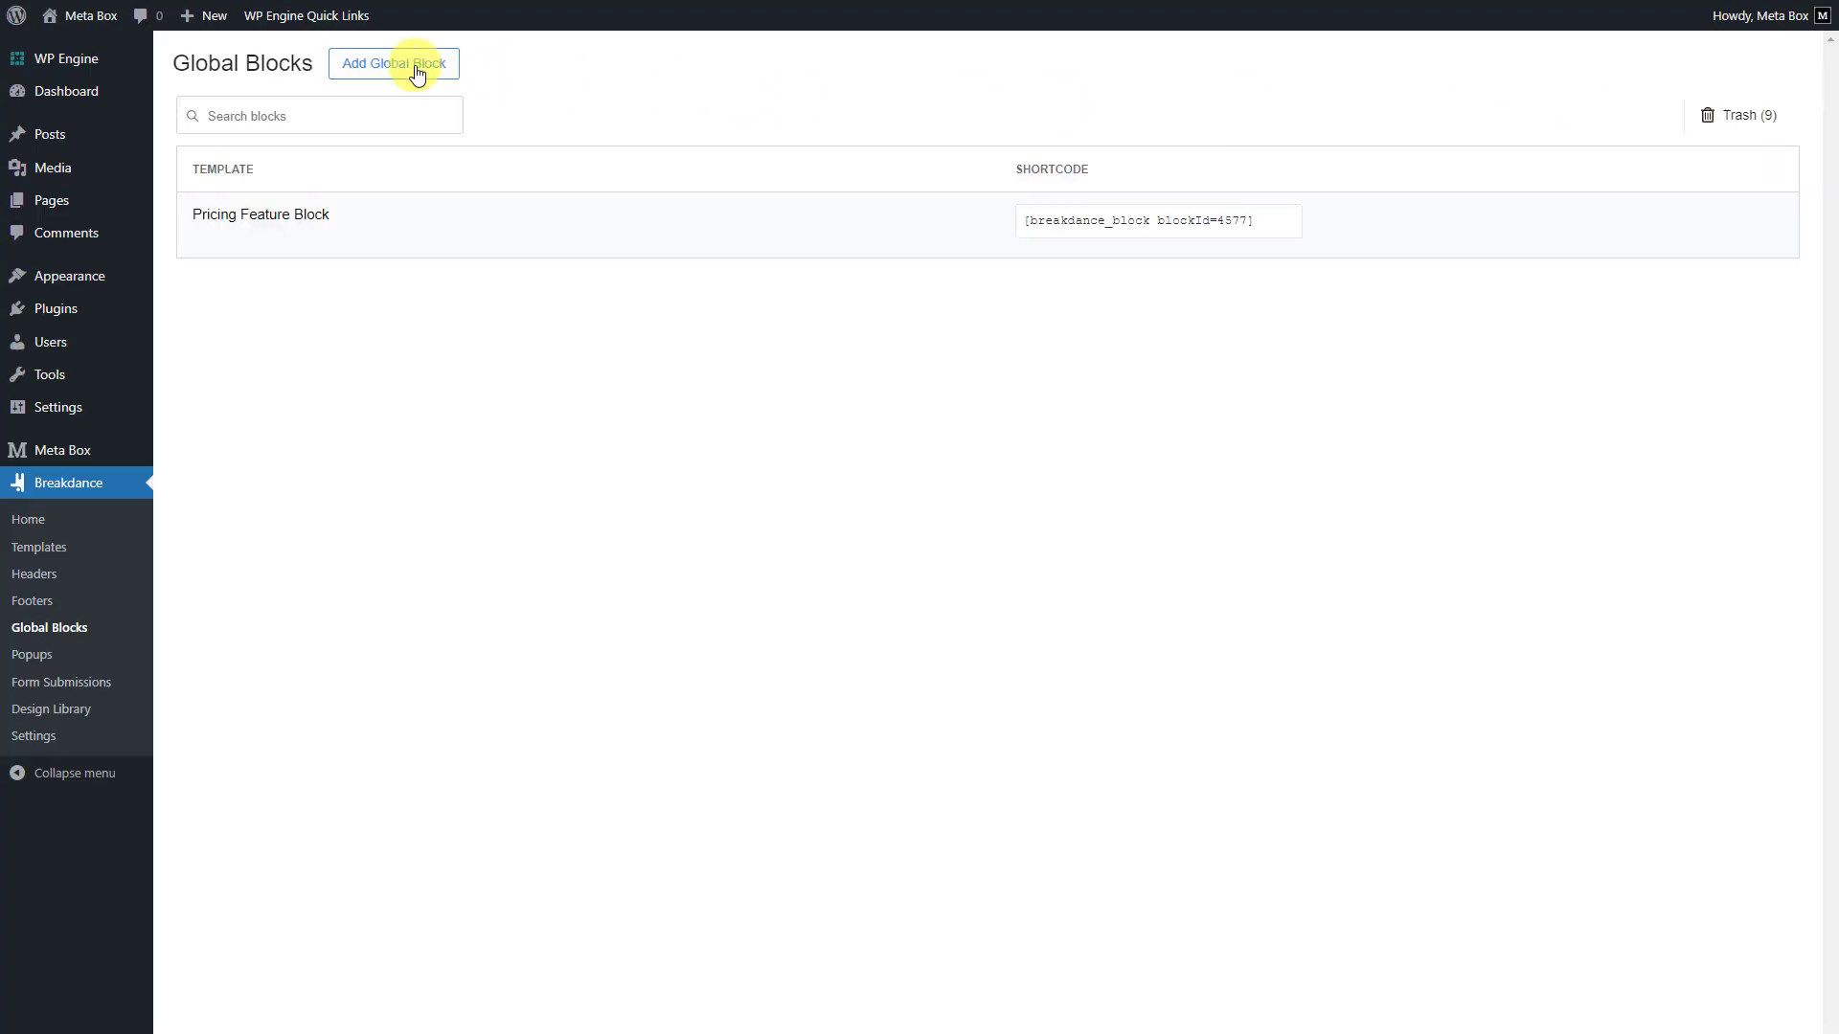
Create another global block titled "Plans Block".
{"action": "left_click", "coordinate": [416, 71]}
{"action": "left_click", "coordinate": [964, 527]}
{"action": "type", "text": "Pl"}
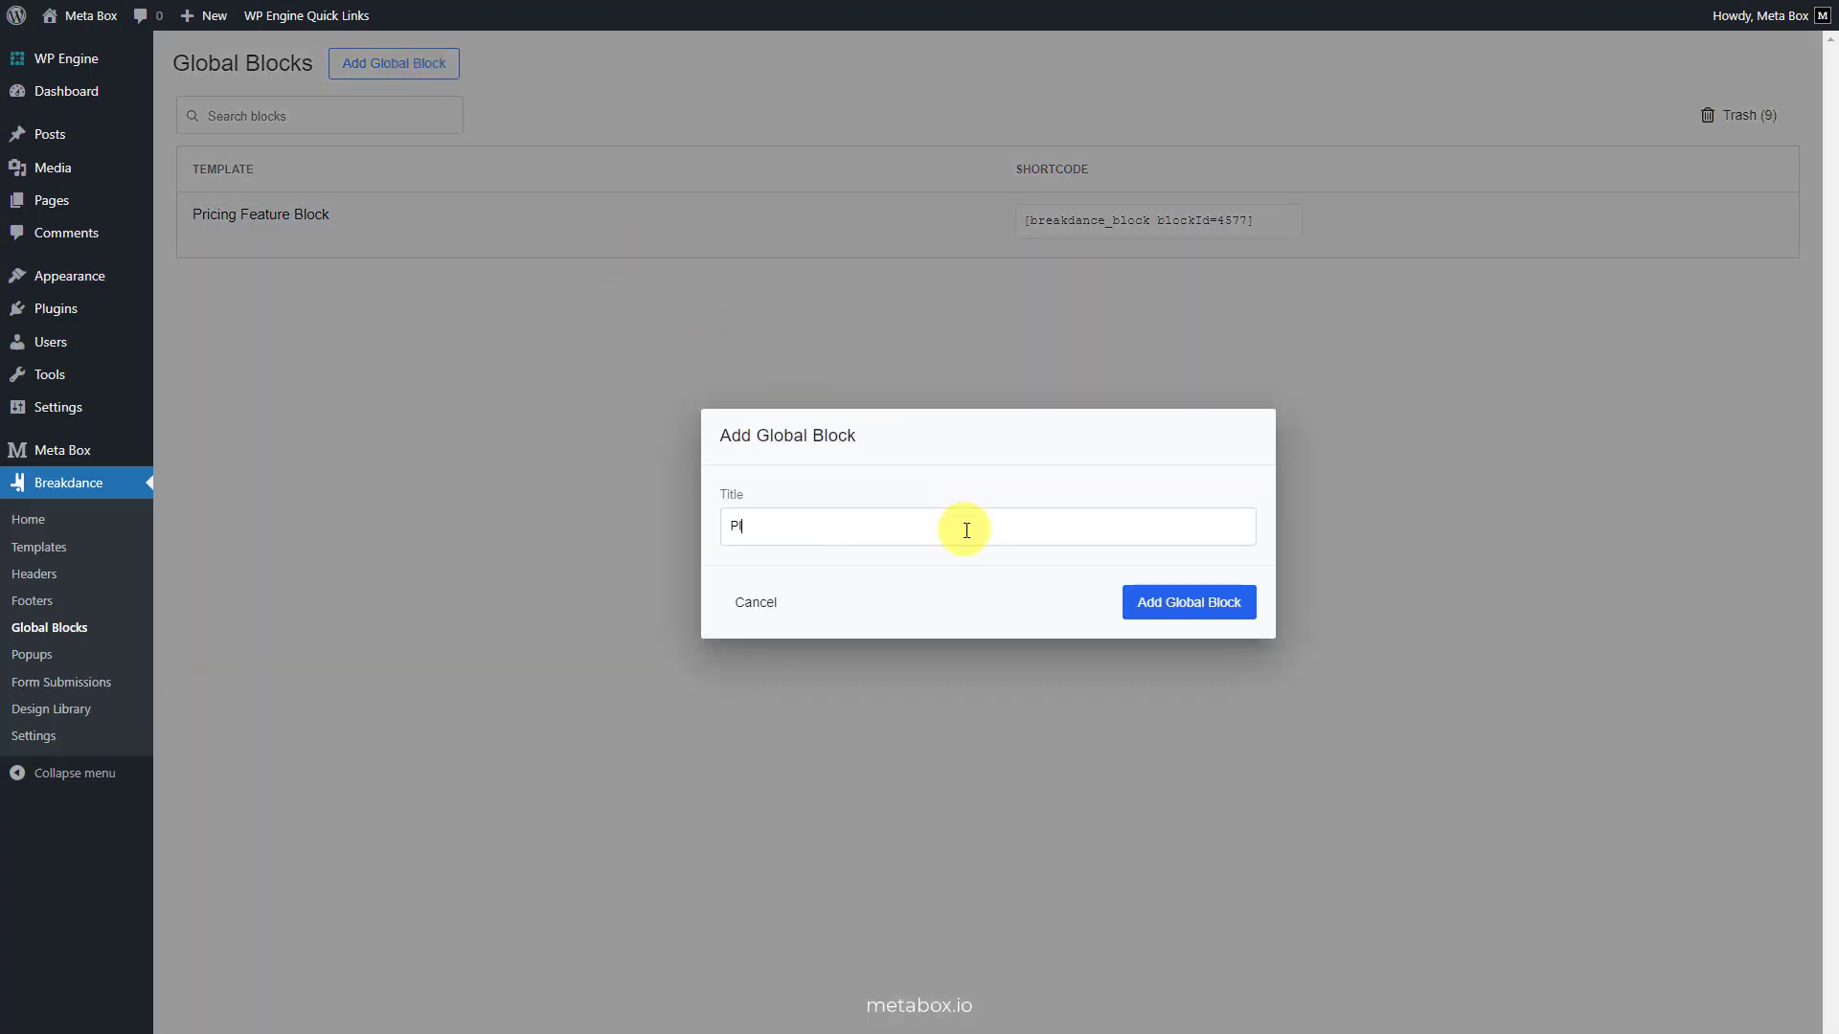
{"action": "type", "text": "ans Block"}
{"action": "left_click", "coordinate": [1153, 603]}
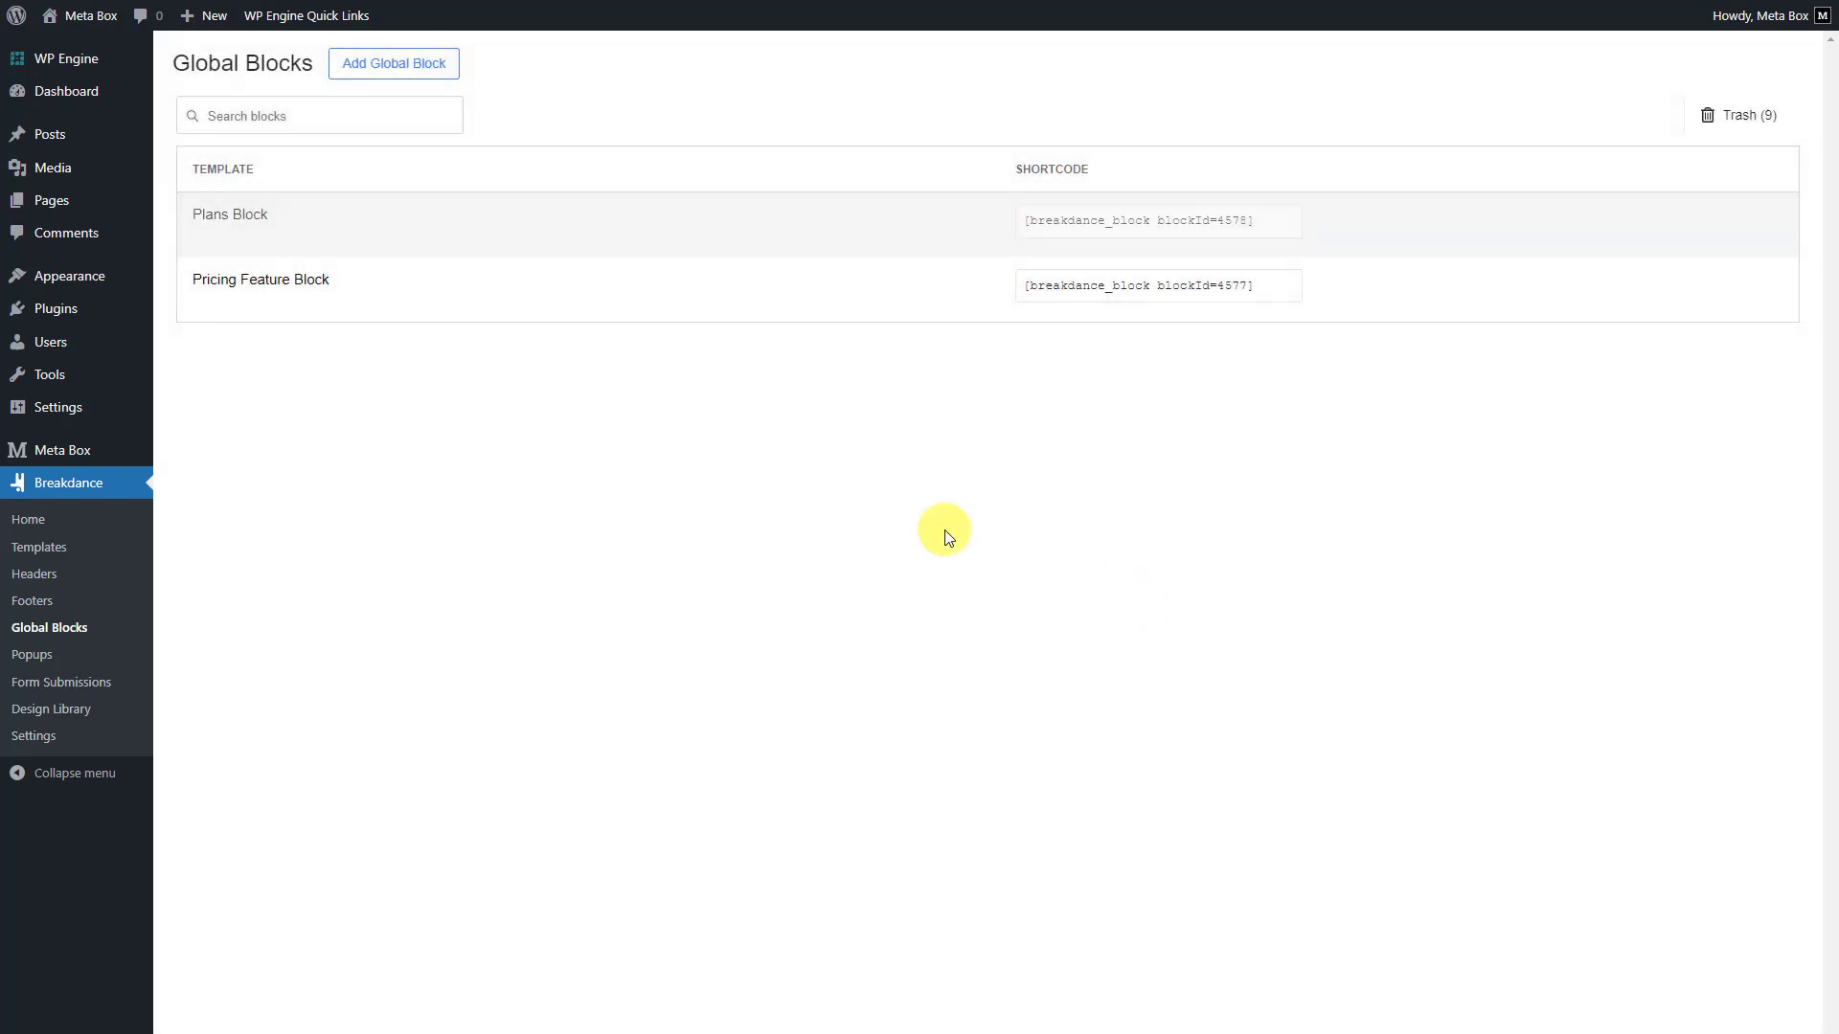
Open Plans Block in the builder with its structure shown and add a Div element.
{"action": "left_click", "coordinate": [225, 243]}
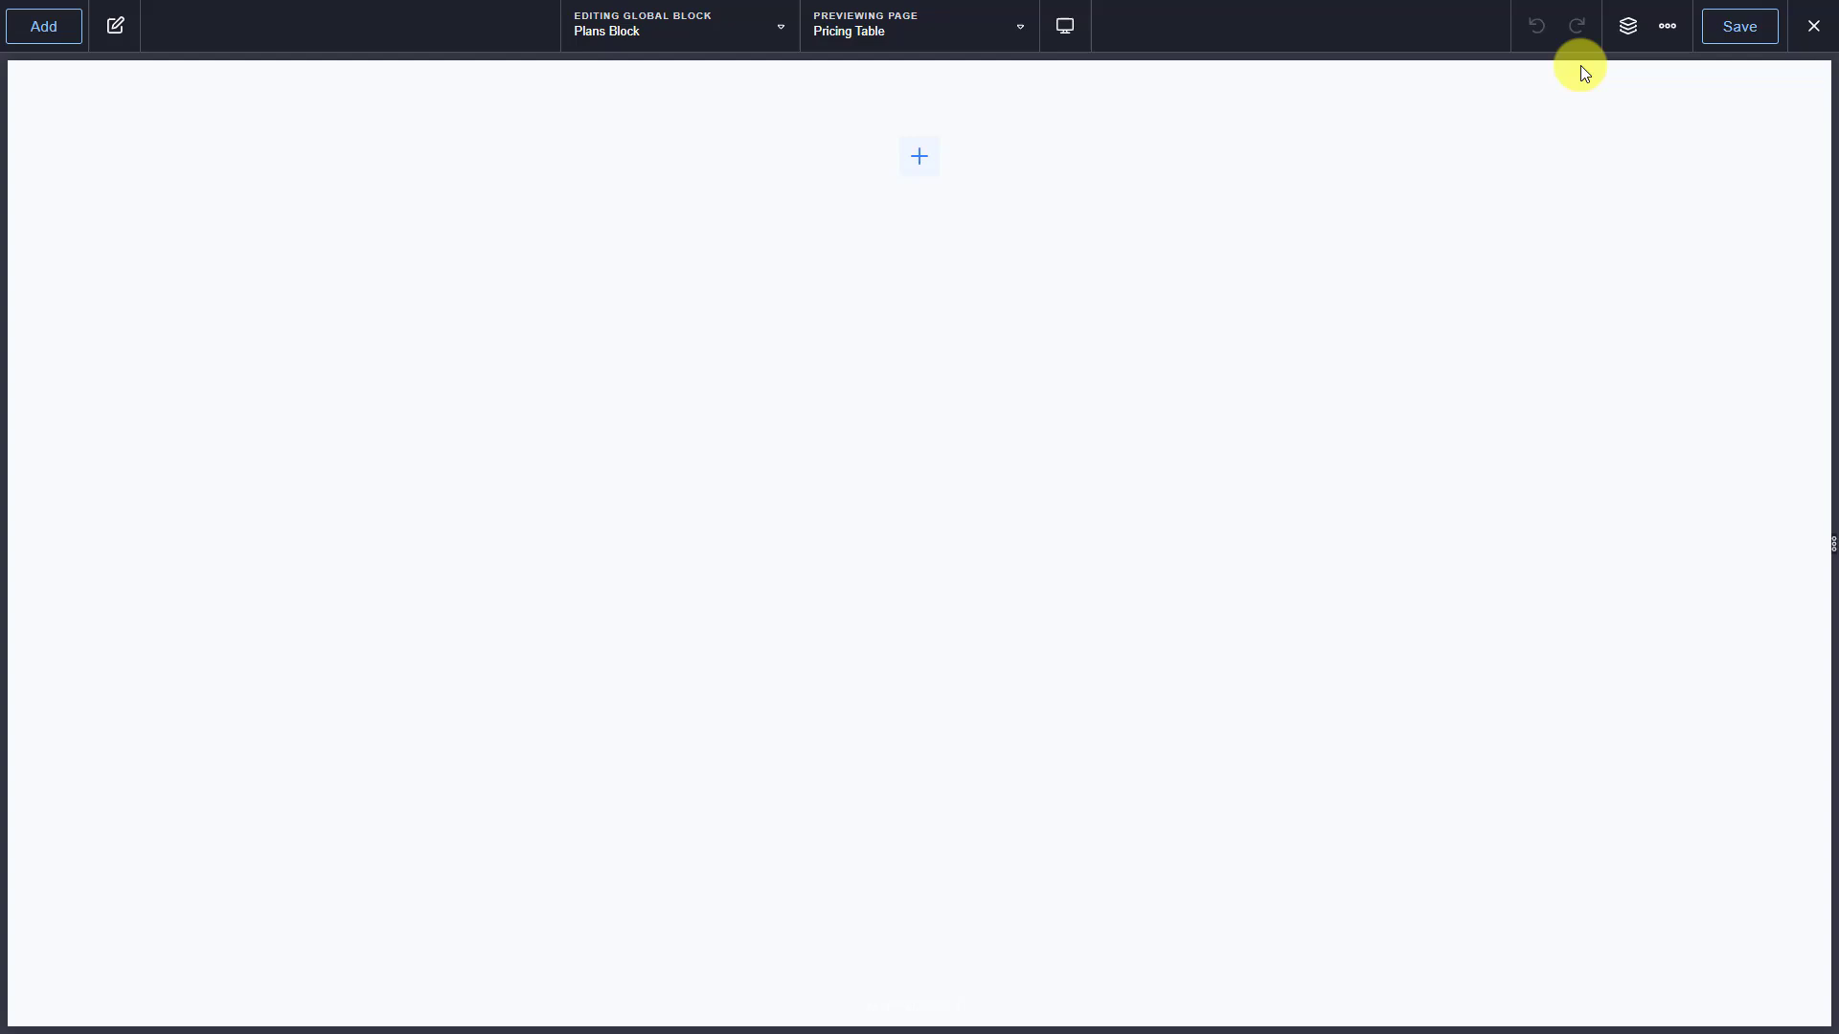
{"action": "left_click", "coordinate": [1630, 27]}
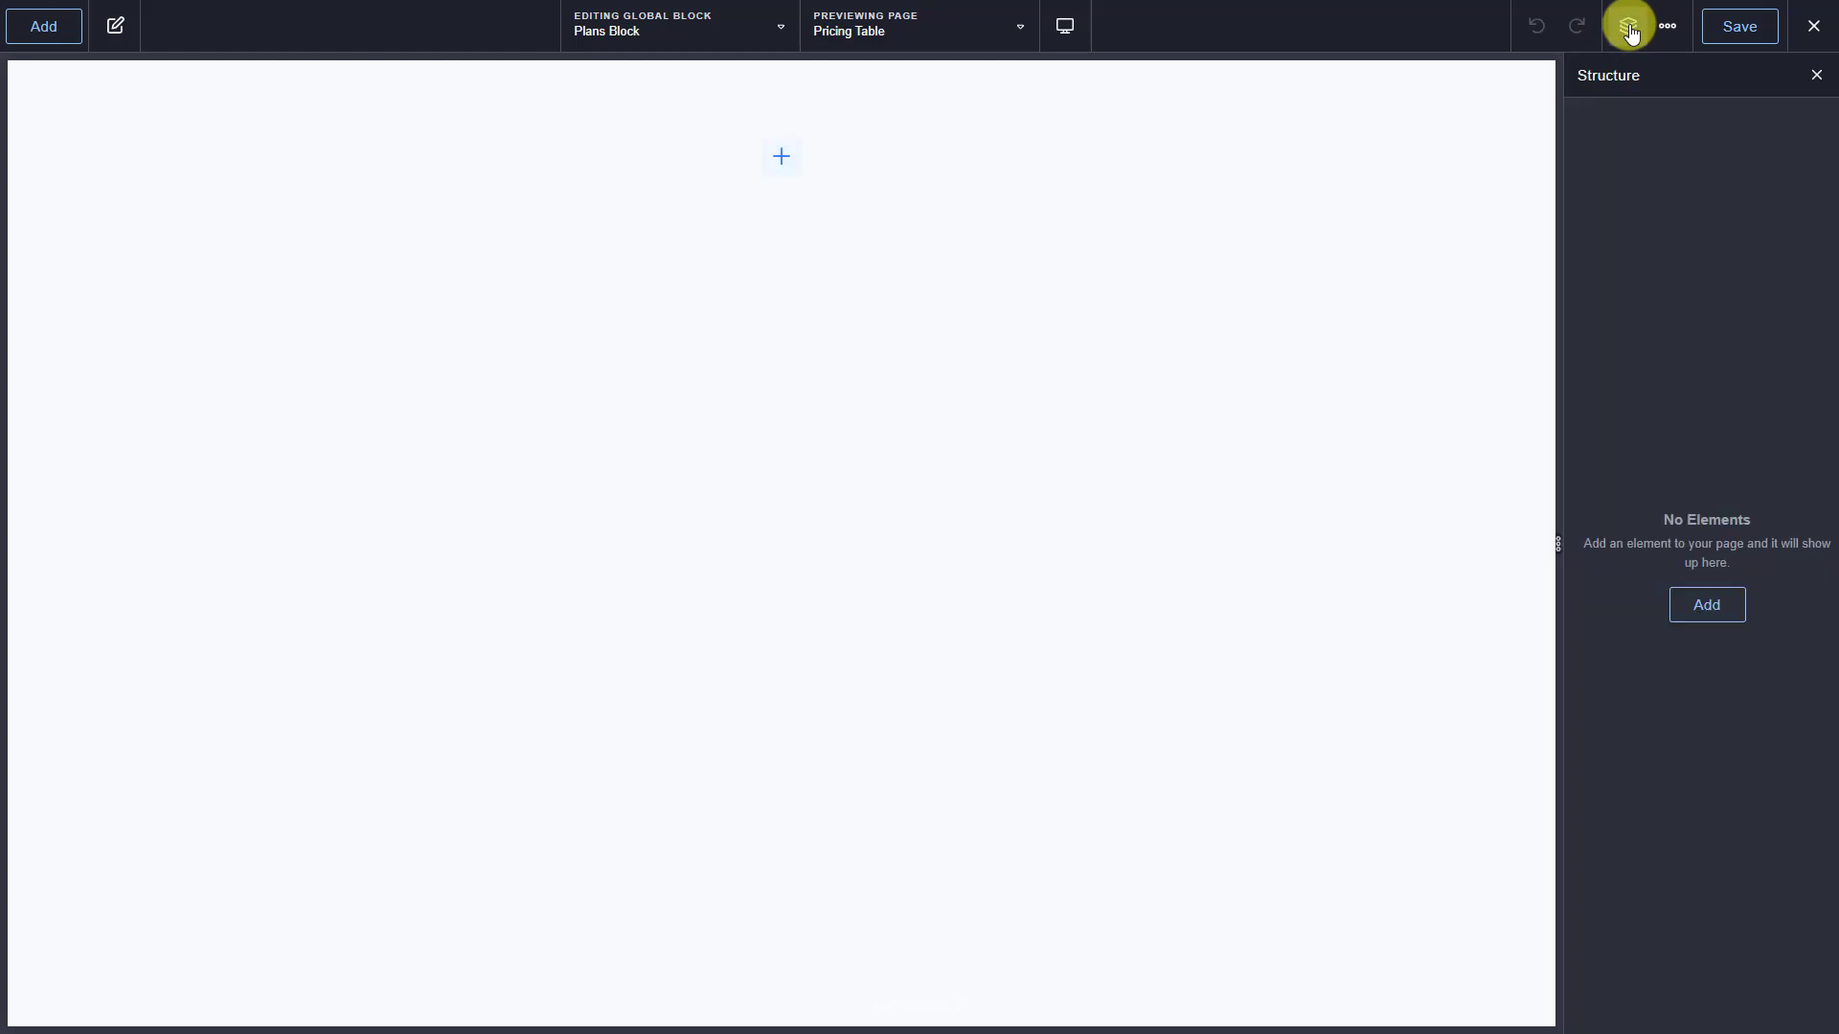
{"action": "left_click", "coordinate": [782, 156]}
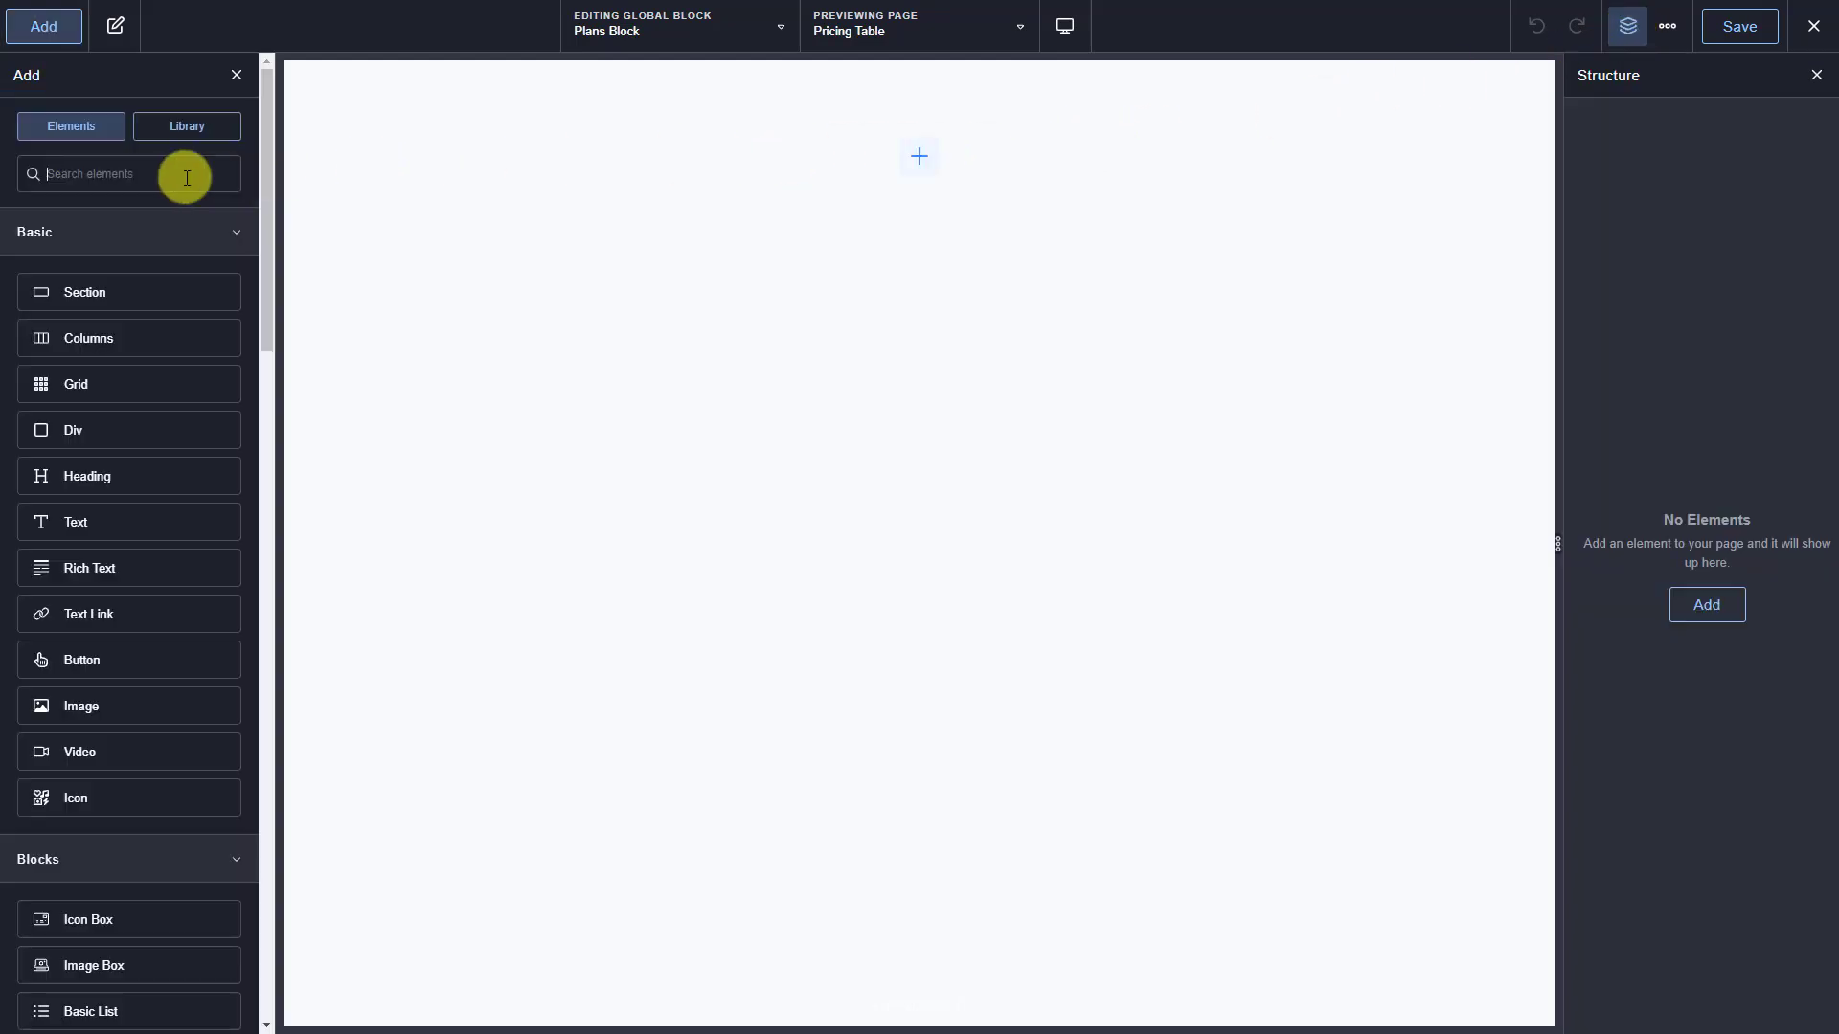
{"action": "type", "text": "div"}
{"action": "left_click", "coordinate": [164, 247]}
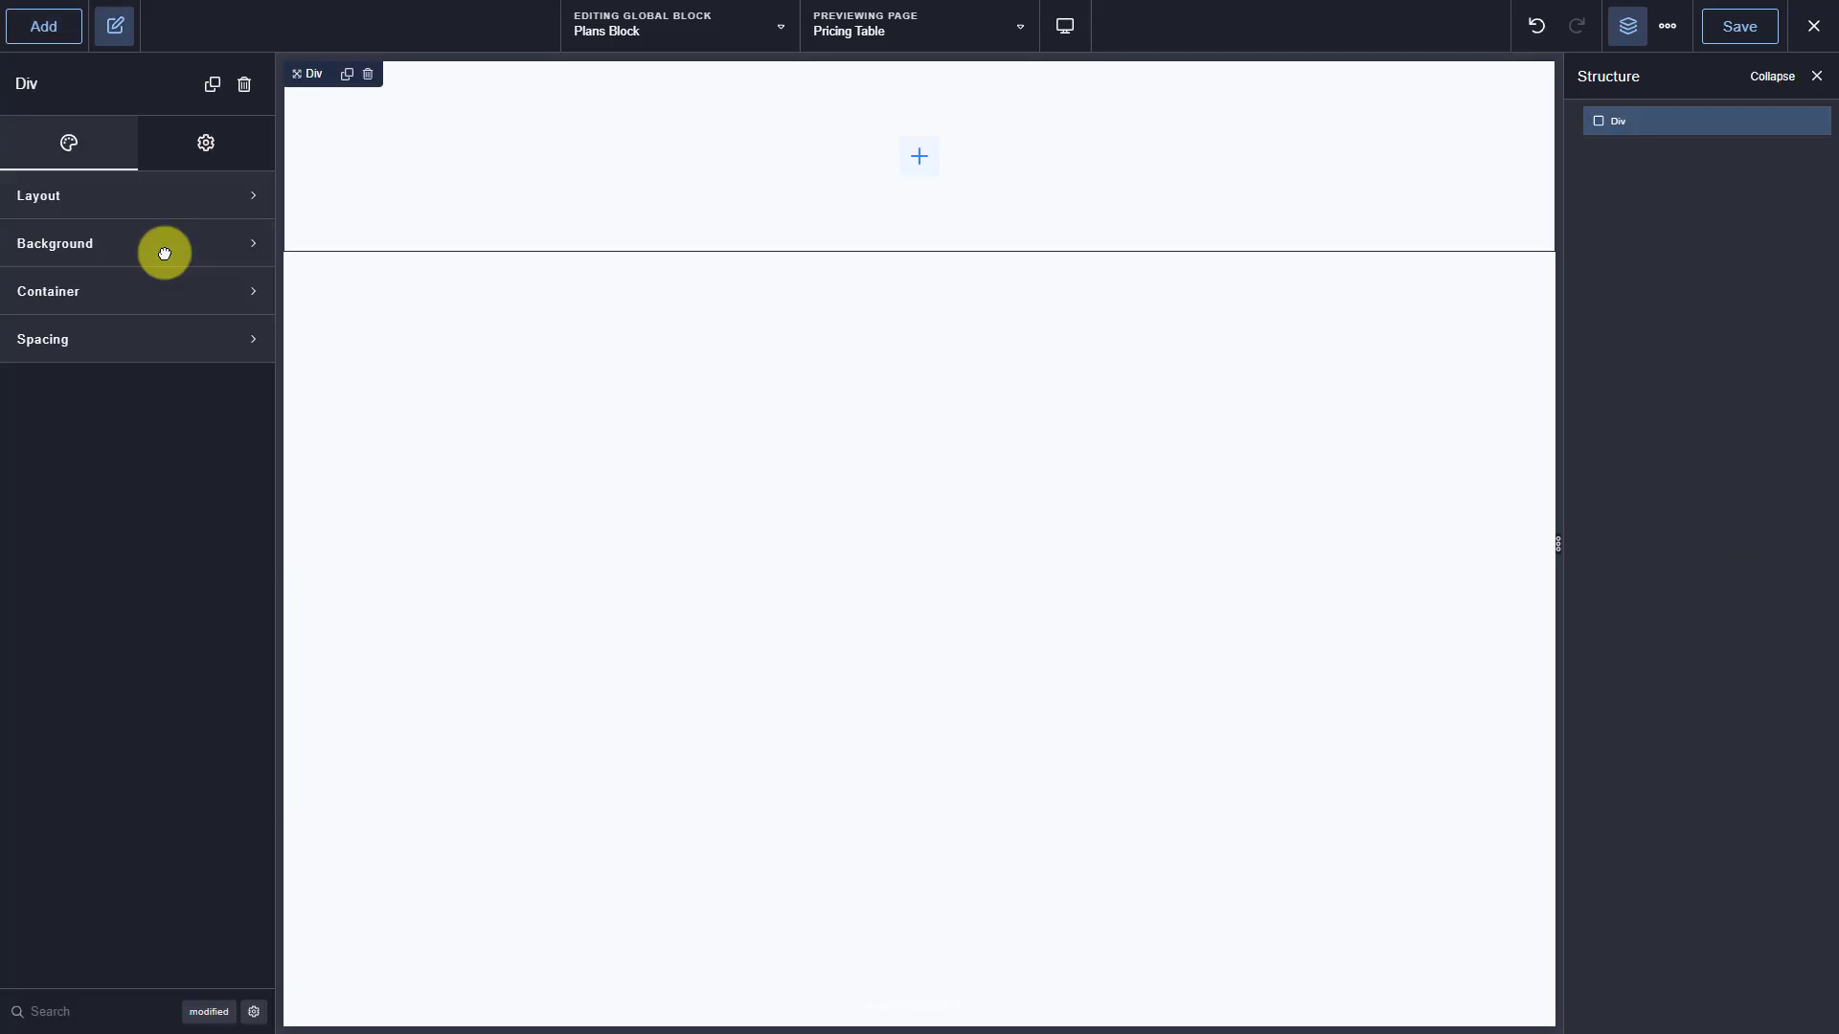
Add a Heading inside the Div and replace its text with the dynamic Title field from the Plans group.
{"action": "left_click", "coordinate": [44, 26]}
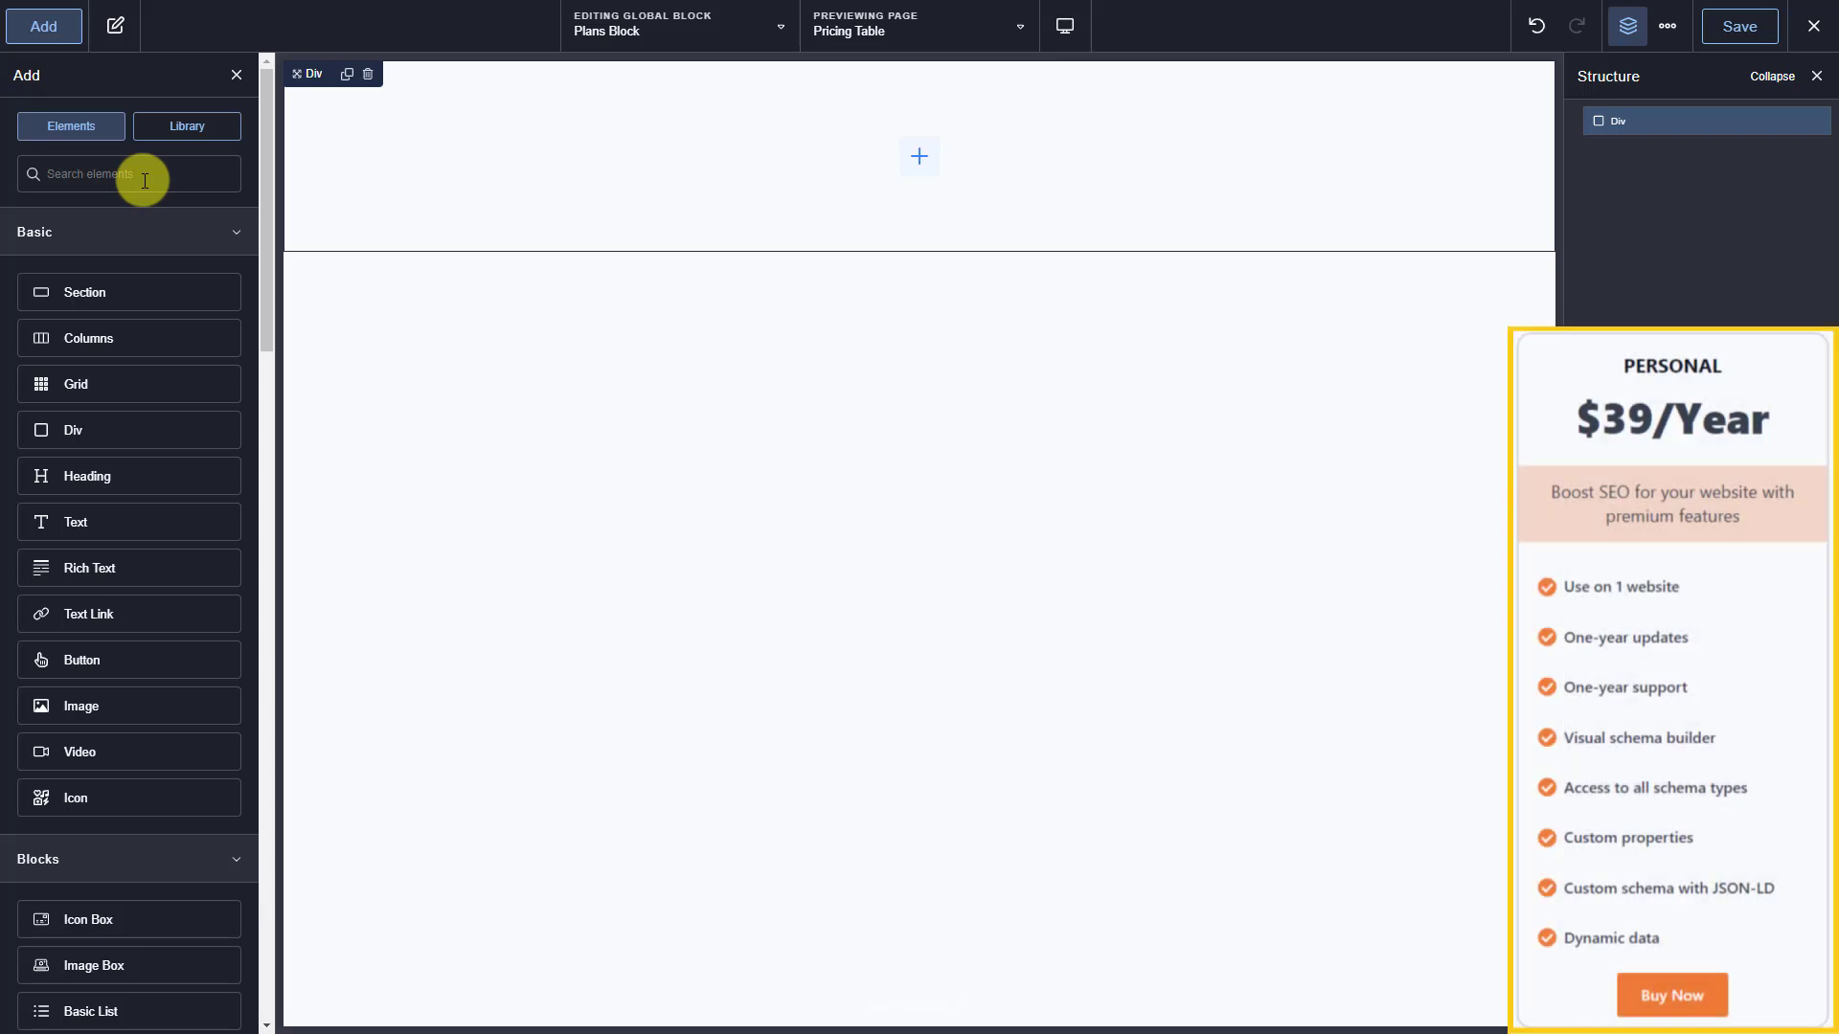
{"action": "type", "text": "head"}
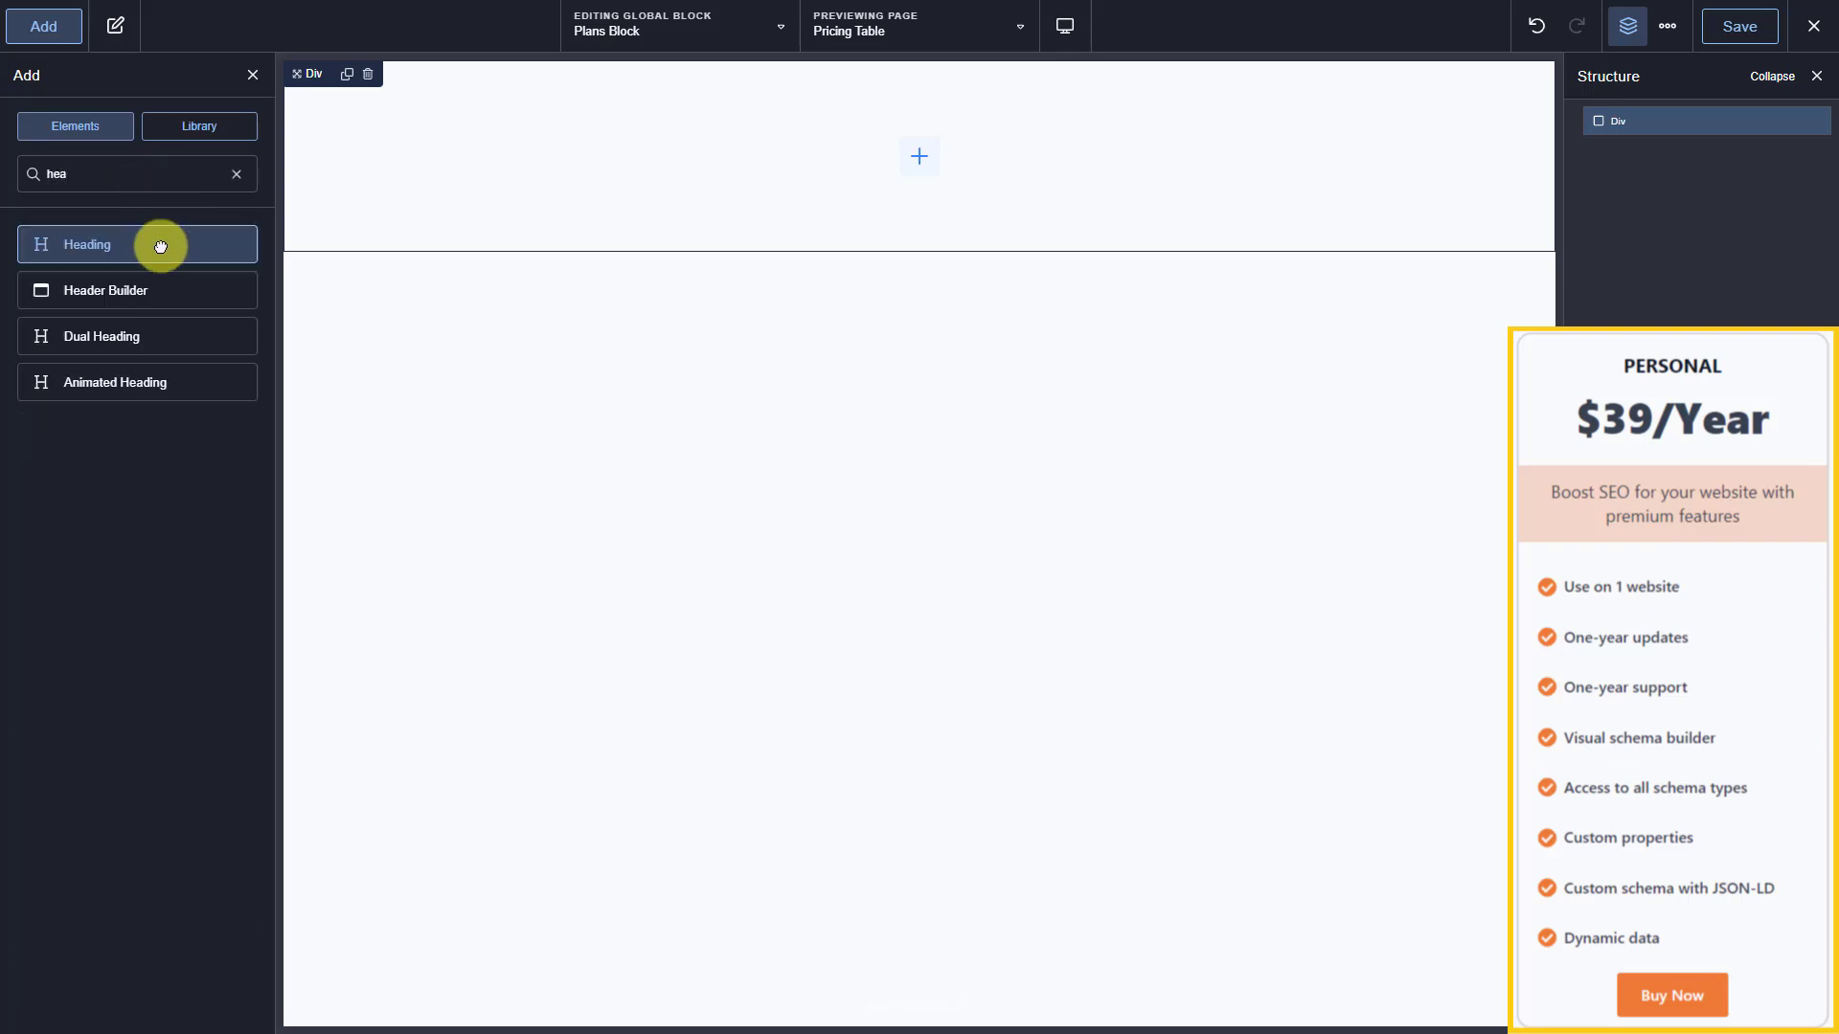
{"action": "left_click", "coordinate": [158, 247]}
{"action": "triple_click", "coordinate": [160, 247]}
{"action": "key", "text": "BackSpace"}
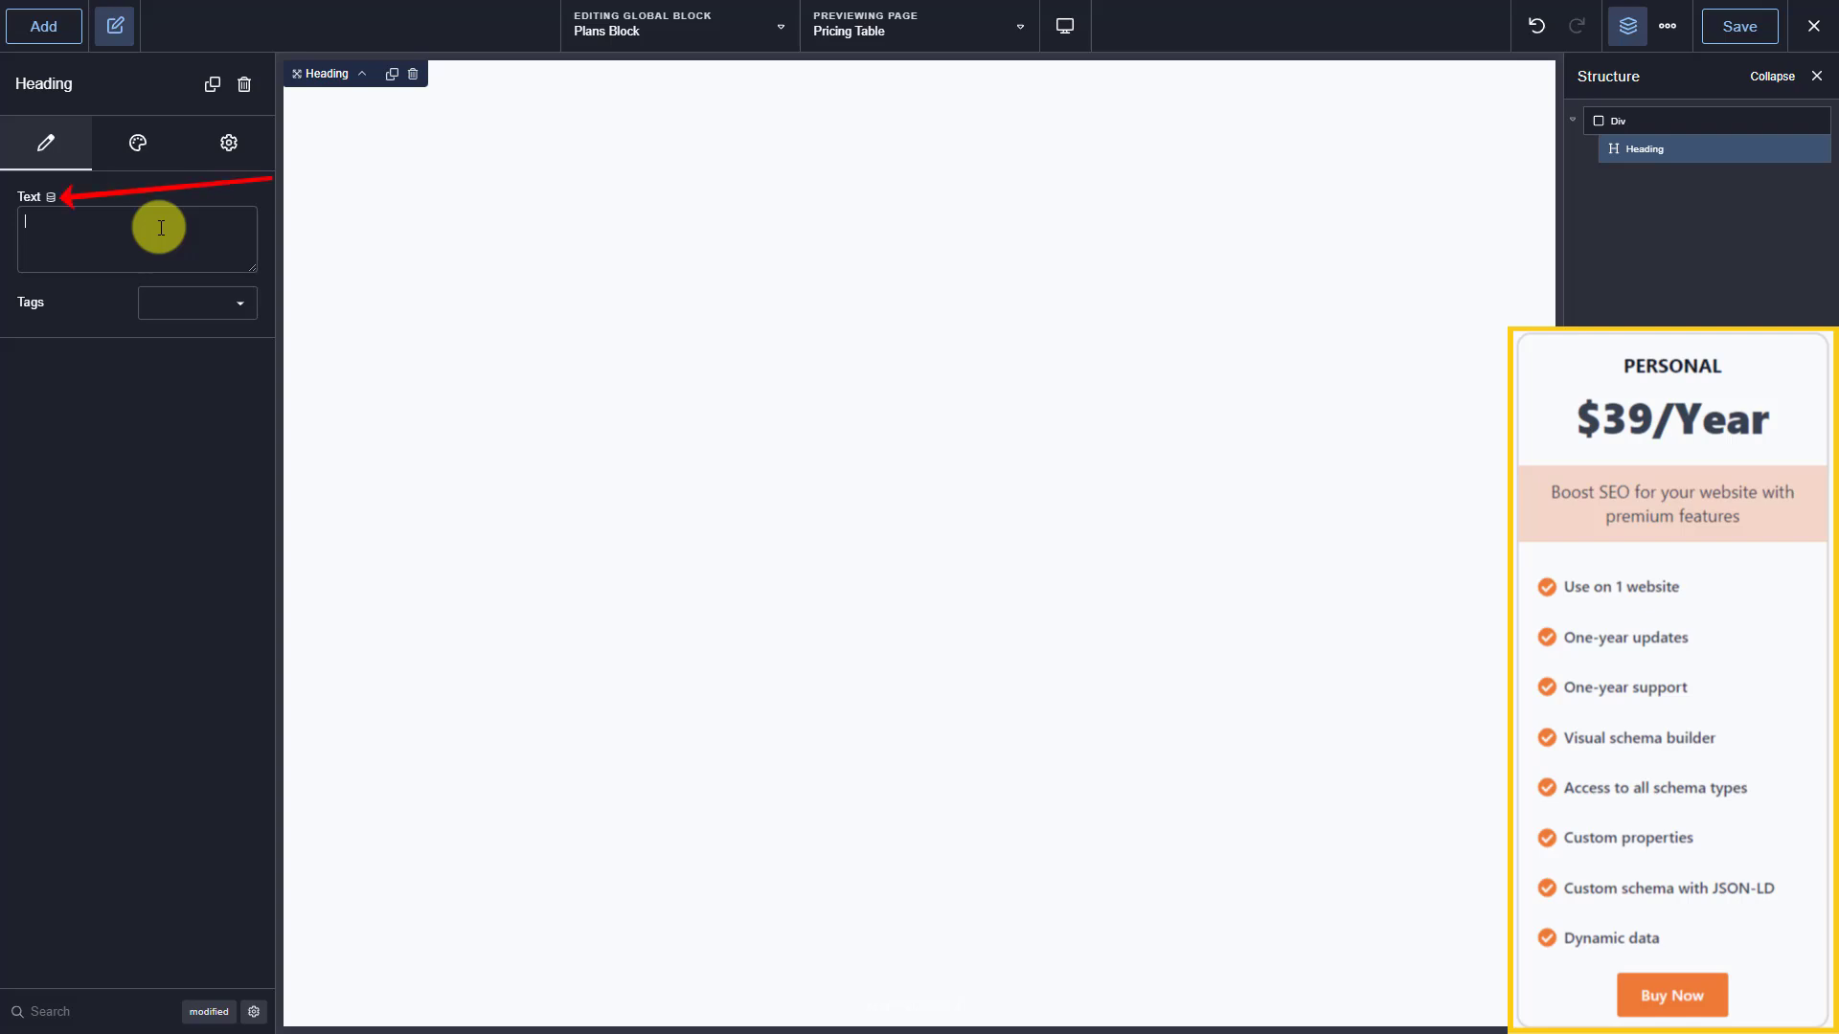
{"action": "left_click", "coordinate": [50, 196]}
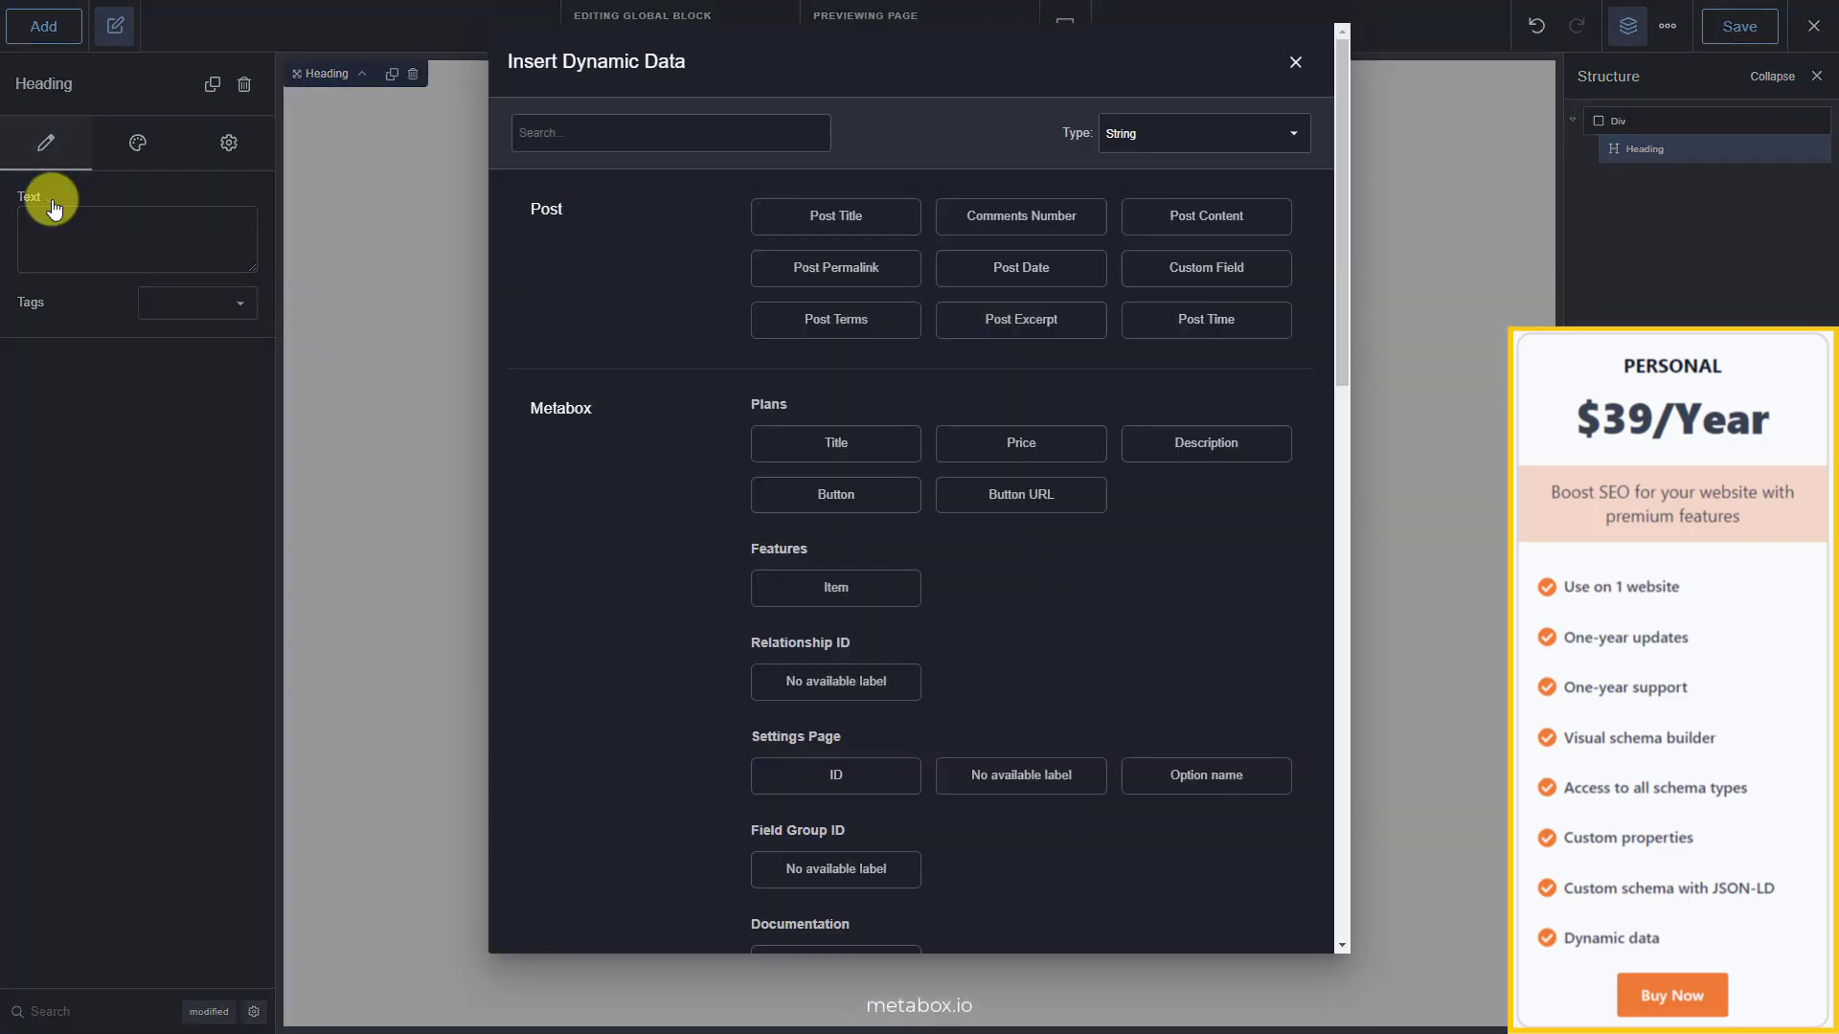
{"action": "left_click", "coordinate": [839, 447]}
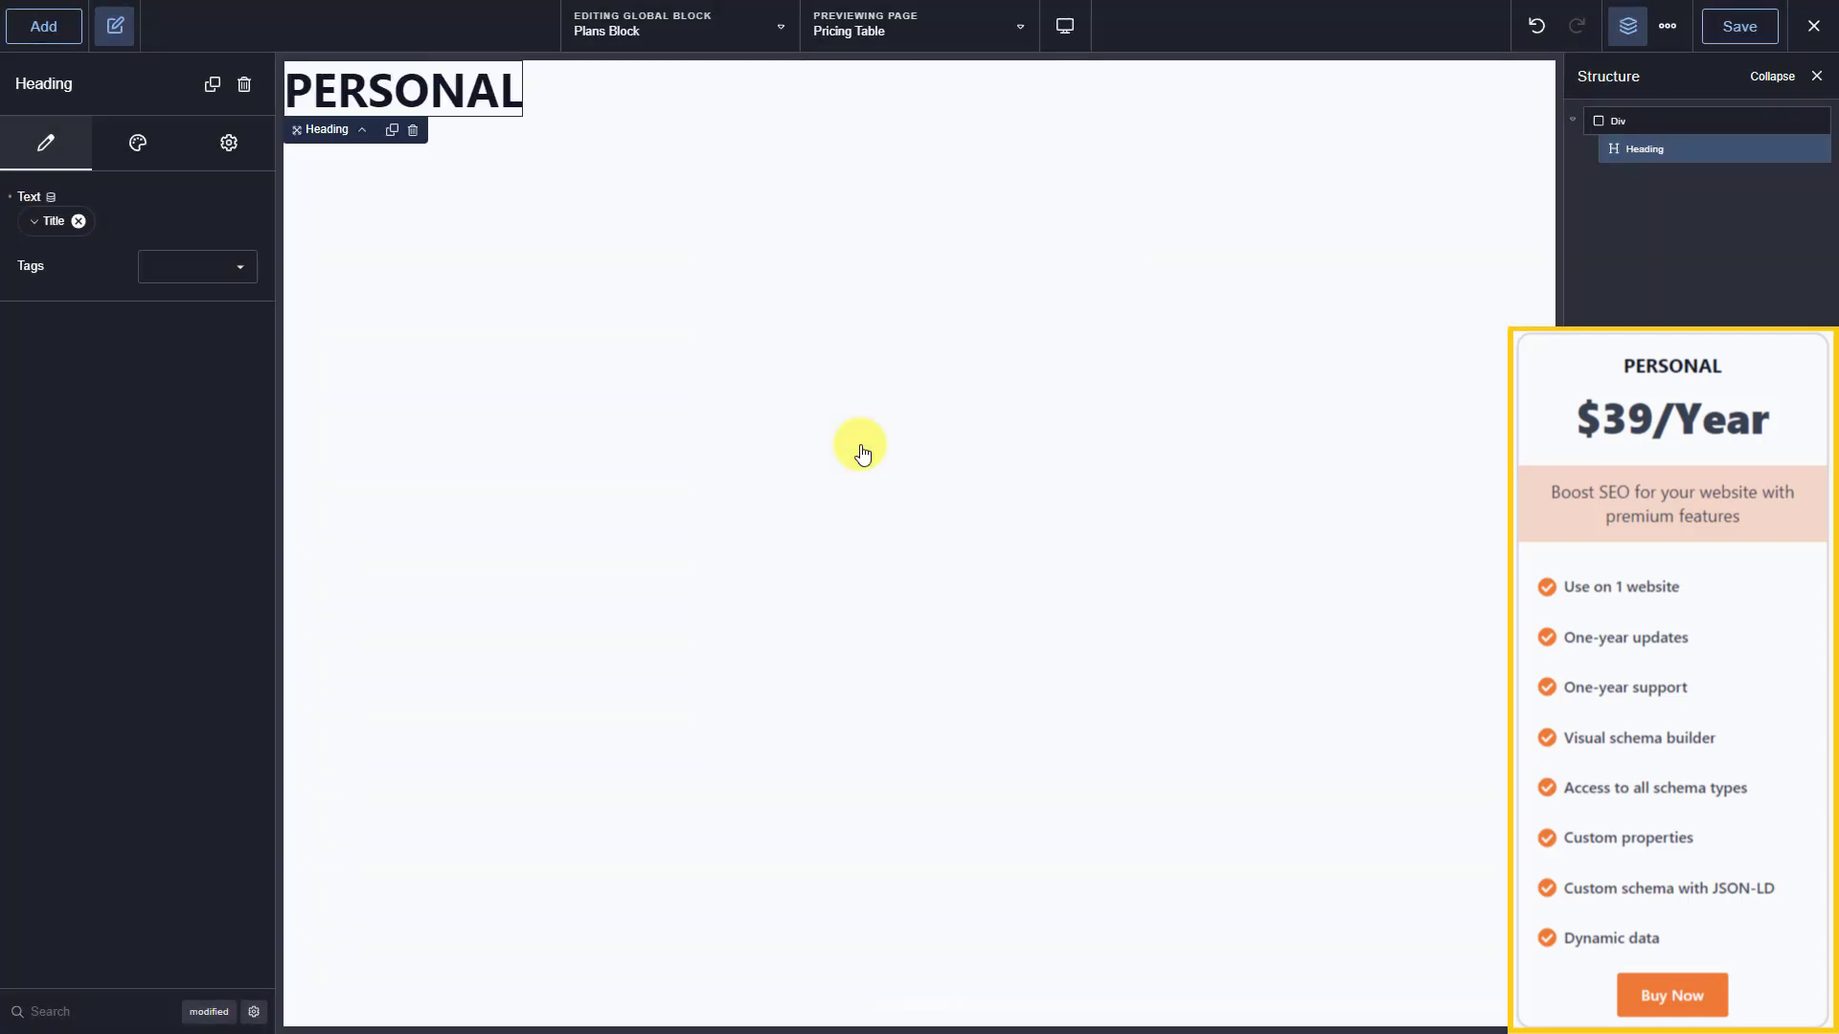
Add a Text element below the heading and replace its text with the dynamic Price field from the Plans group.
{"action": "left_click", "coordinate": [43, 26]}
{"action": "type", "text": "text"}
{"action": "left_click", "coordinate": [120, 244]}
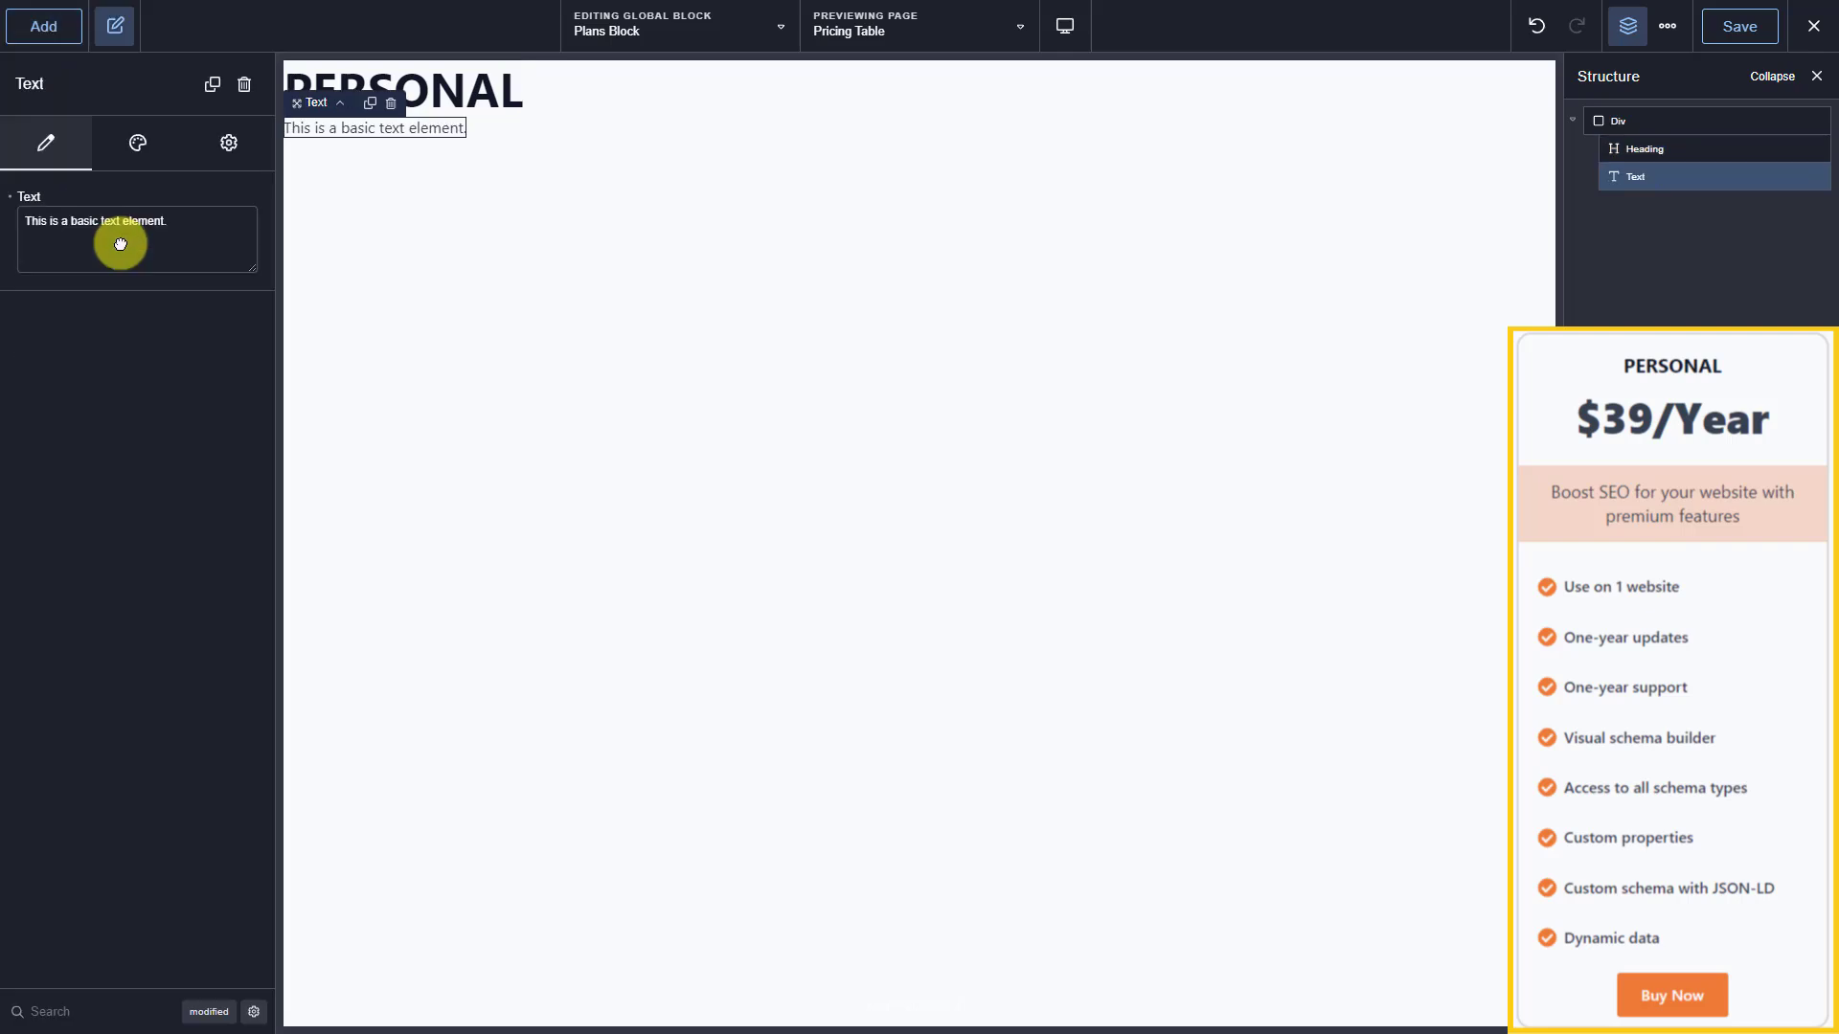
{"action": "triple_click", "coordinate": [230, 226]}
{"action": "key", "text": "BackSpace"}
{"action": "left_click", "coordinate": [54, 201]}
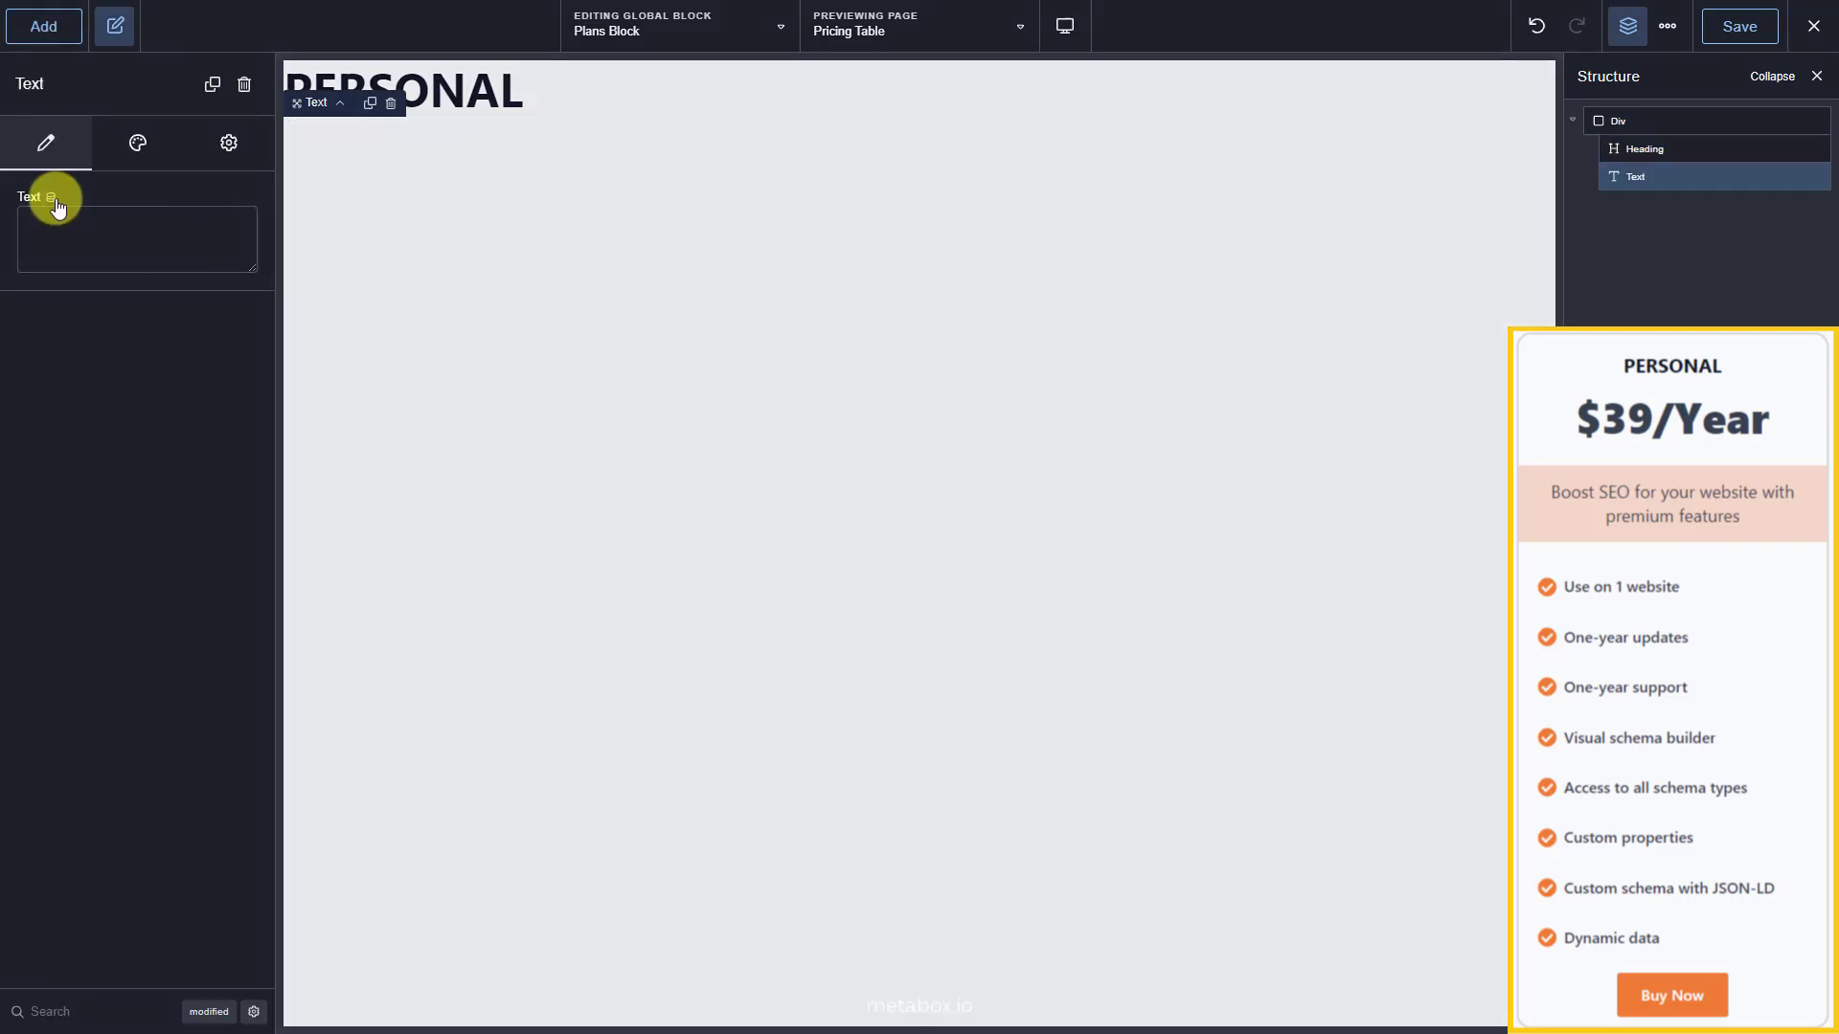
{"action": "left_click", "coordinate": [1067, 450]}
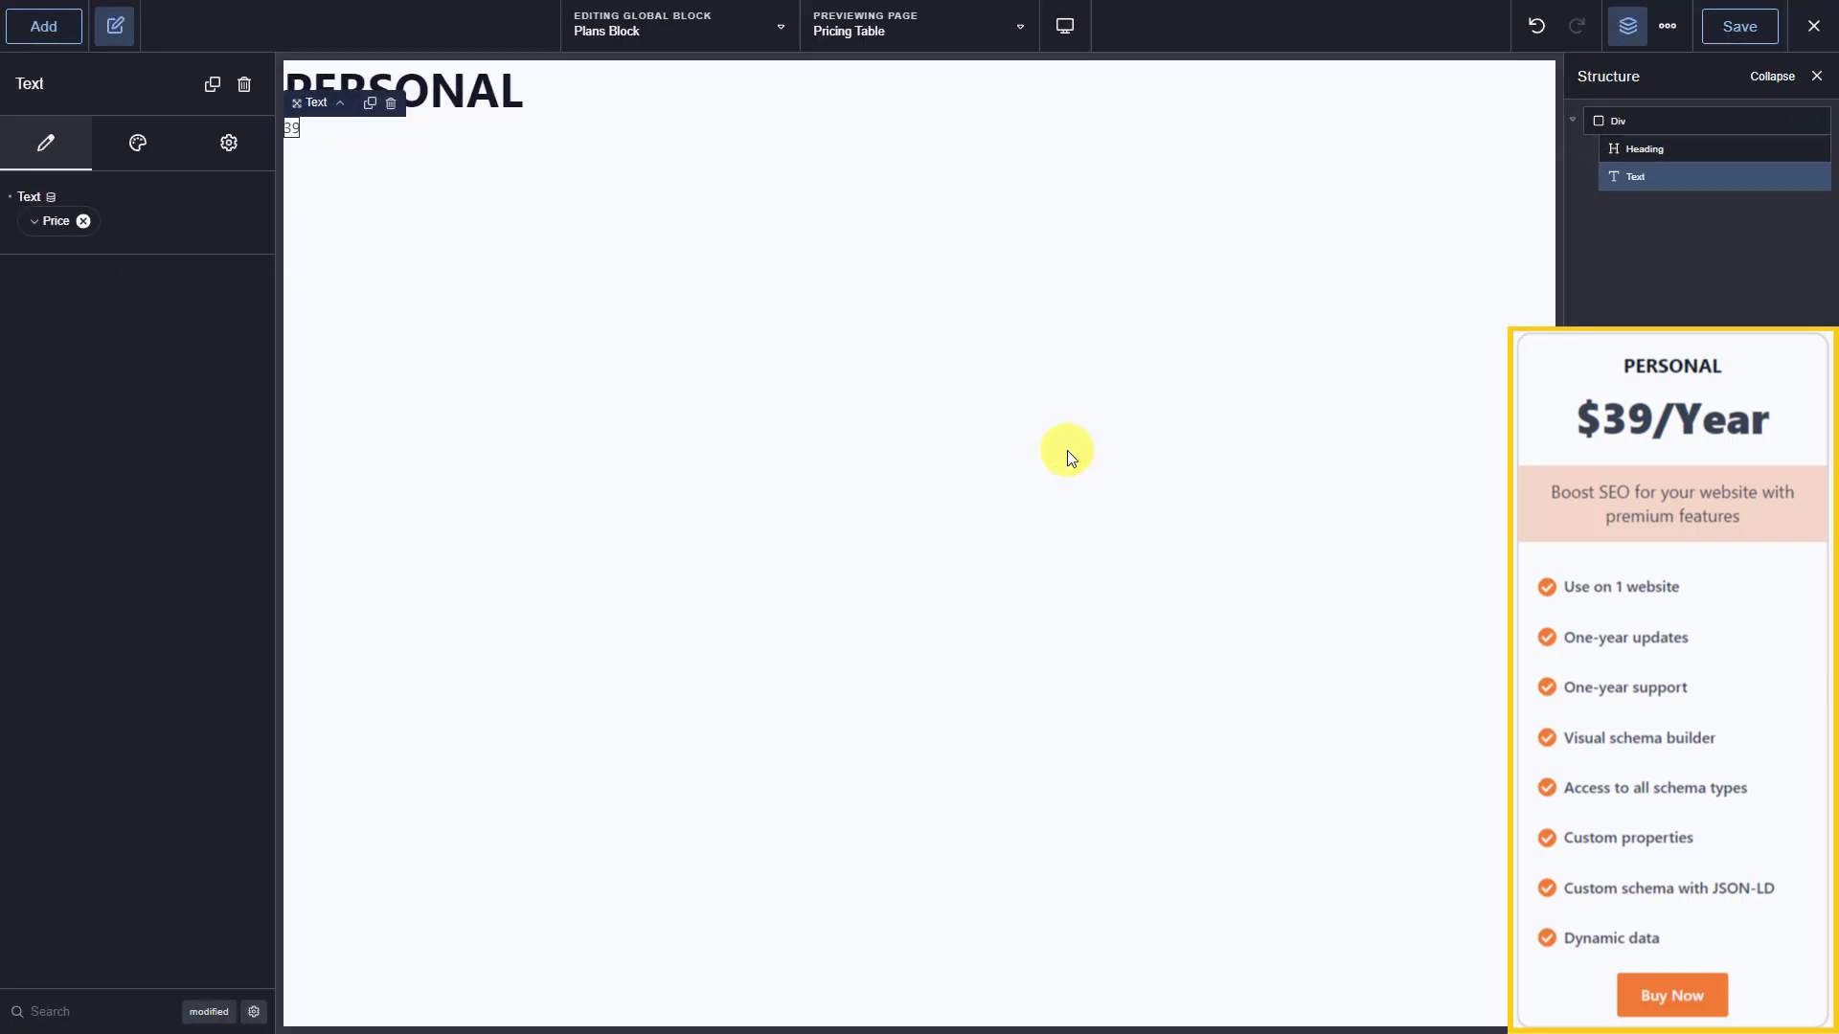
In the Price field's advanced options, prepend "$" and append "/Year" to the value.
{"action": "left_click", "coordinate": [55, 221]}
{"action": "left_click", "coordinate": [224, 310]}
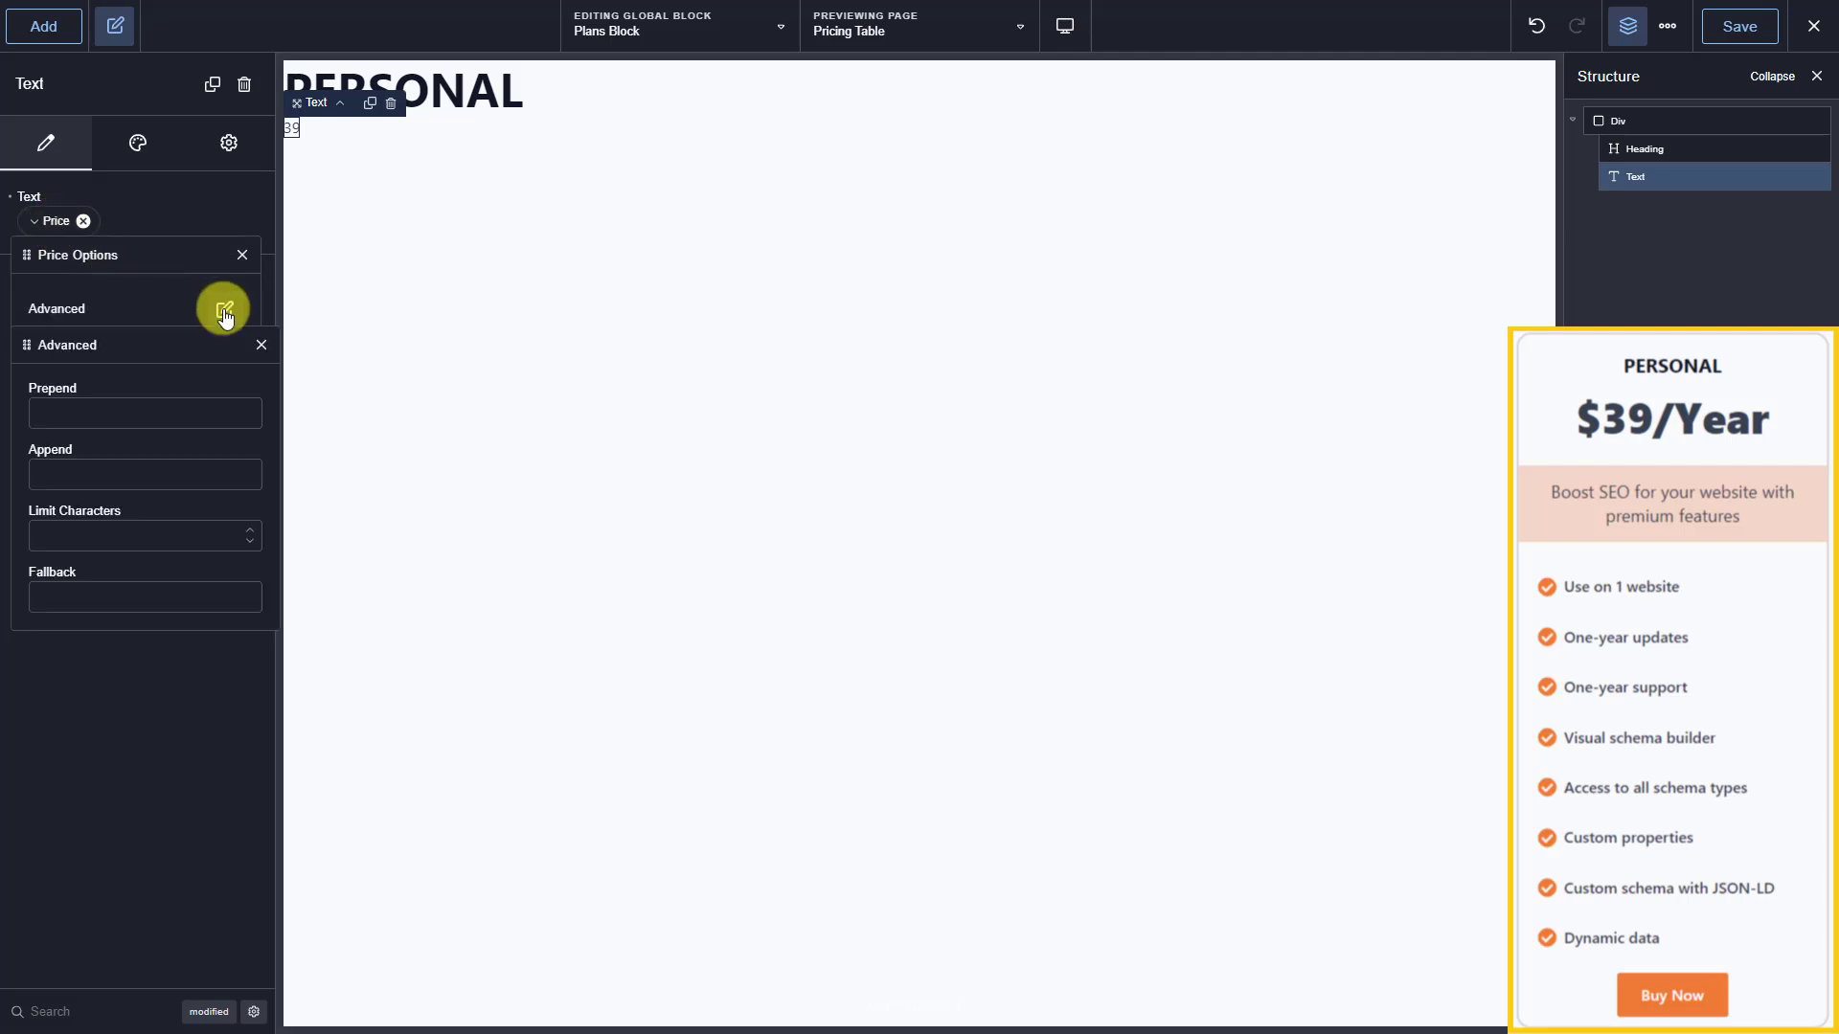
{"action": "left_click", "coordinate": [205, 412]}
{"action": "type", "text": "$"}
{"action": "left_click", "coordinate": [201, 475]}
{"action": "type", "text": "/Year"}
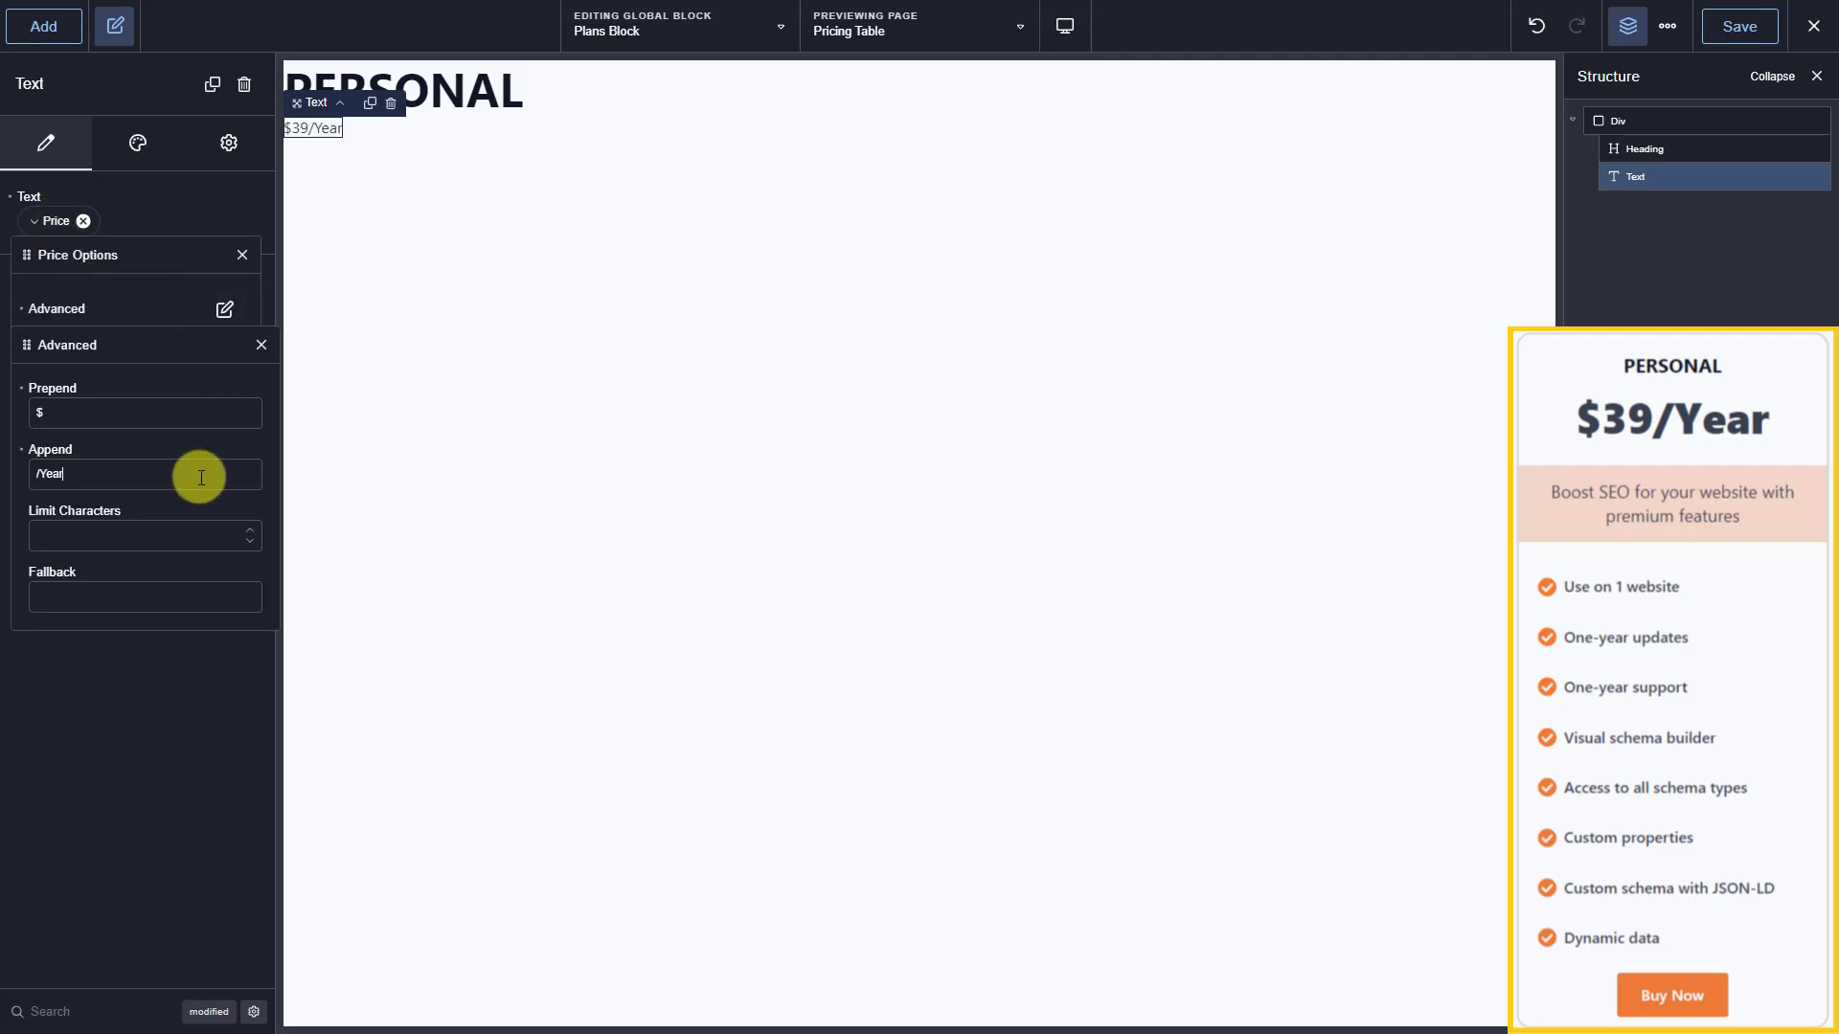
Add another Text element below the price and replace its text with the dynamic Description field from the Plans group.
{"action": "left_click", "coordinate": [46, 28]}
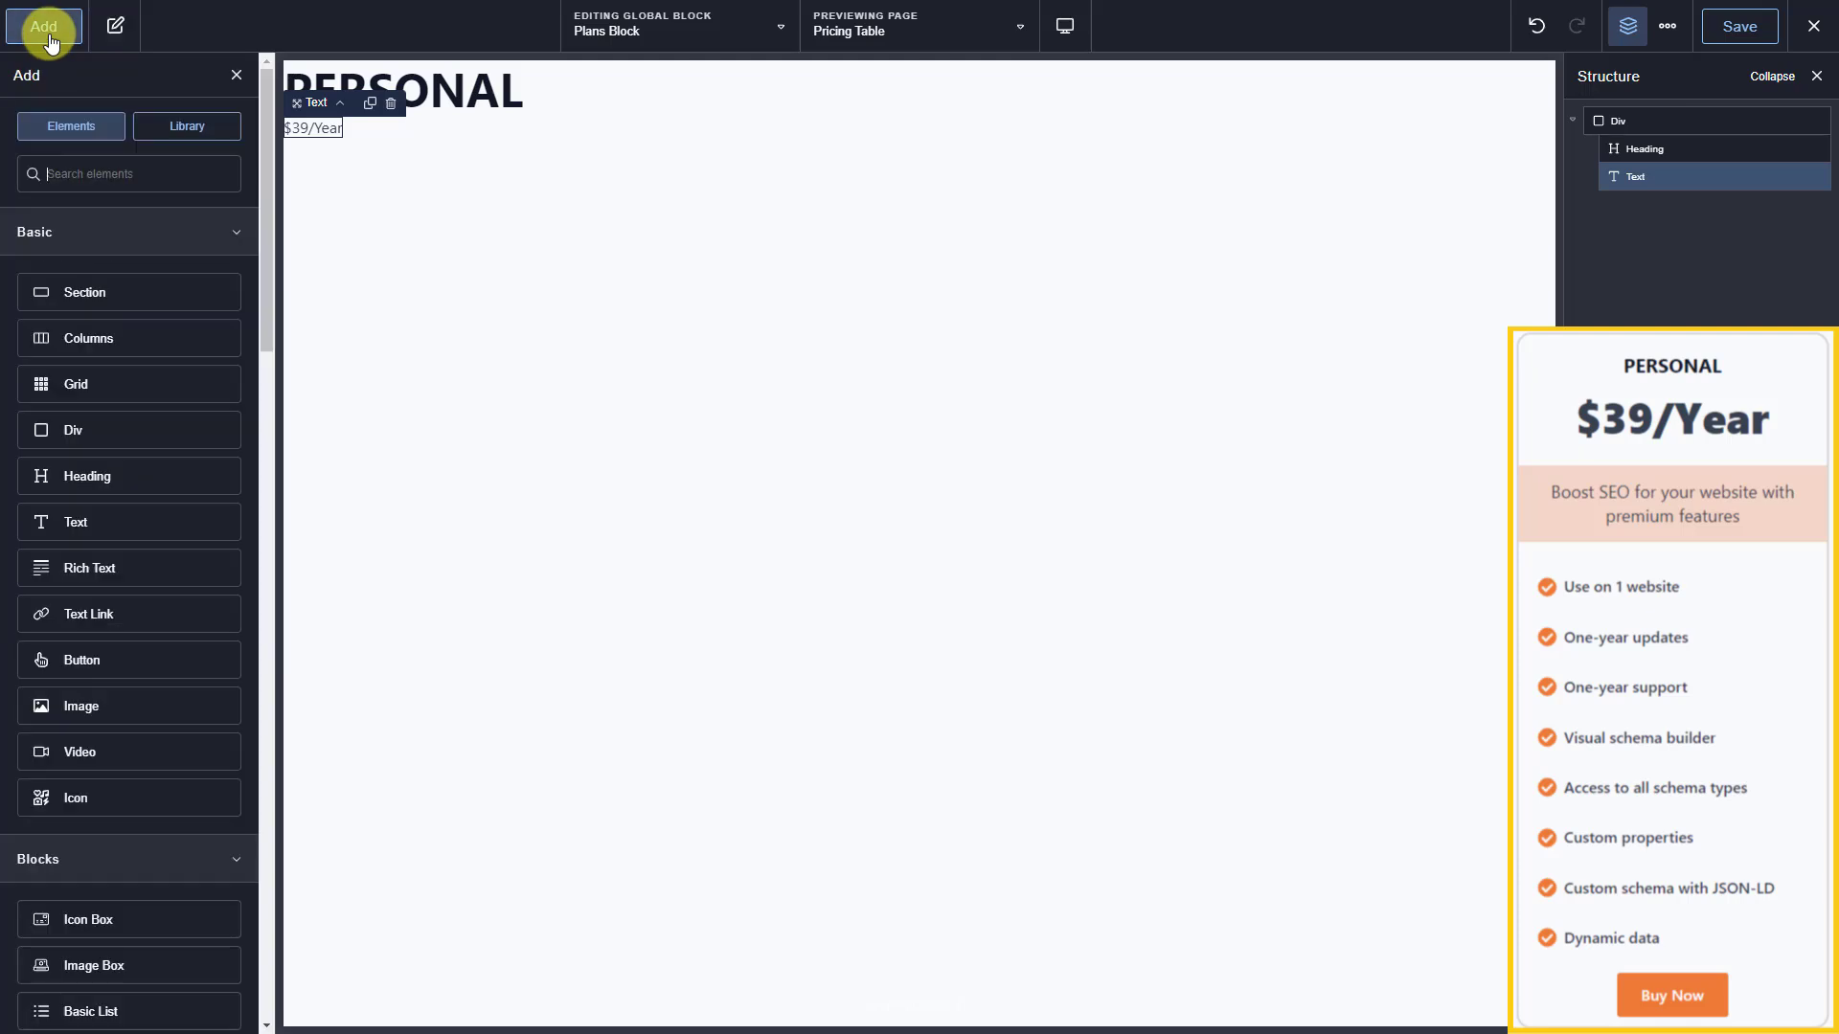
{"action": "type", "text": "text"}
{"action": "left_click", "coordinate": [126, 246]}
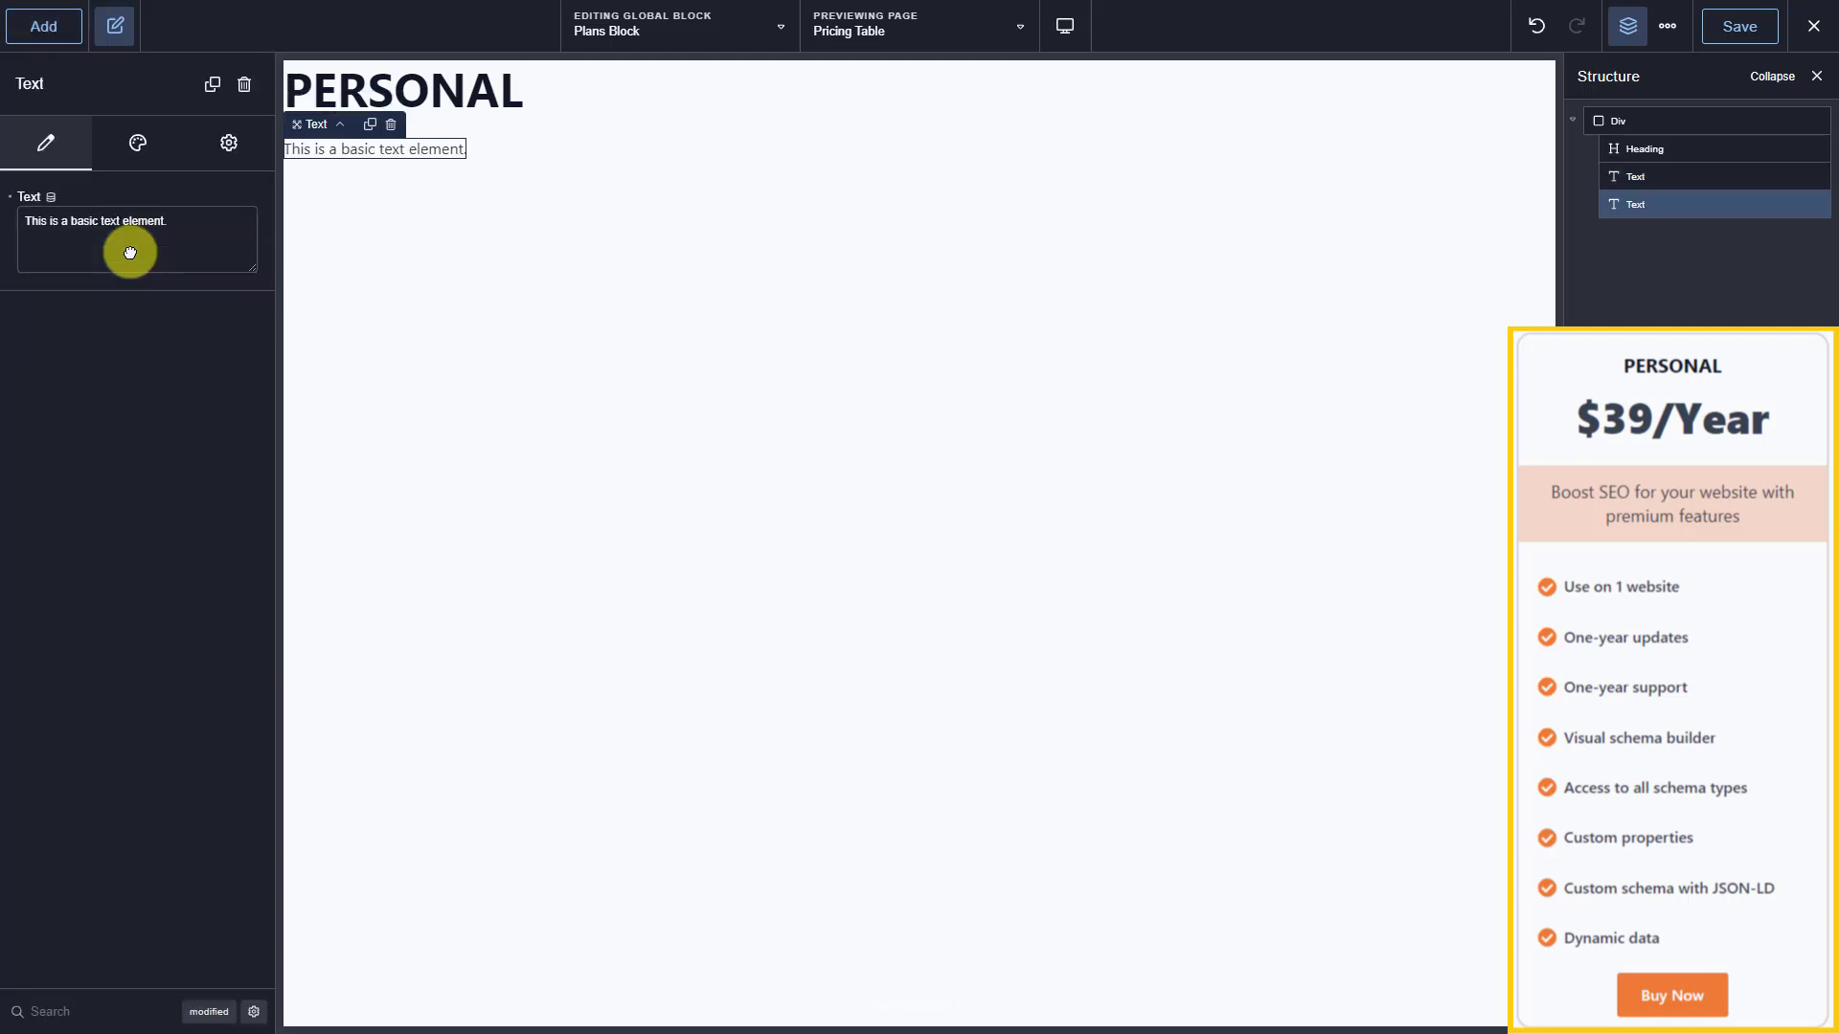
{"action": "triple_click", "coordinate": [182, 229]}
{"action": "key", "text": "BackSpace"}
{"action": "left_click", "coordinate": [48, 198]}
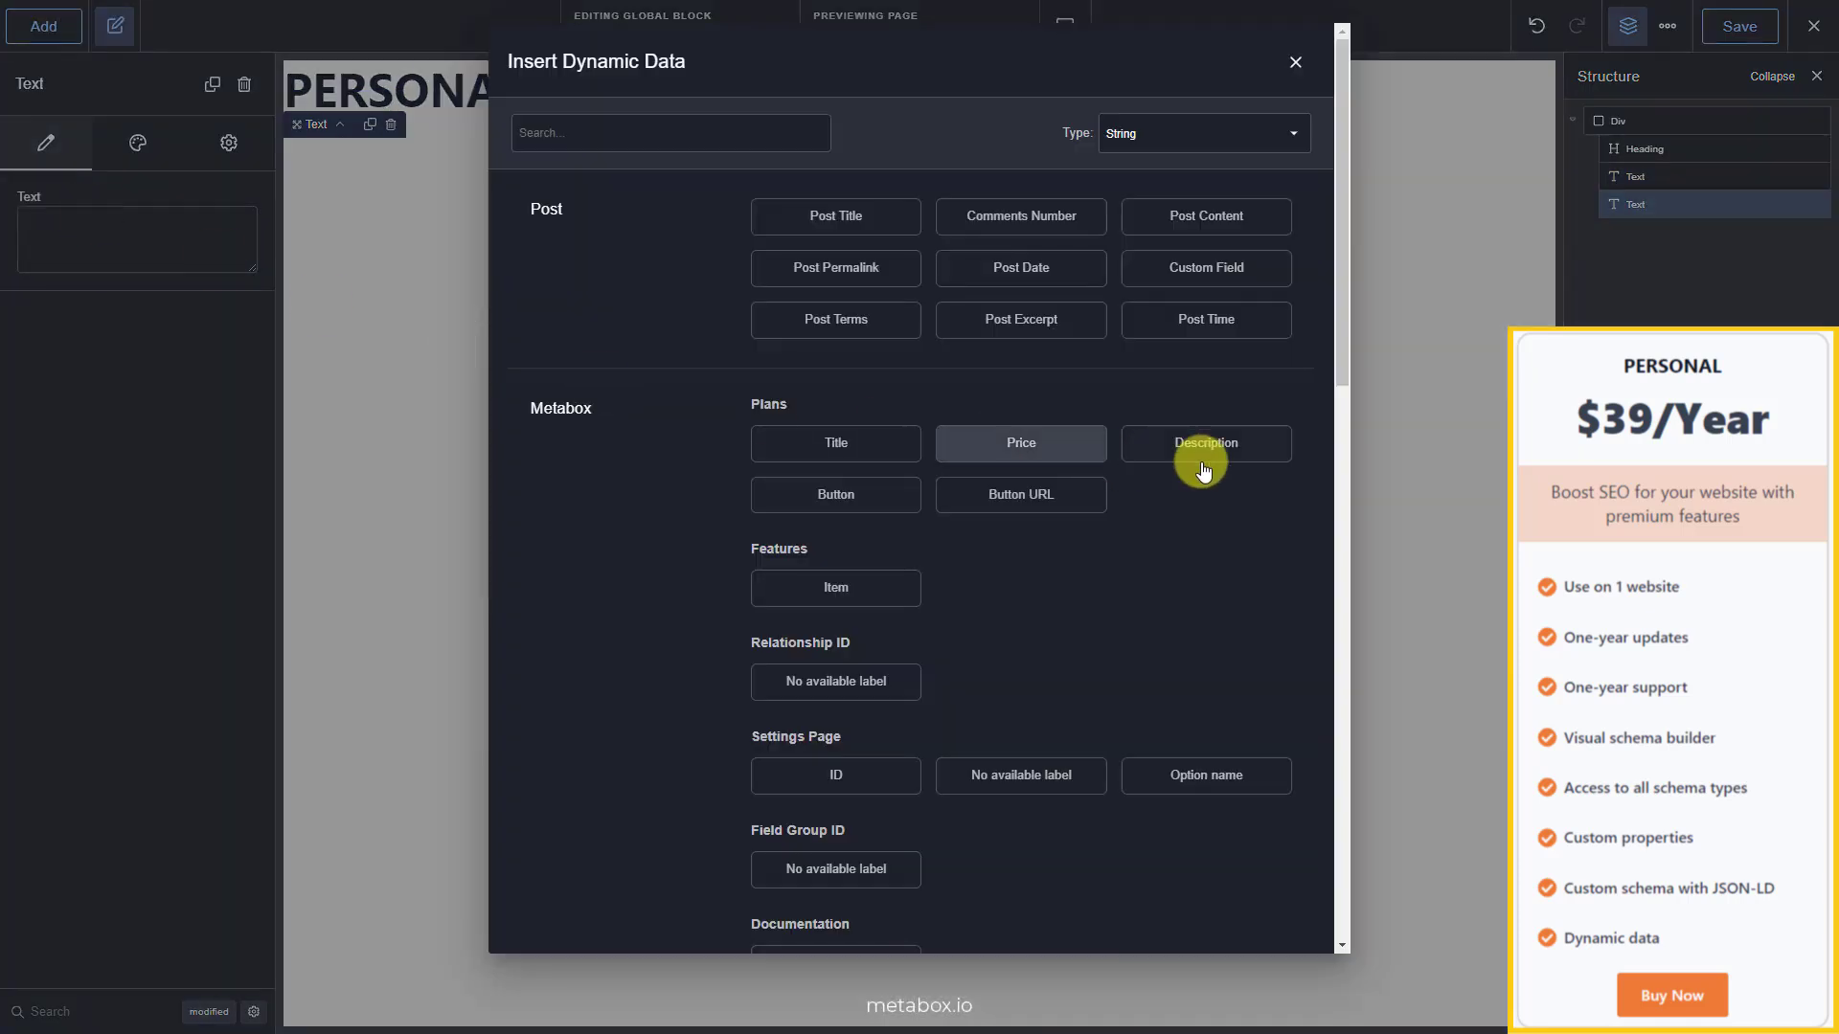
{"action": "left_click", "coordinate": [1259, 452]}
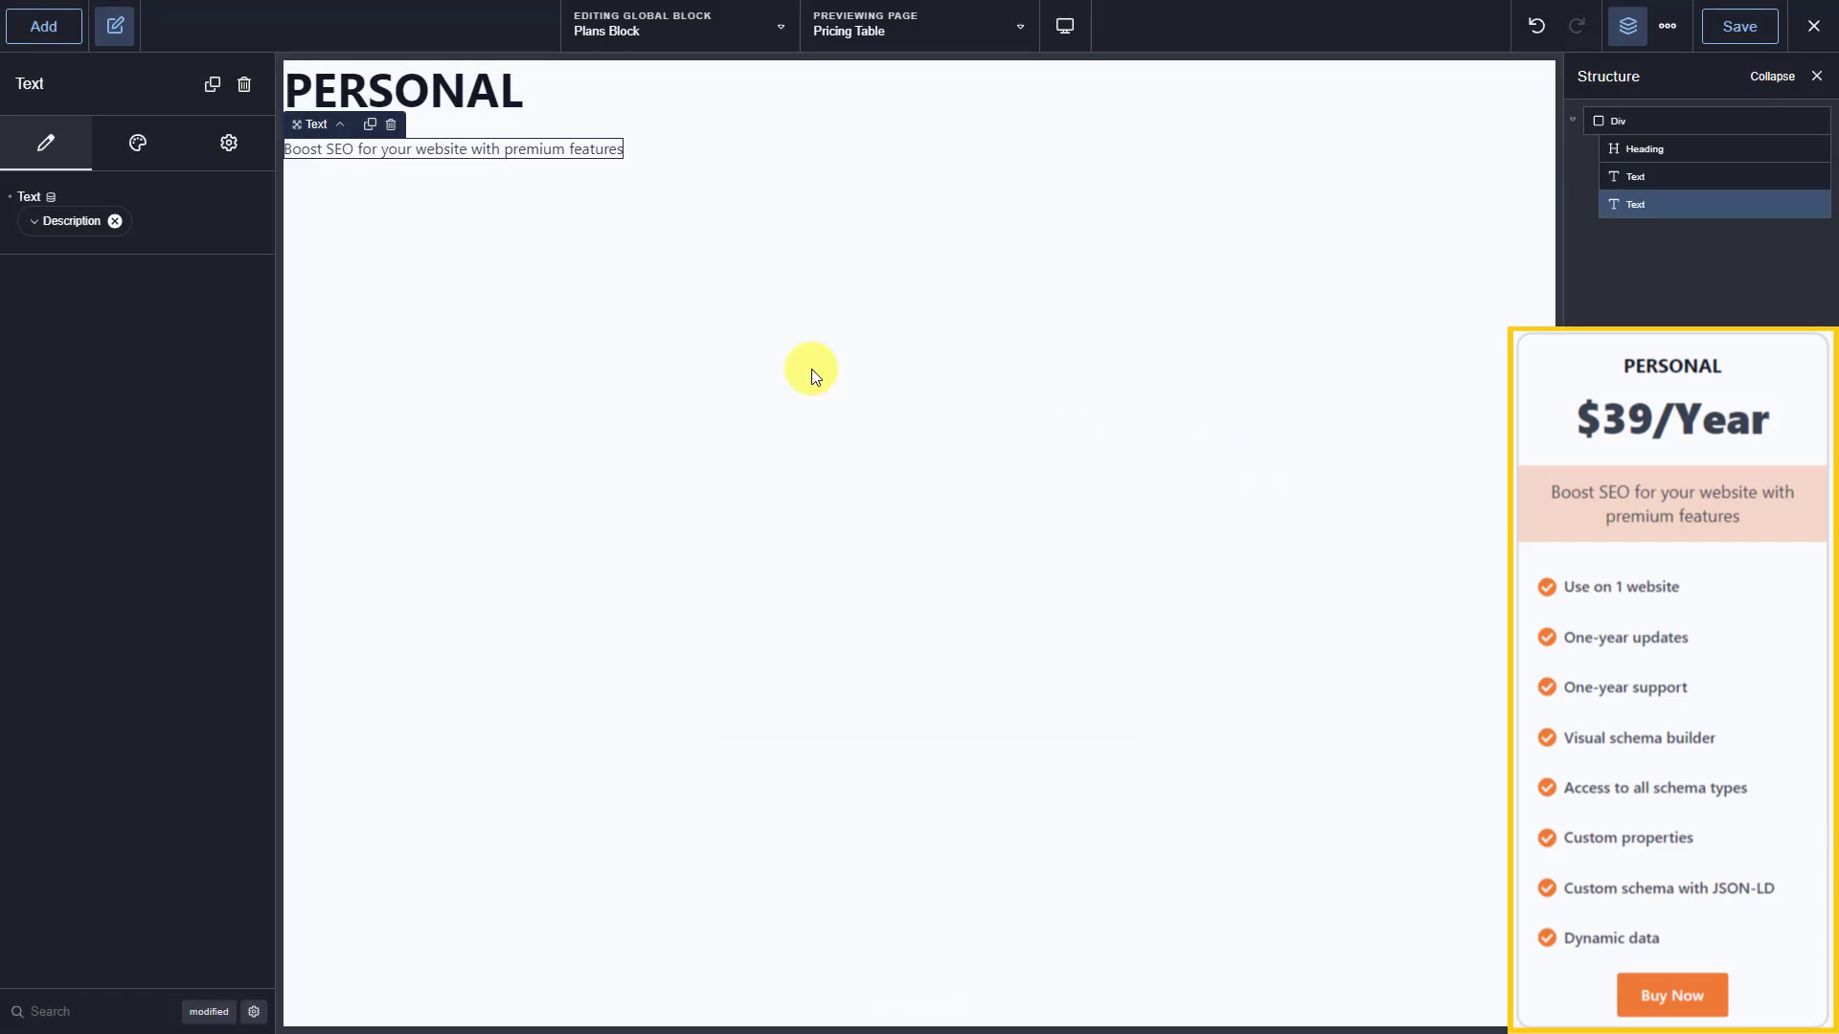
Add a Repeater Field below the description, using Pricing Feature Block as its global block and Features as its repeater field.
{"action": "left_click", "coordinate": [48, 30]}
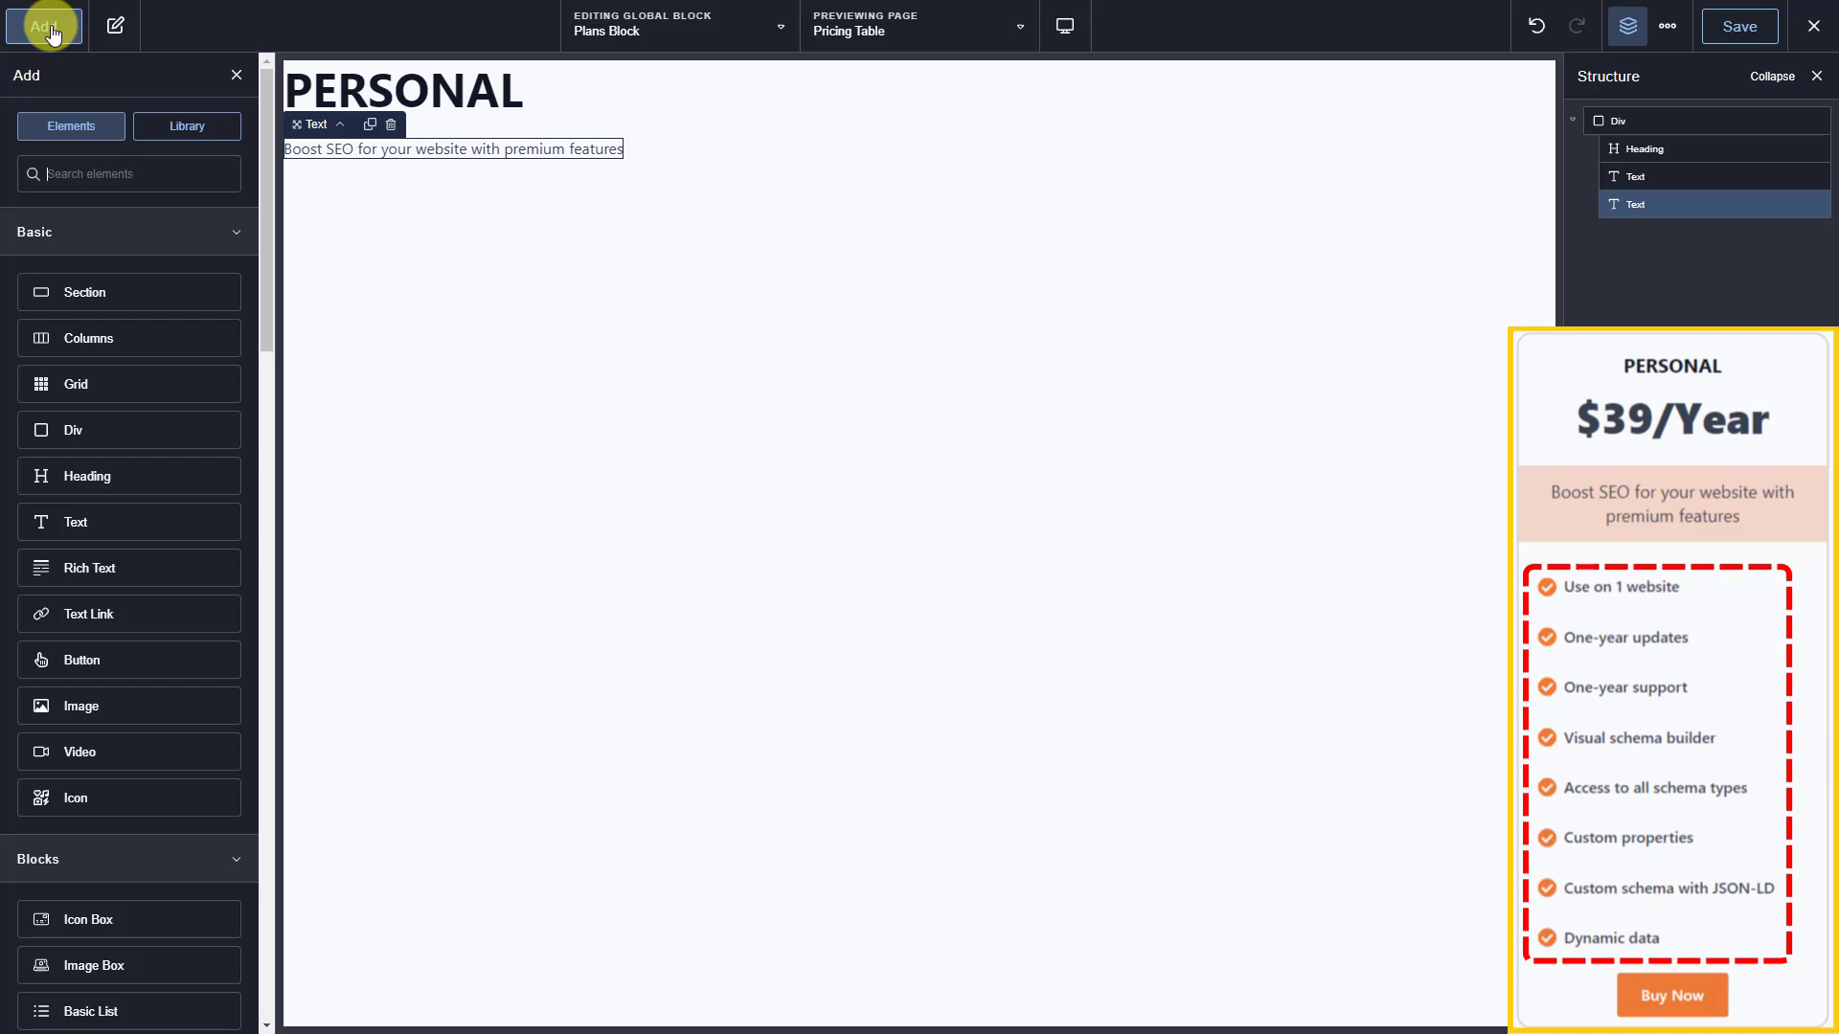
{"action": "type", "text": "re"}
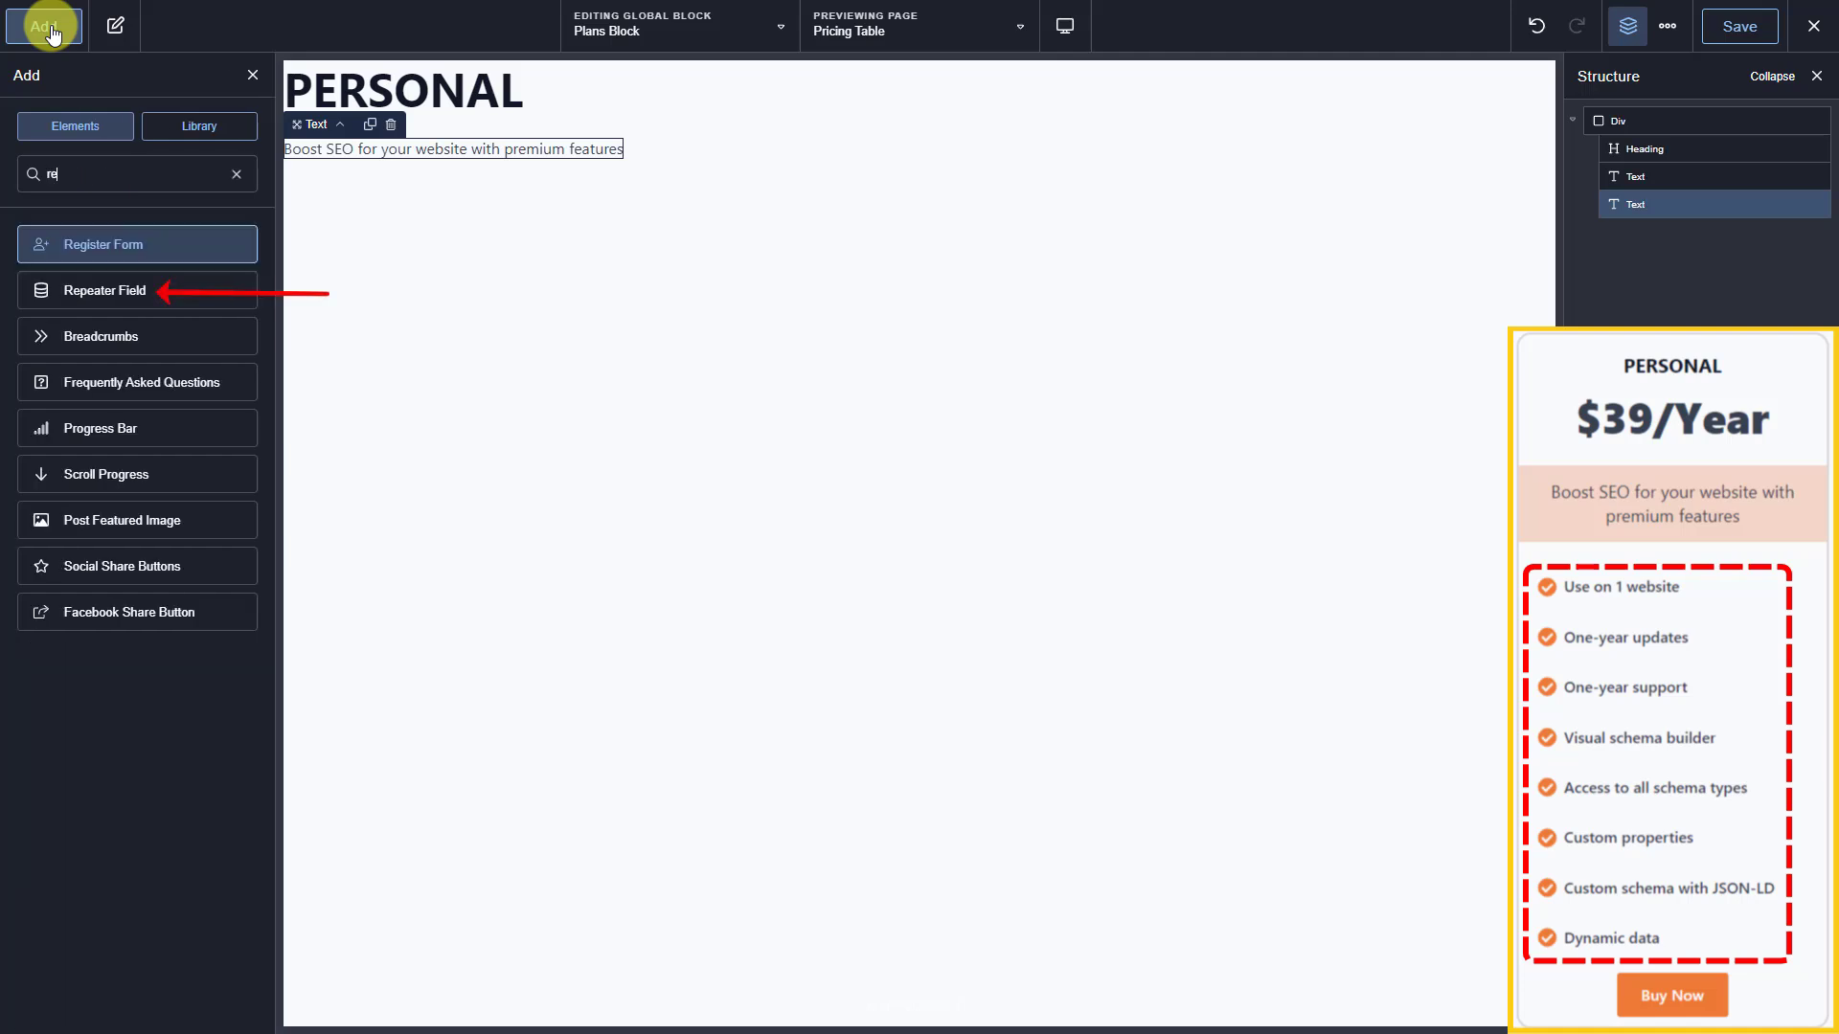
{"action": "left_click", "coordinate": [177, 292]}
{"action": "left_click", "coordinate": [209, 271]}
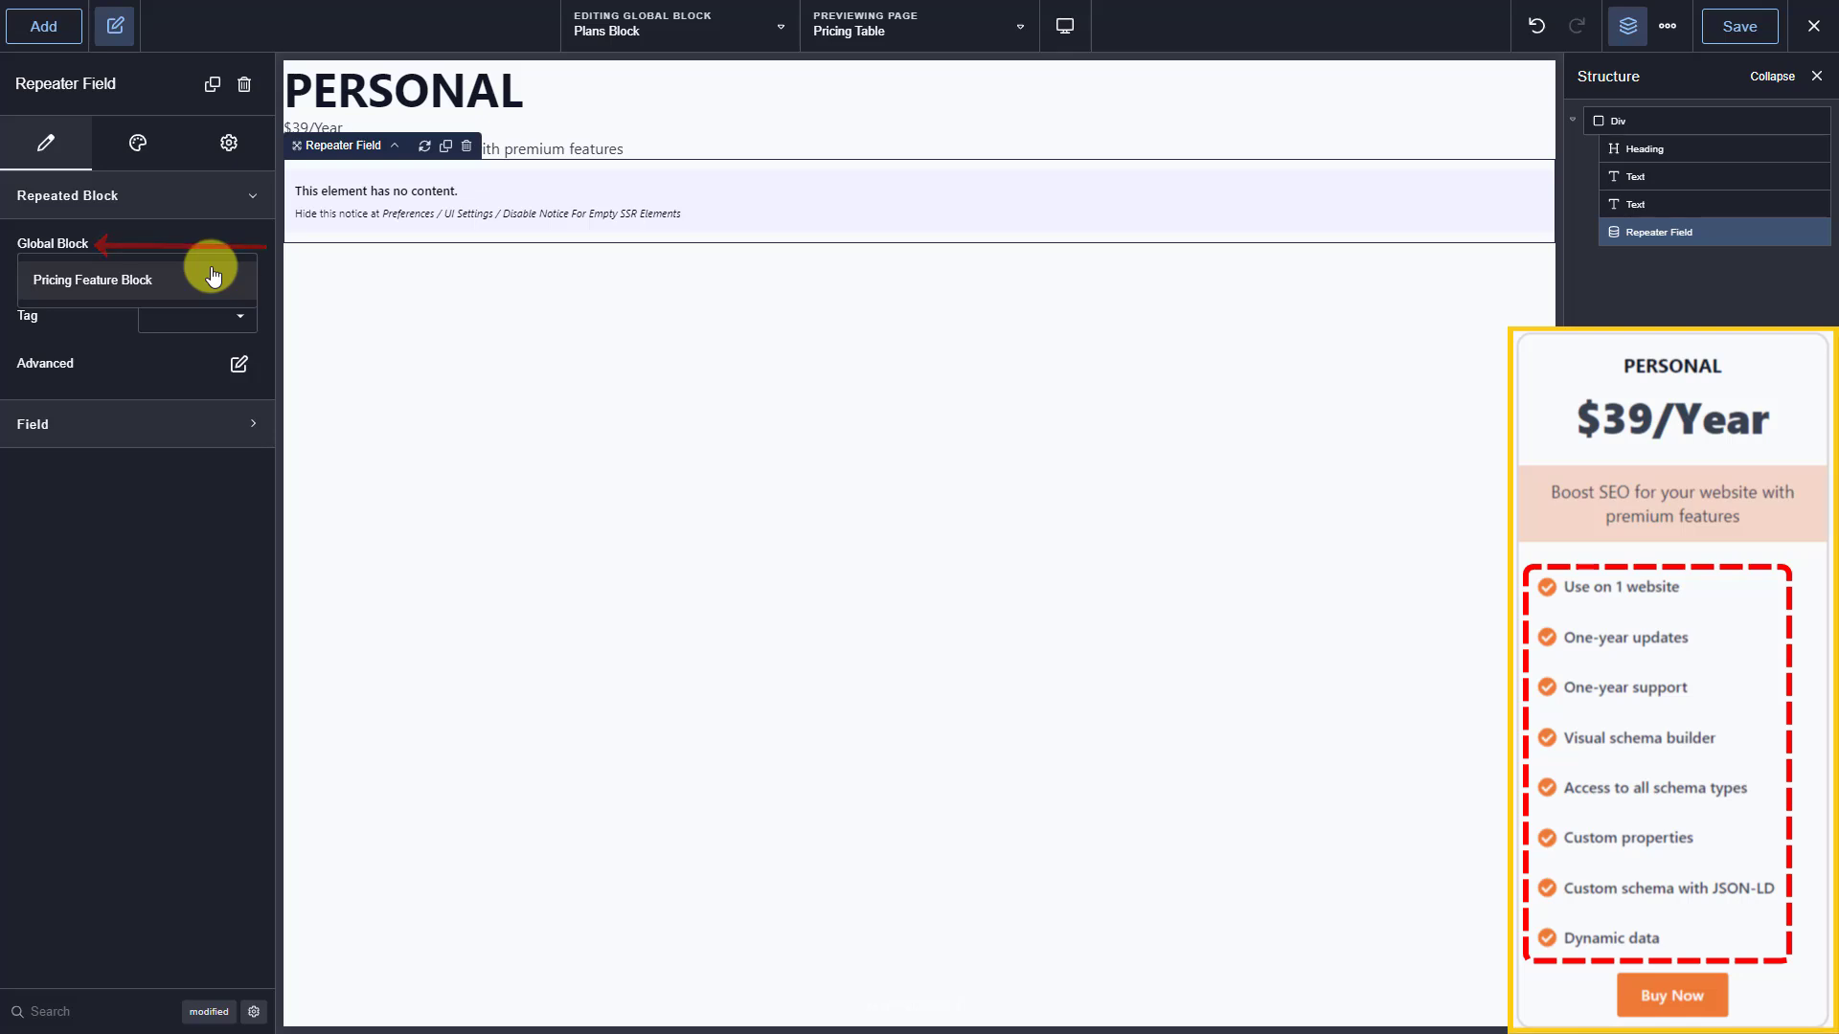
{"action": "left_click", "coordinate": [174, 279]}
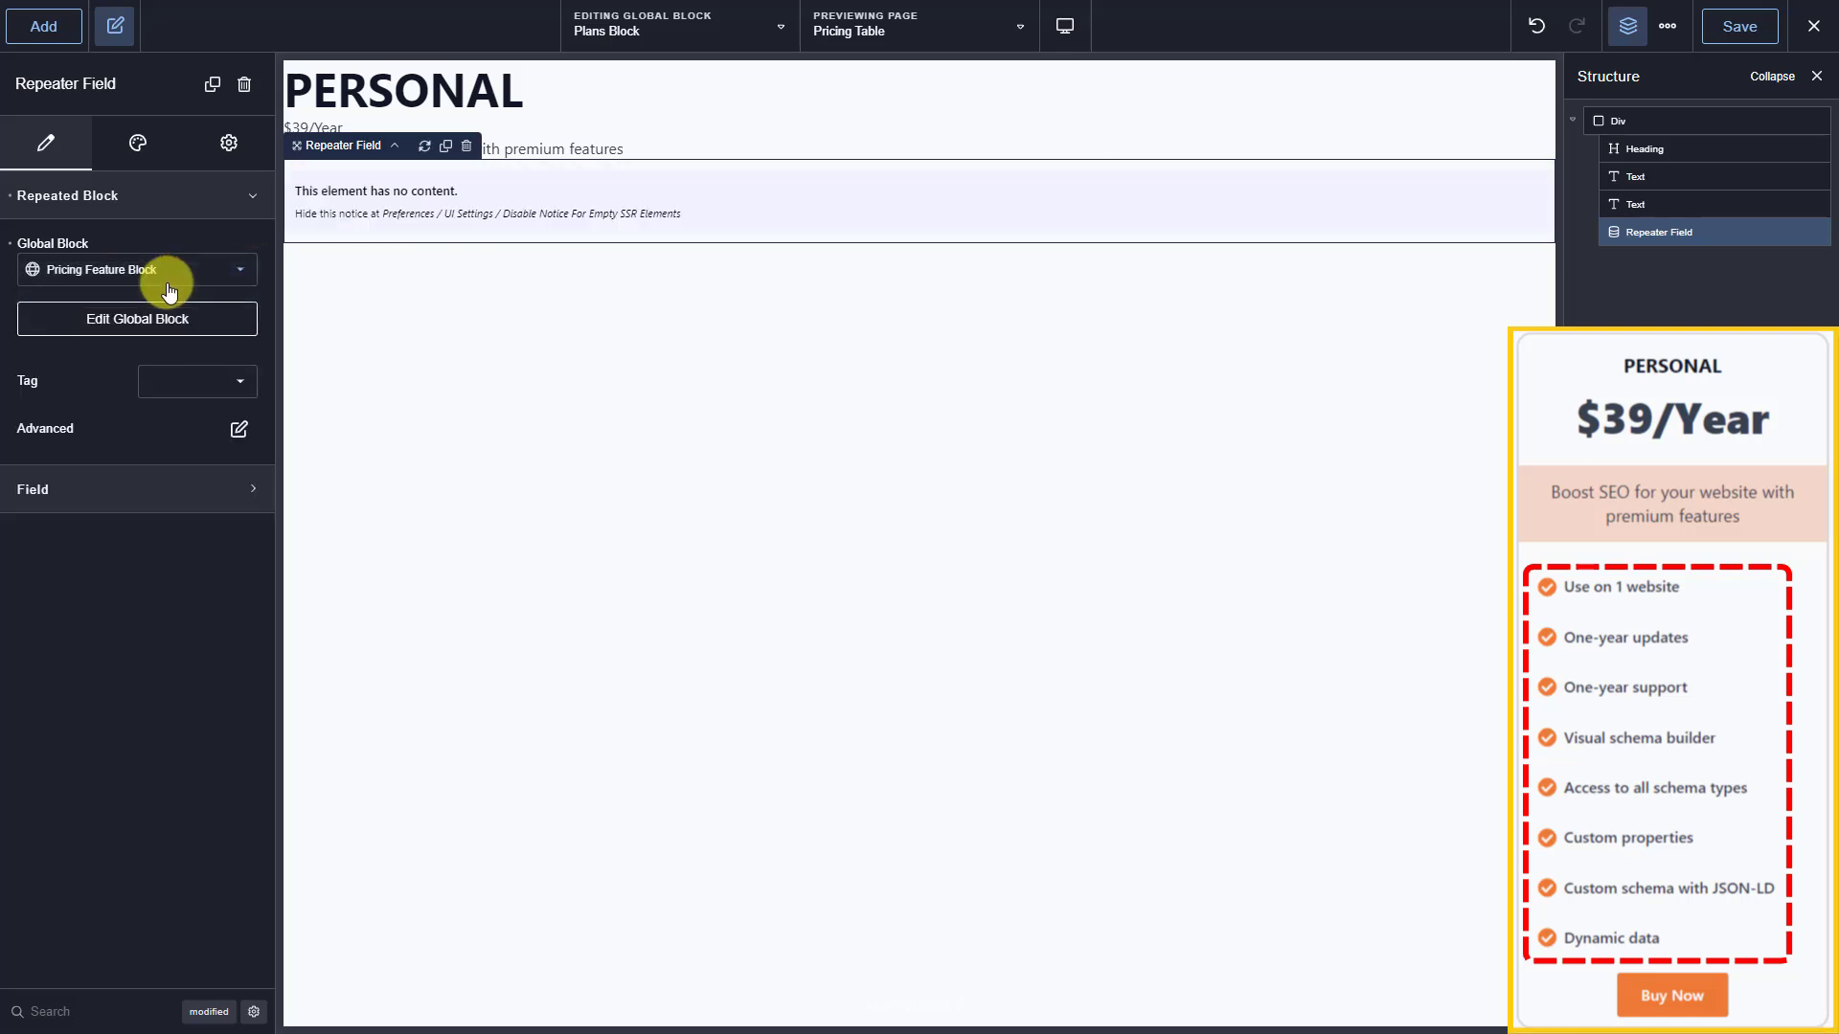
{"action": "left_click", "coordinate": [158, 489]}
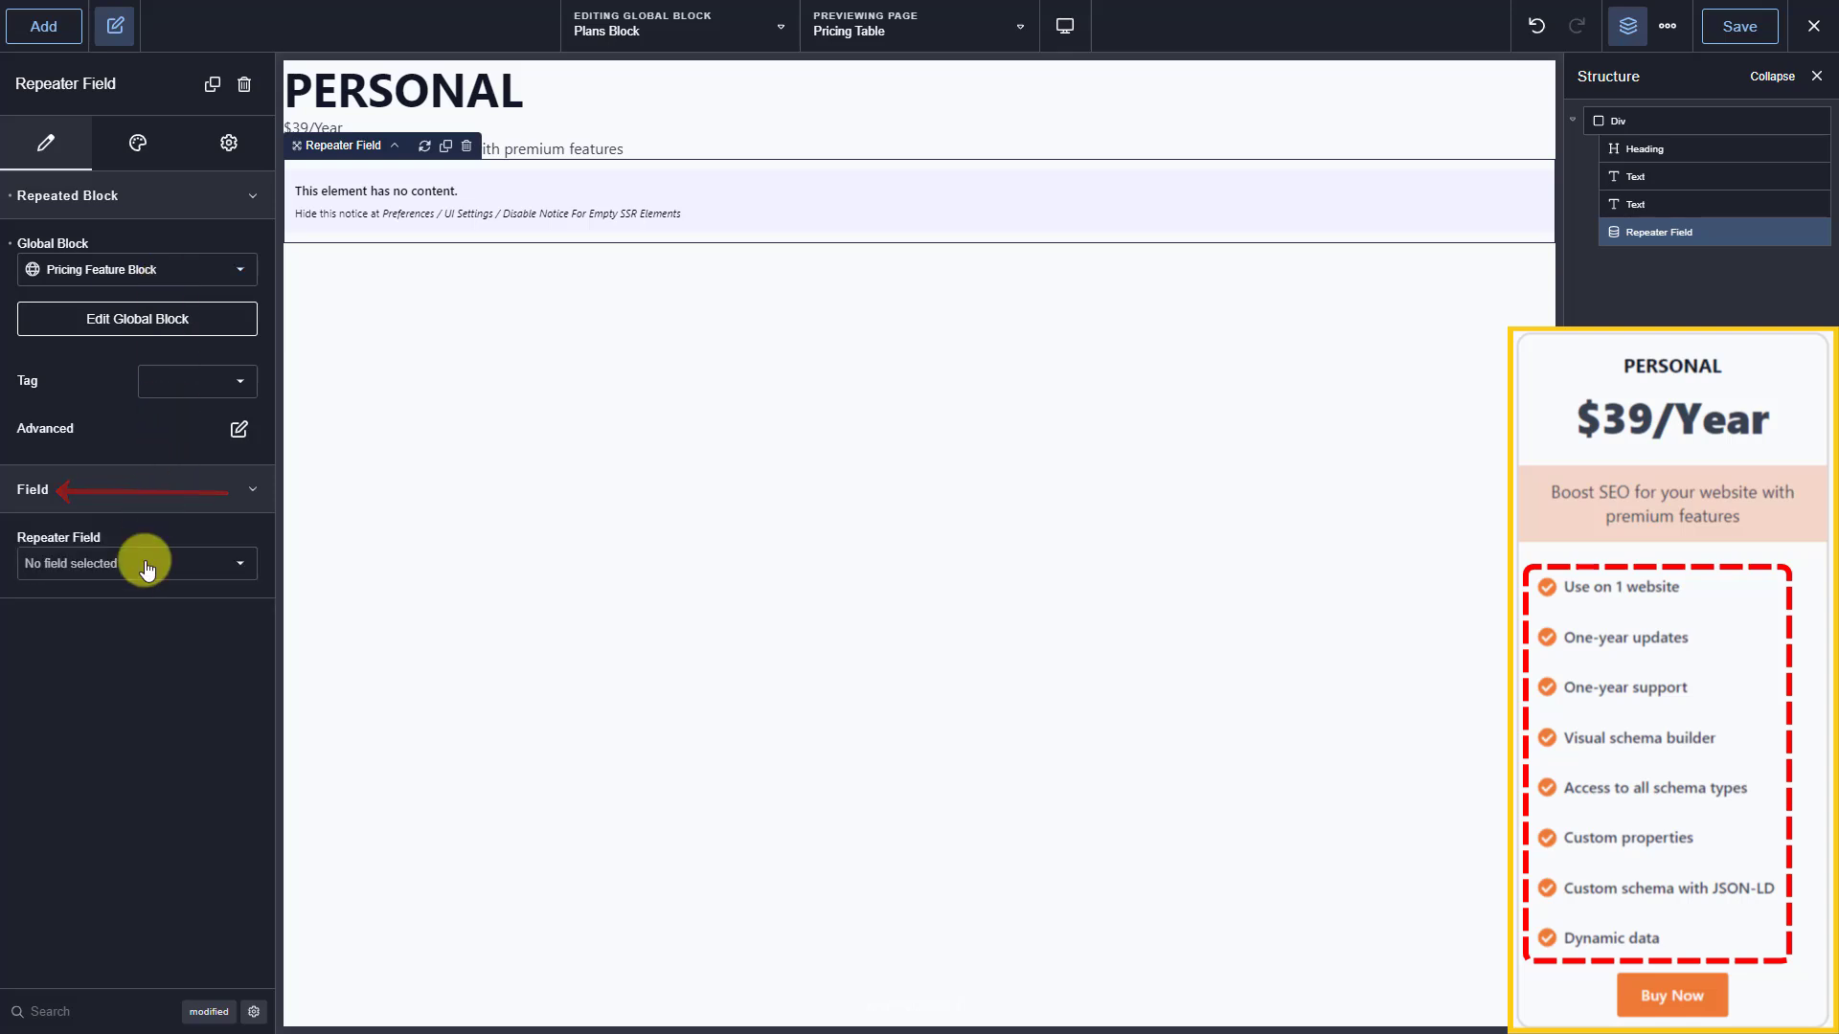
{"action": "left_click", "coordinate": [147, 569]}
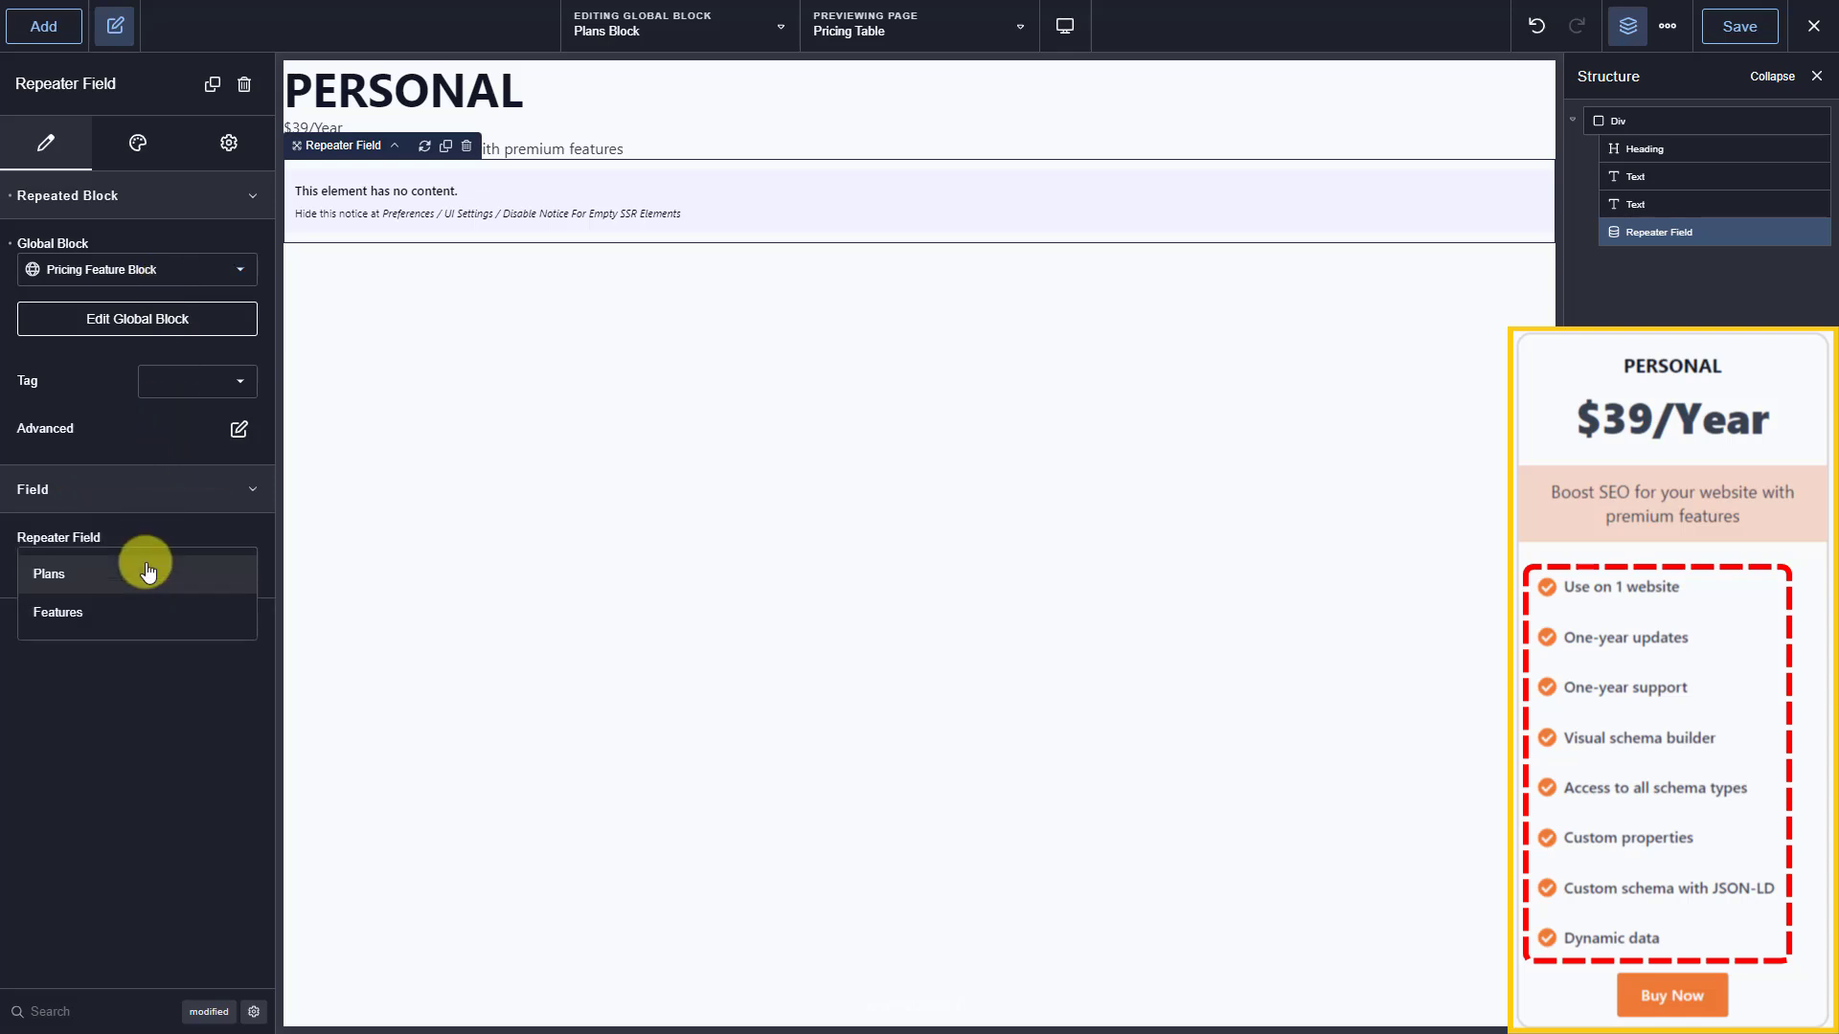
{"action": "left_click", "coordinate": [108, 613]}
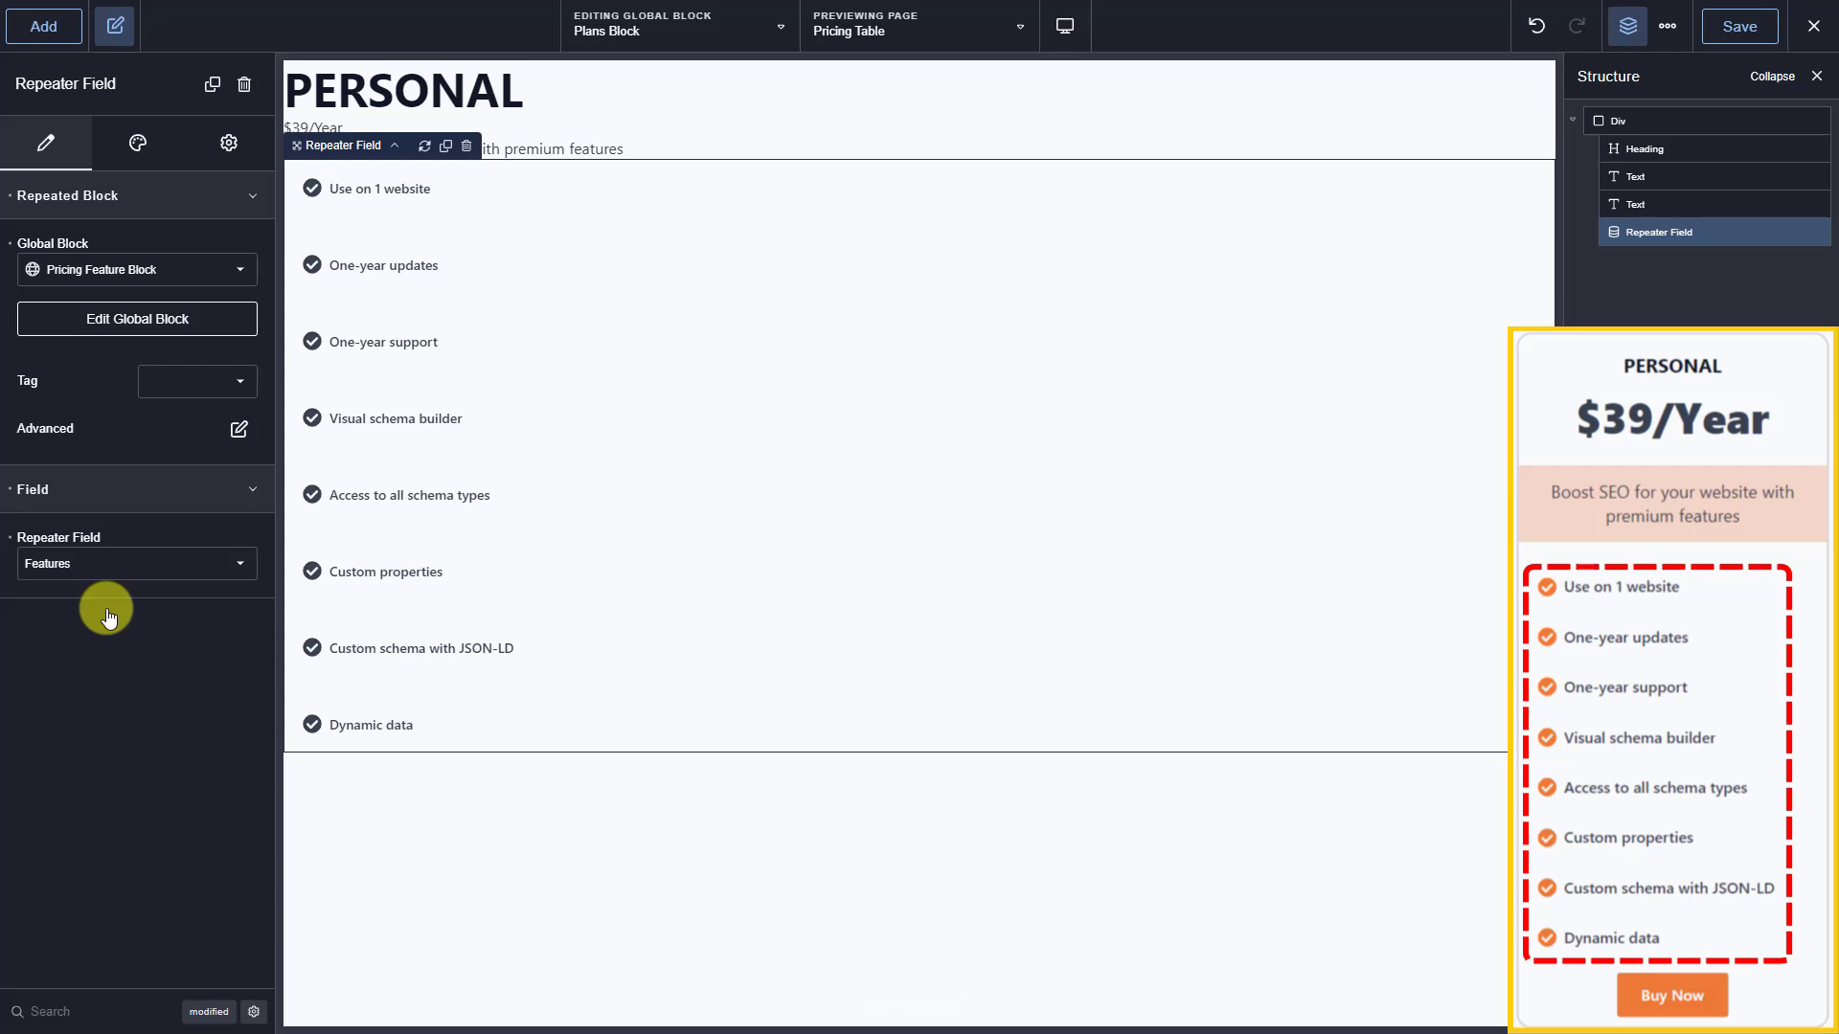
Add a Button below the features, taking its text from the dynamic Button field and its link from the Button URL field.
{"action": "left_click", "coordinate": [47, 29]}
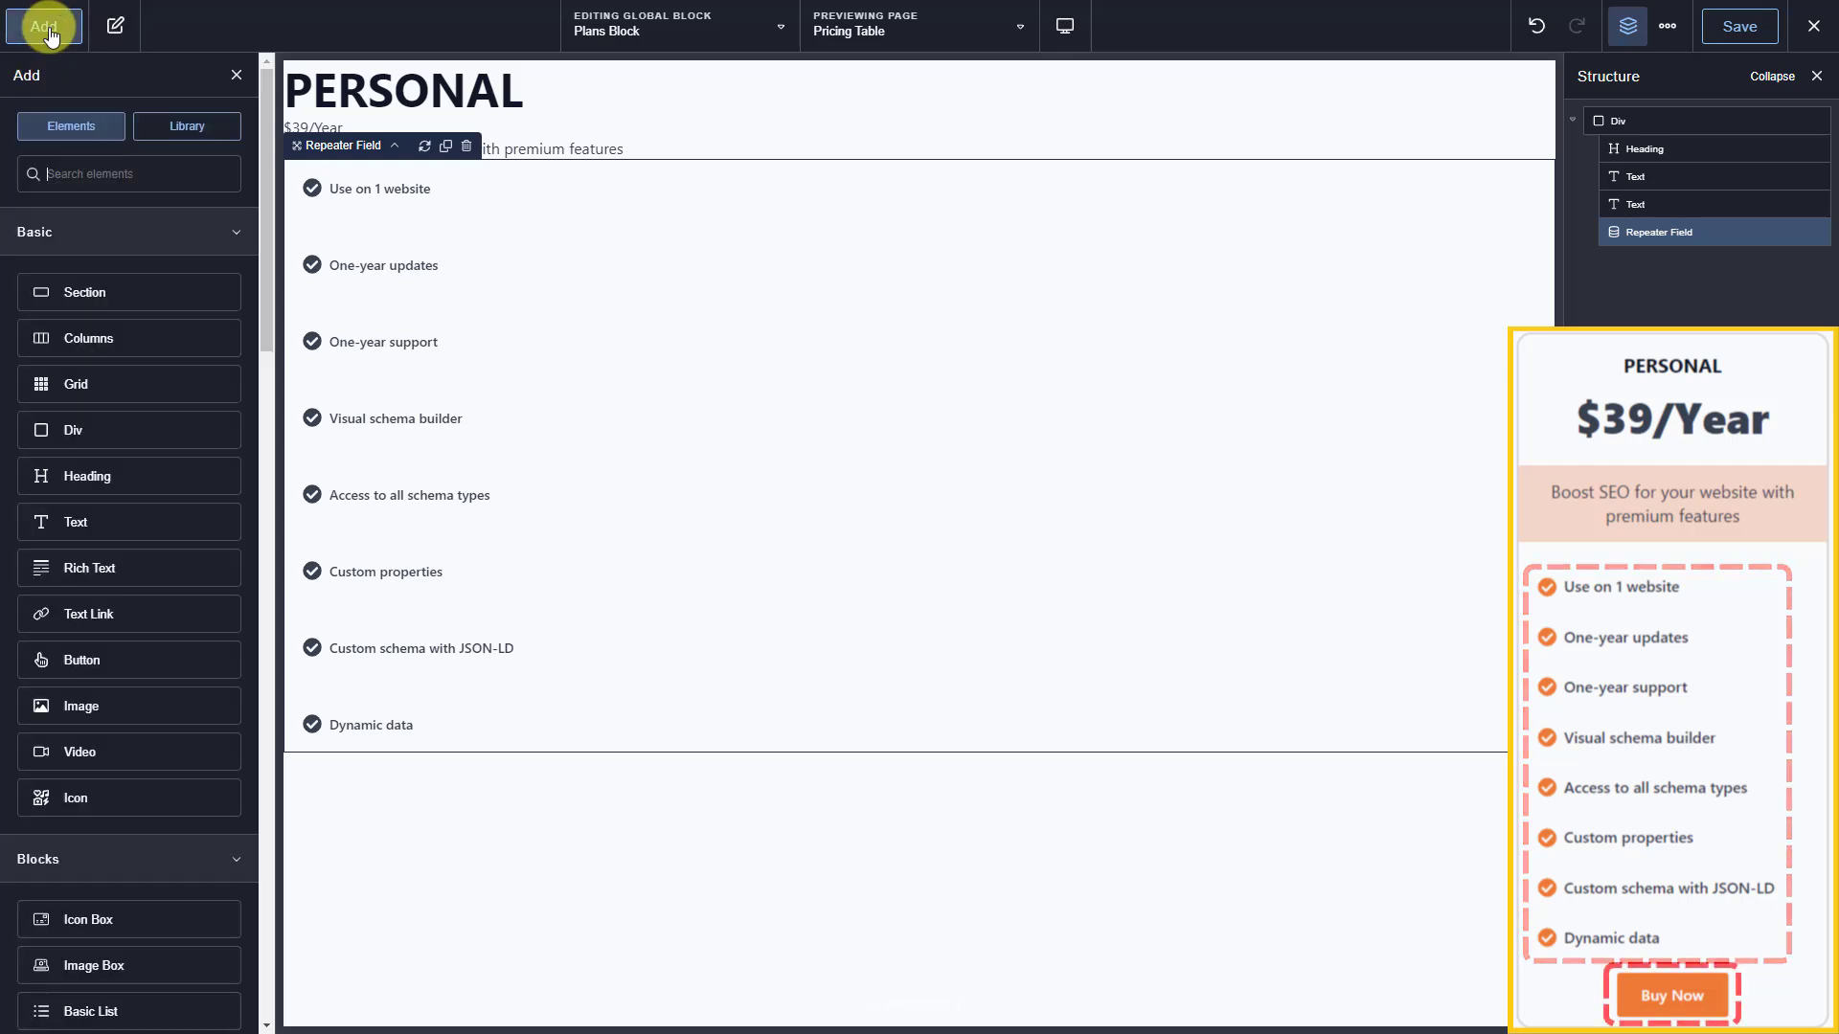
{"action": "type", "text": "bu"}
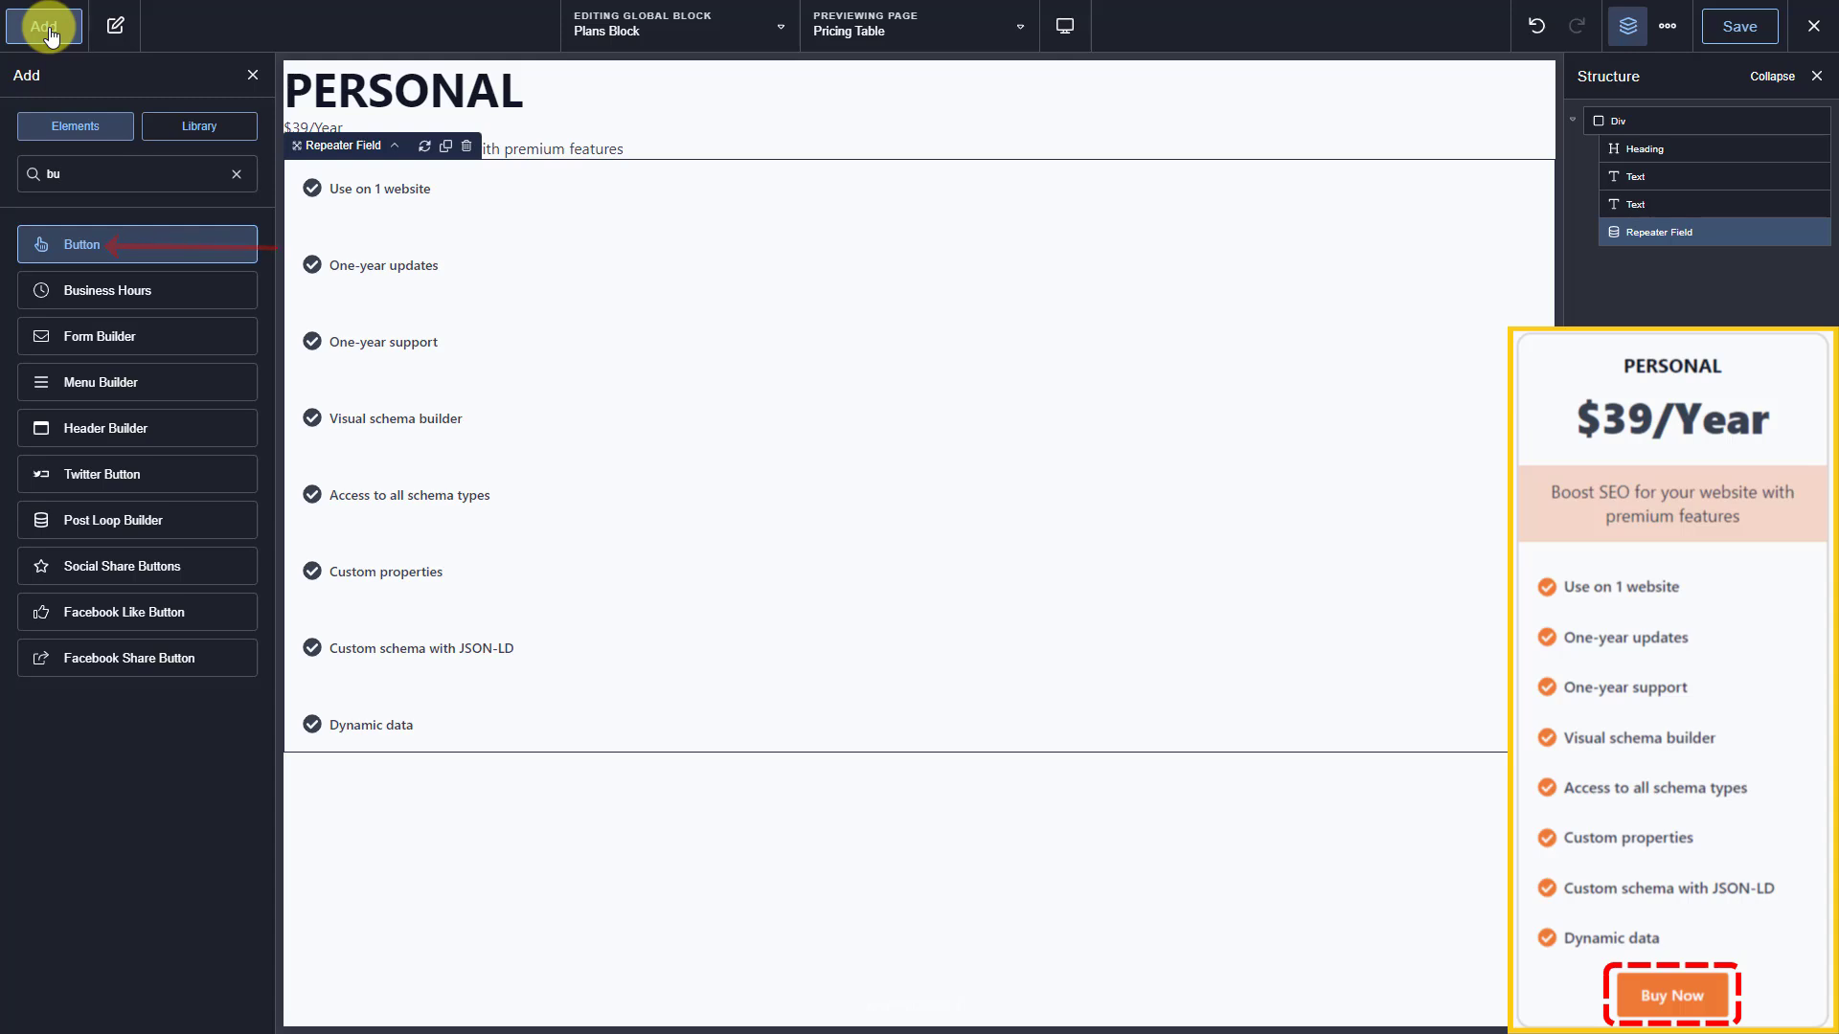
{"action": "left_click", "coordinate": [149, 247]}
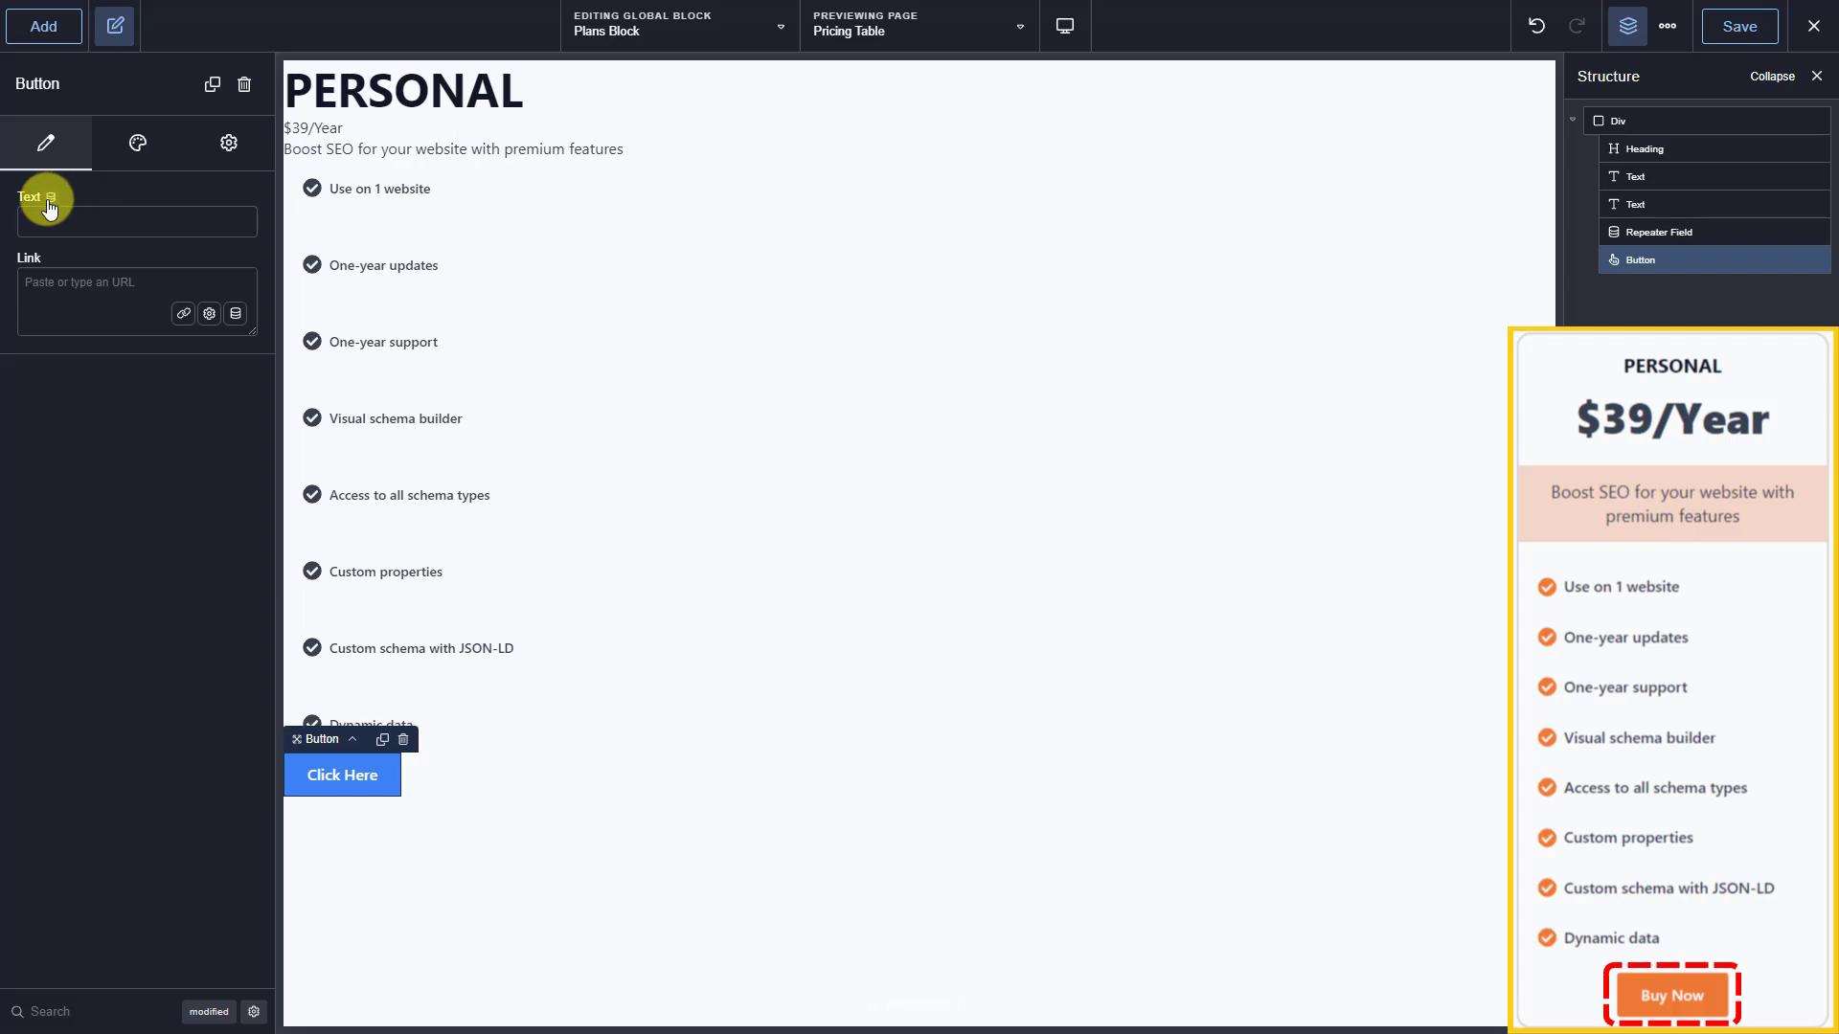
{"action": "left_click", "coordinate": [50, 198]}
{"action": "left_click", "coordinate": [879, 492]}
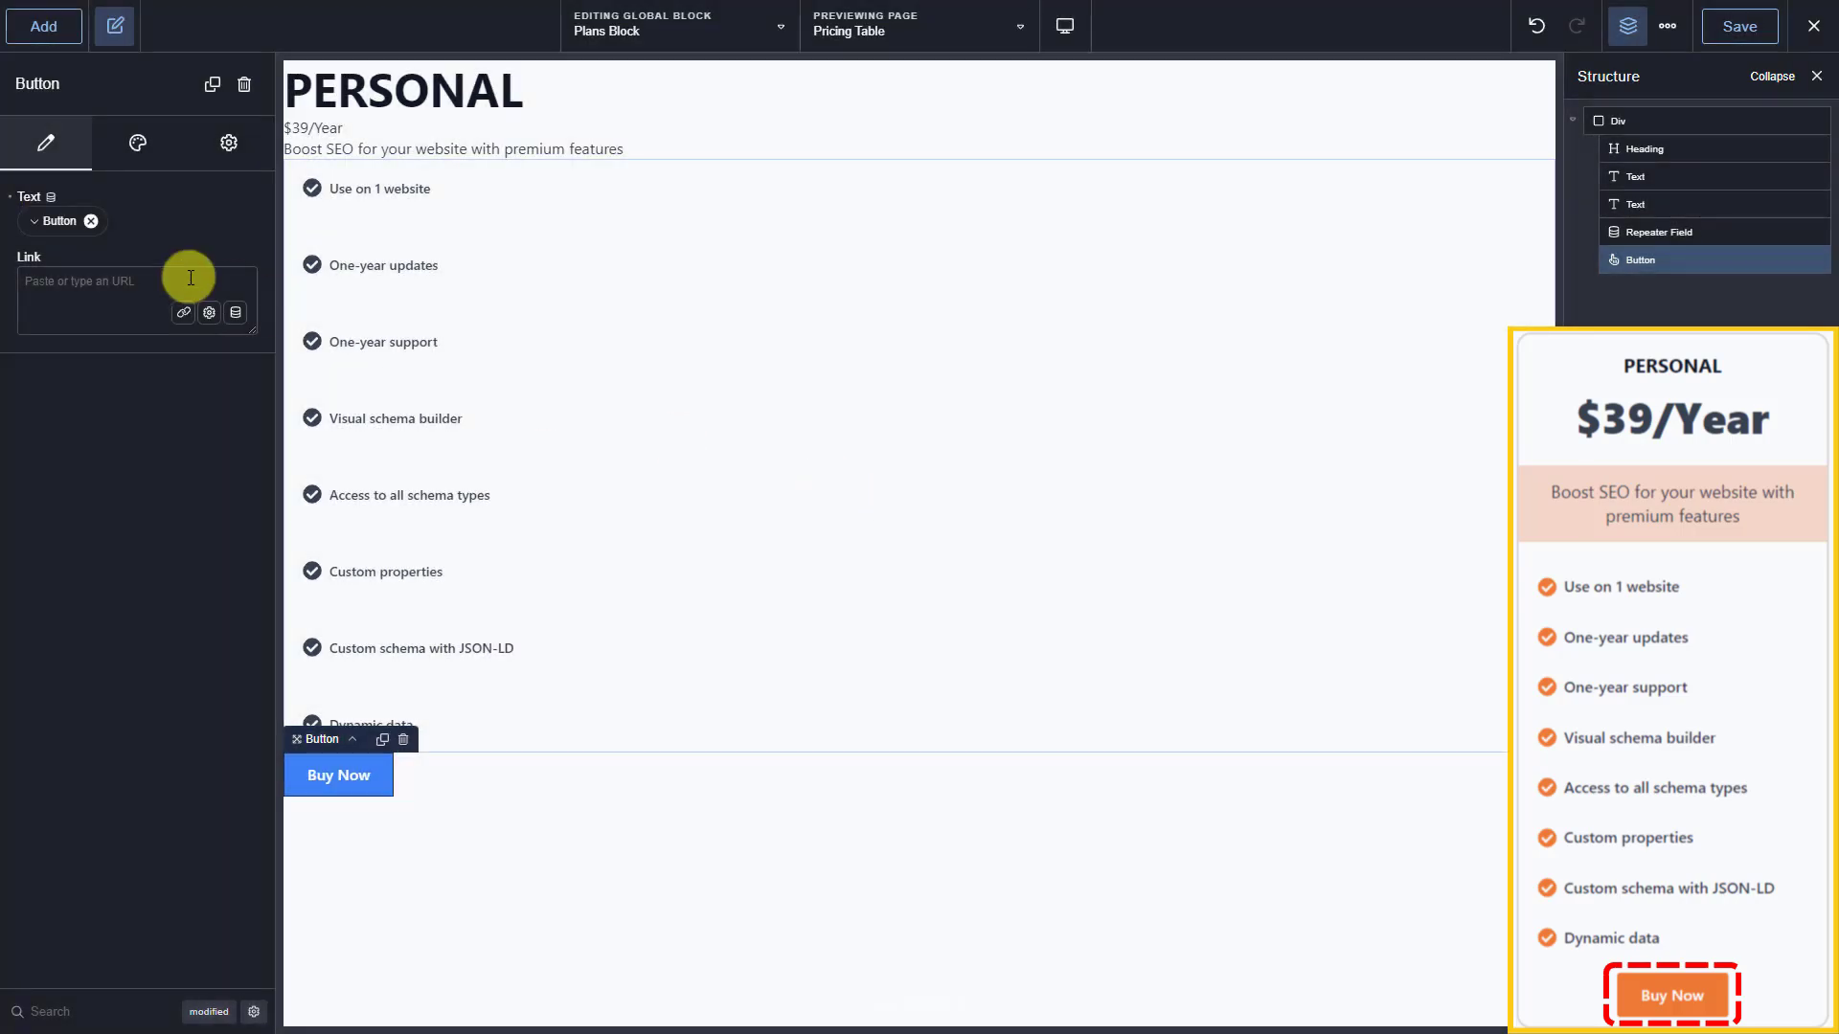
{"action": "left_click", "coordinate": [236, 312]}
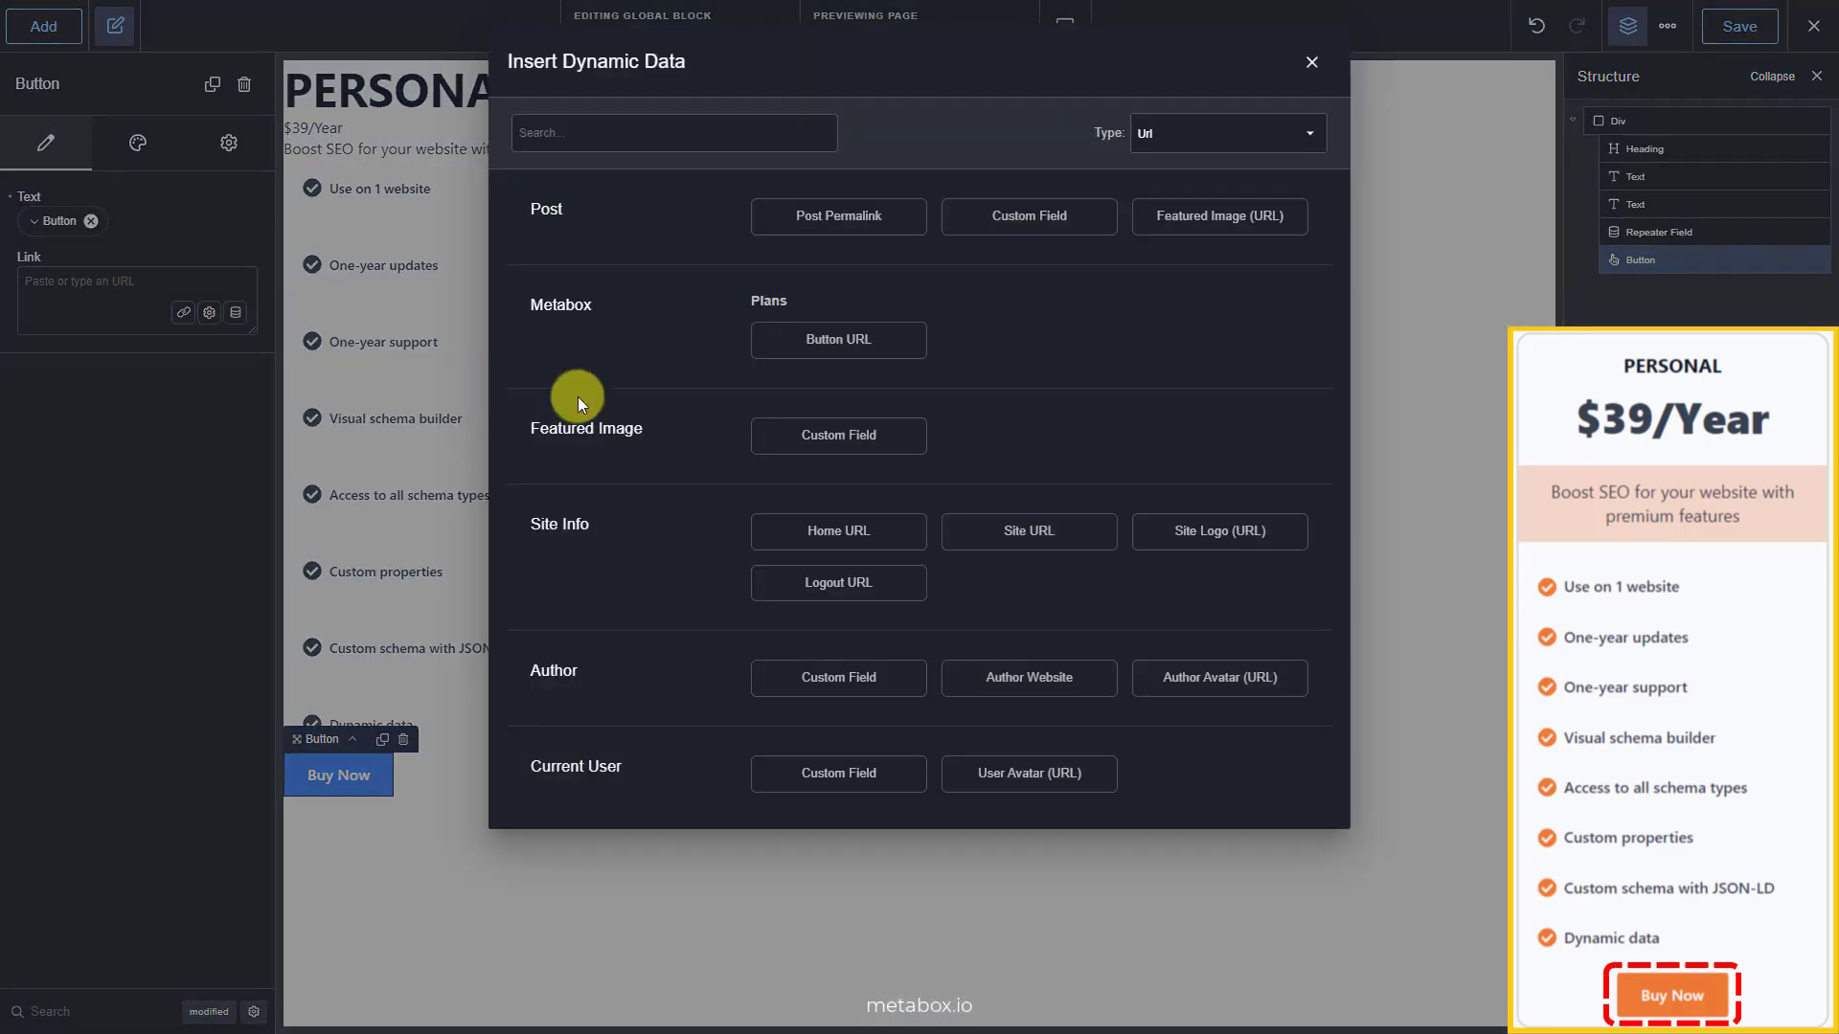
{"action": "left_click", "coordinate": [887, 343]}
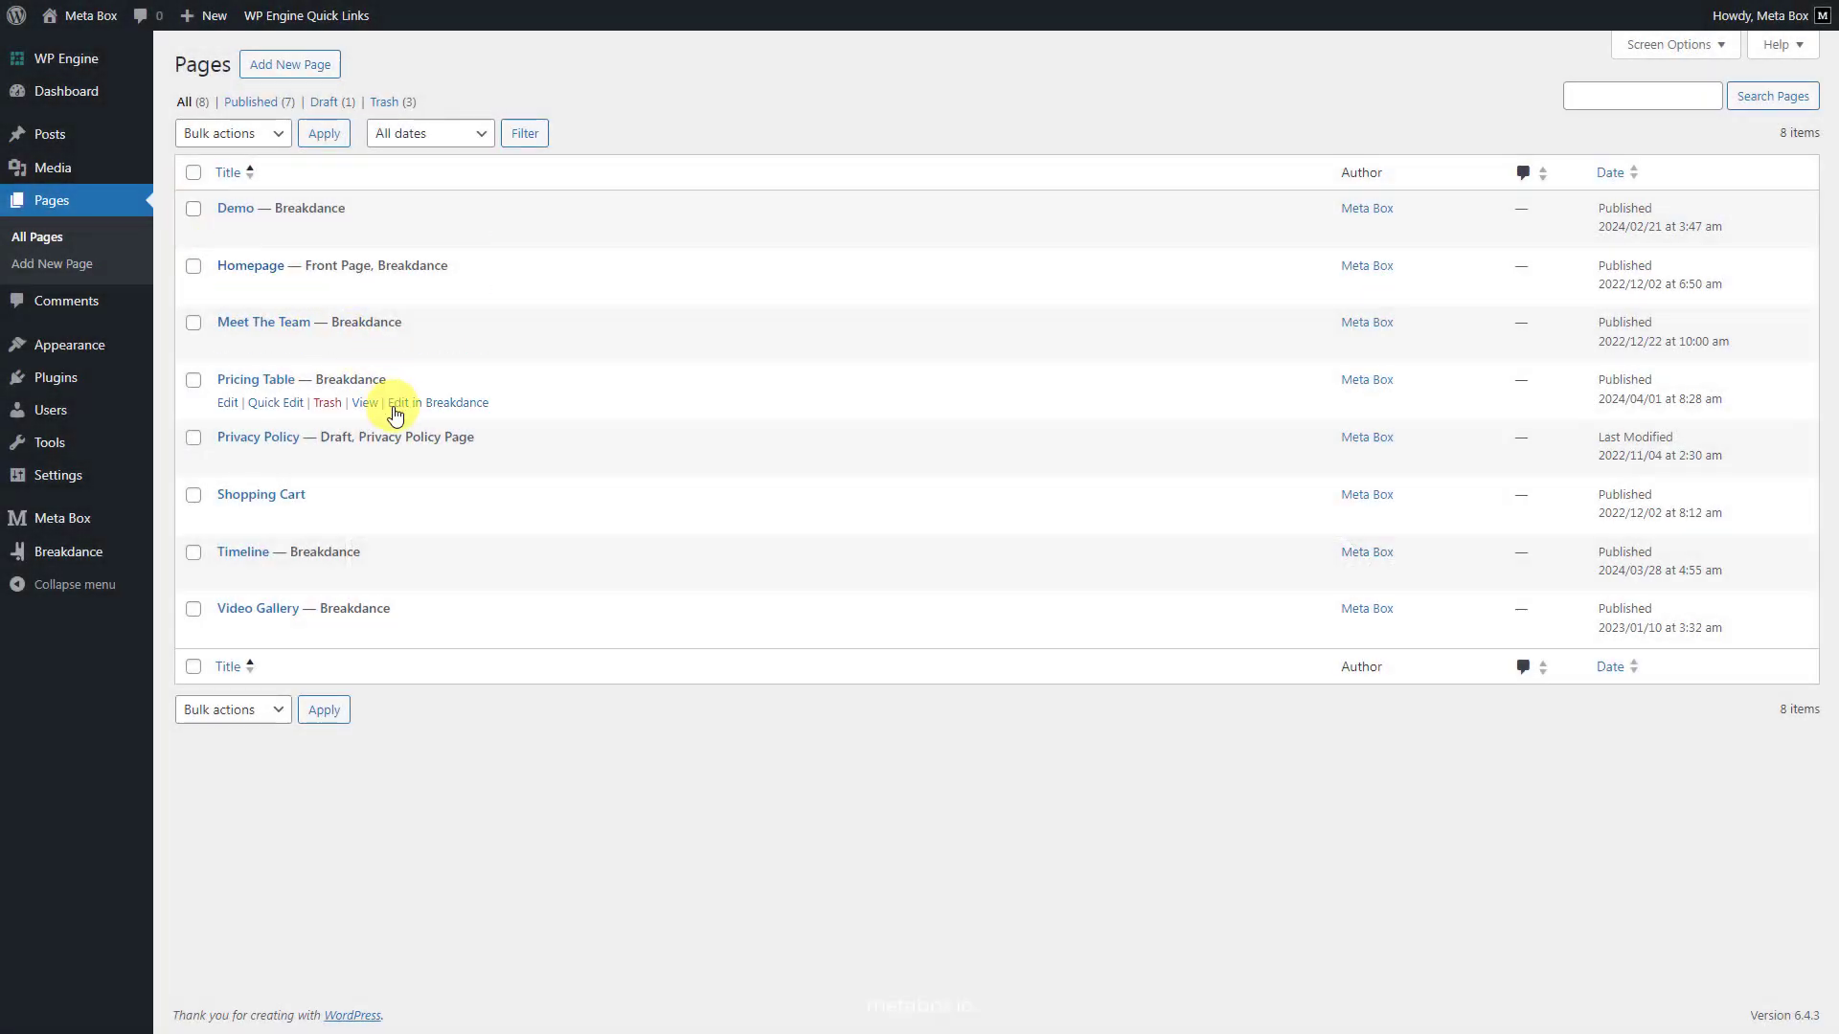
Open the Pricing Table page in the Breakdance builder with its structure shown and add a Section.
{"action": "left_click", "coordinate": [400, 403]}
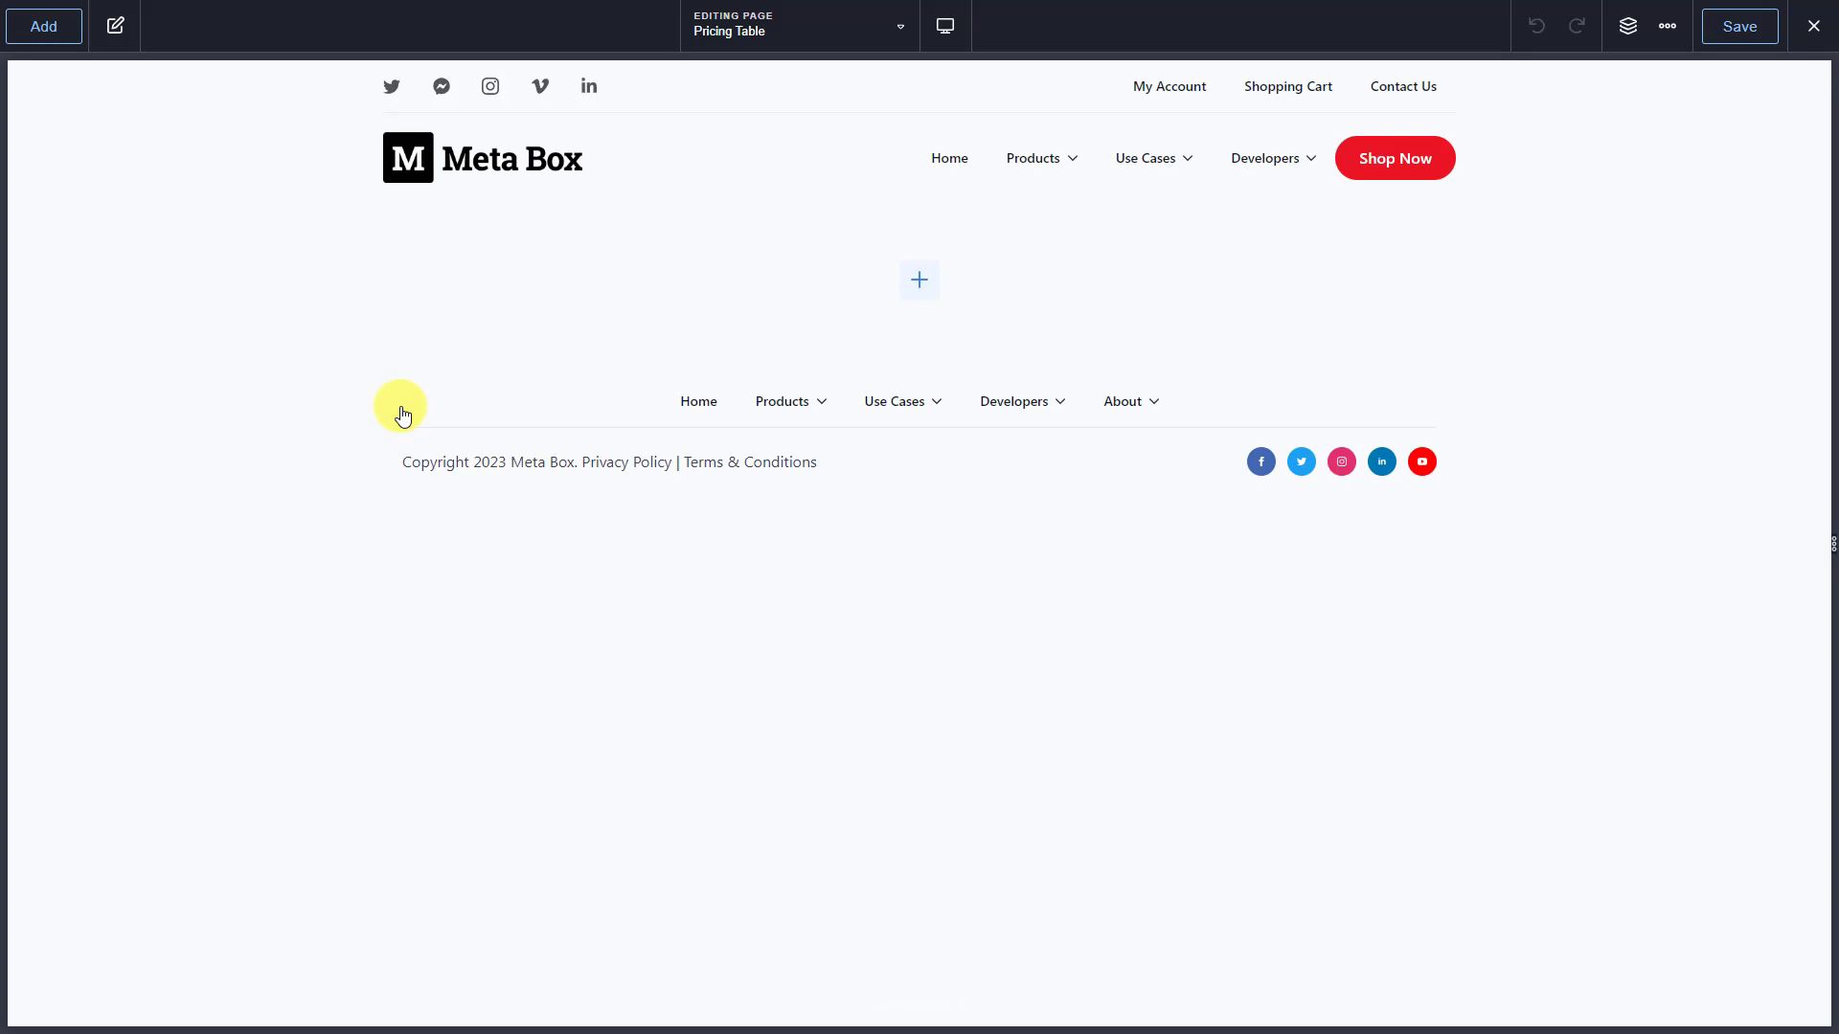
{"action": "left_click", "coordinate": [1626, 38]}
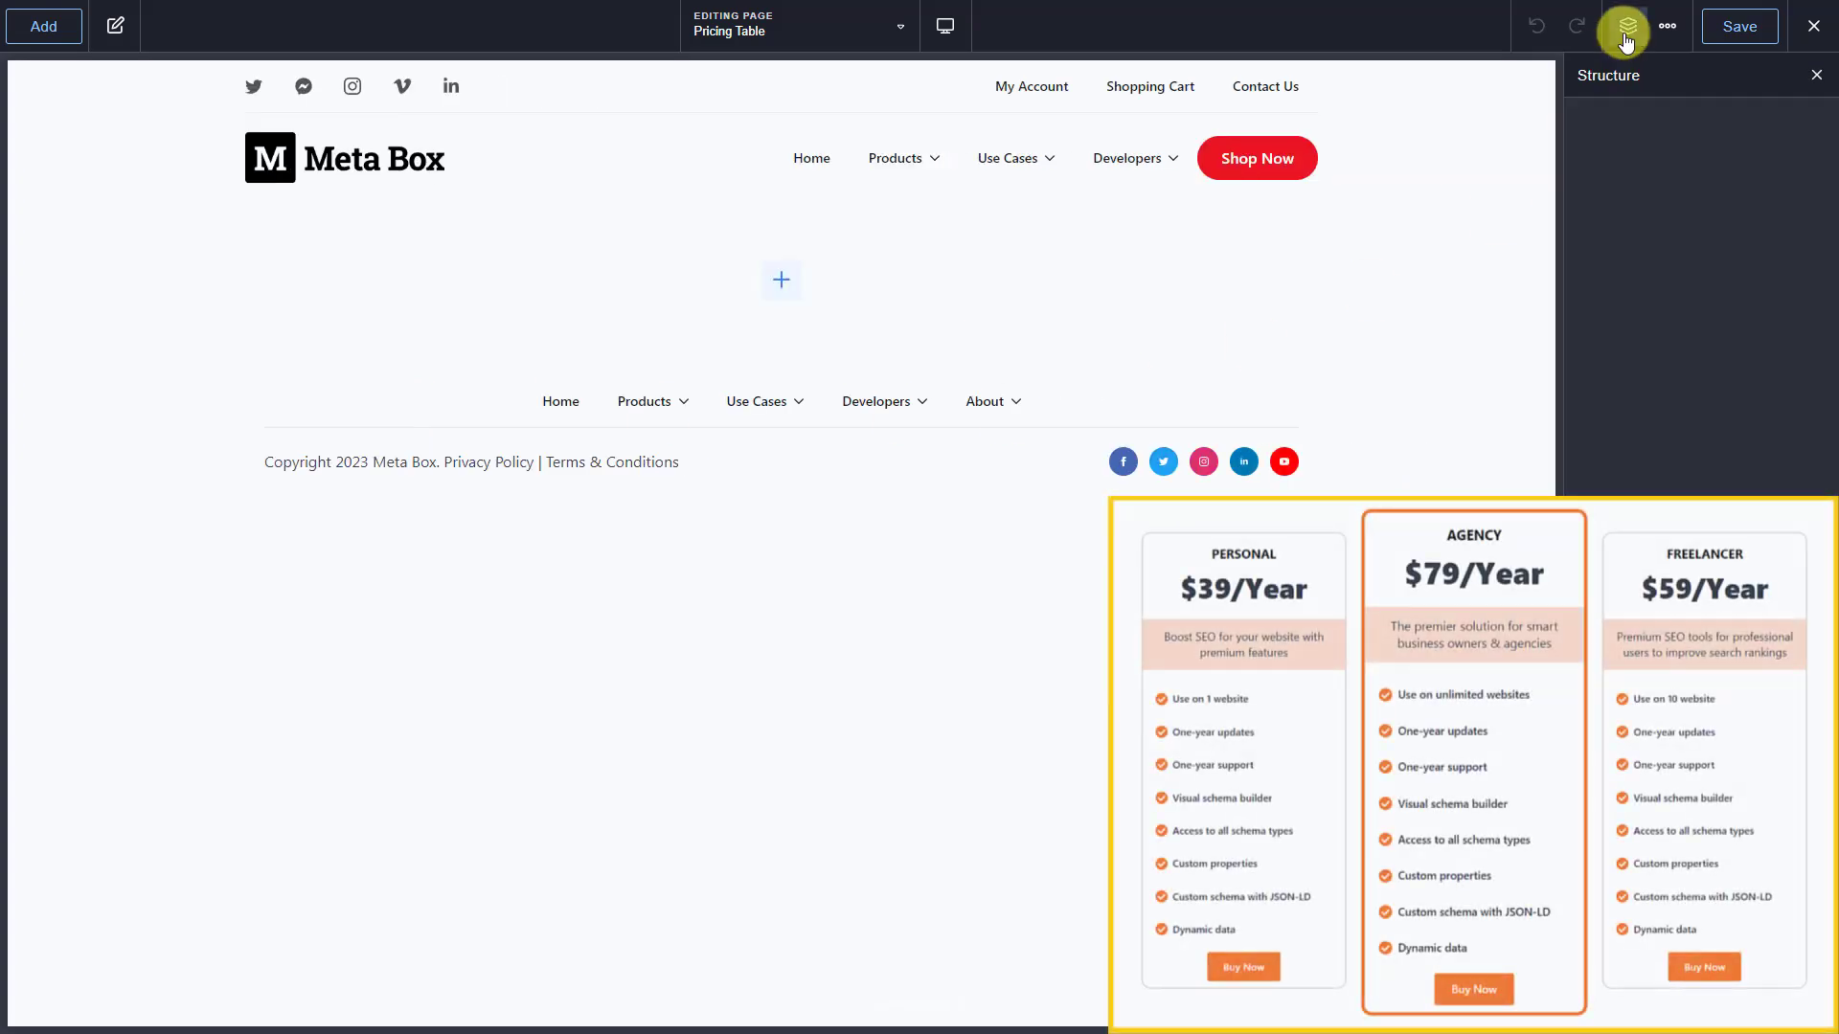
{"action": "left_click", "coordinate": [782, 279]}
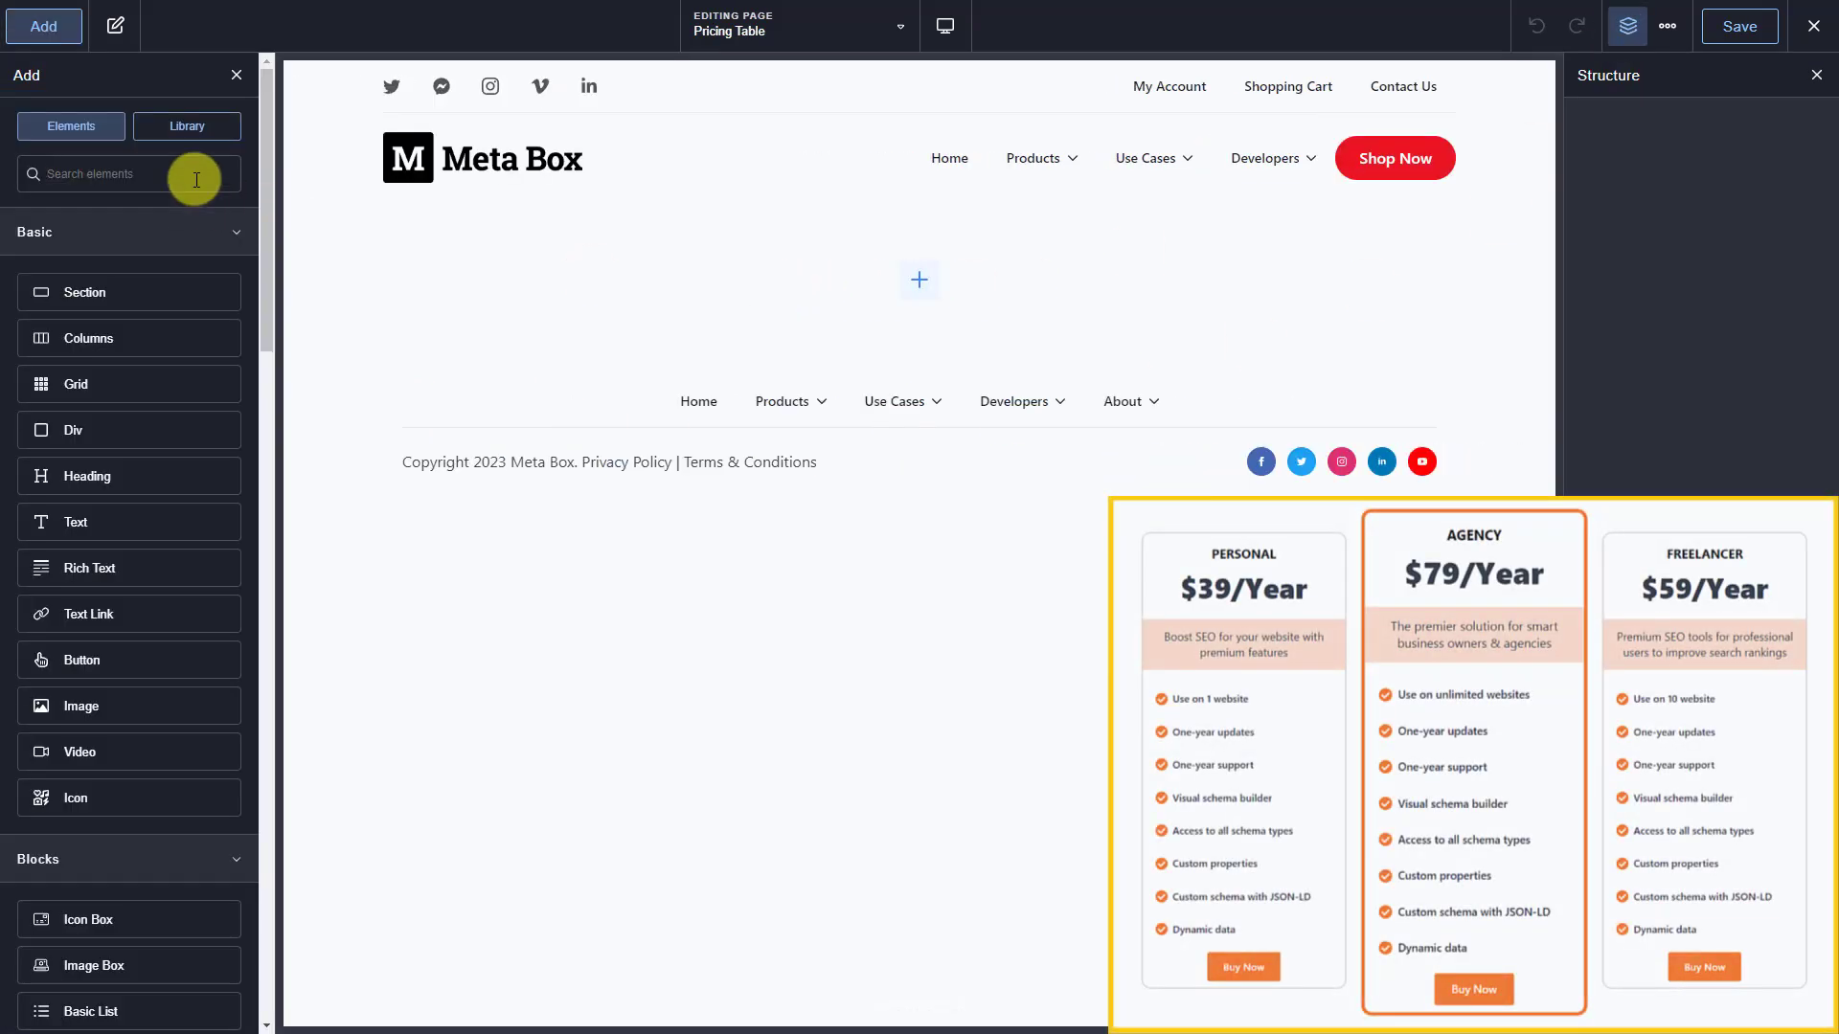
{"action": "type", "text": "sec"}
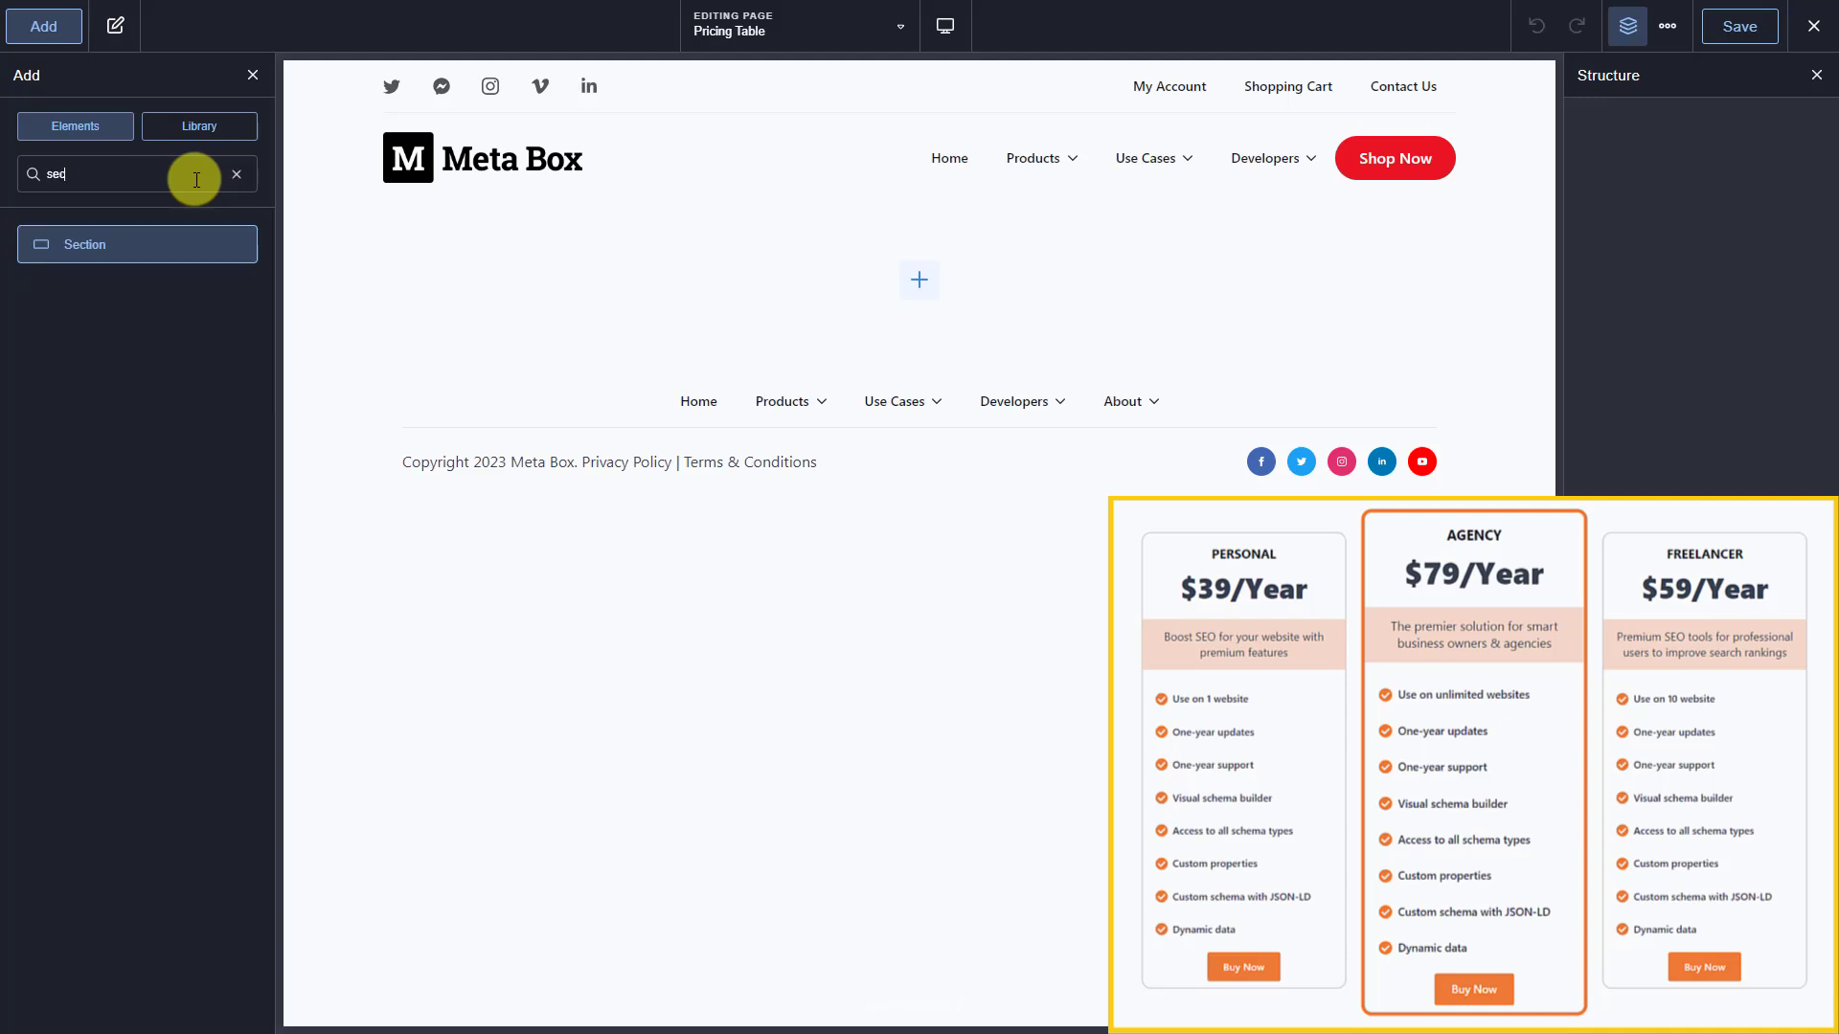
{"action": "left_click", "coordinate": [152, 247]}
Add a Div element inside the new Section.
{"action": "mouse_move", "coordinate": [1679, 123]}
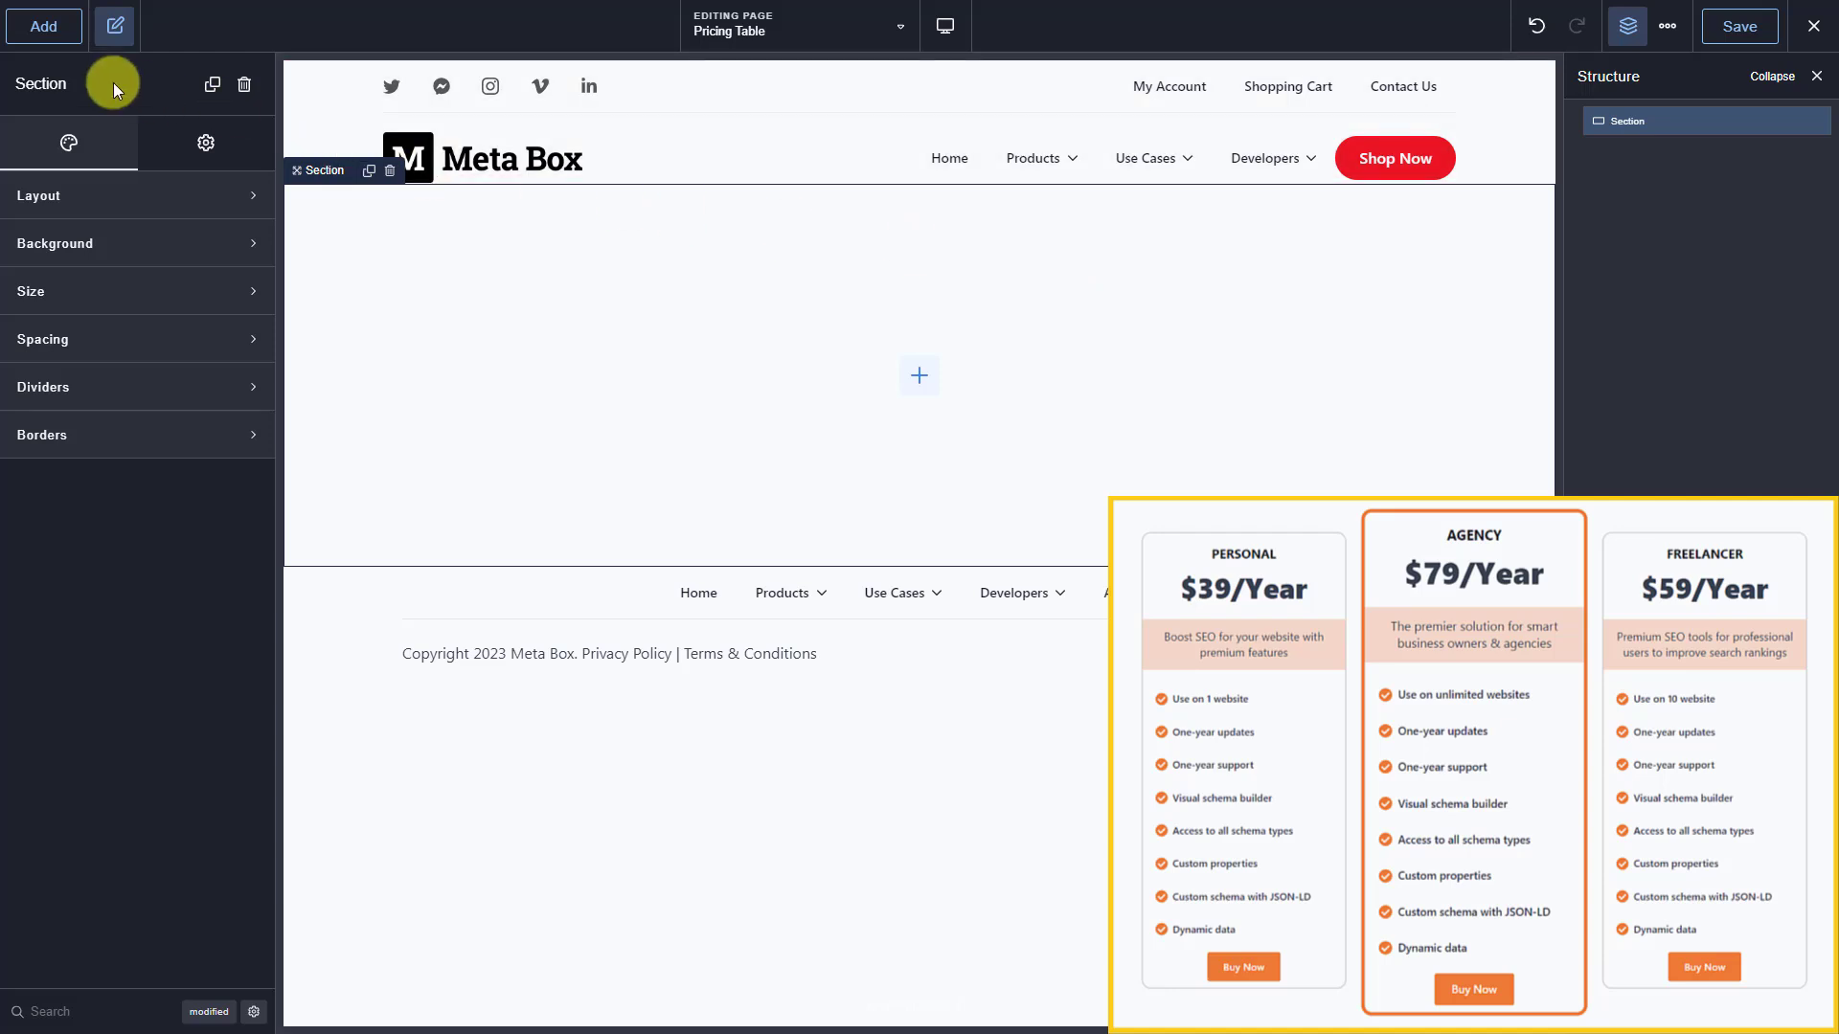
{"action": "left_click", "coordinate": [59, 31]}
{"action": "type", "text": "div"}
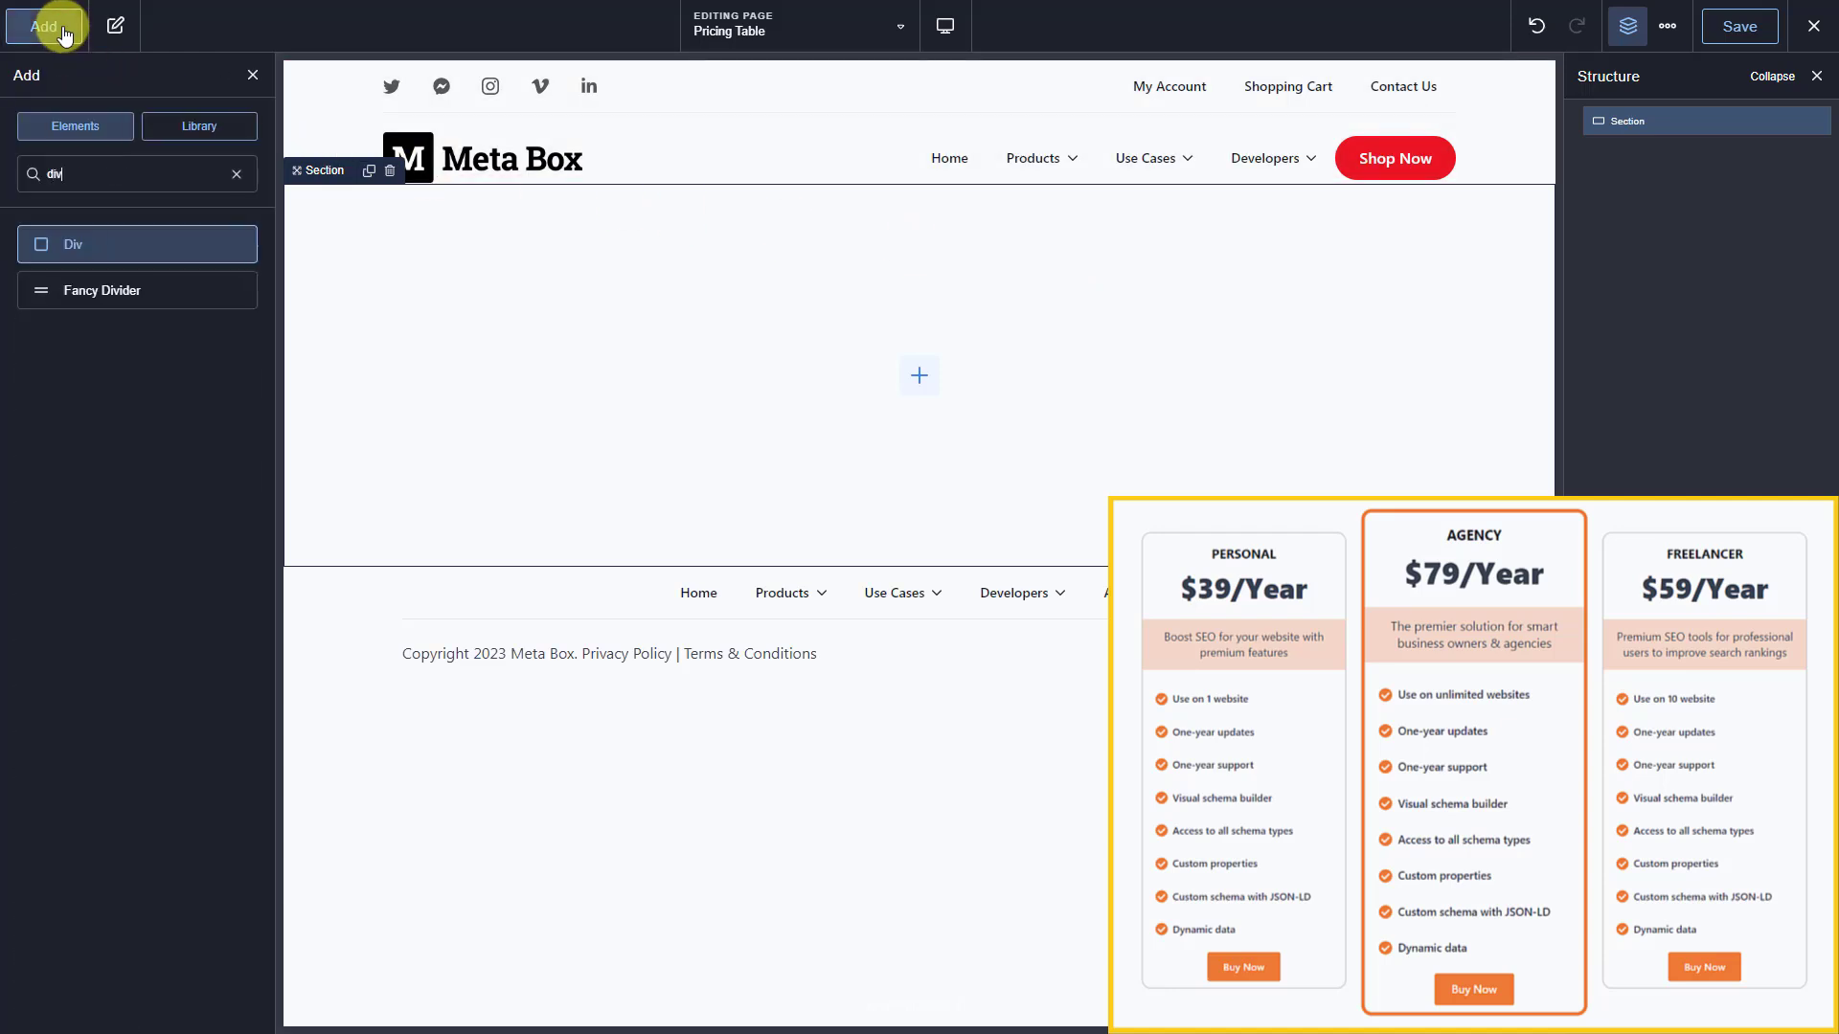
{"action": "left_click", "coordinate": [154, 246]}
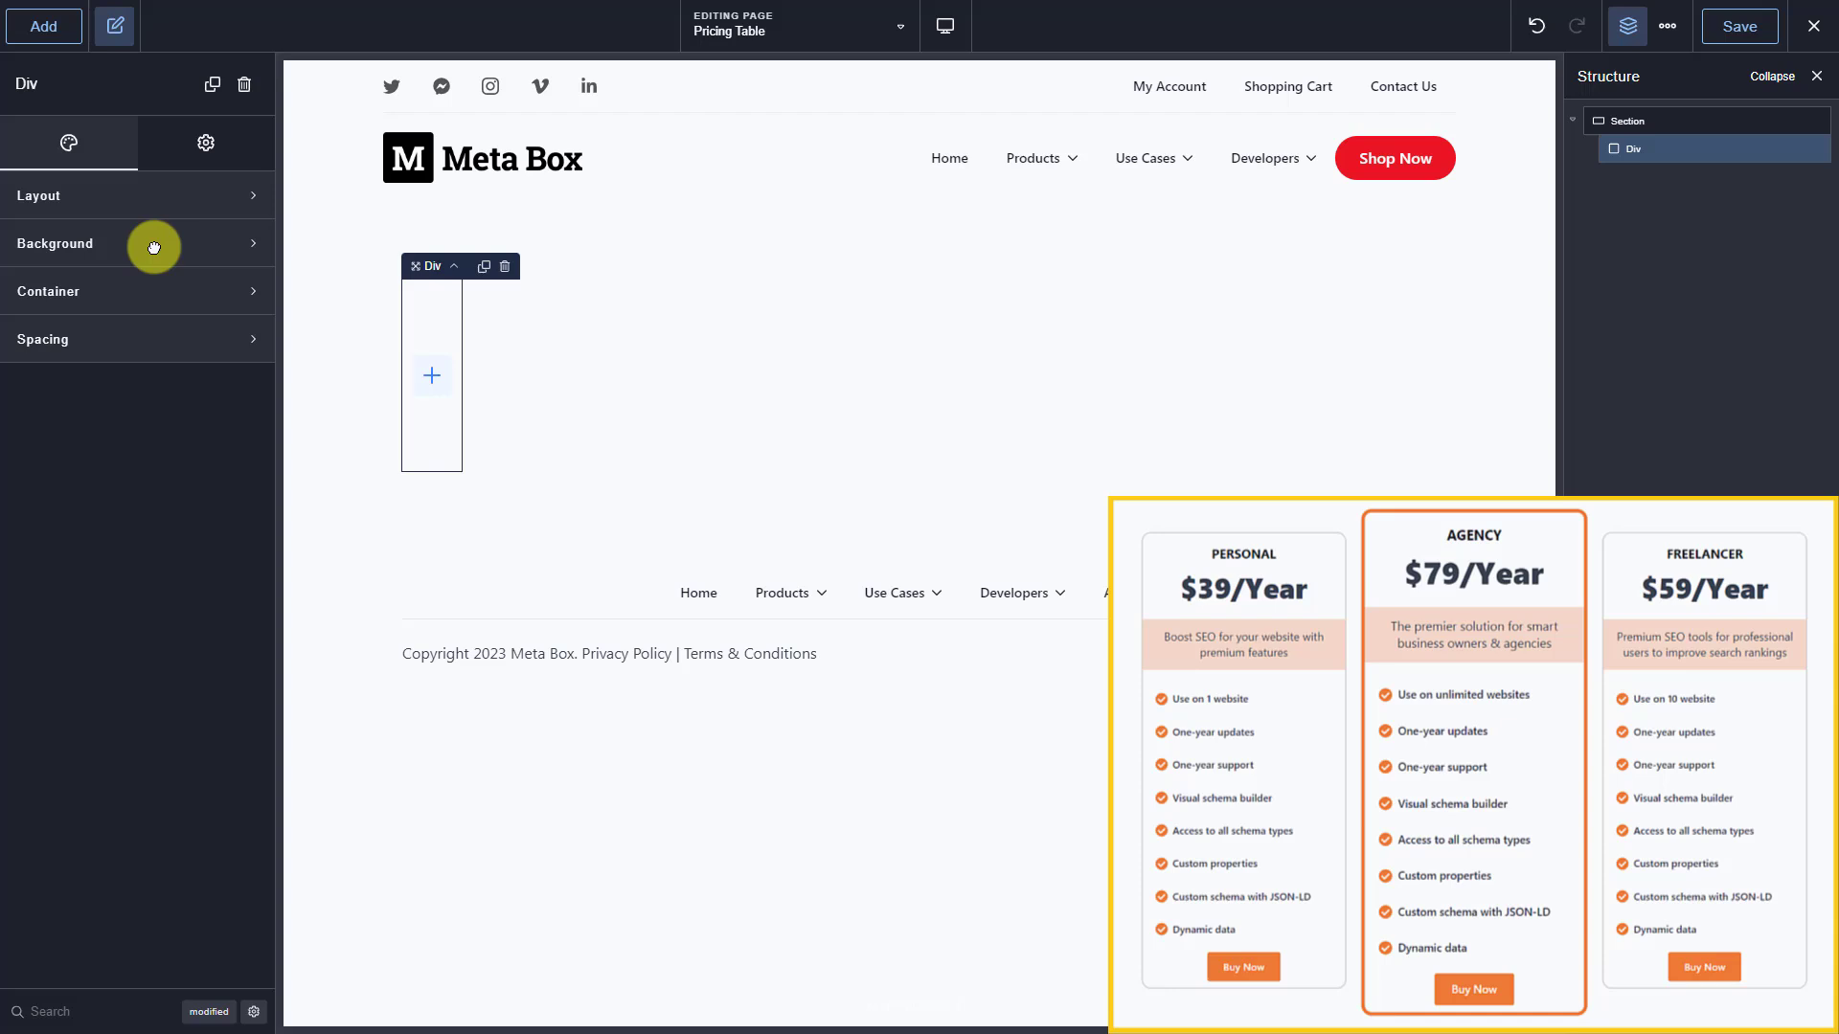
Add a Repeater Field inside the Div, using Plans Block as its global block and Plans as its repeater field.
{"action": "left_click", "coordinate": [428, 372]}
{"action": "left_click", "coordinate": [182, 169]}
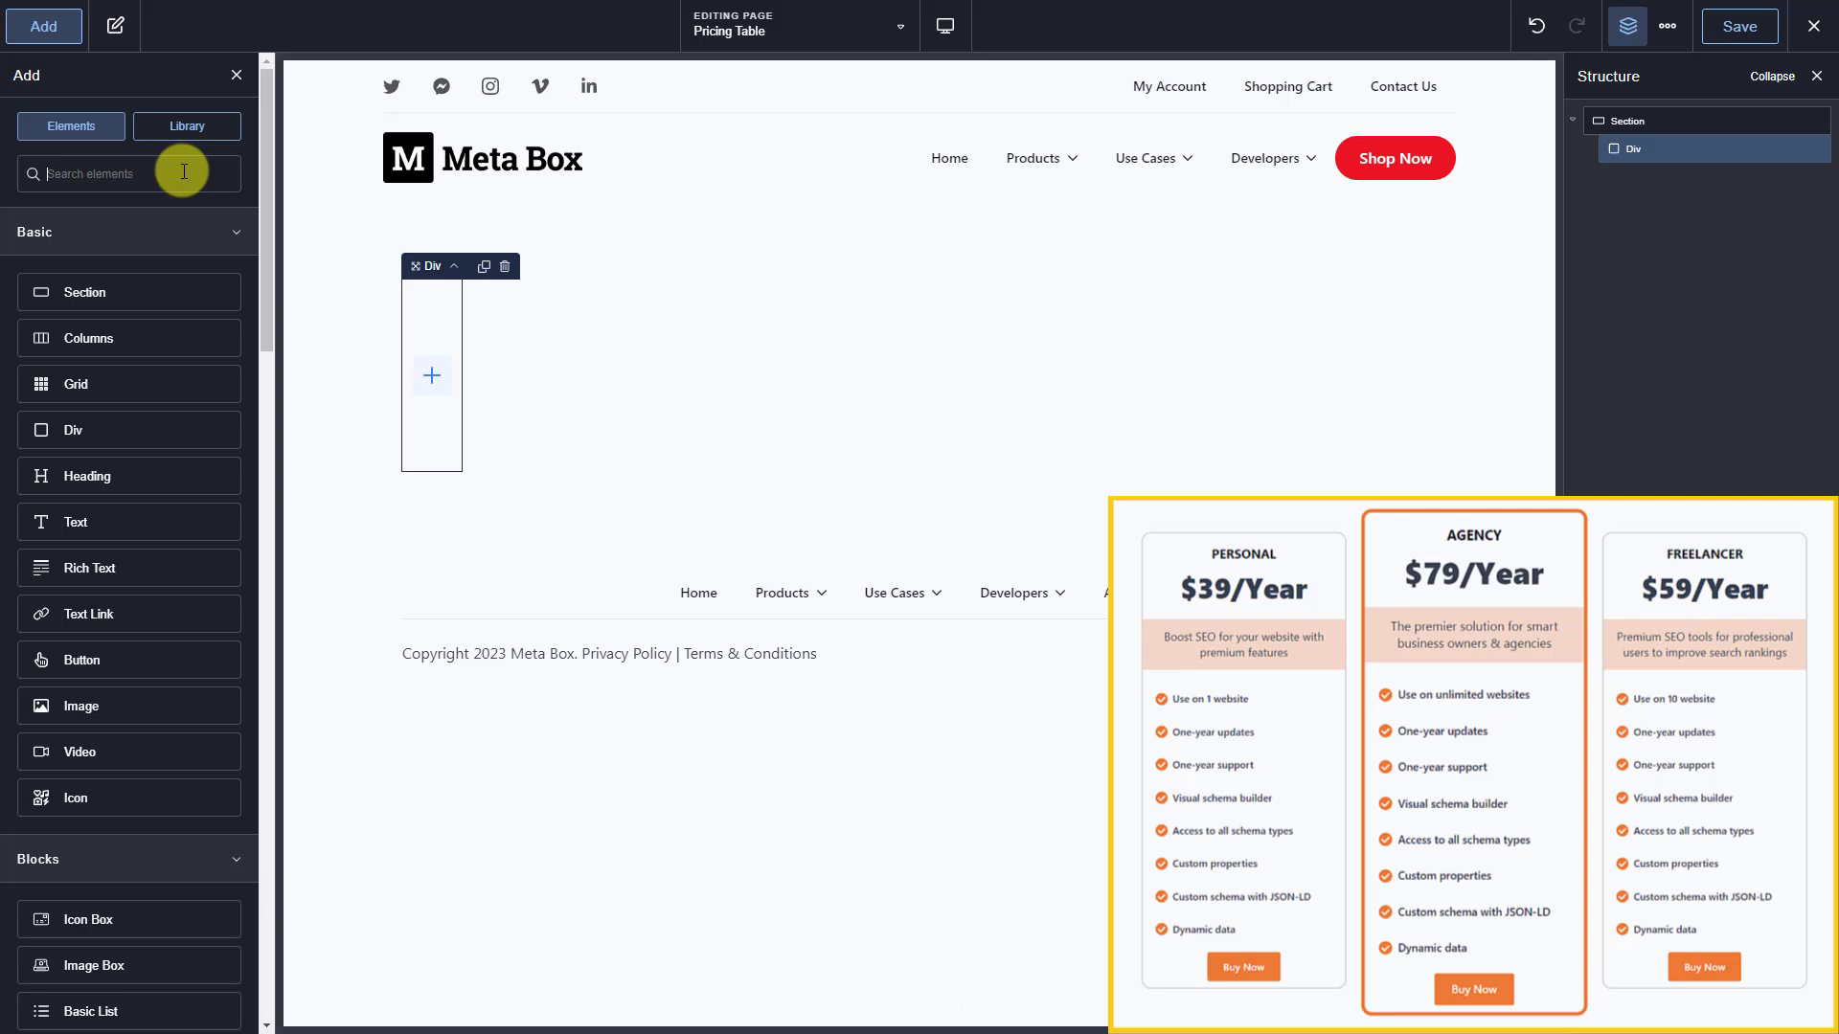
{"action": "type", "text": "re"}
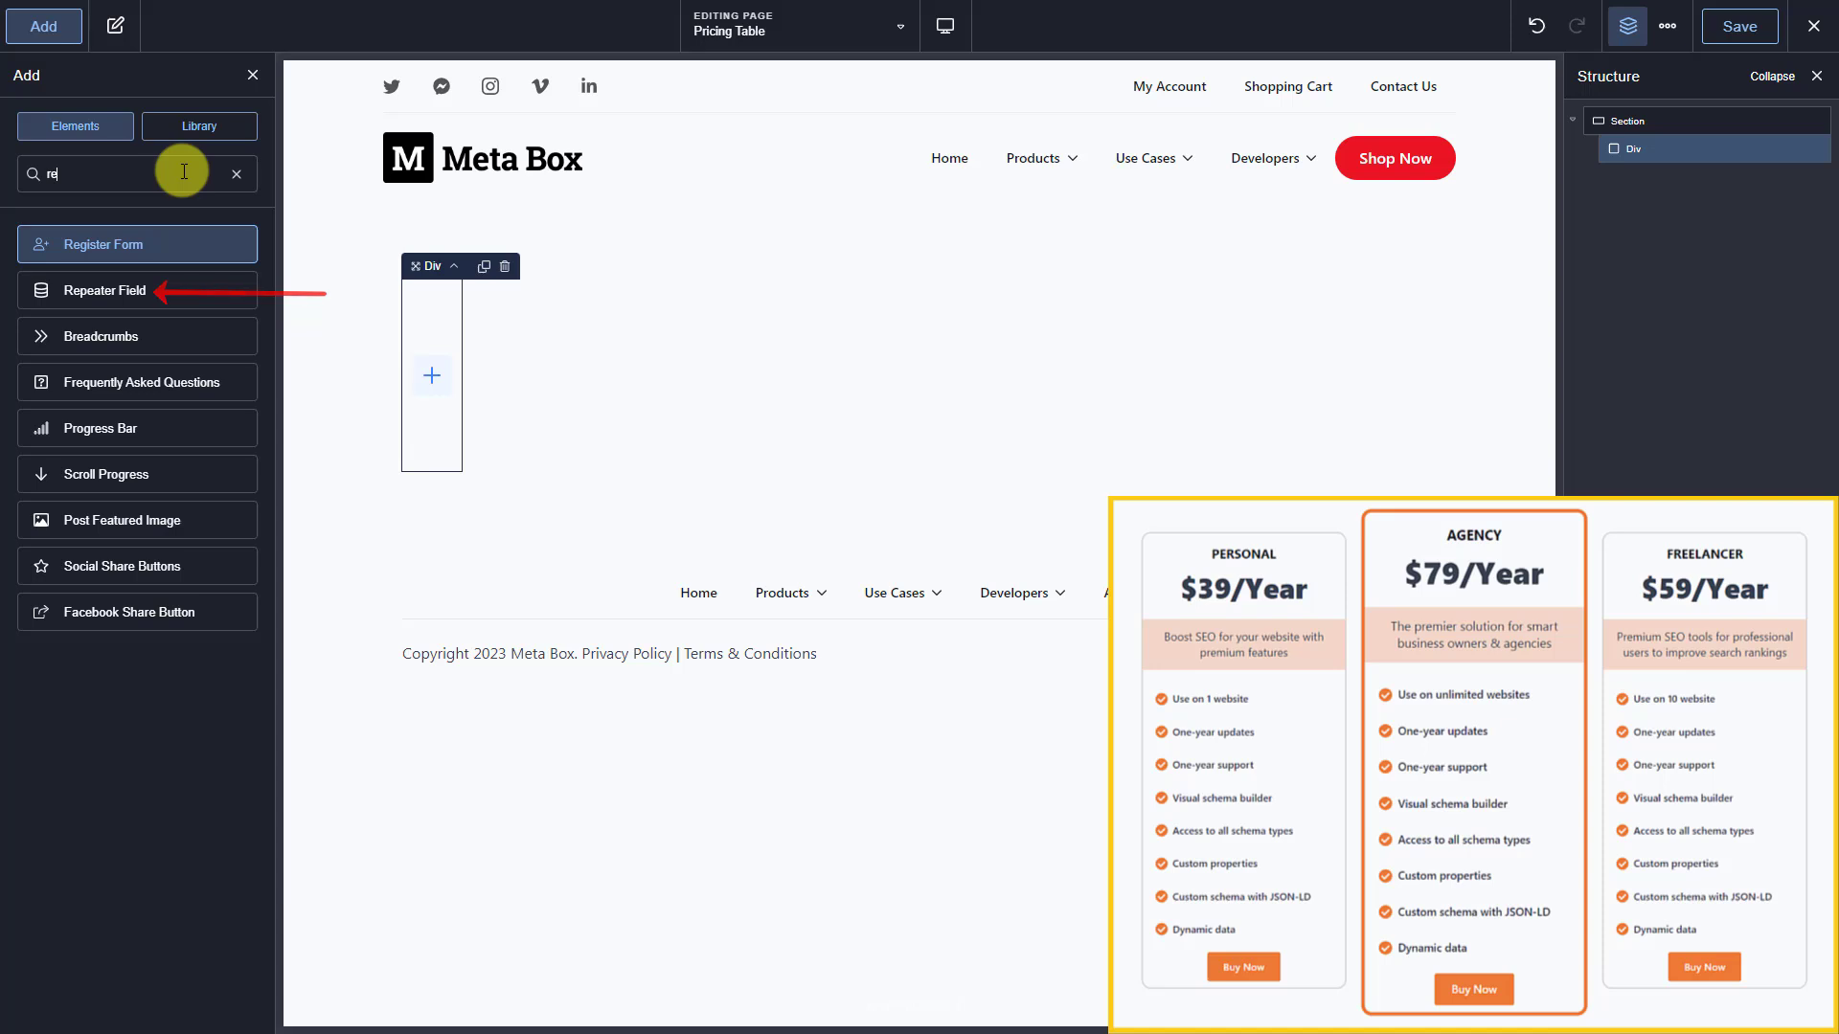
{"action": "left_click", "coordinate": [191, 297]}
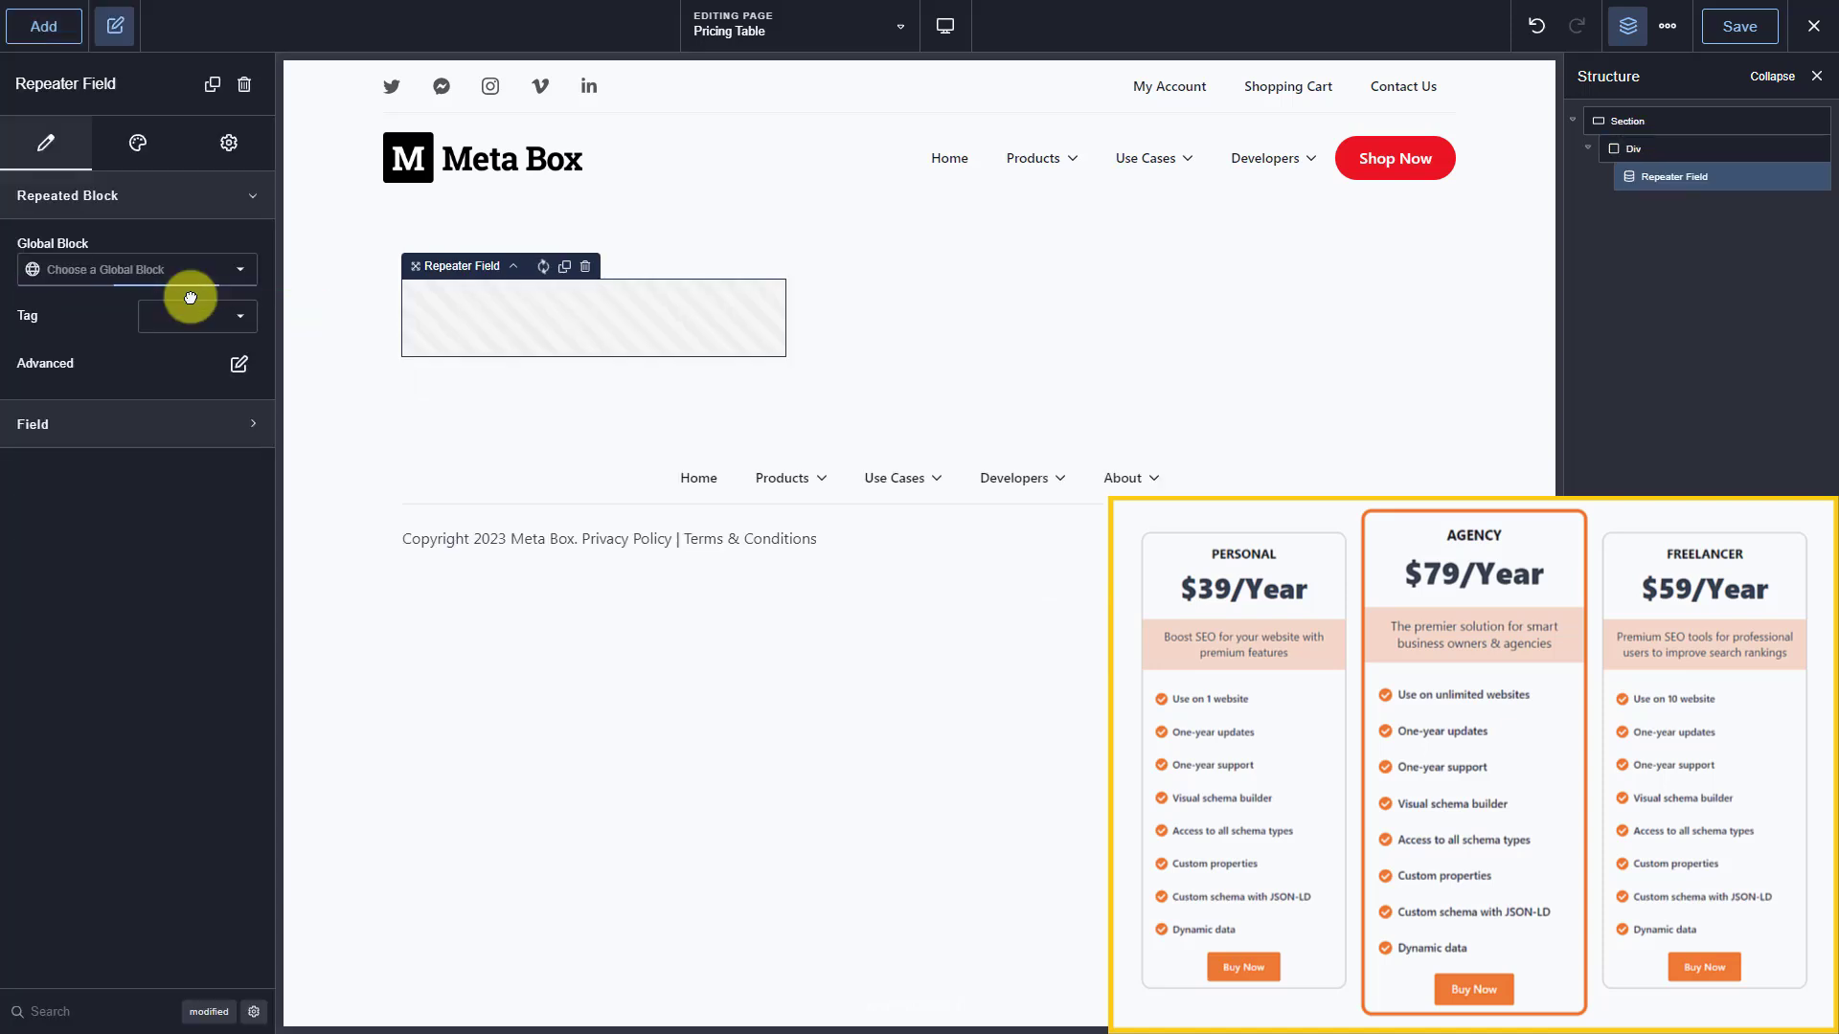
{"action": "left_click", "coordinate": [191, 277]}
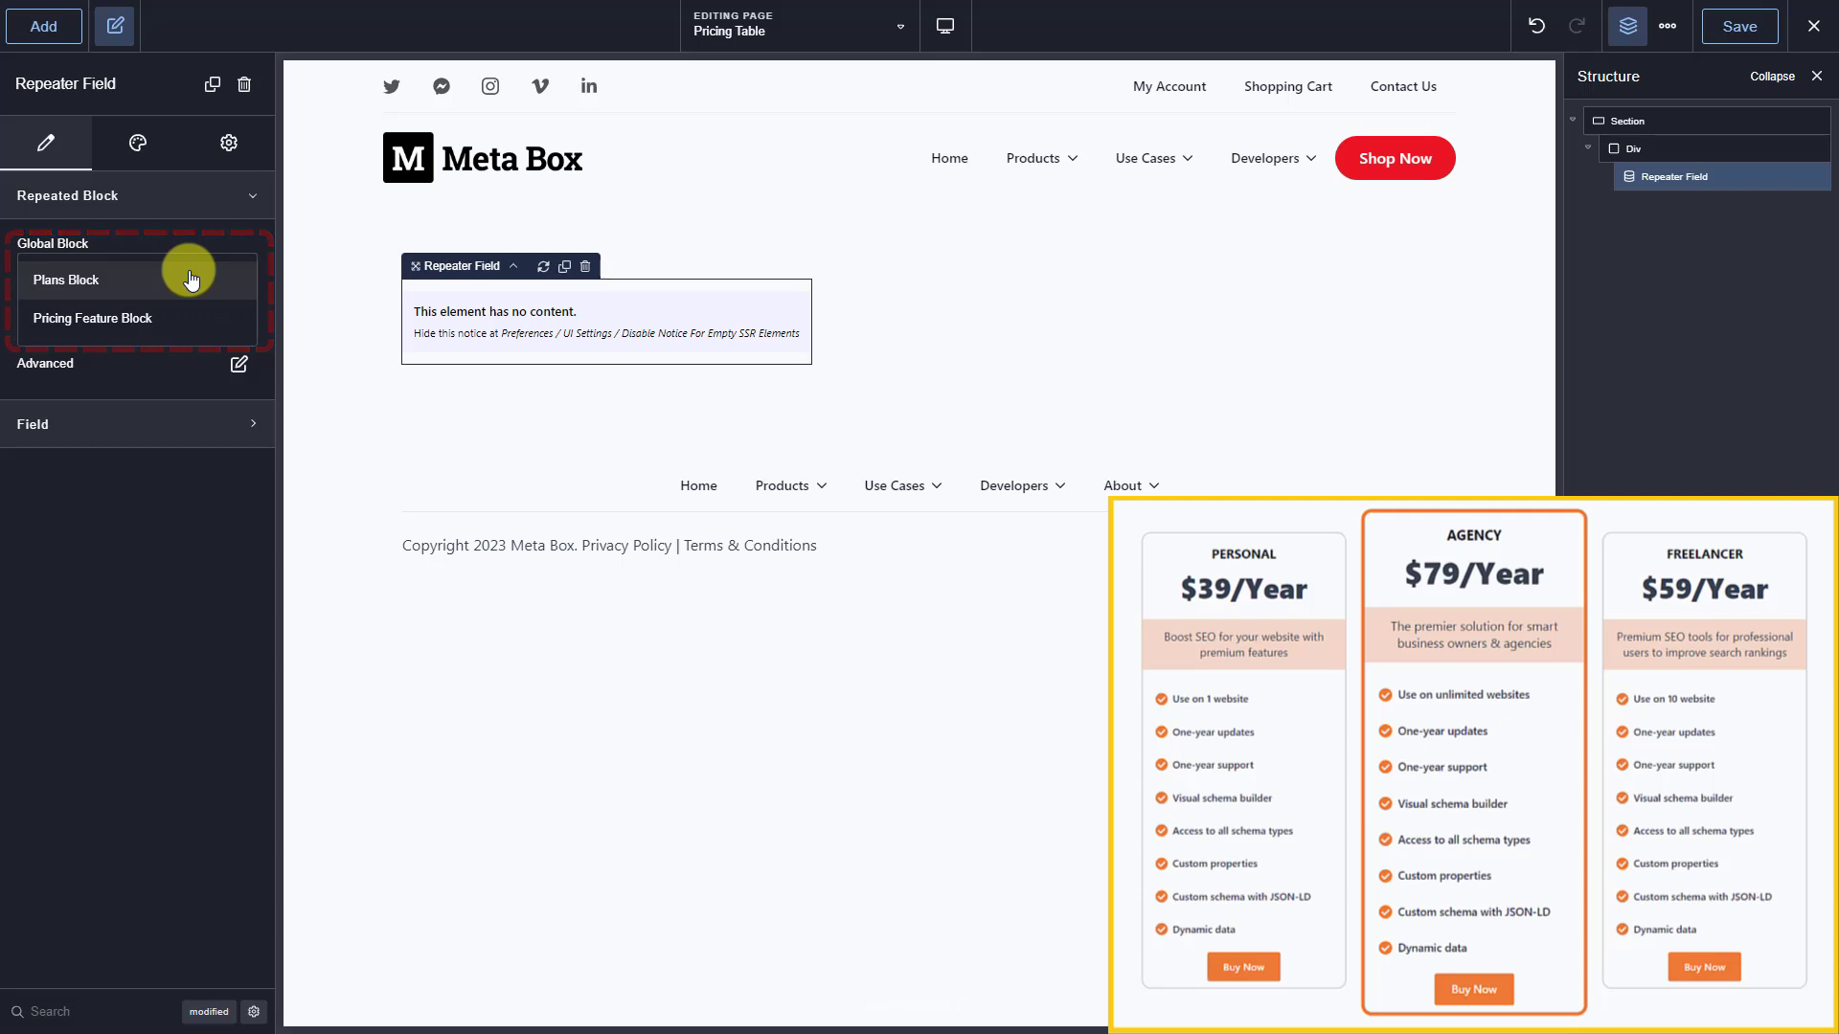
{"action": "left_click", "coordinate": [126, 287]}
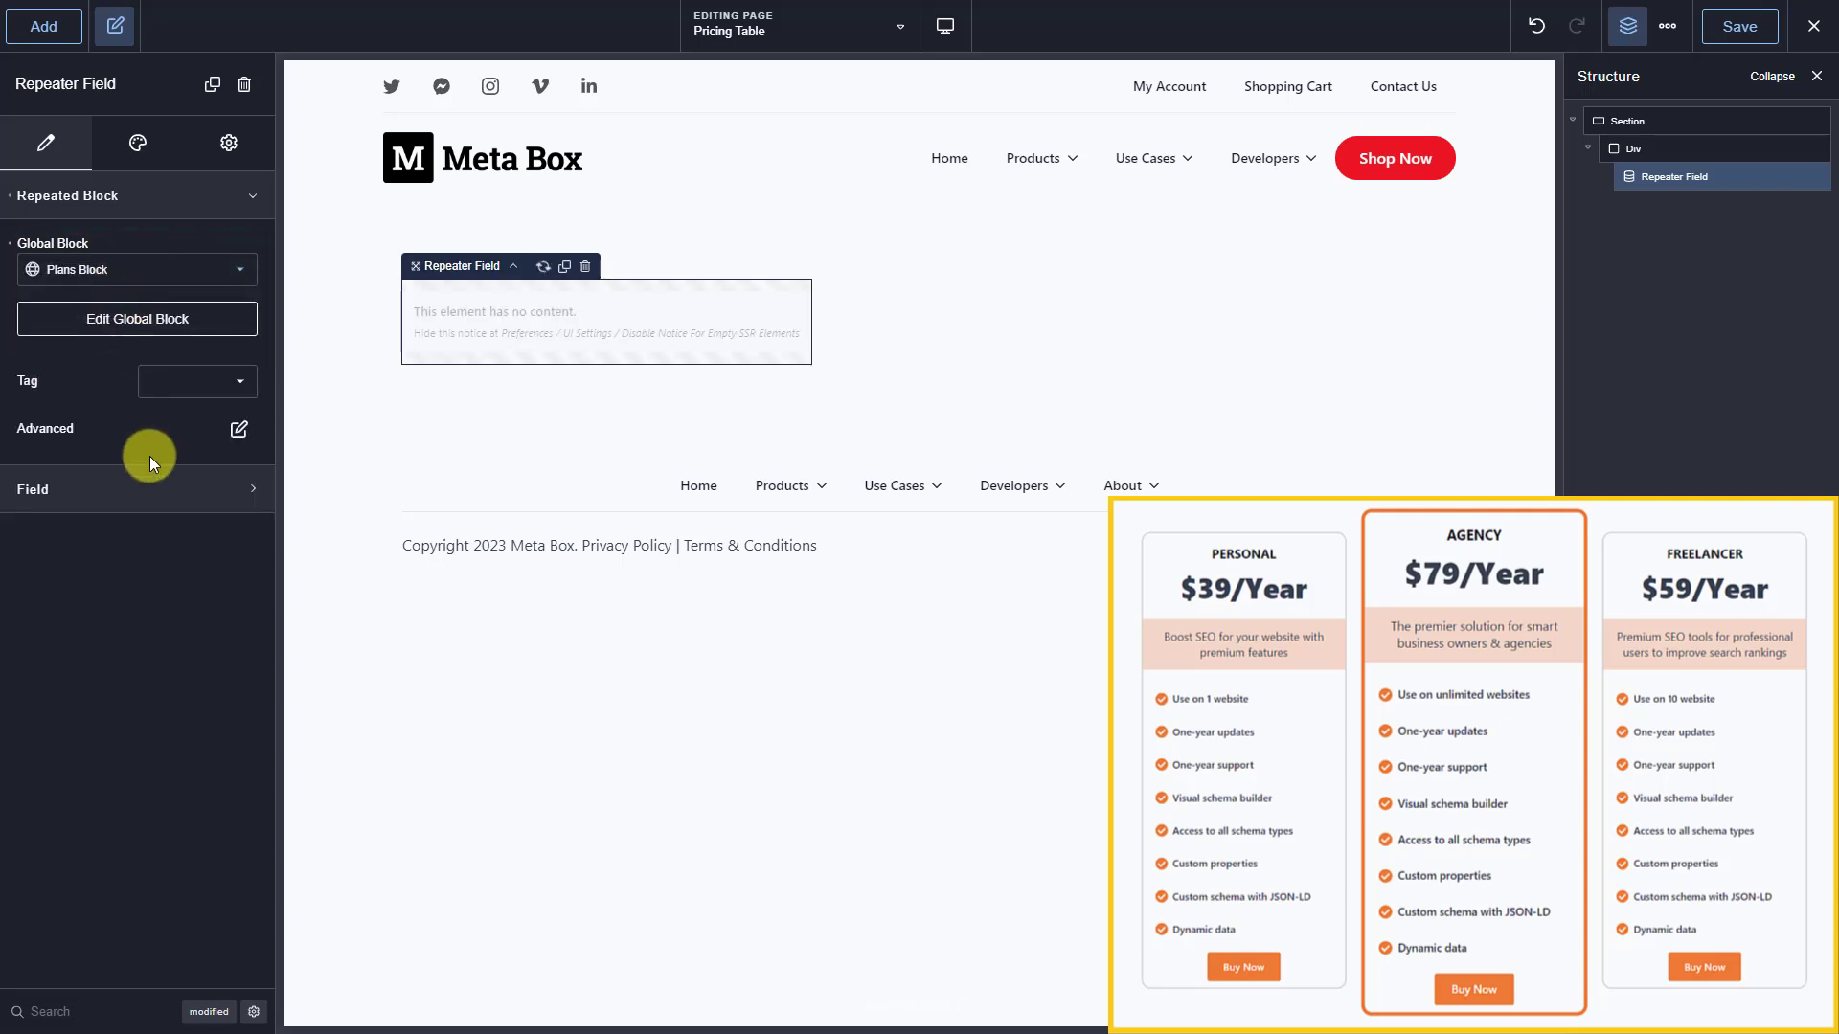
{"action": "left_click", "coordinate": [145, 492]}
{"action": "left_click", "coordinate": [141, 576]}
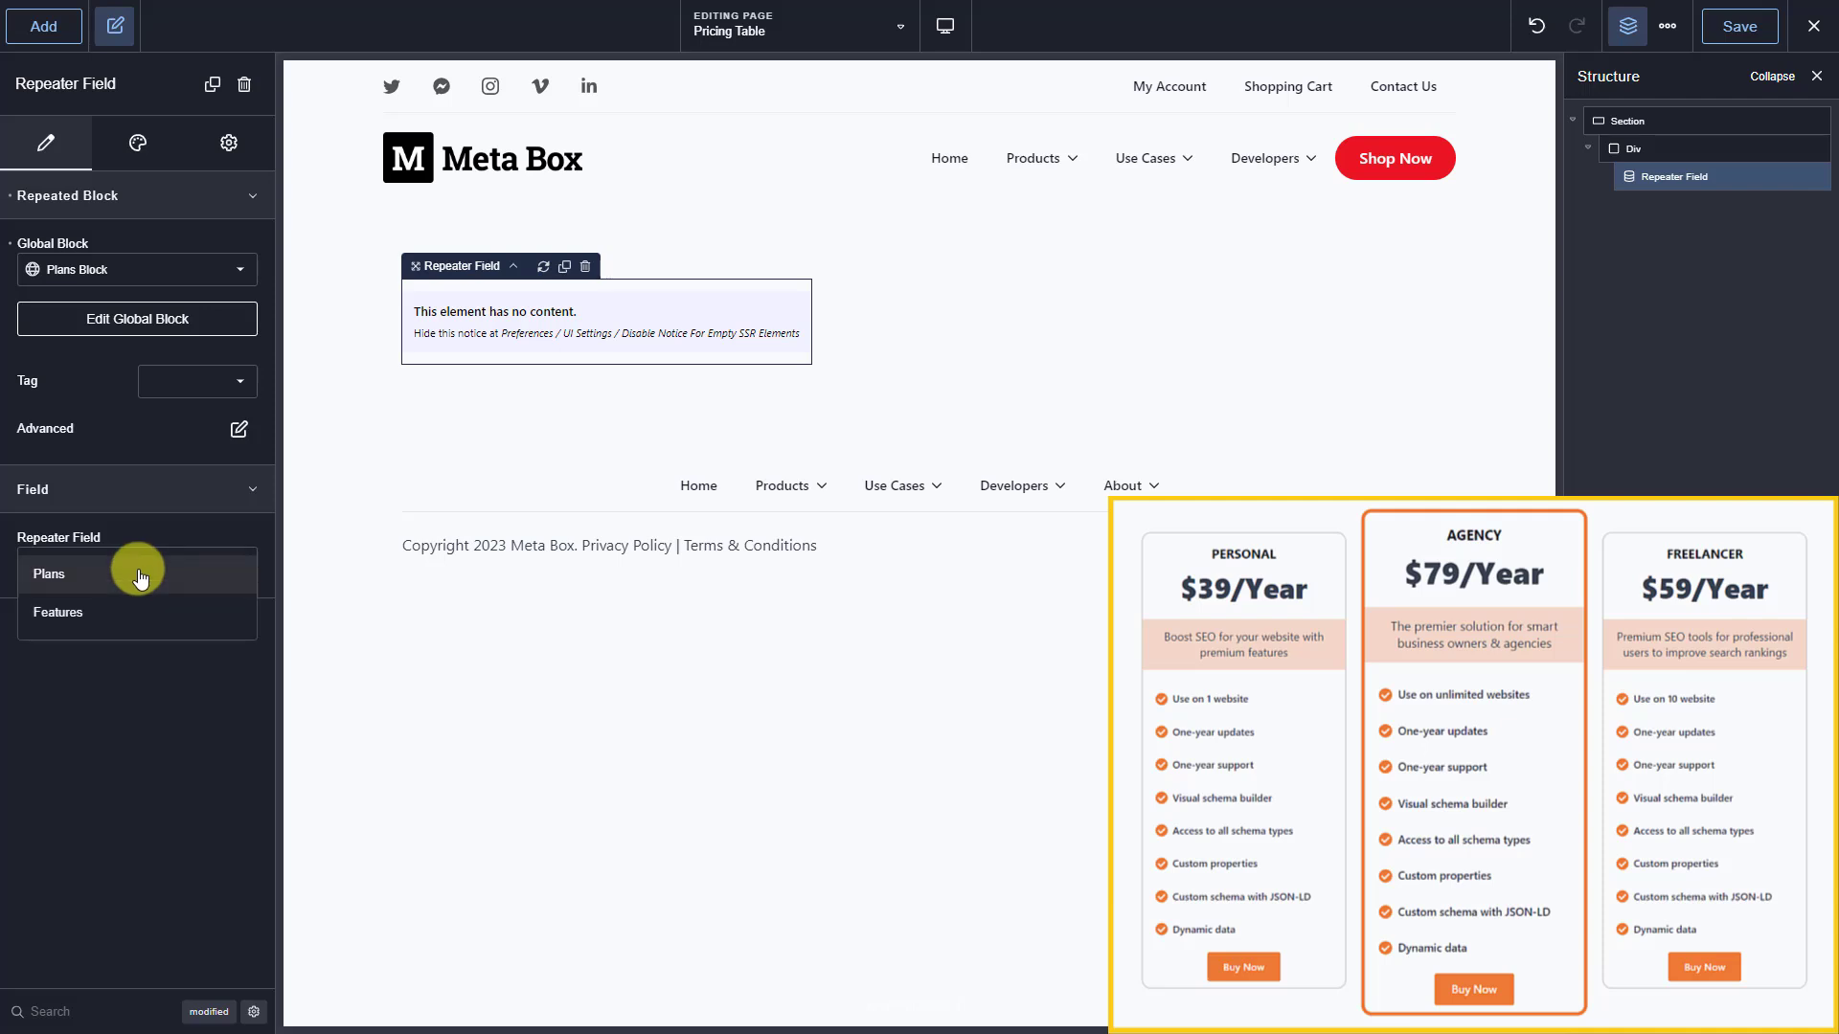
{"action": "left_click", "coordinate": [86, 575]}
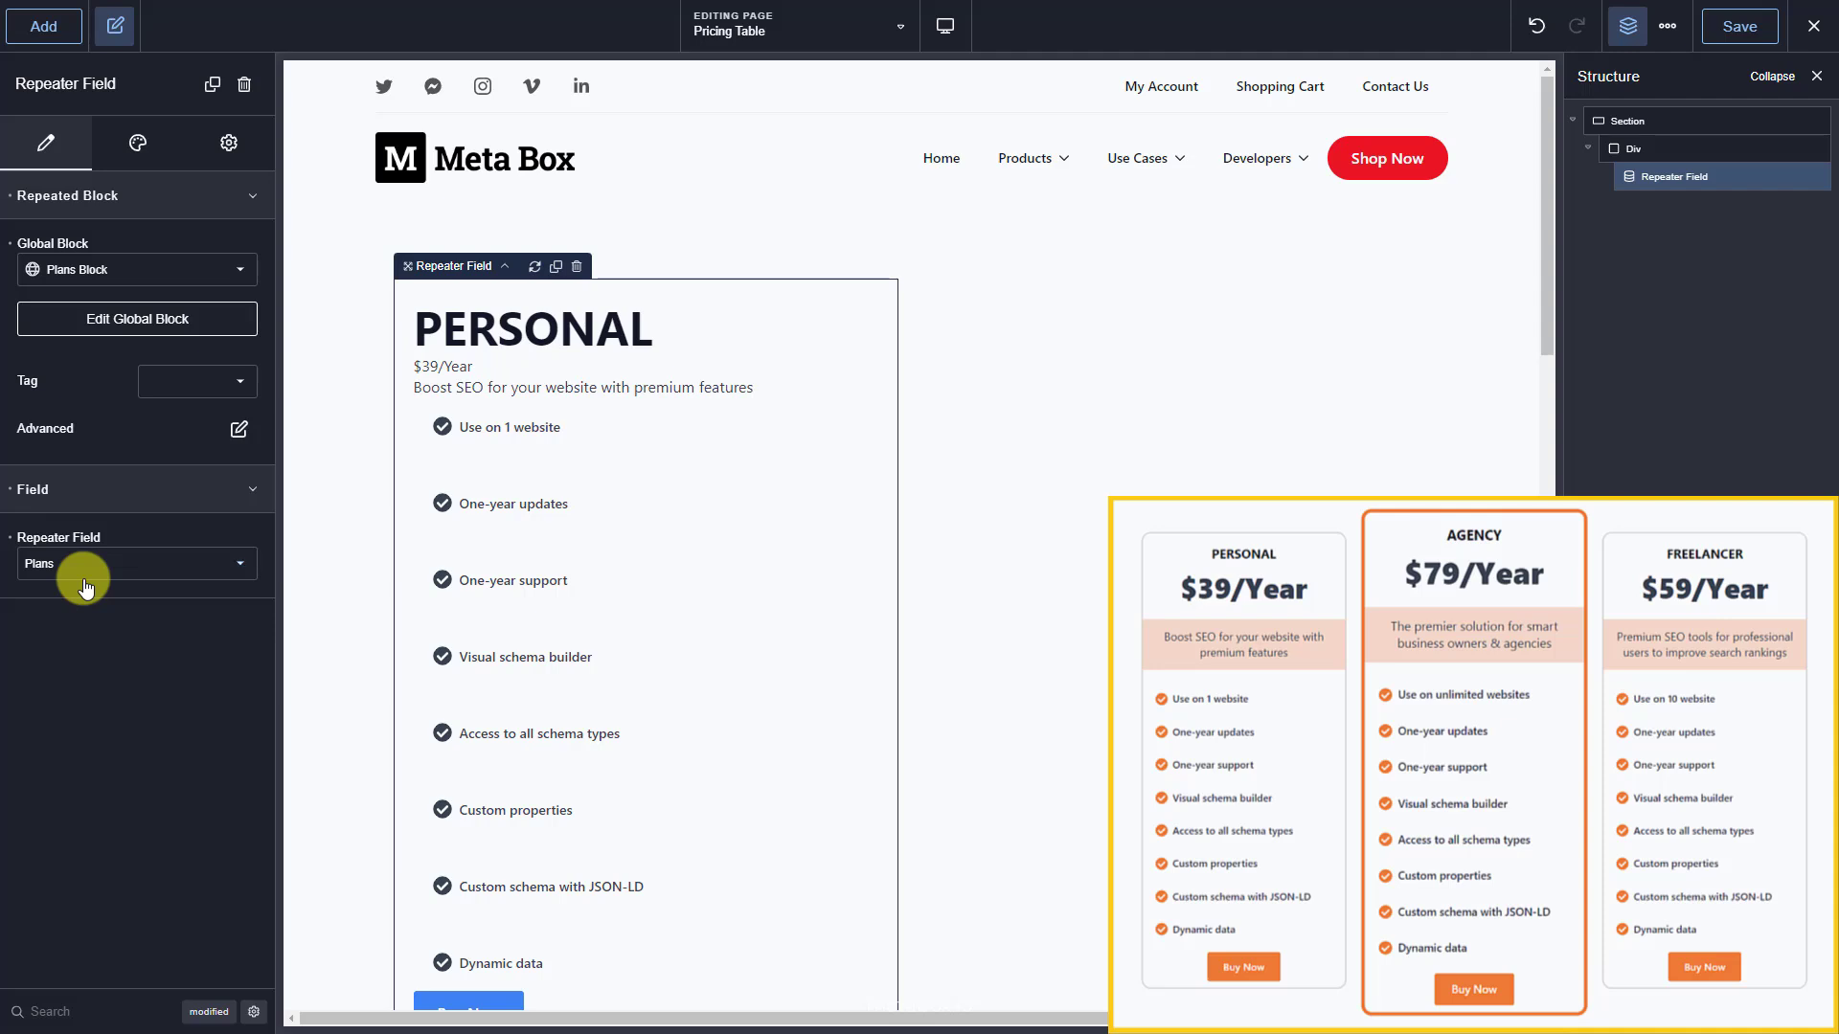
Save the Pricing Table page and review the listed plans on its frontend.
{"action": "left_click", "coordinate": [1740, 29]}
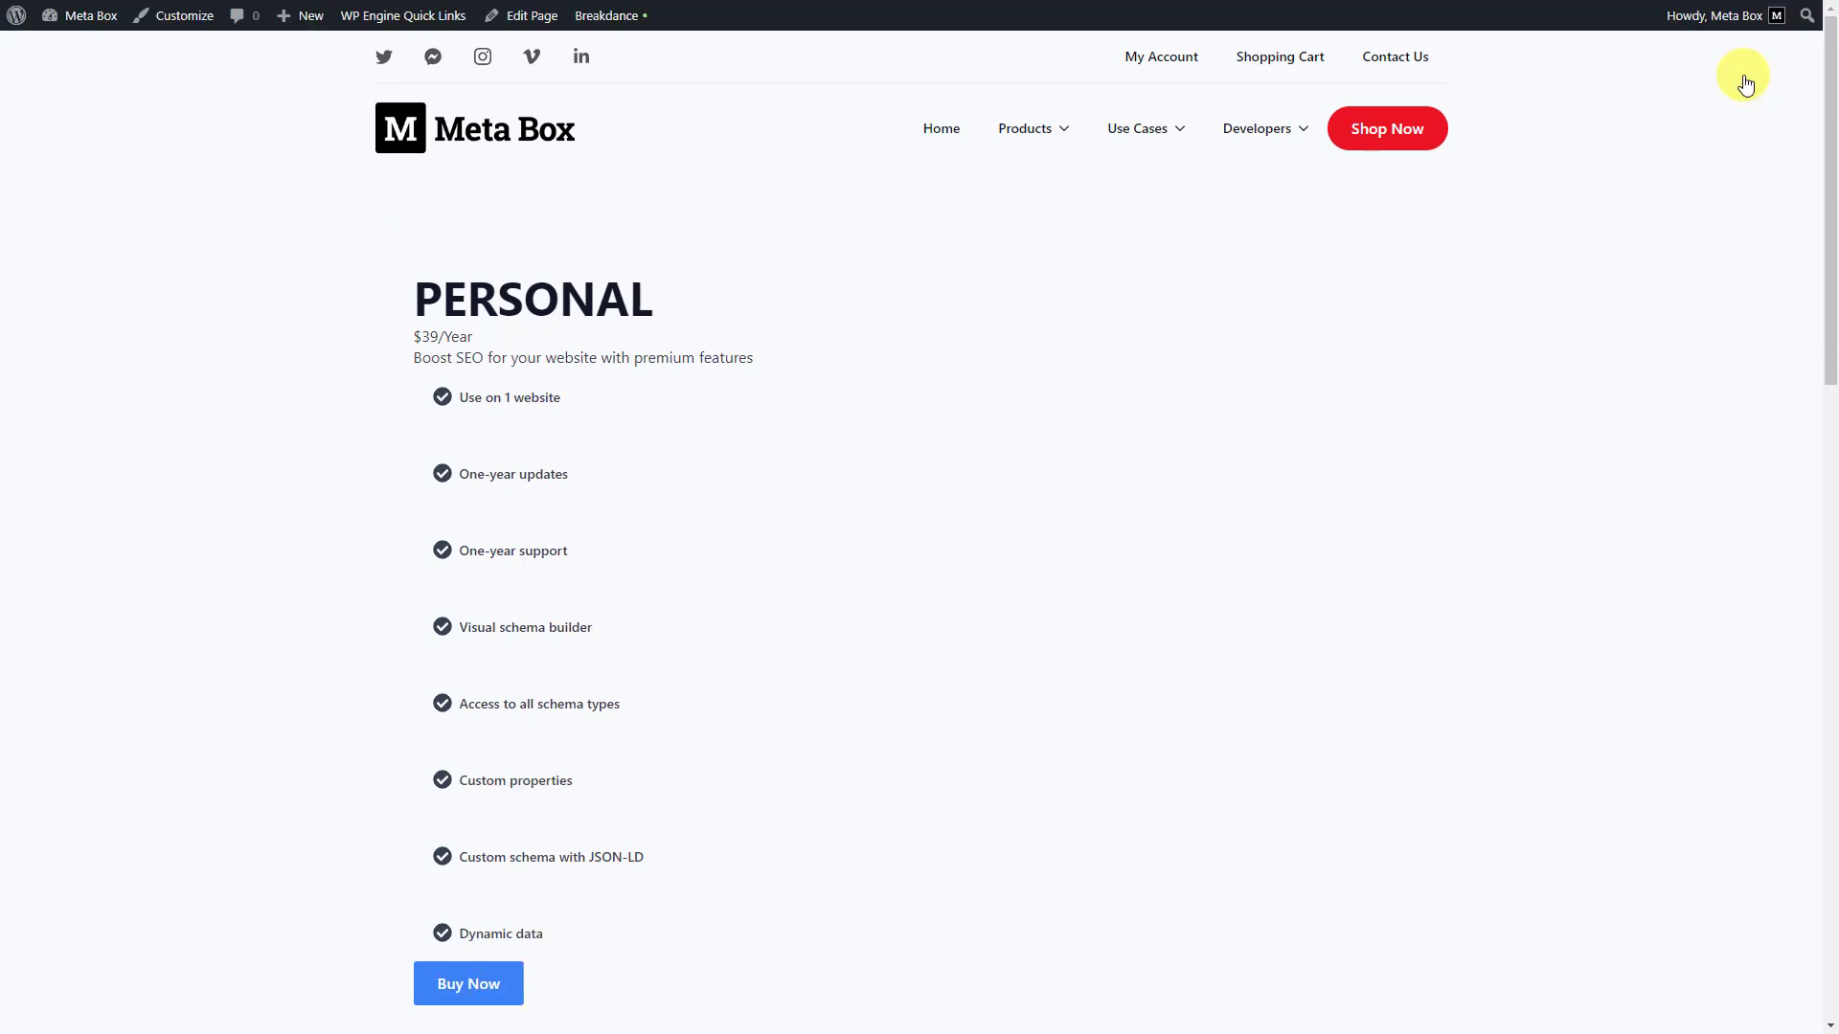
{"action": "scroll", "coordinate": [866, 536], "scroll_direction": "down", "scroll_amount": 5}
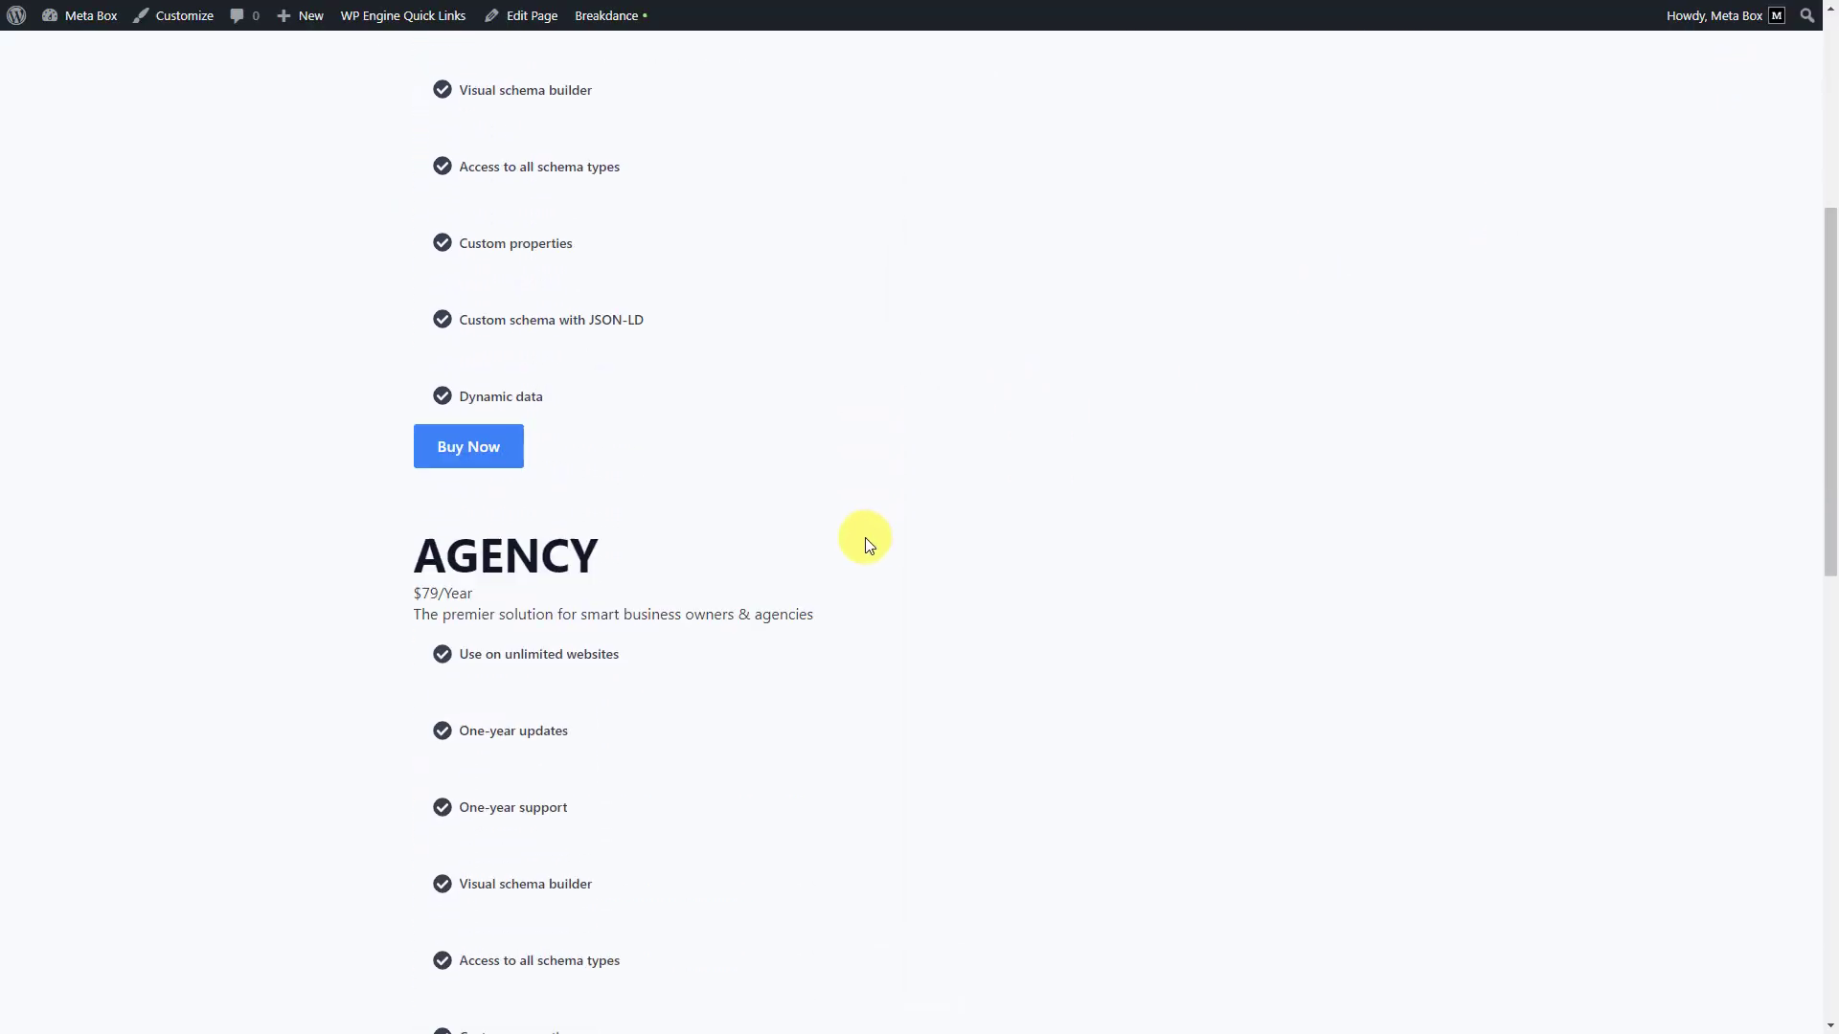
Review the remaining plans and their features on the Pricing Table frontend page.
{"action": "scroll", "coordinate": [864, 537], "scroll_direction": "down", "scroll_amount": 13}
{"action": "scroll", "coordinate": [862, 539], "scroll_direction": "up", "scroll_amount": 5}
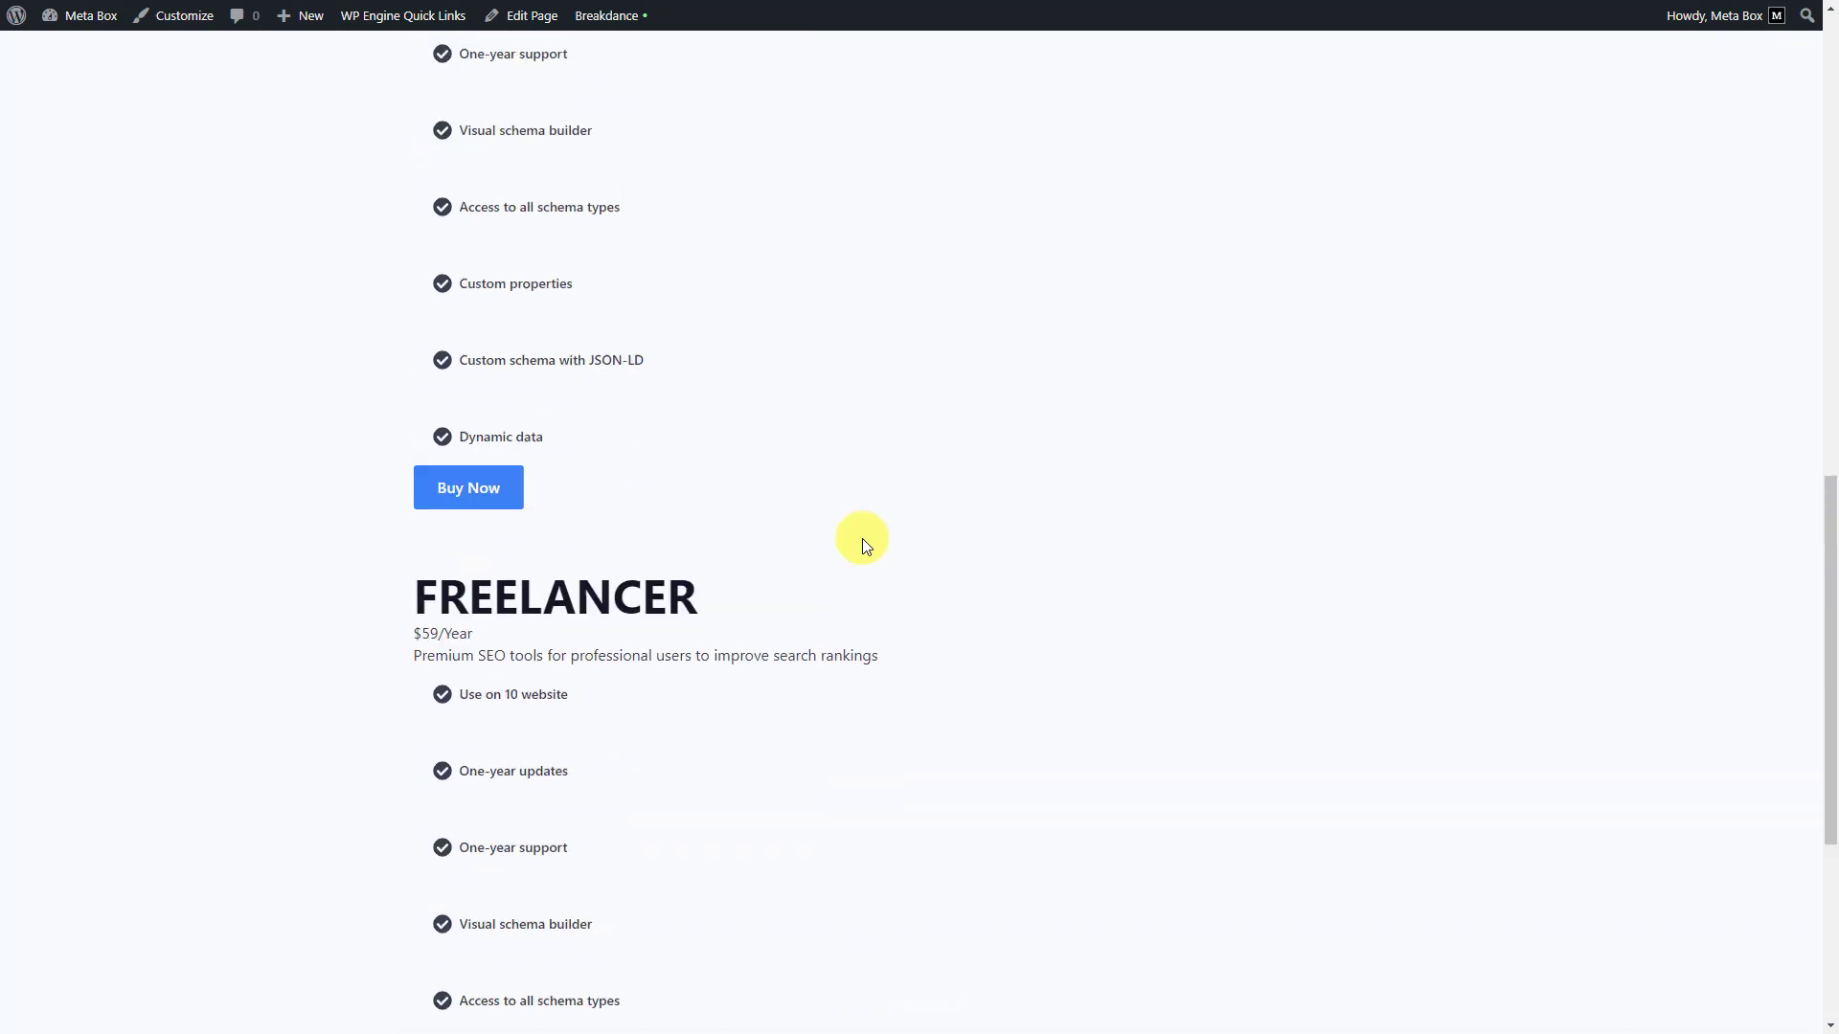
{"action": "scroll", "coordinate": [862, 538], "scroll_direction": "up", "scroll_amount": 12}
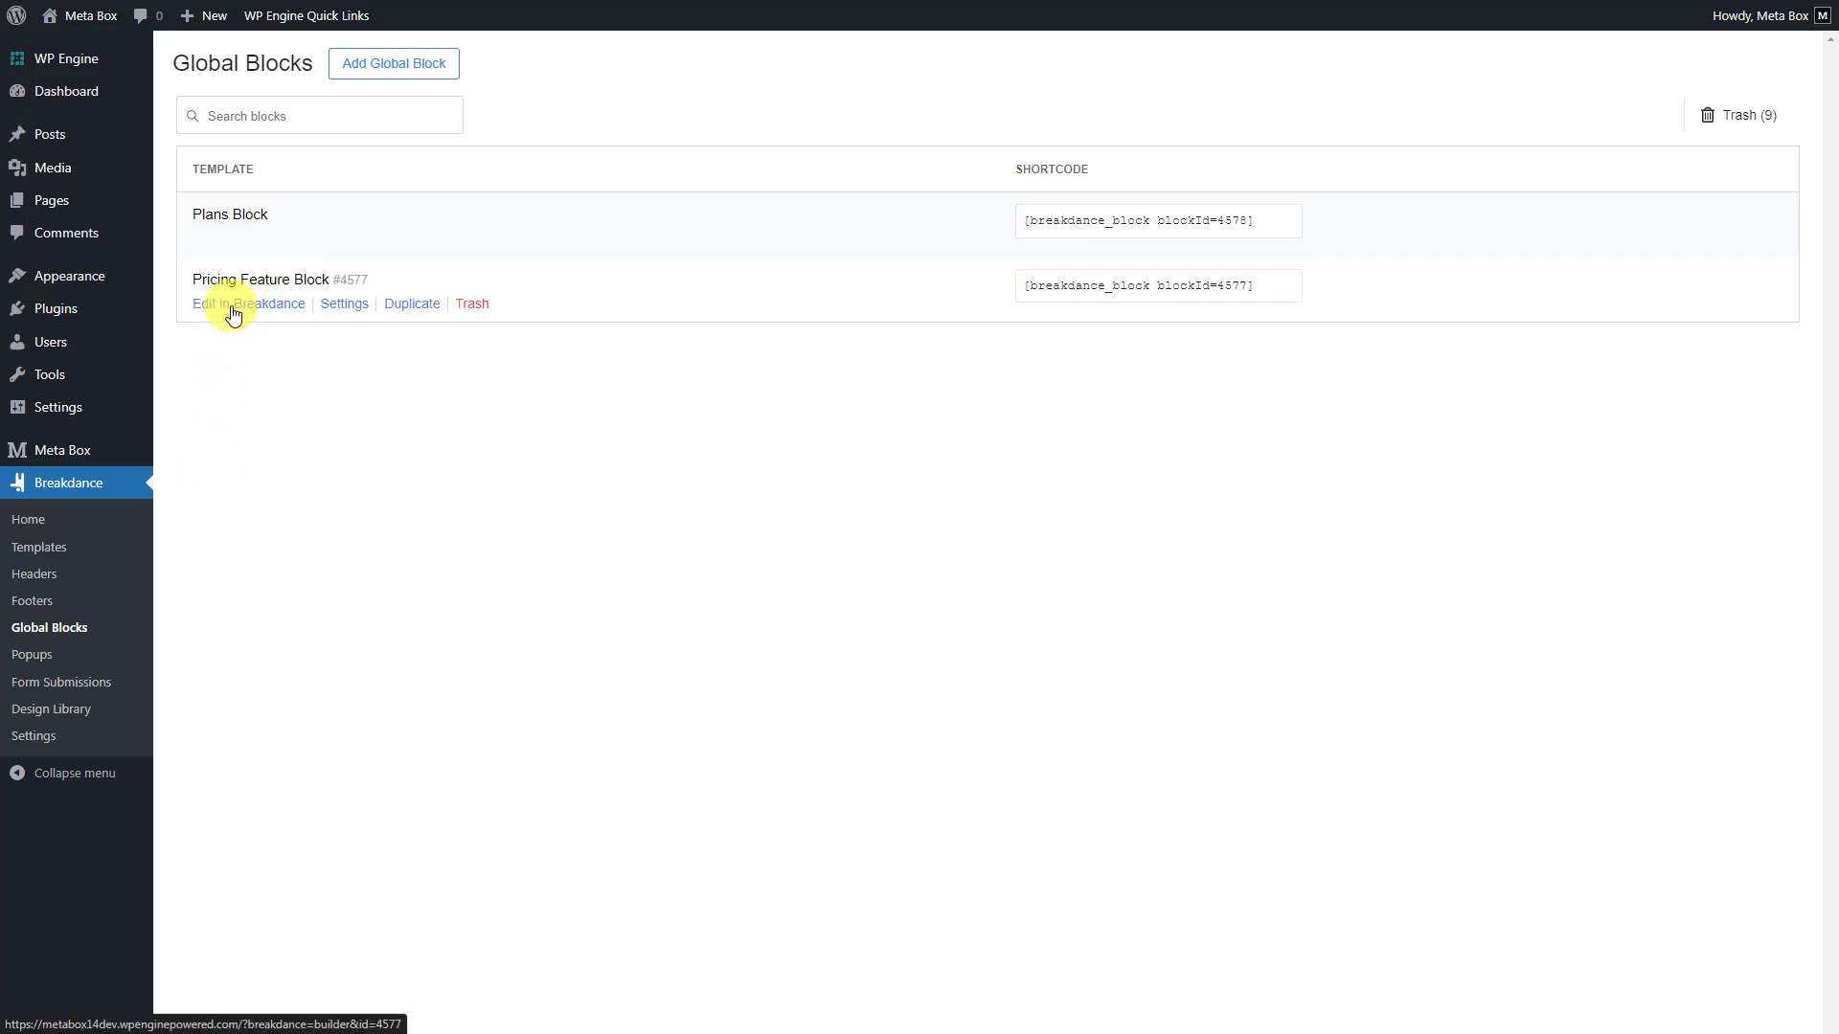
Open the Pricing Feature Block in Breakdance with its structure shown and set the Icon List's icon color to #ef7a37.
{"action": "left_click", "coordinate": [233, 305]}
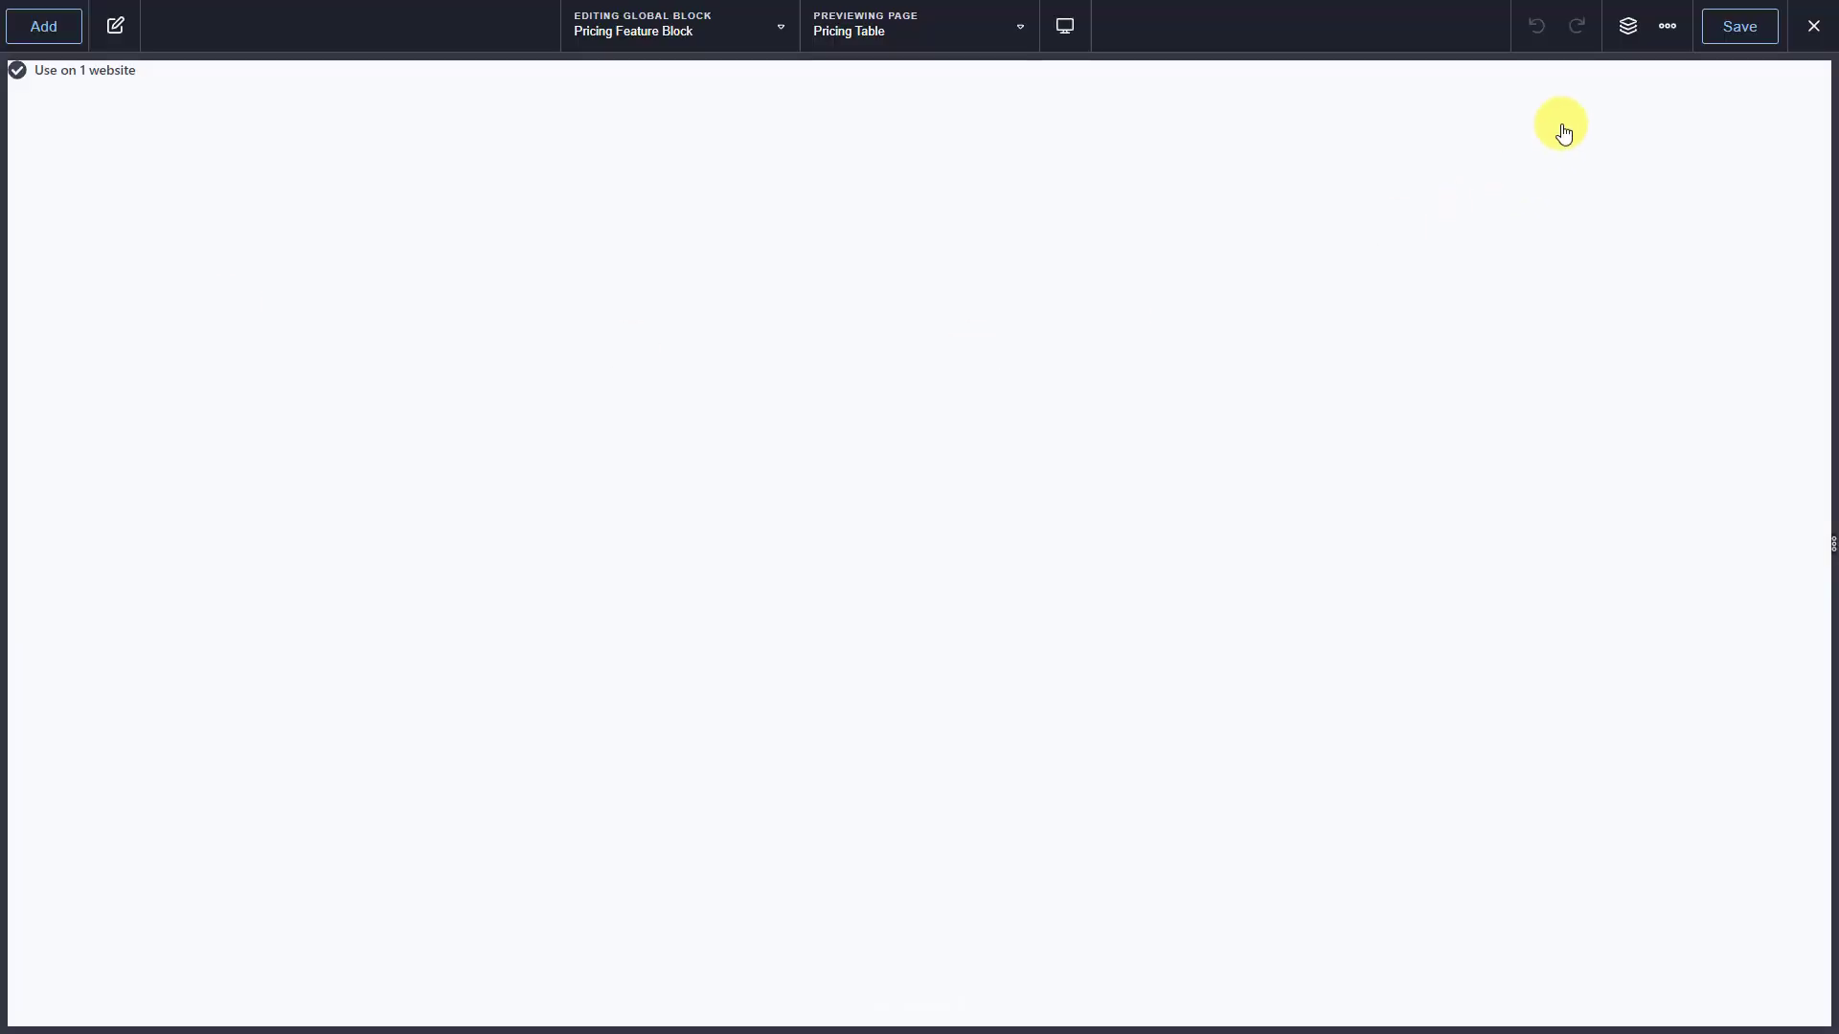
{"action": "left_click", "coordinate": [1628, 26]}
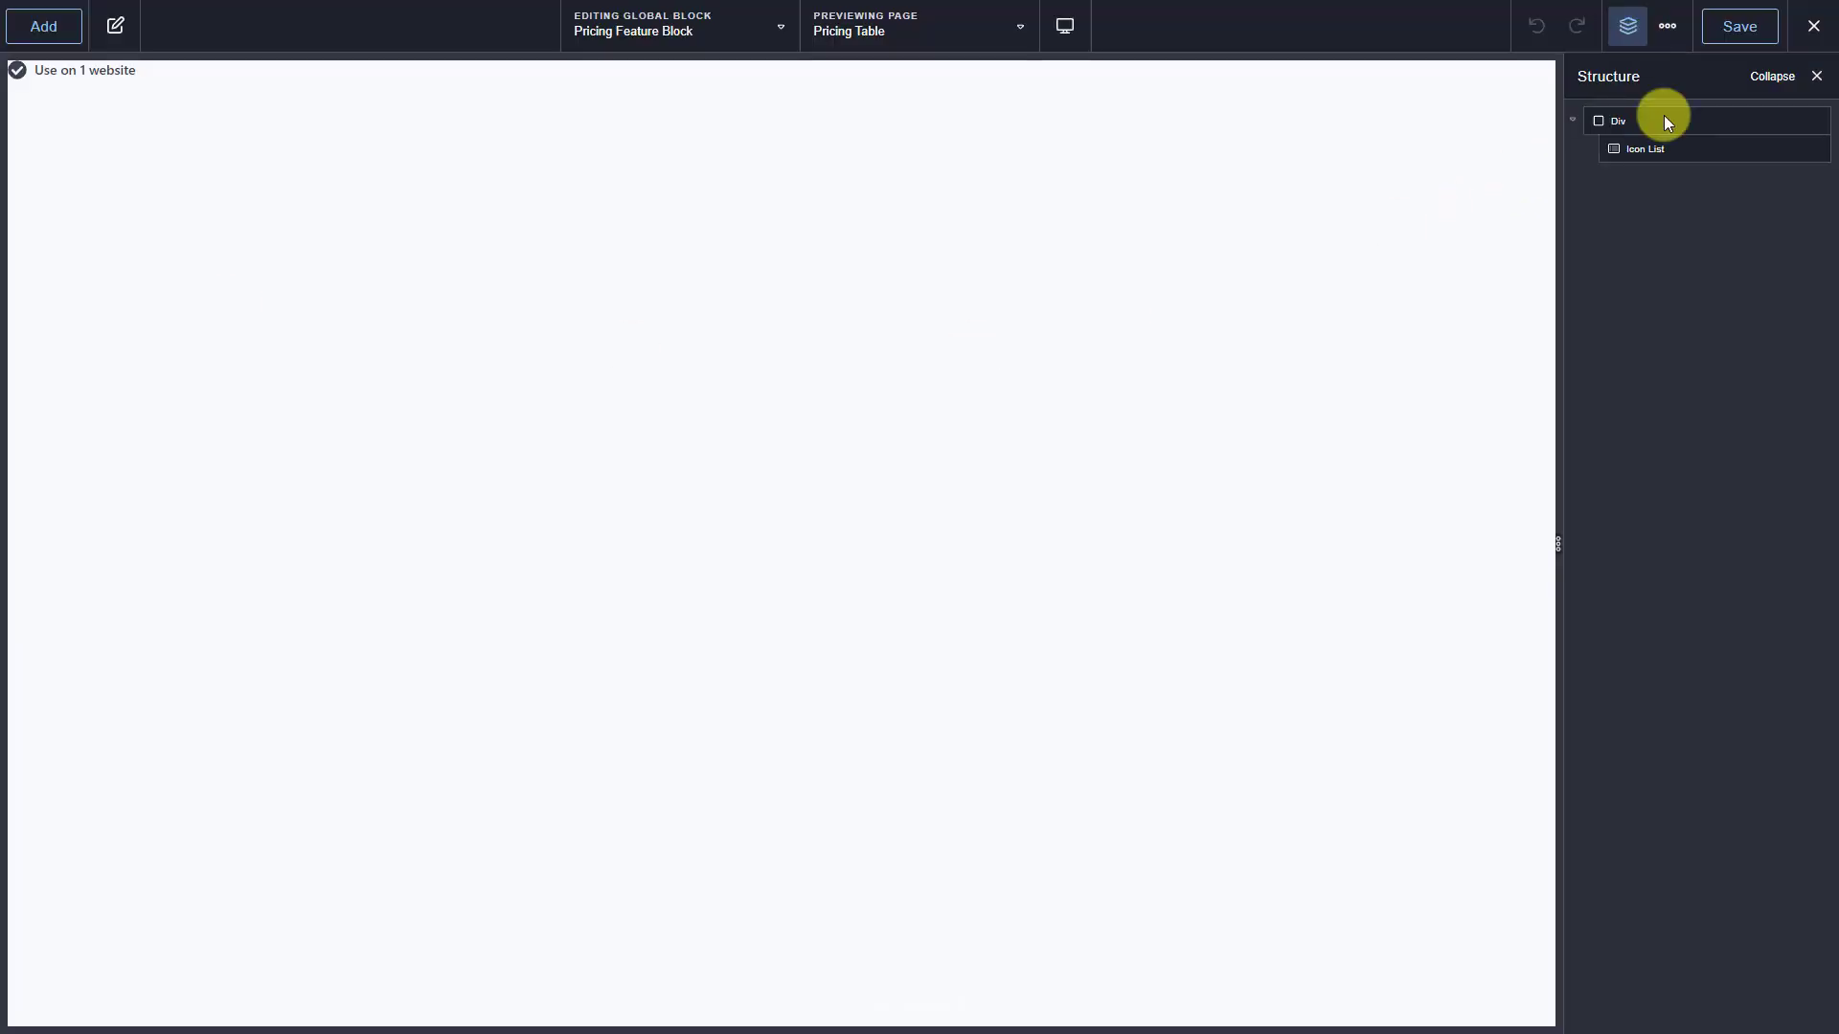
{"action": "left_click", "coordinate": [1682, 151]}
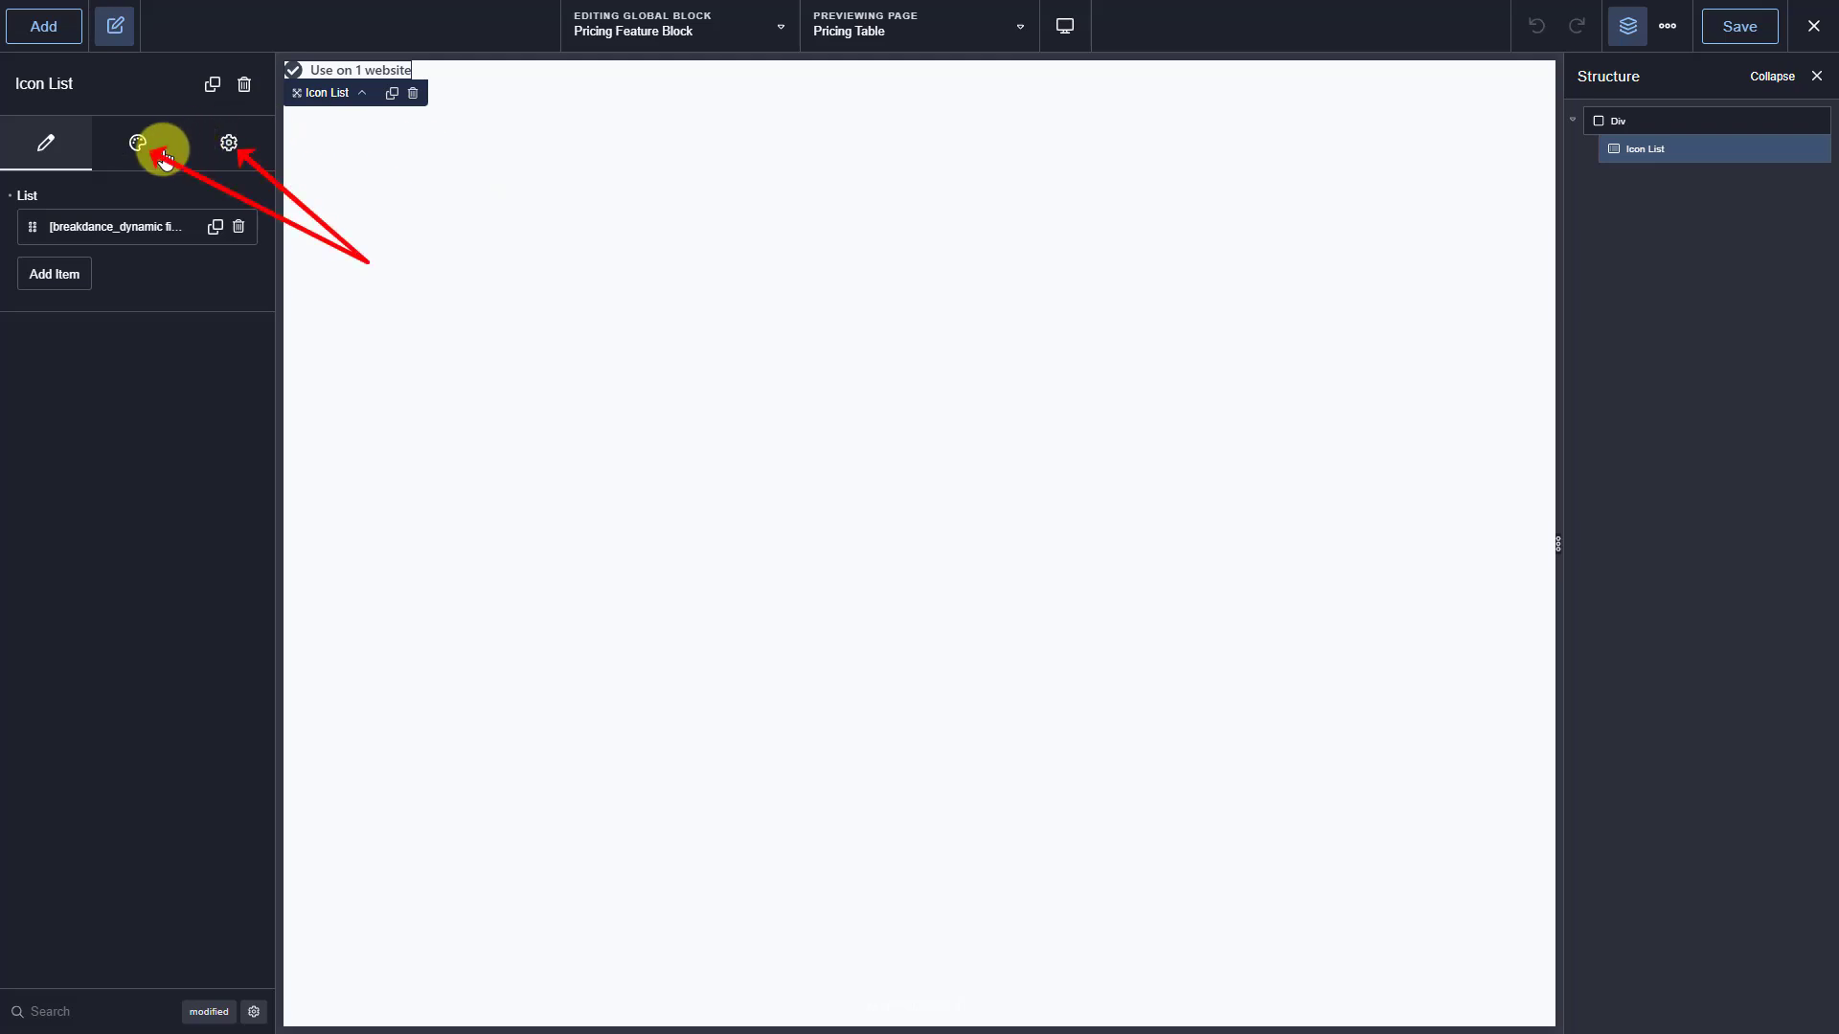
{"action": "left_click", "coordinate": [165, 158]}
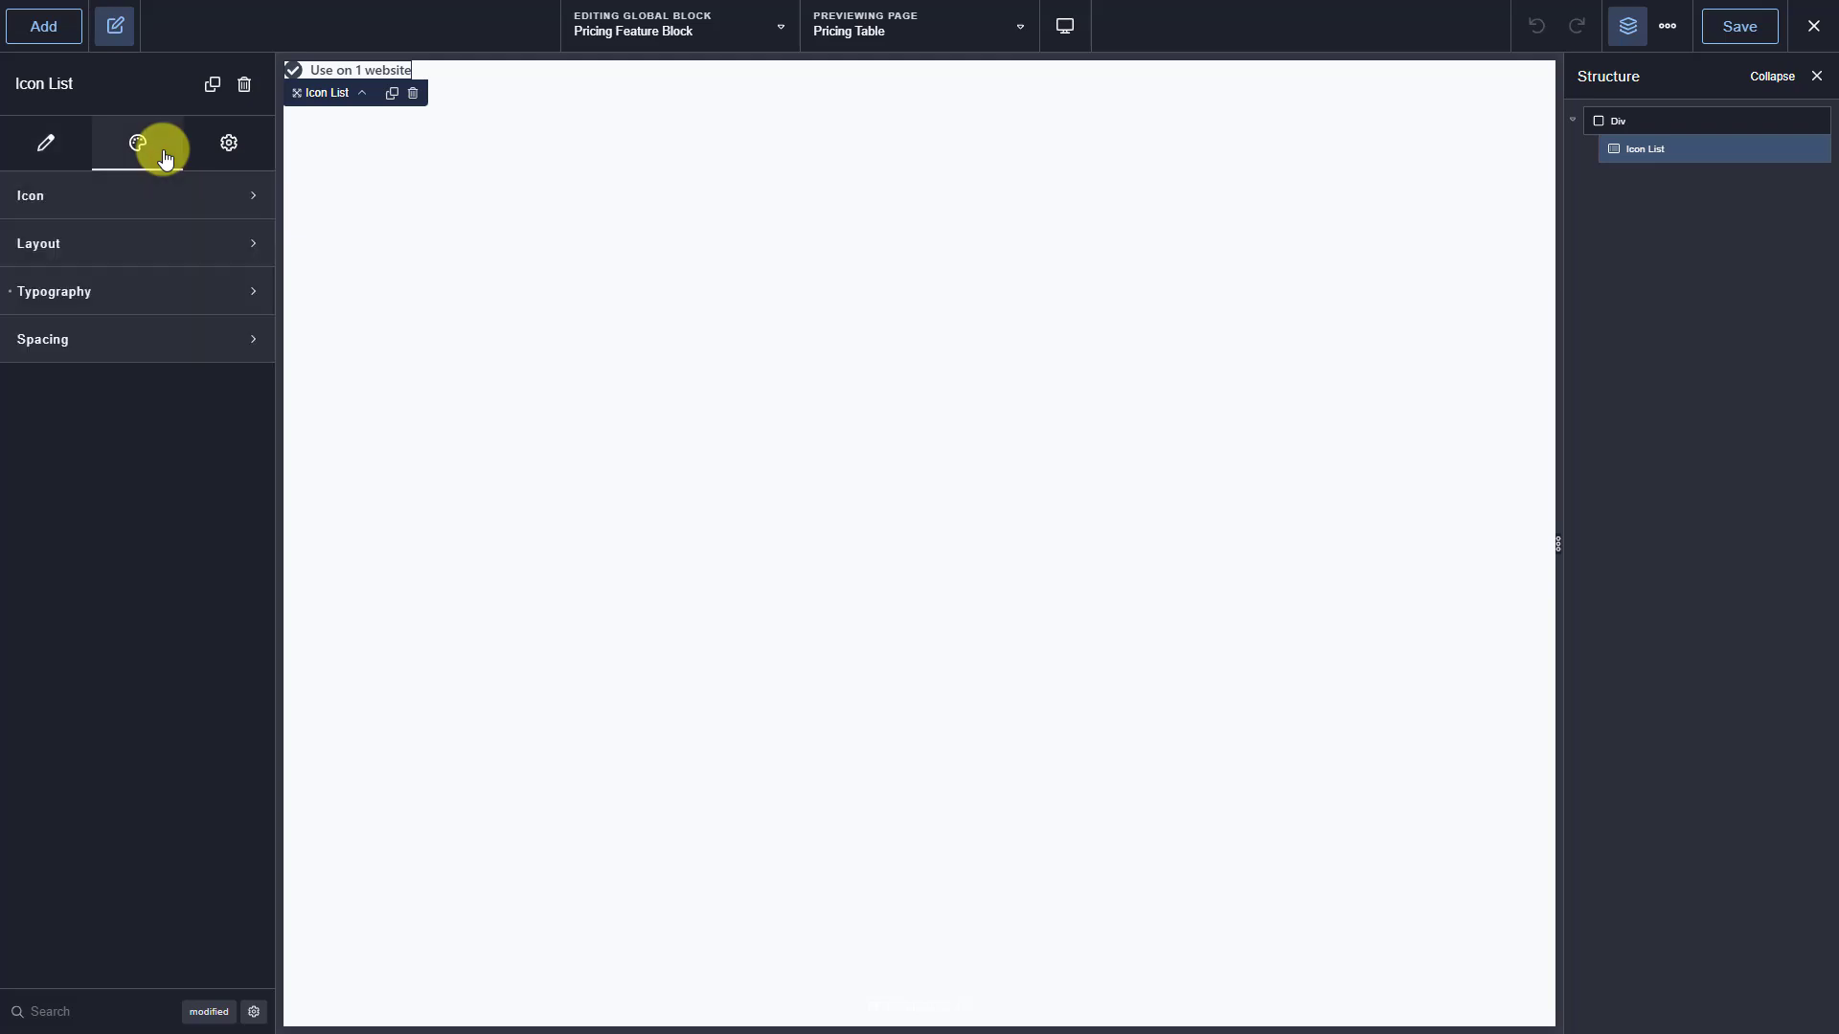
{"action": "left_click", "coordinate": [172, 196]}
{"action": "left_click", "coordinate": [192, 342]}
{"action": "type", "text": "#ef7a37"}
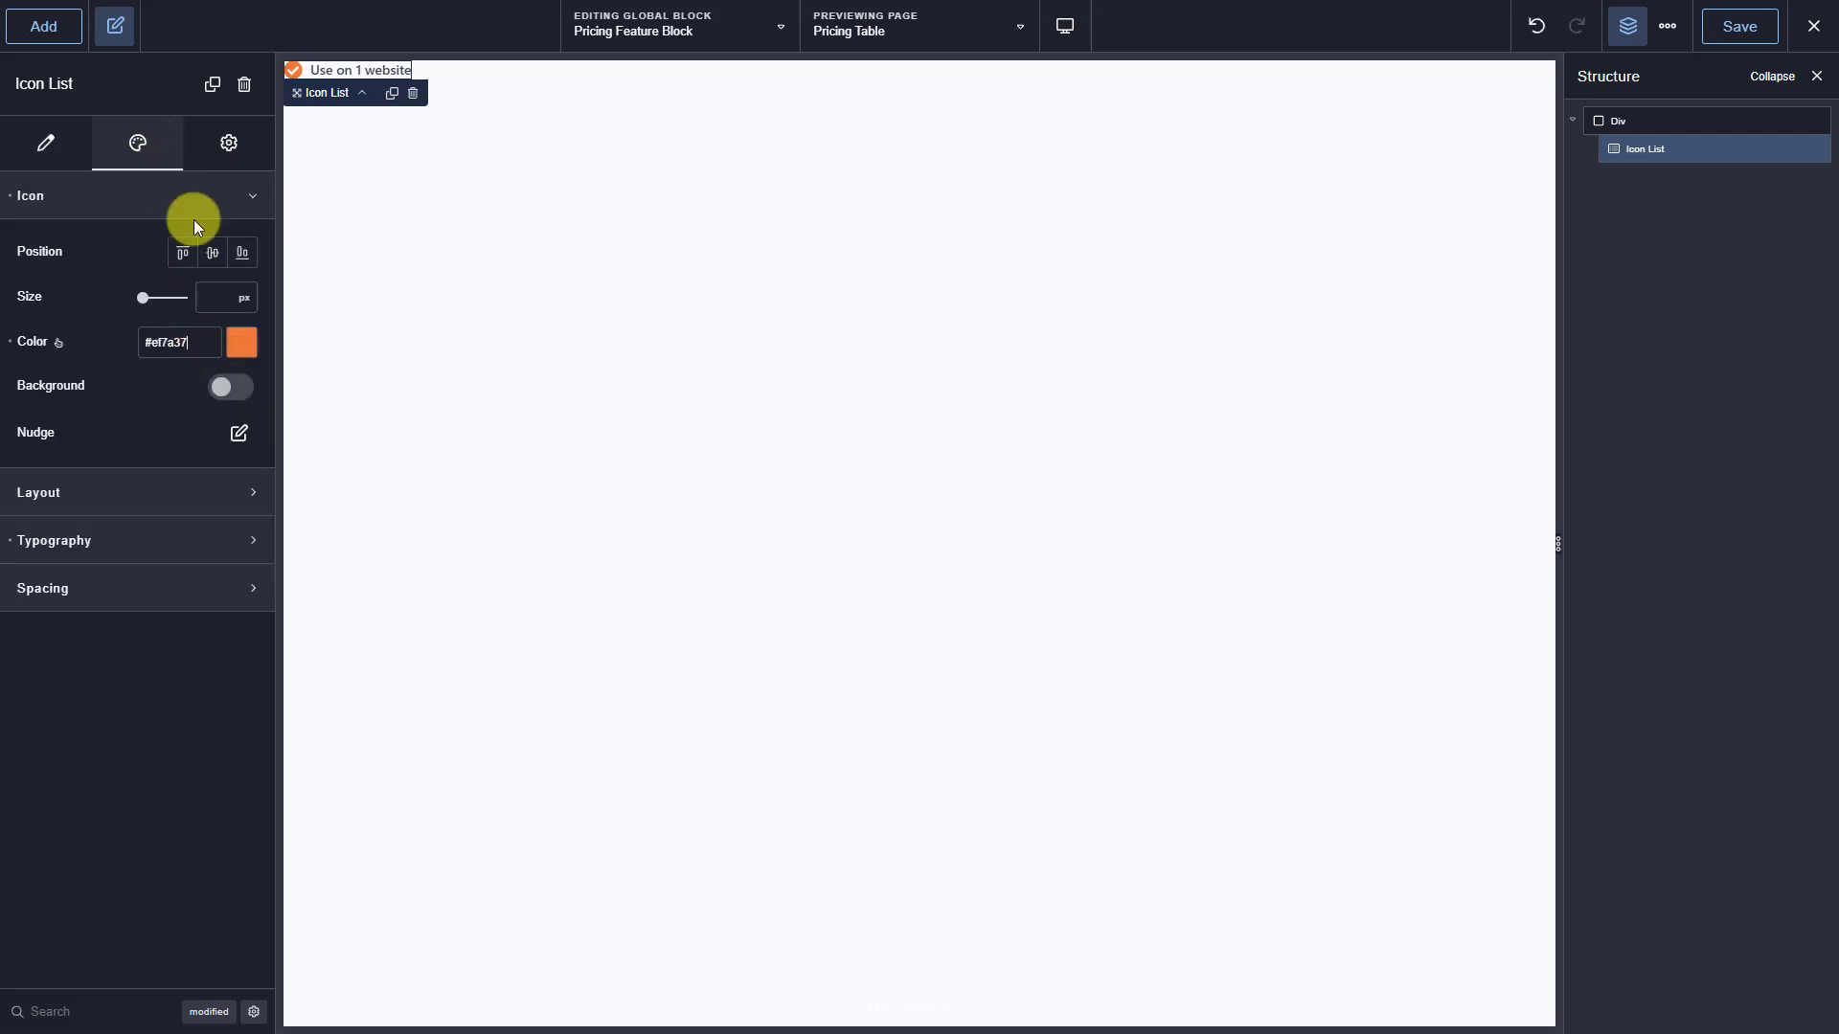
{"action": "left_click", "coordinate": [193, 219]}
Set the Icon List's font size to 16 px, then save the Pricing Feature Block and exit to WordPress.
{"action": "left_click", "coordinate": [176, 290]}
{"action": "left_click", "coordinate": [216, 530]}
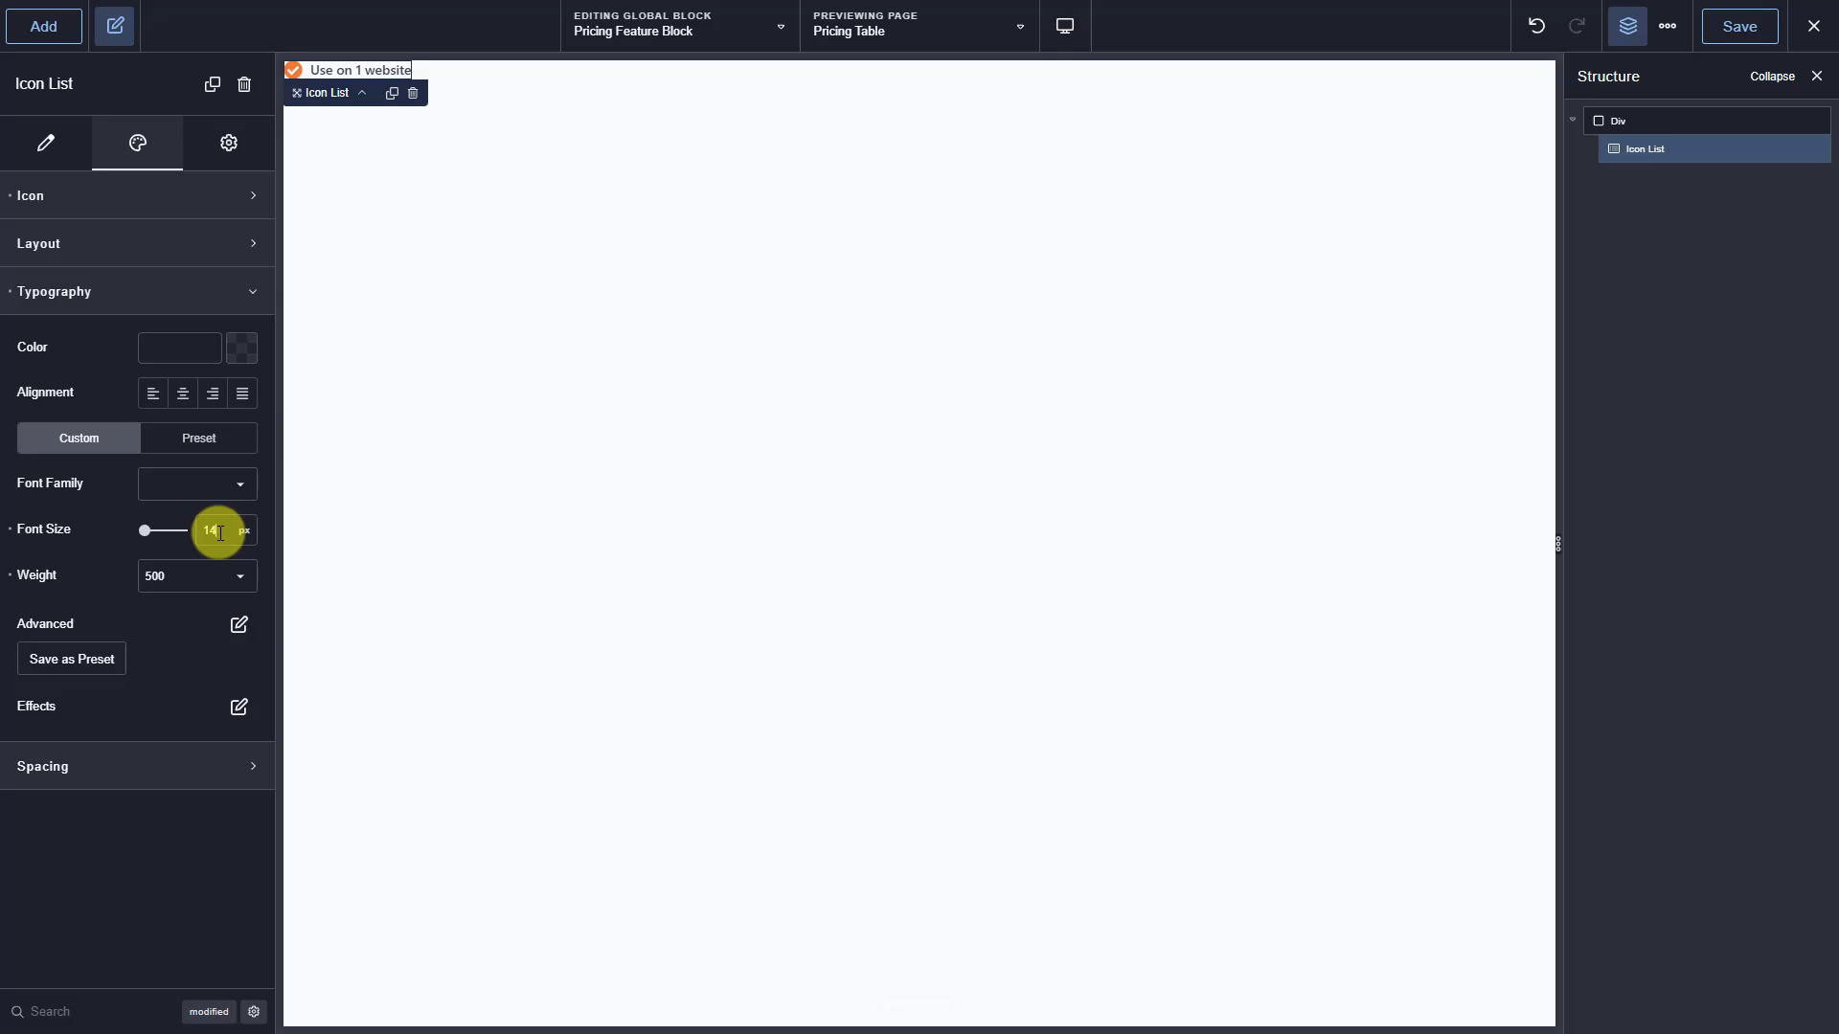
{"action": "key", "text": "BackSpace"}
{"action": "type", "text": "6"}
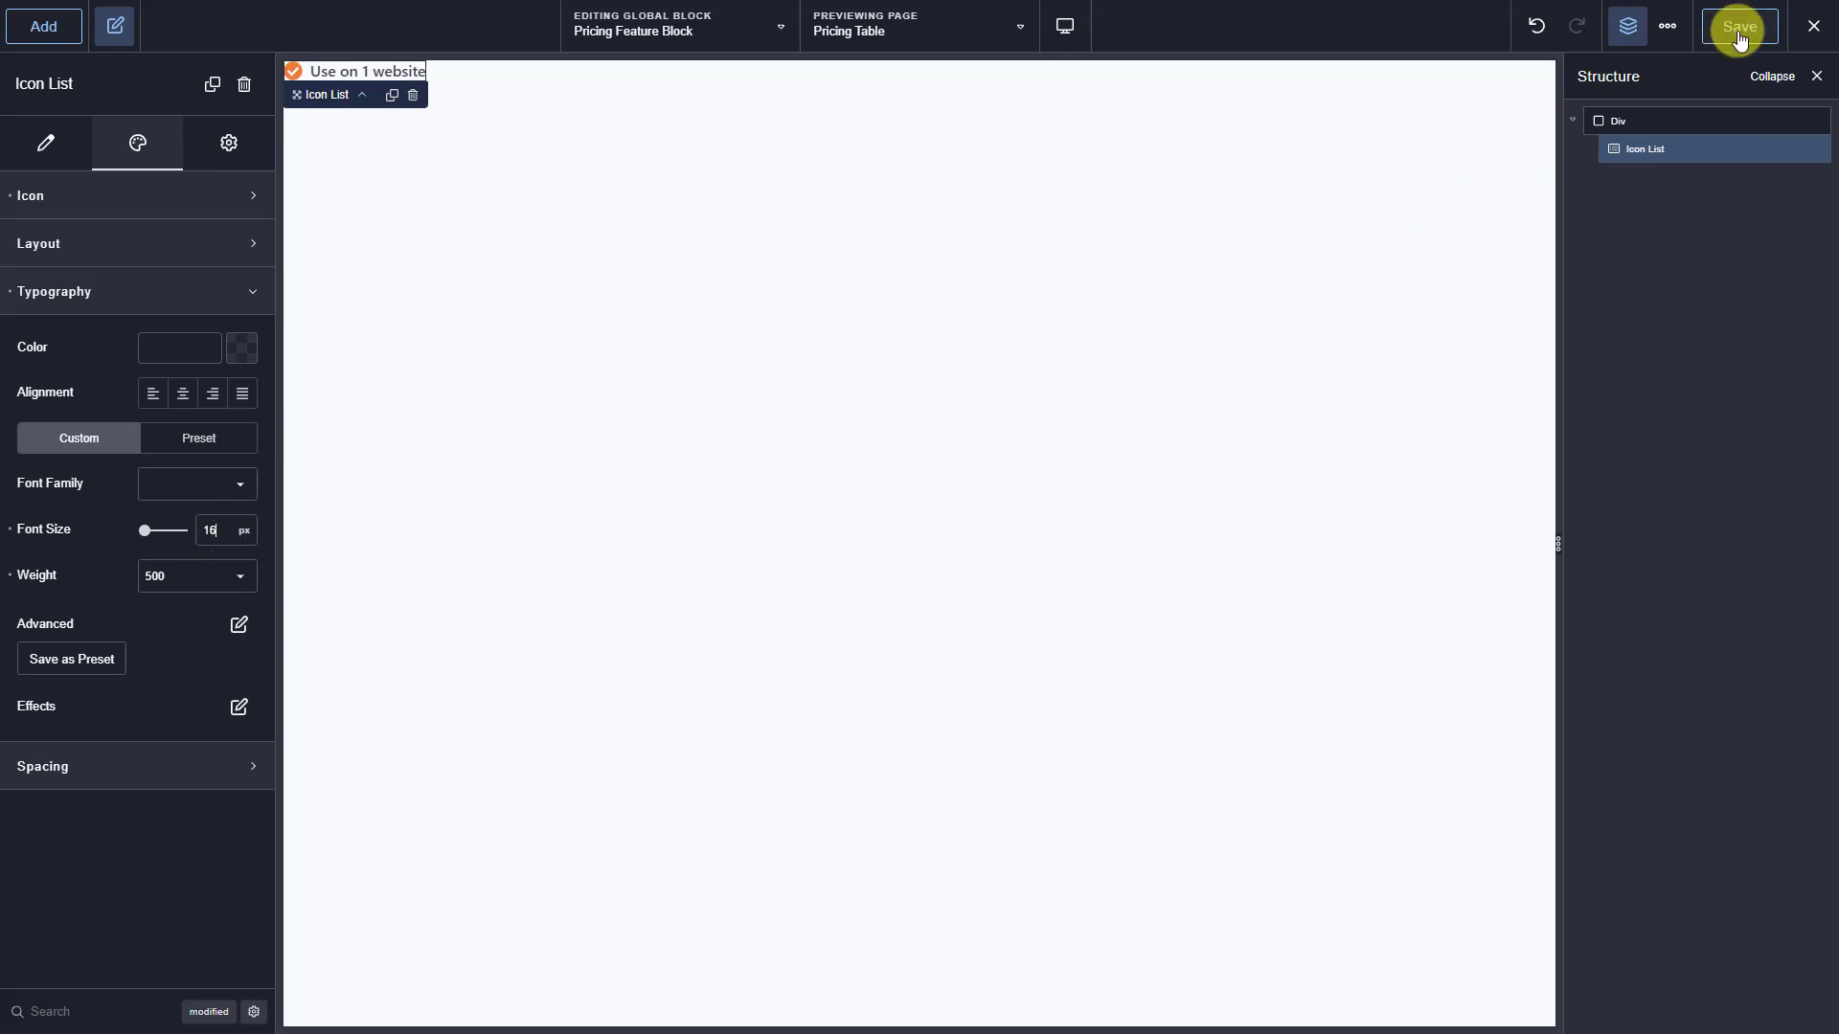
{"action": "left_click", "coordinate": [1807, 36]}
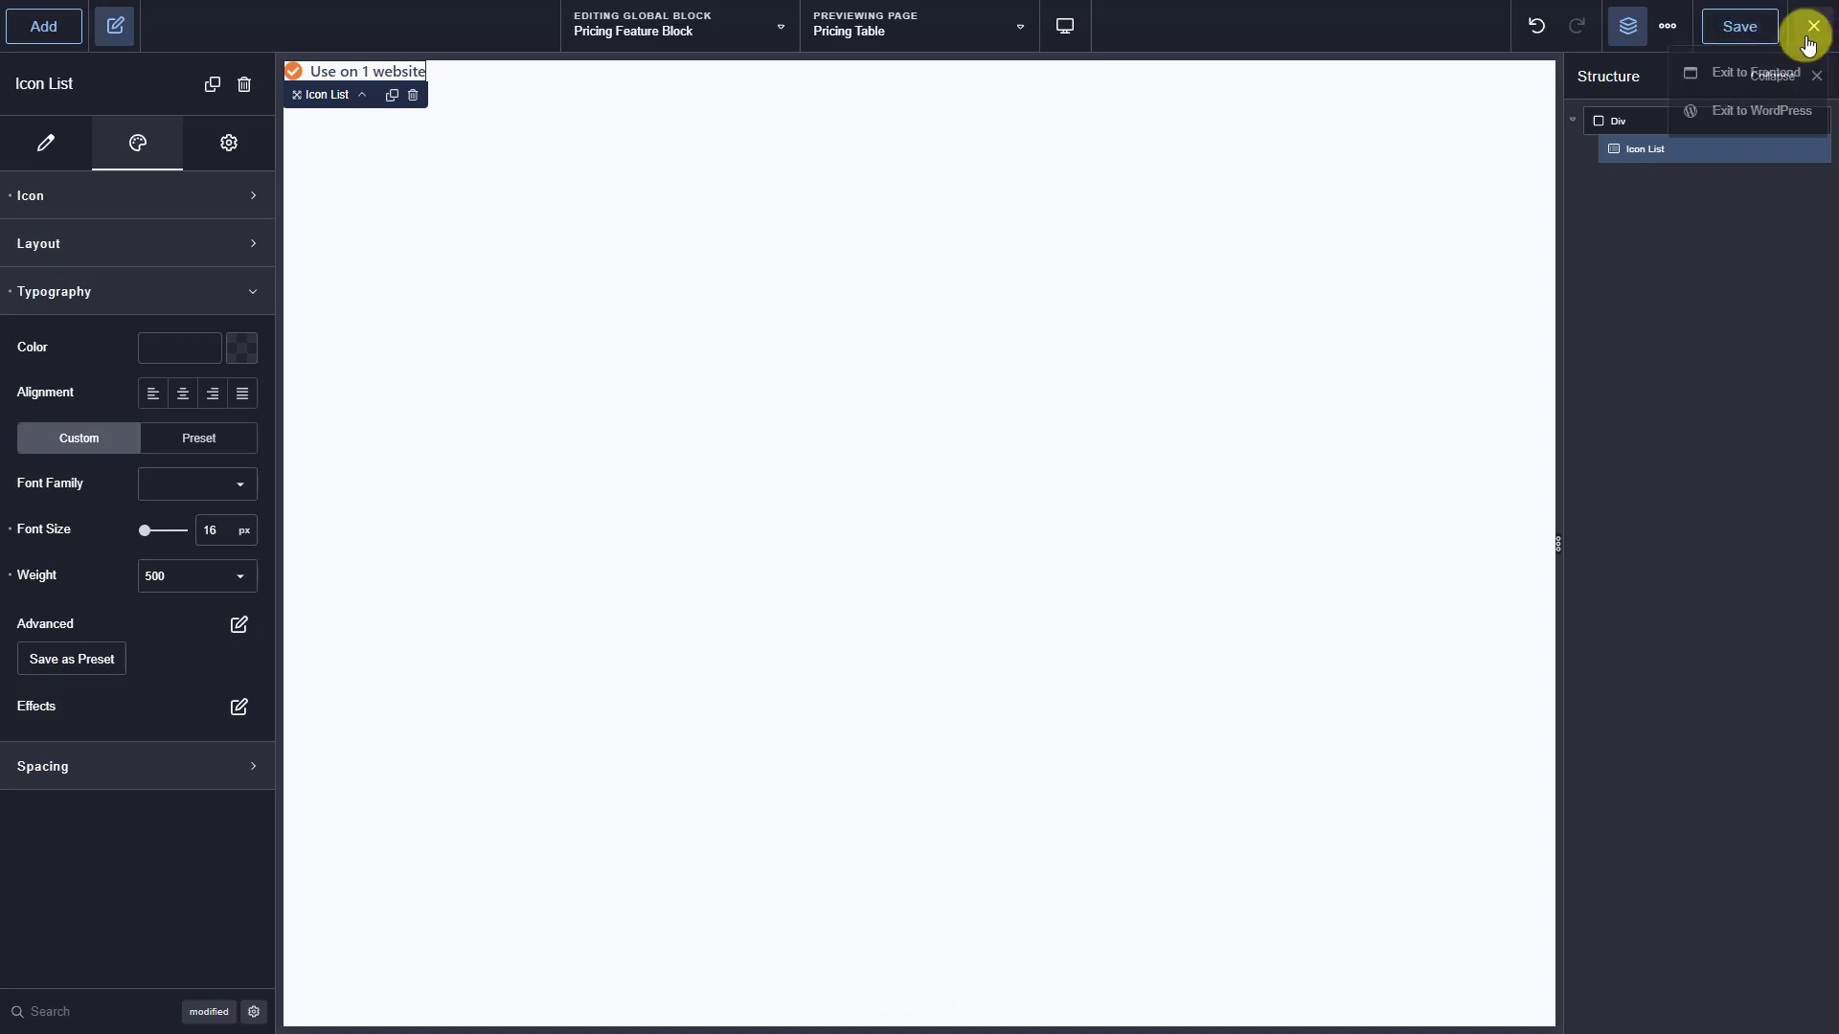
{"action": "left_click", "coordinate": [1746, 112]}
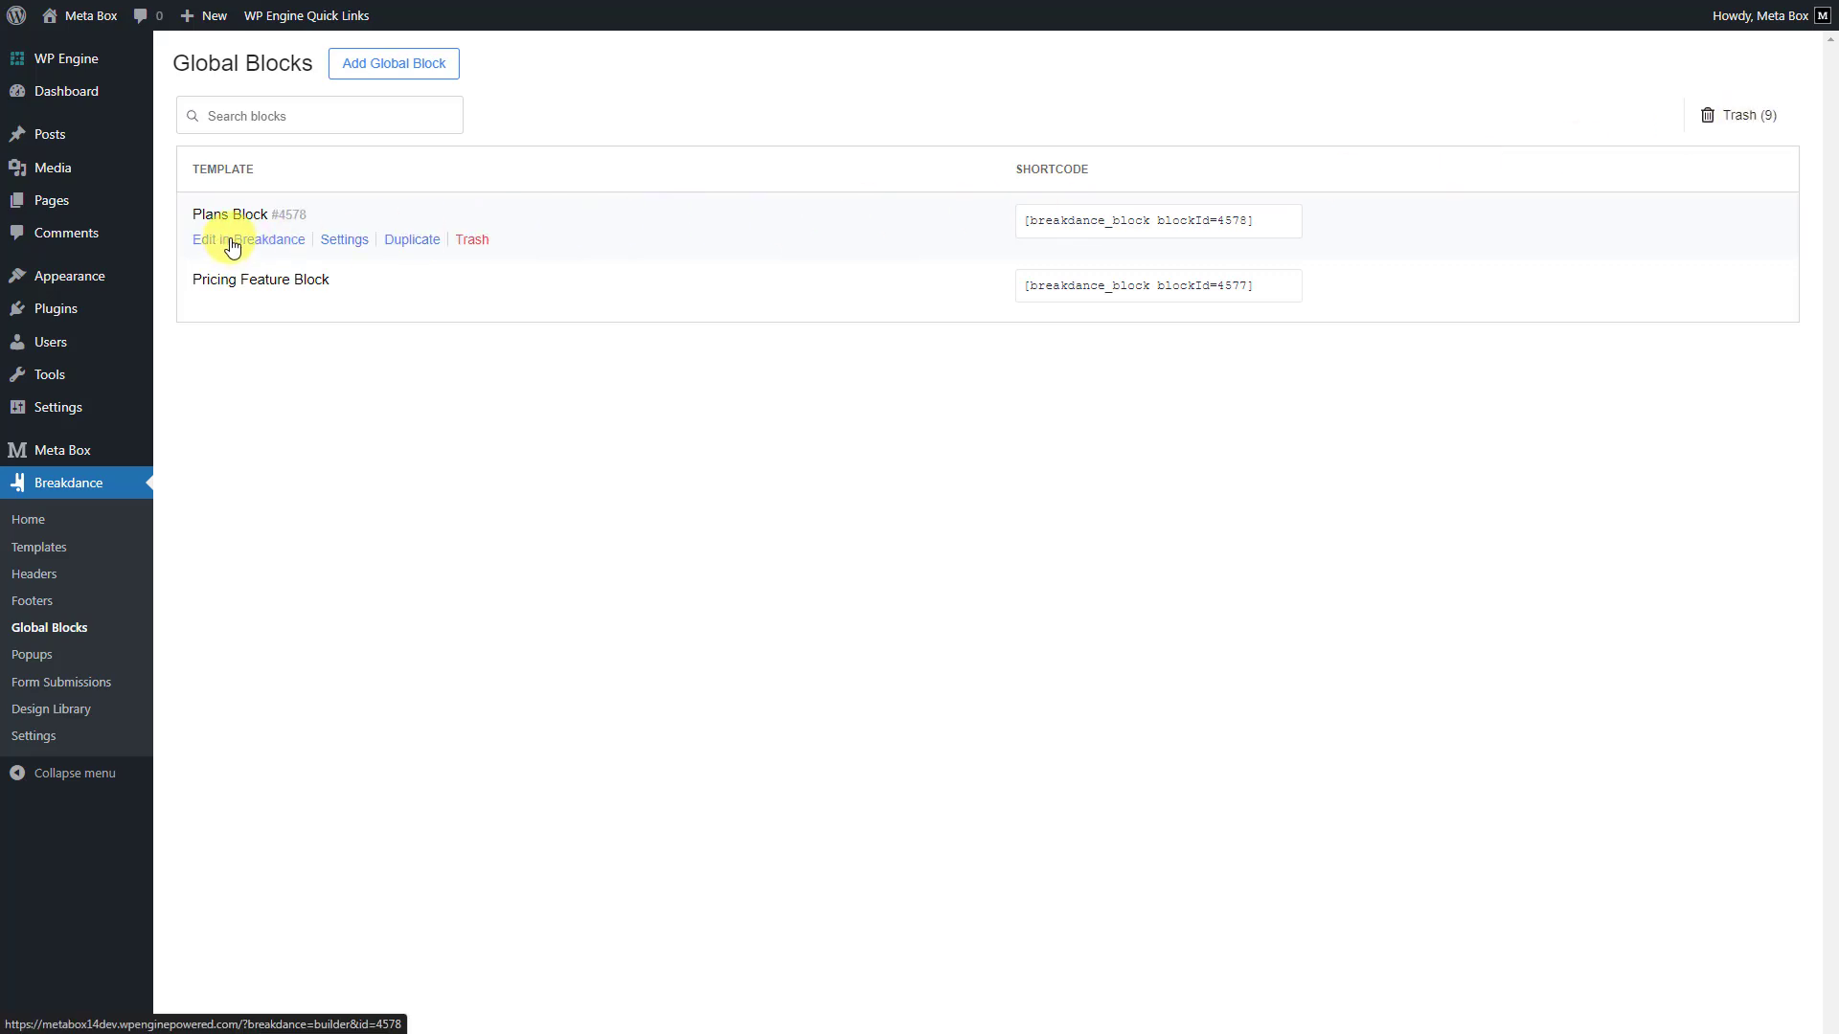
Open the Plans Block in Breakdance with its structure shown and center-align the contents of its Div.
{"action": "left_click", "coordinate": [232, 239]}
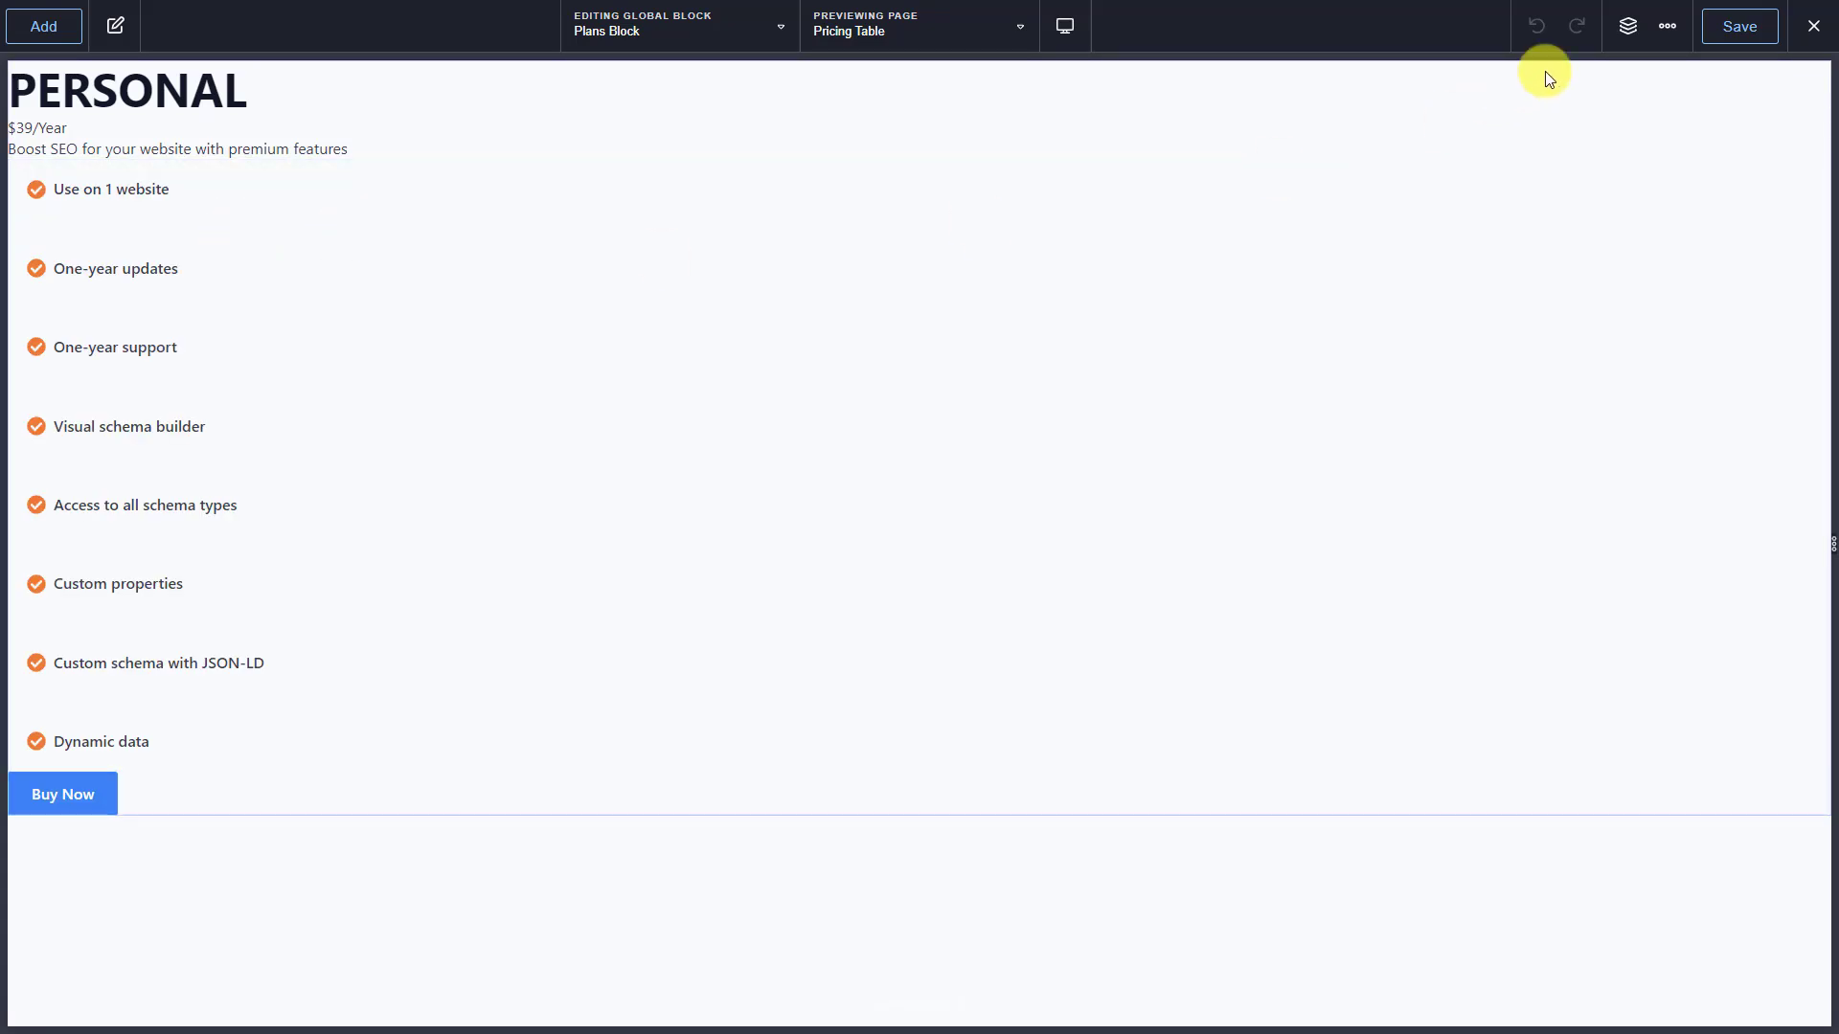
{"action": "left_click", "coordinate": [1629, 32]}
{"action": "left_click", "coordinate": [1670, 120]}
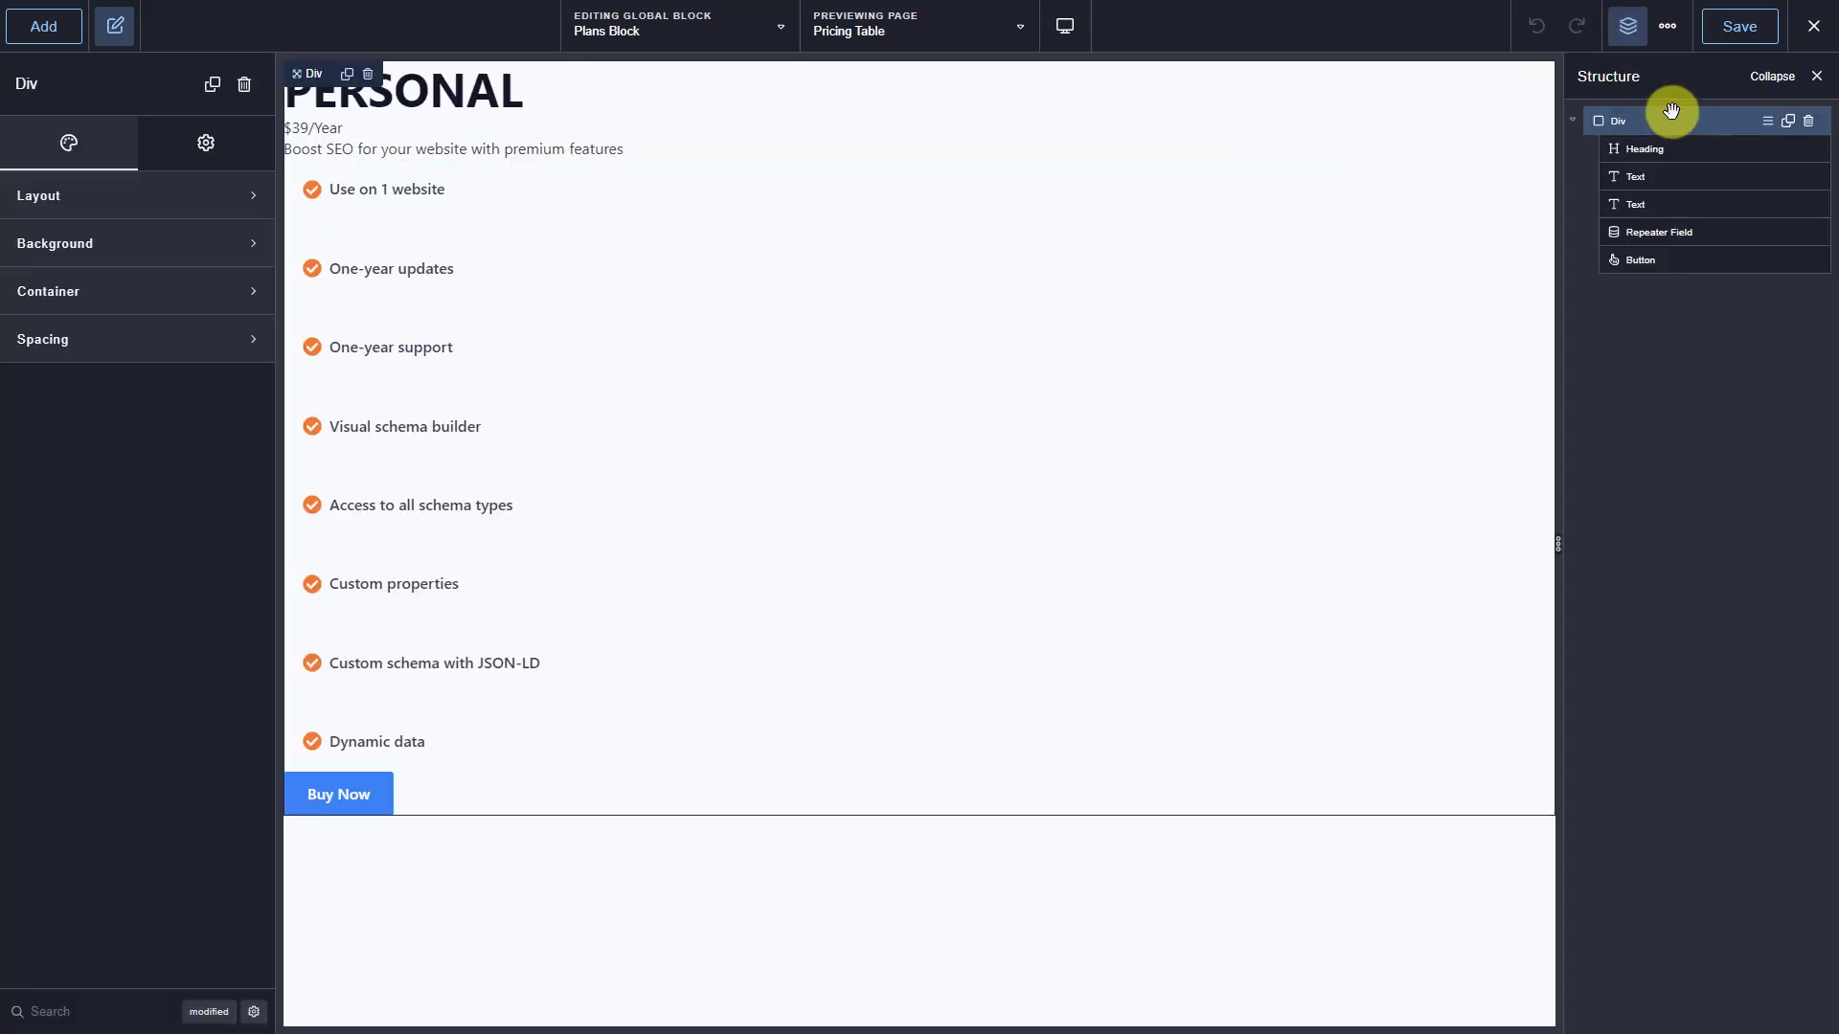
{"action": "left_click", "coordinate": [221, 195]}
{"action": "left_click", "coordinate": [213, 251]}
{"action": "left_click", "coordinate": [213, 201]}
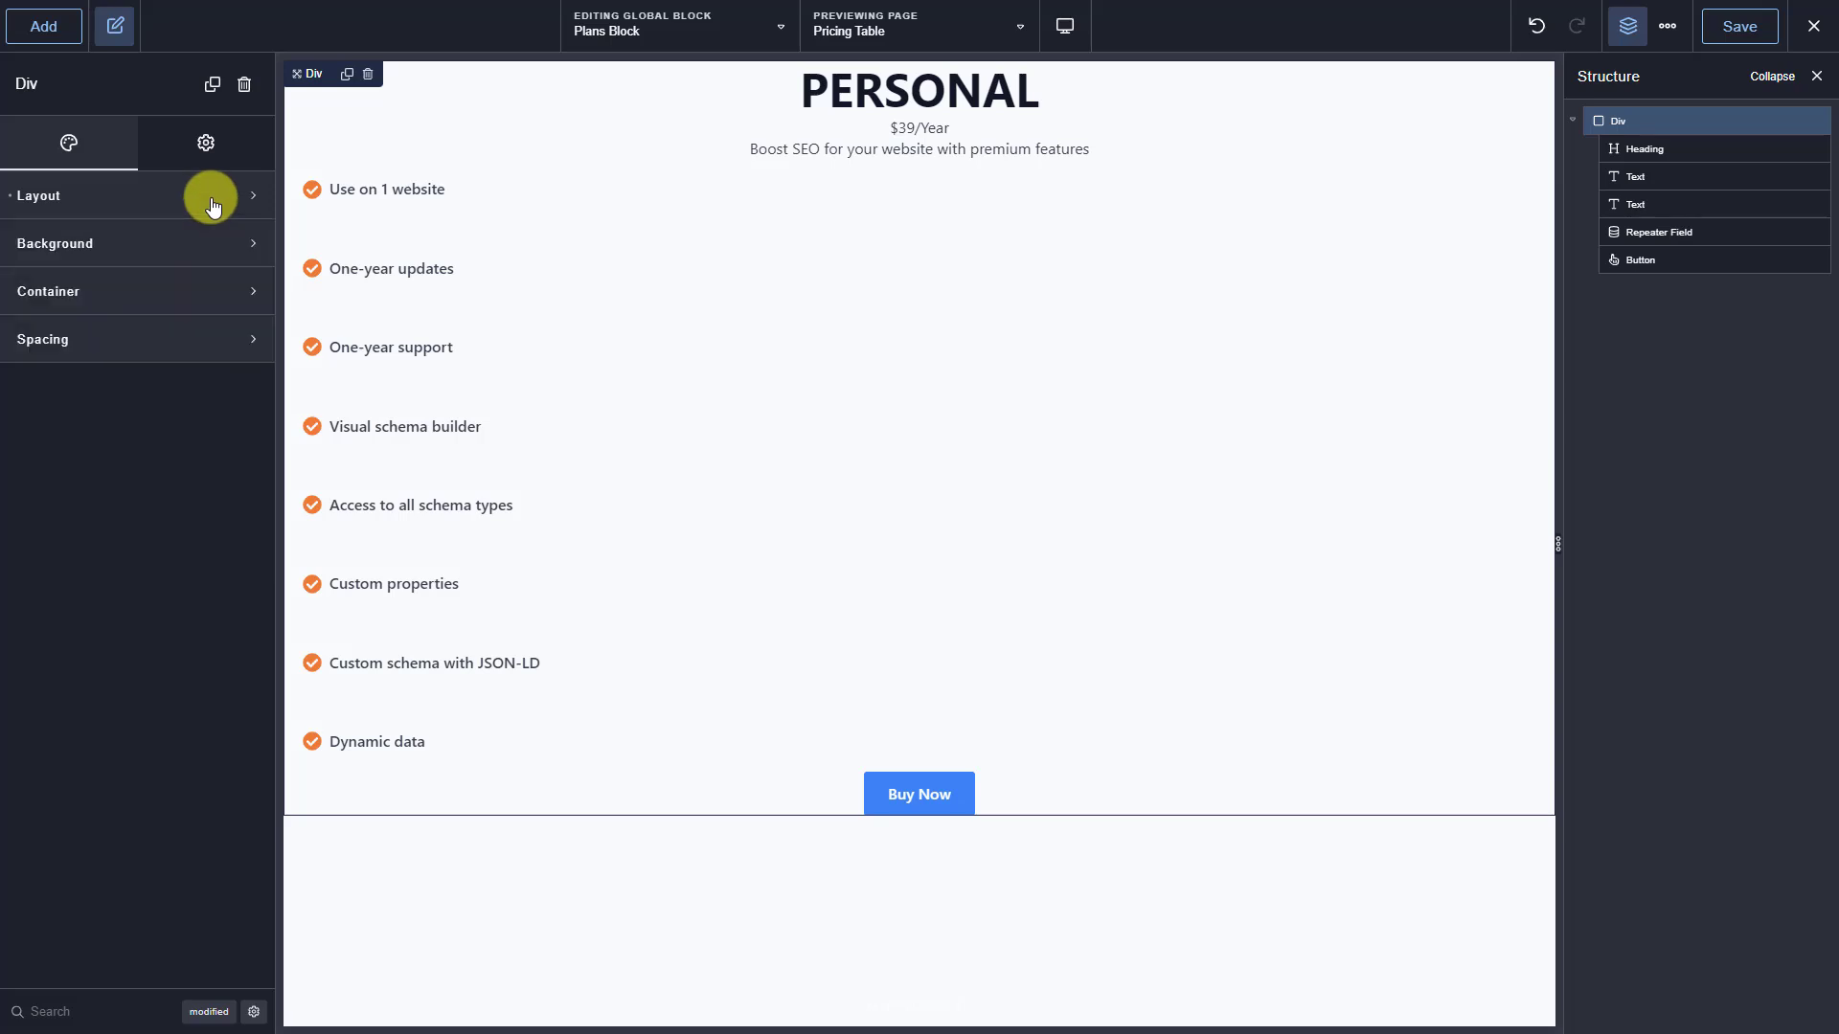
Give the Plans Block's Div a solid light grey border, 2 px wide with a 15 px radius.
{"action": "left_click", "coordinate": [173, 295]}
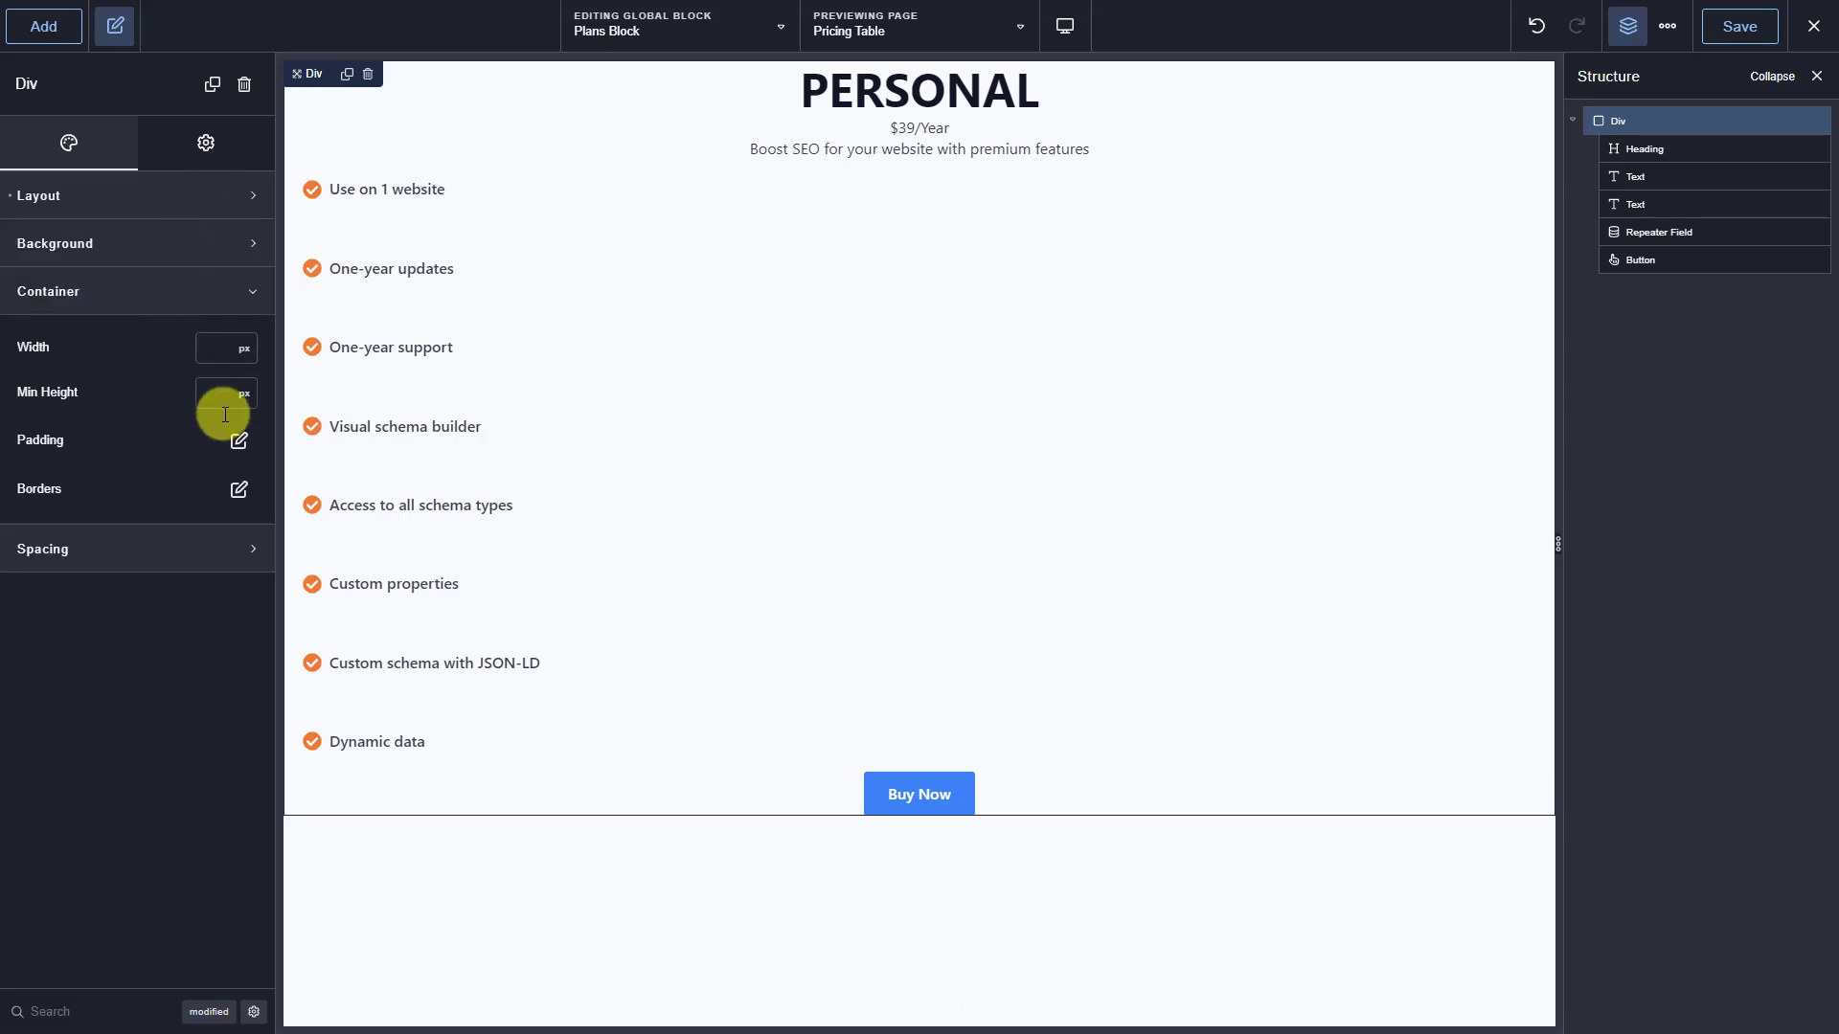
{"action": "left_click", "coordinate": [239, 488]}
{"action": "left_click", "coordinate": [229, 595]}
{"action": "type", "text": "15"}
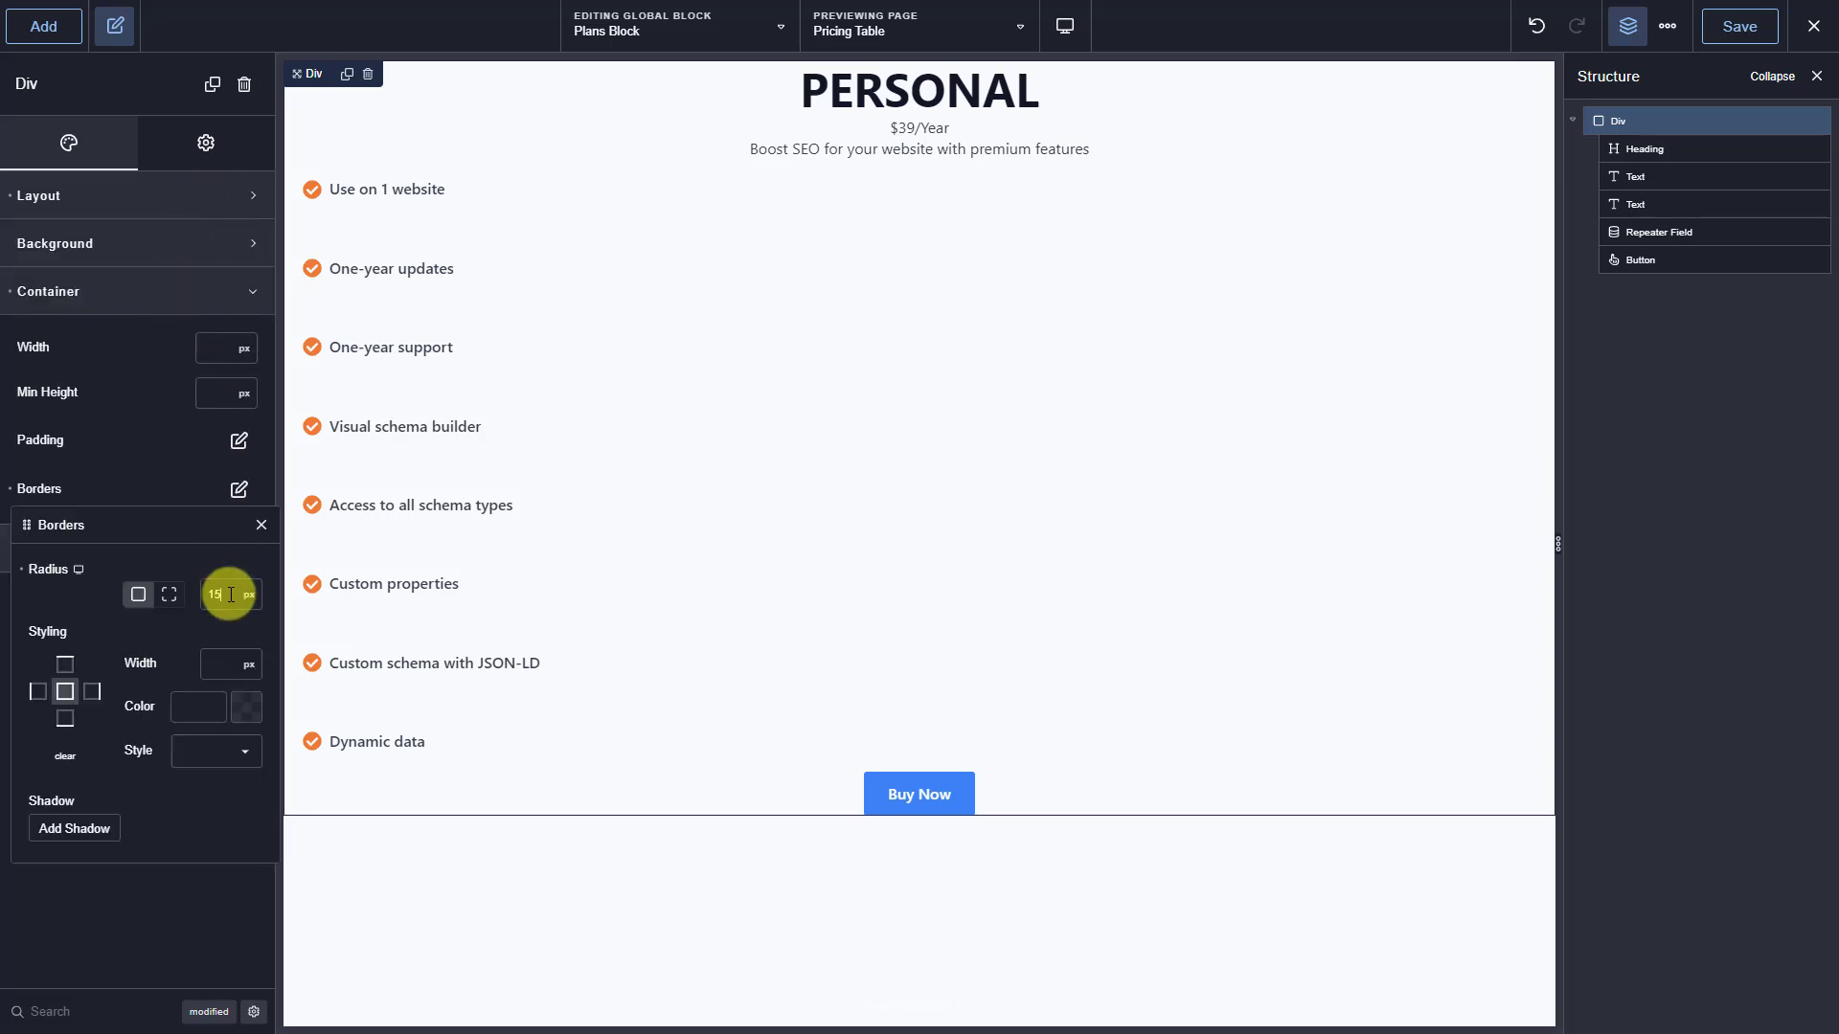
{"action": "left_click", "coordinate": [228, 663]}
{"action": "type", "text": "2"}
{"action": "left_click", "coordinate": [205, 706]}
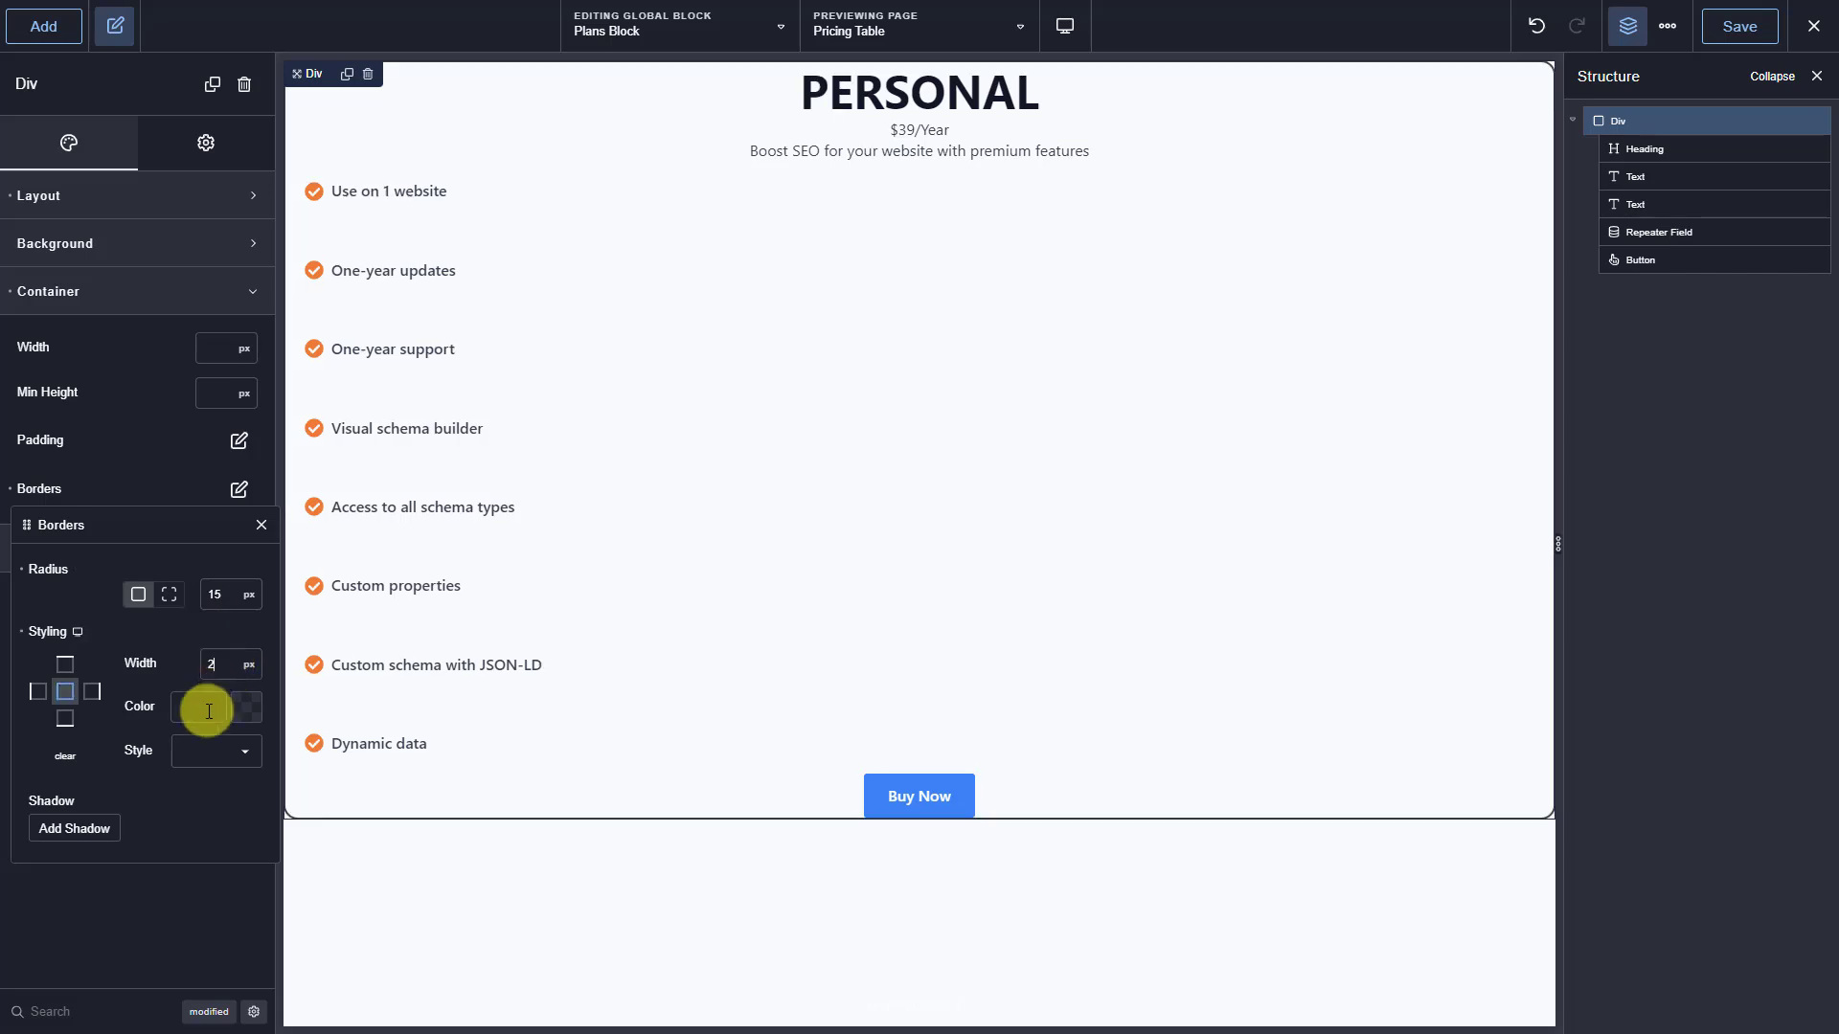
{"action": "type", "text": "#D8D3D"}
{"action": "left_click", "coordinate": [214, 749]}
{"action": "left_click", "coordinate": [219, 771]}
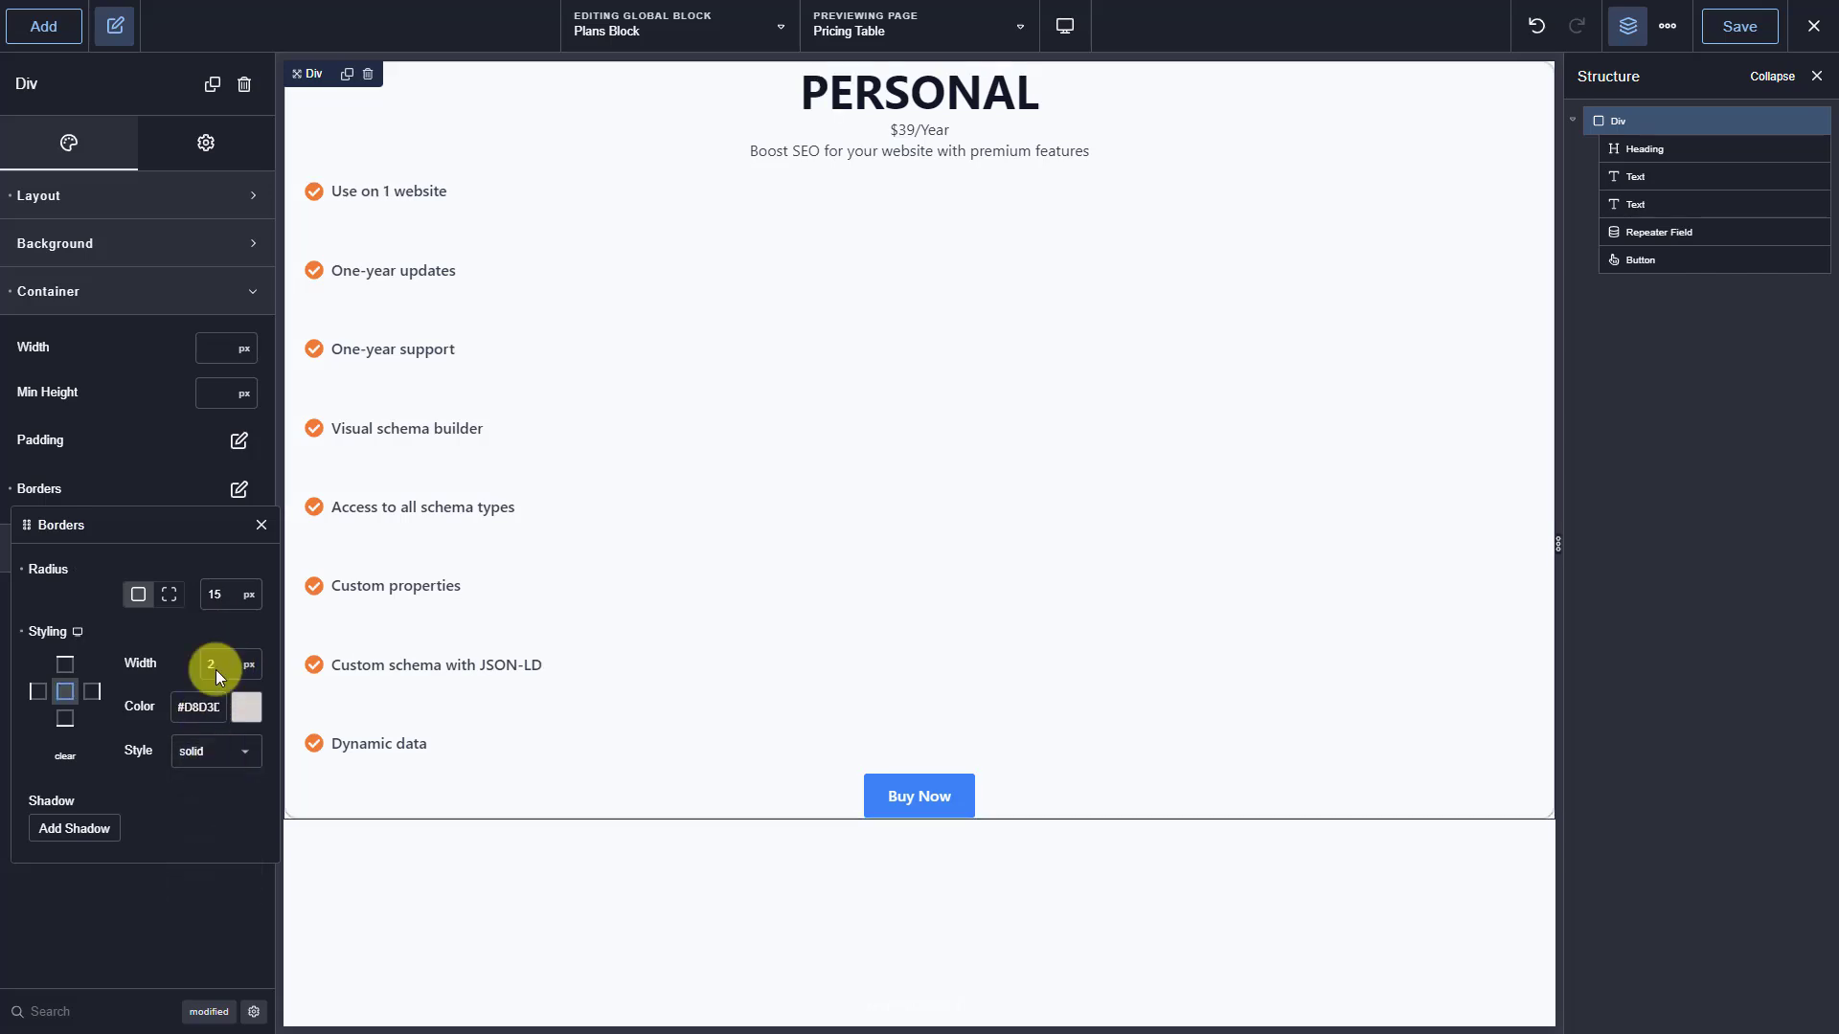
{"action": "left_click", "coordinate": [185, 290]}
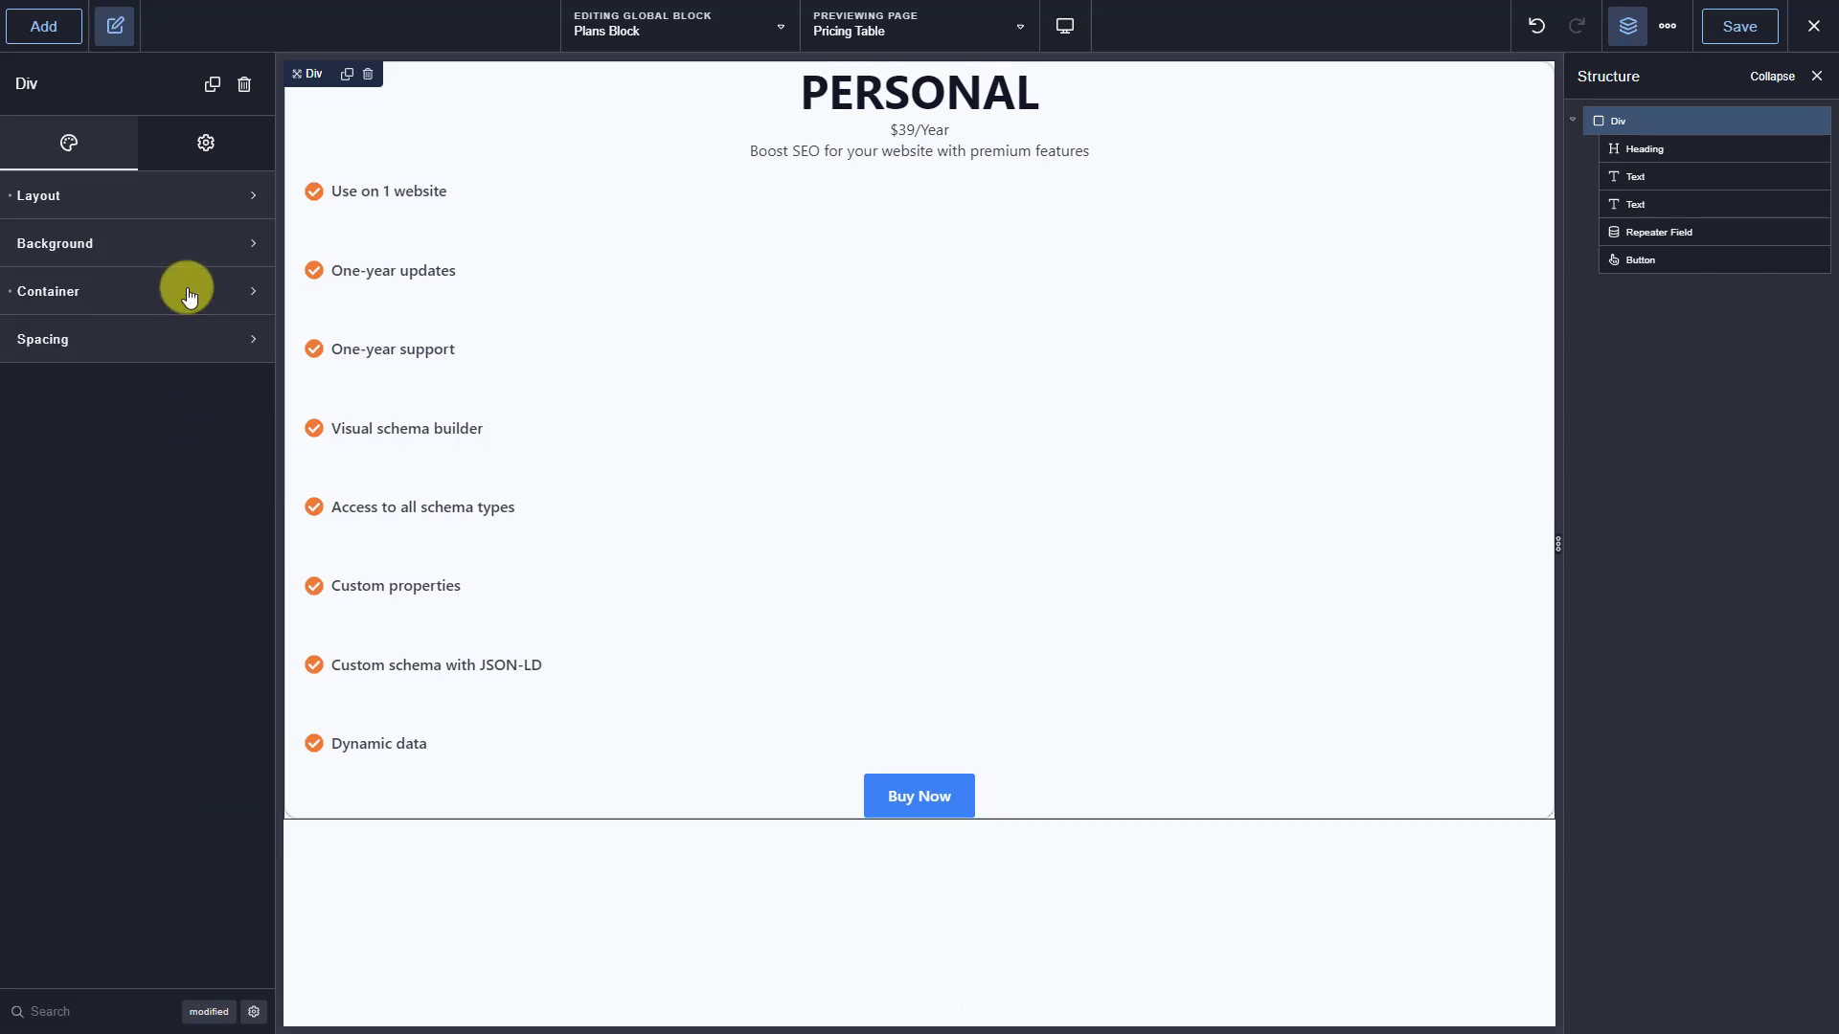
Set the plan name Heading's font size to 20 px and its top margin to 20 px.
{"action": "left_click", "coordinate": [1703, 149]}
{"action": "left_click", "coordinate": [150, 151]}
{"action": "left_click", "coordinate": [201, 203]}
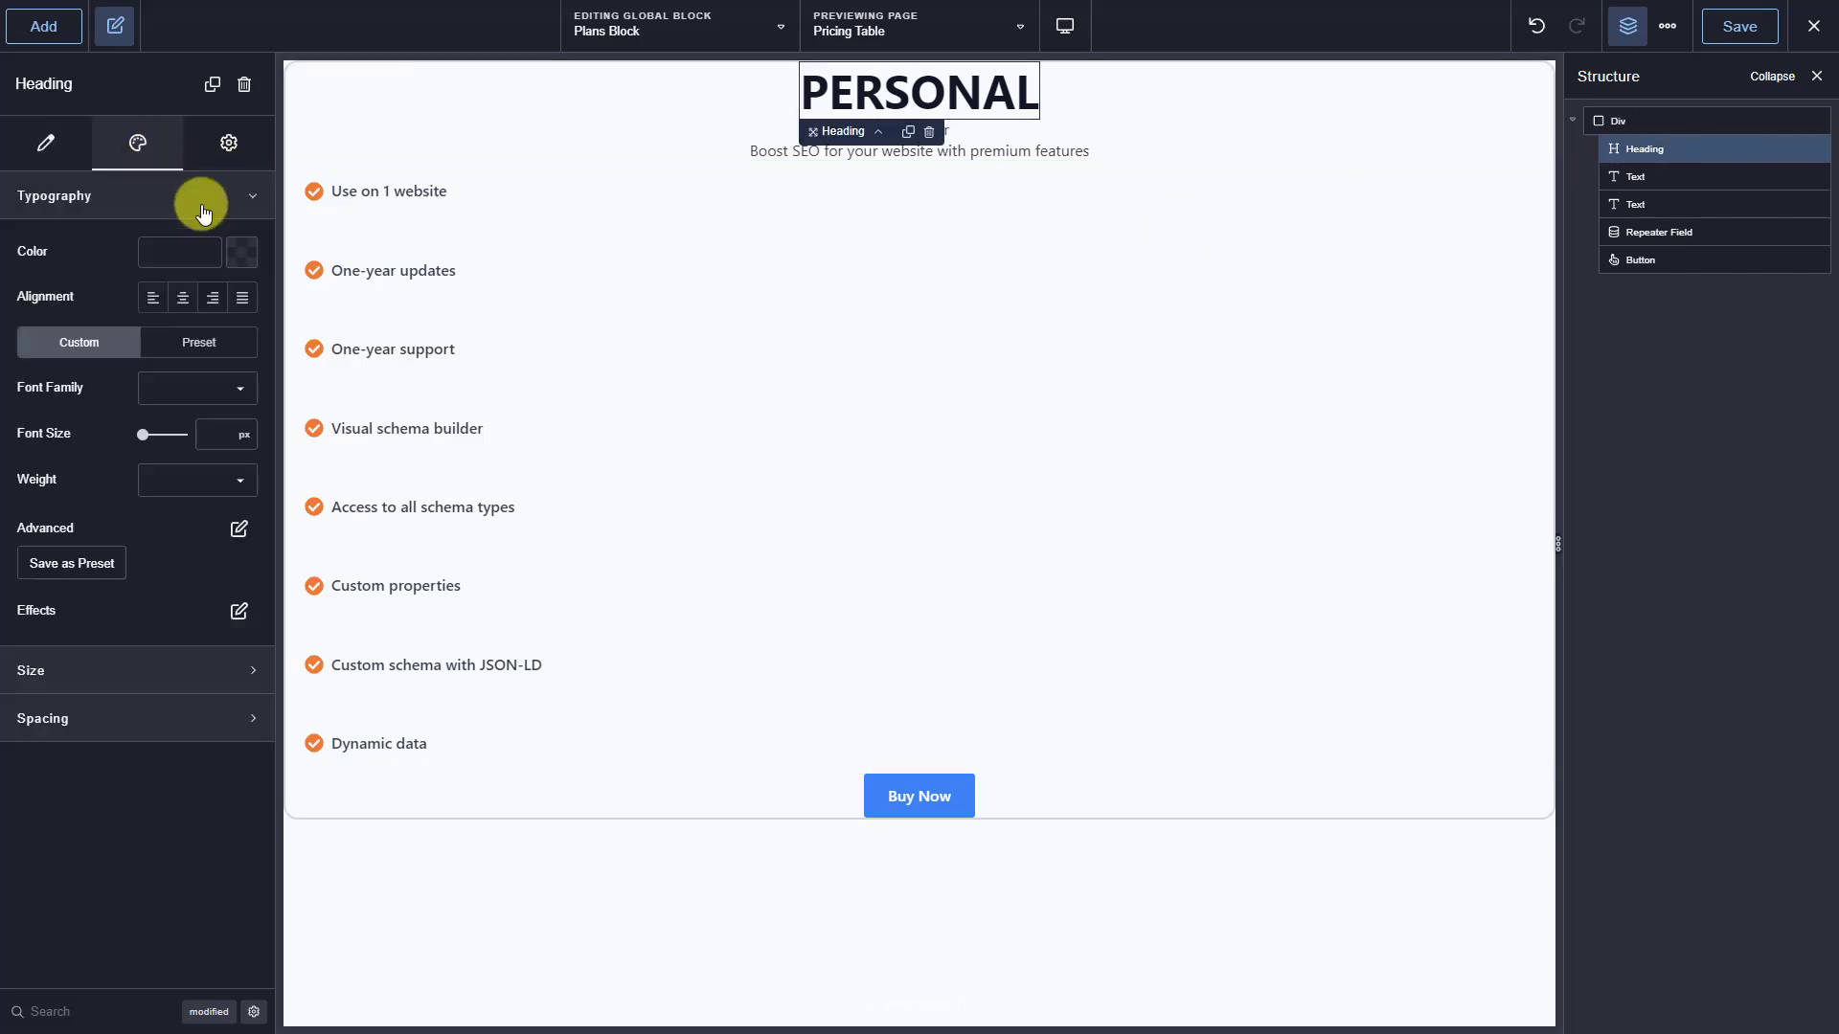
{"action": "left_click", "coordinate": [223, 434]}
{"action": "type", "text": "20"}
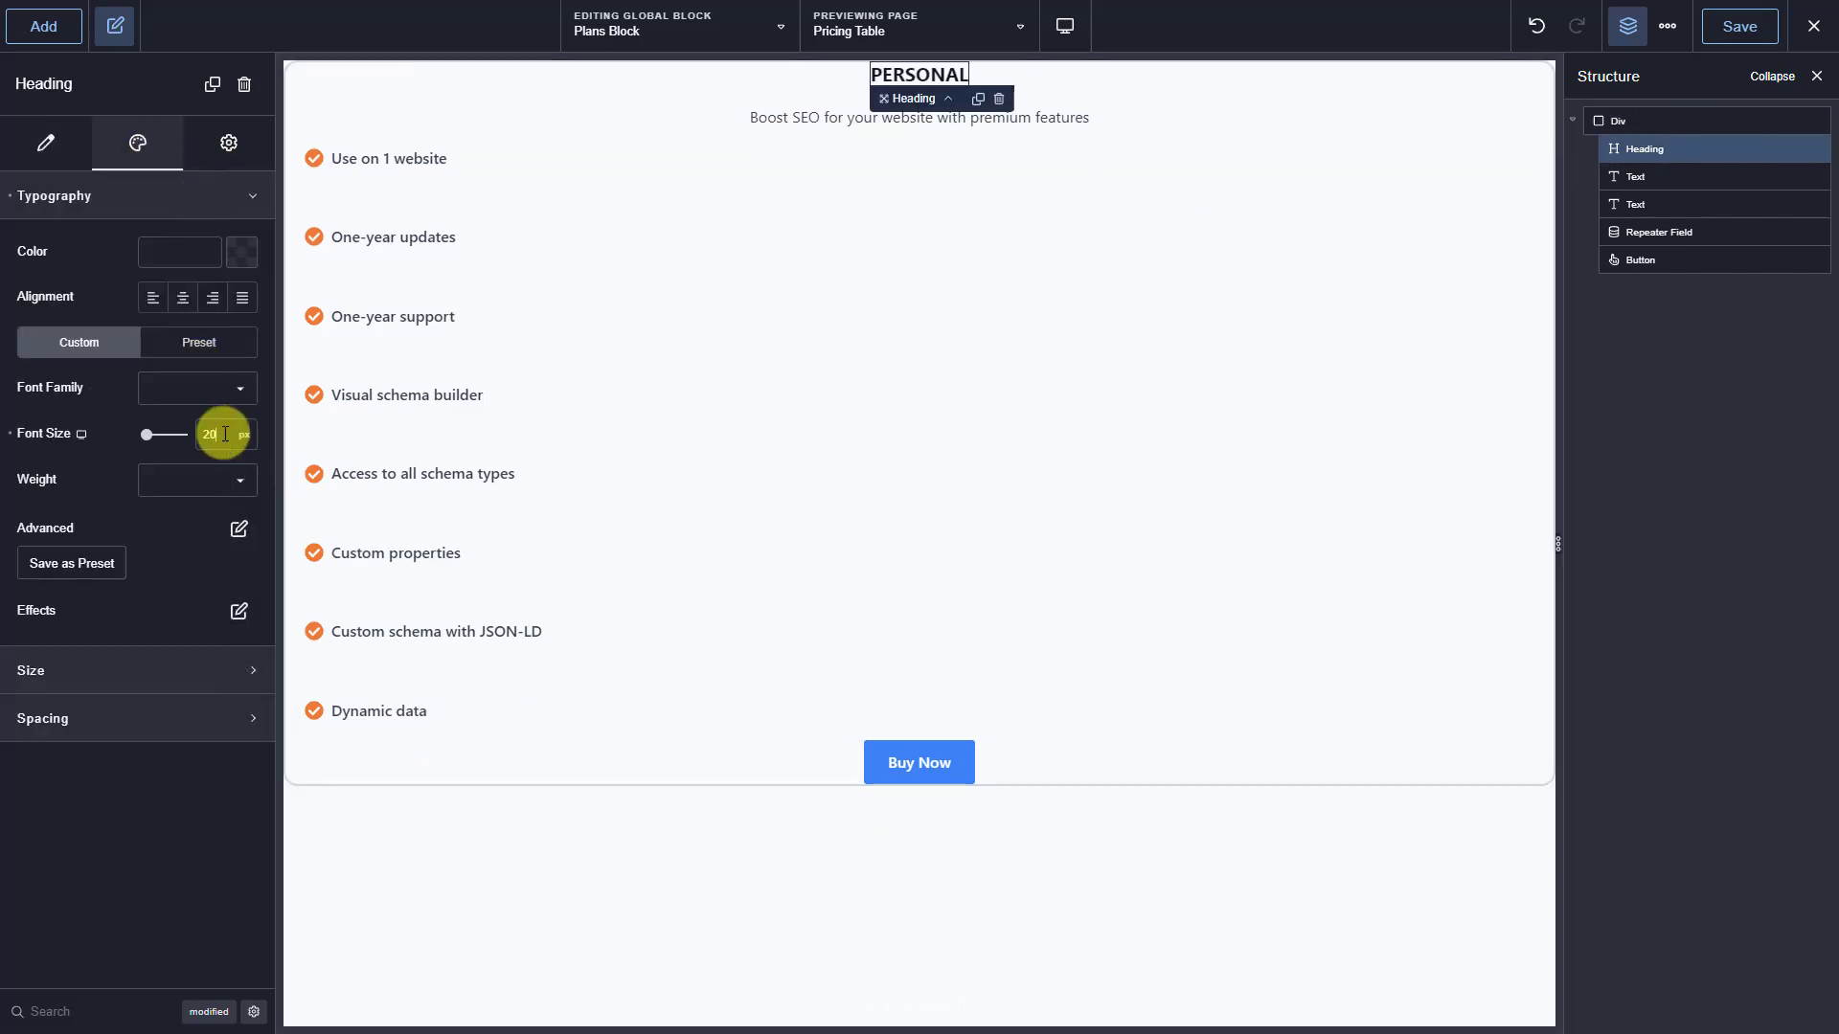
{"action": "left_click", "coordinate": [185, 196]}
{"action": "left_click", "coordinate": [192, 291]}
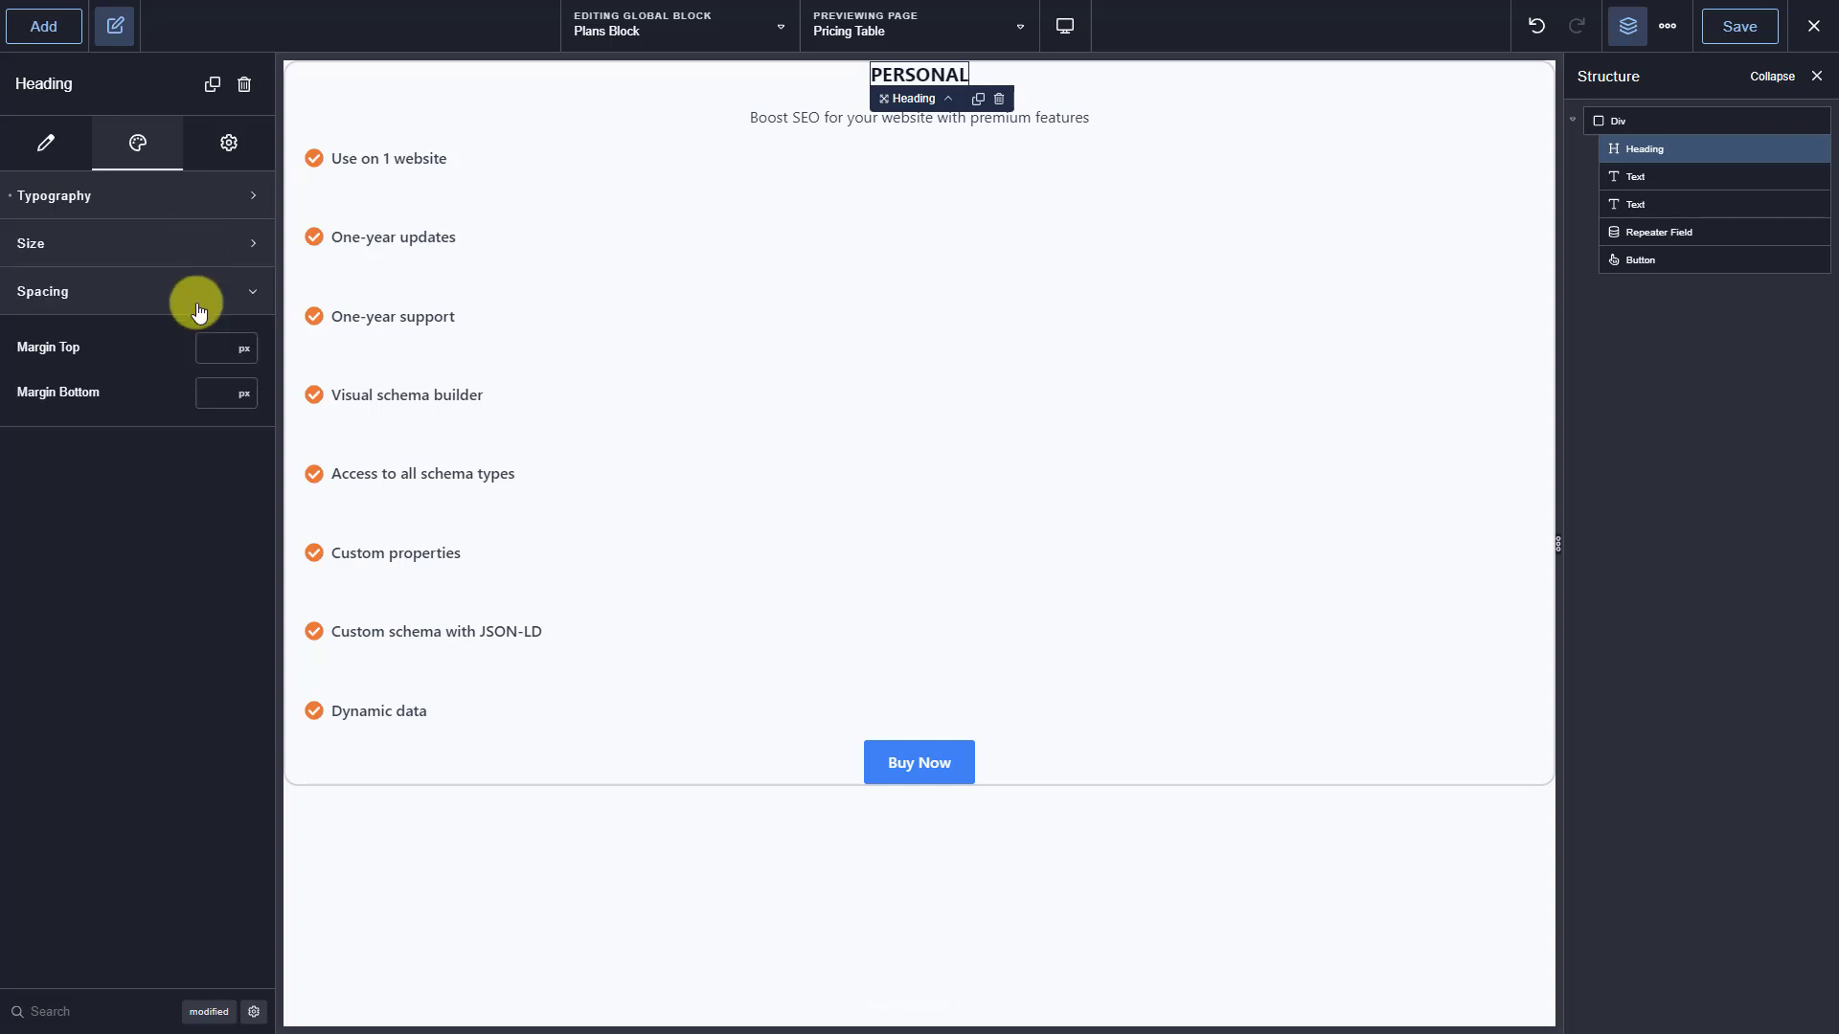
{"action": "left_click", "coordinate": [226, 349]}
{"action": "type", "text": "20"}
Set the price Text's font size to 45 px and give it a bolder weight.
{"action": "left_click", "coordinate": [1671, 177]}
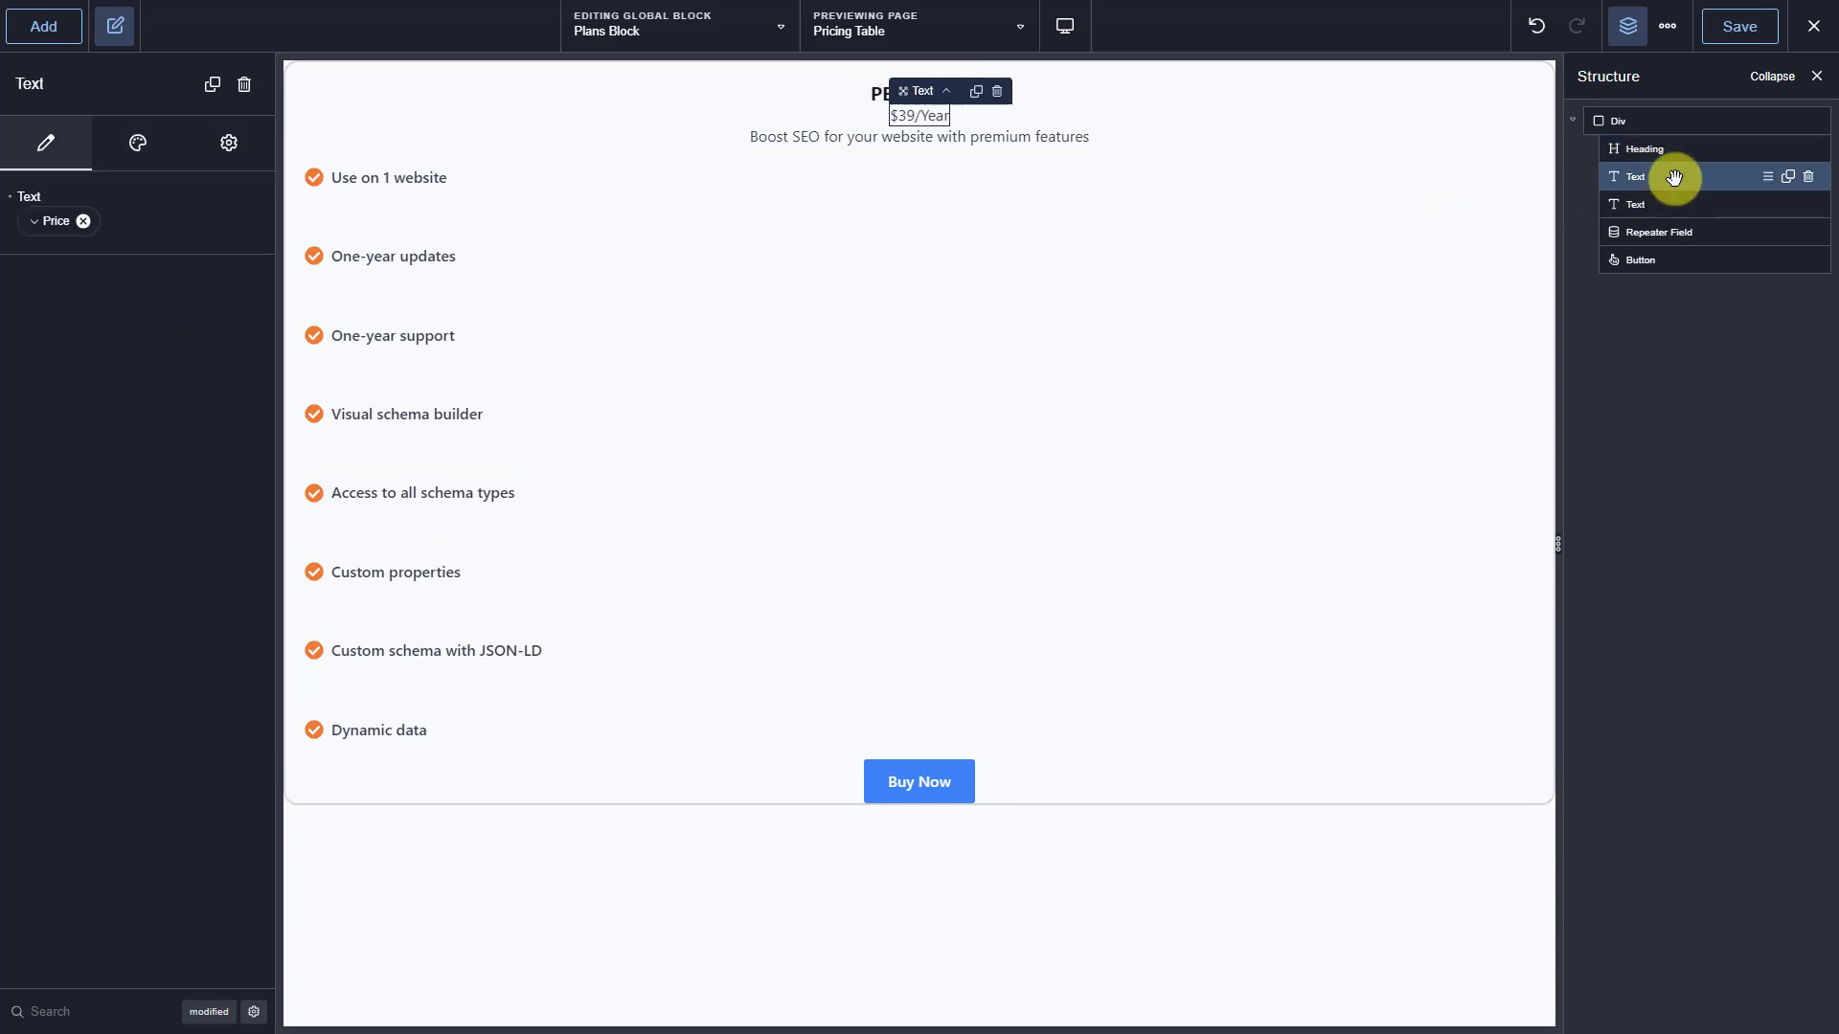
{"action": "left_click", "coordinate": [140, 146]}
{"action": "left_click", "coordinate": [201, 245]}
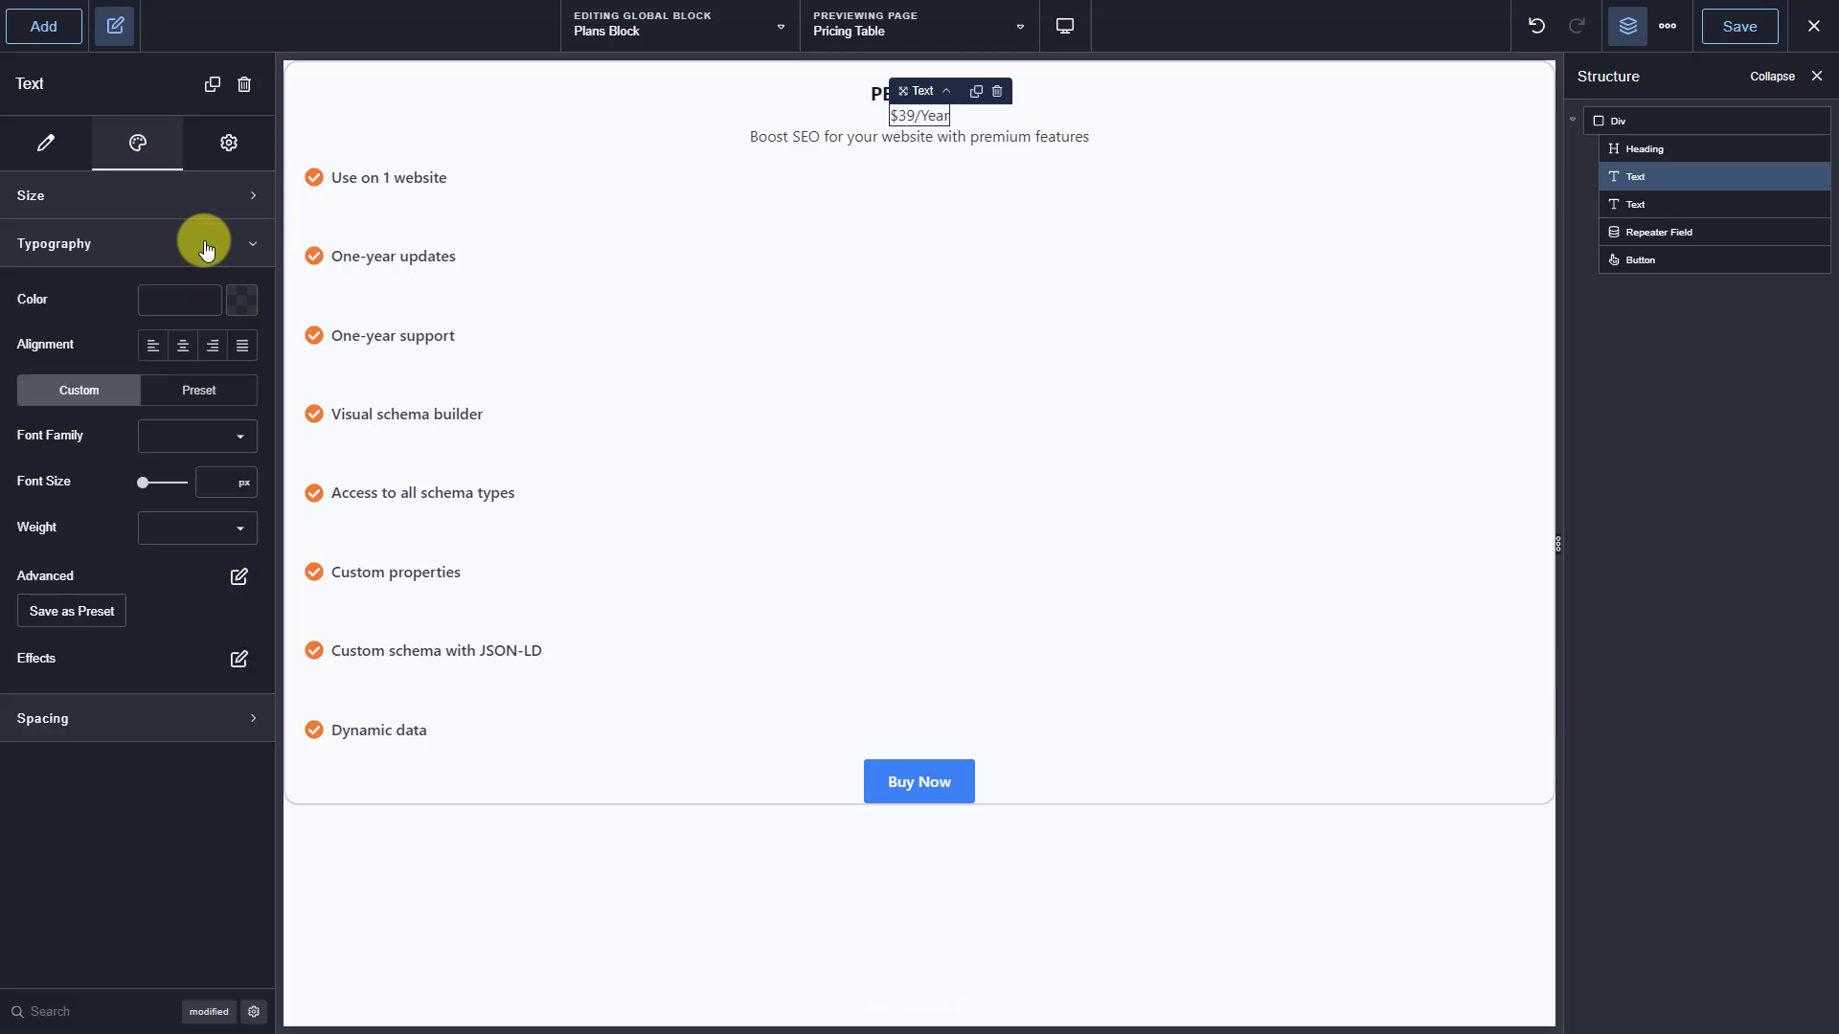
{"action": "left_click", "coordinate": [224, 480]}
{"action": "type", "text": "45"}
{"action": "left_click", "coordinate": [210, 525]}
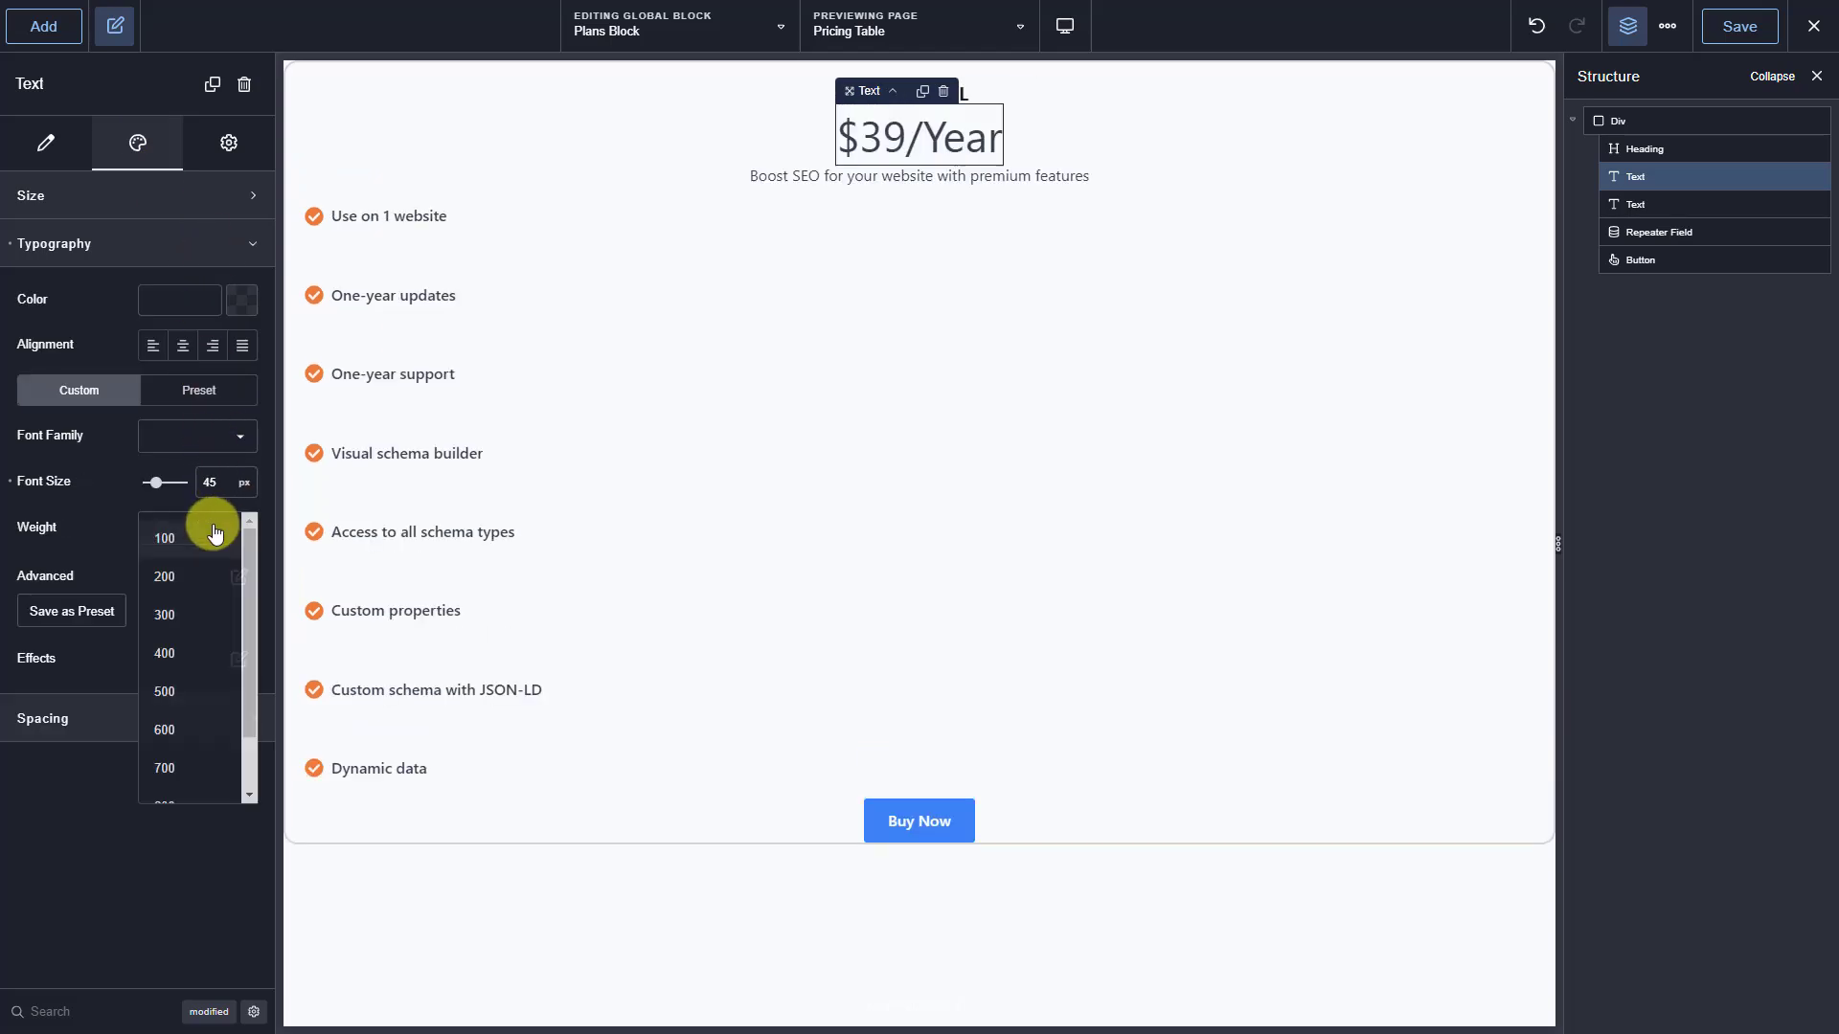
{"action": "left_click", "coordinate": [182, 726]}
{"action": "left_click", "coordinate": [164, 243]}
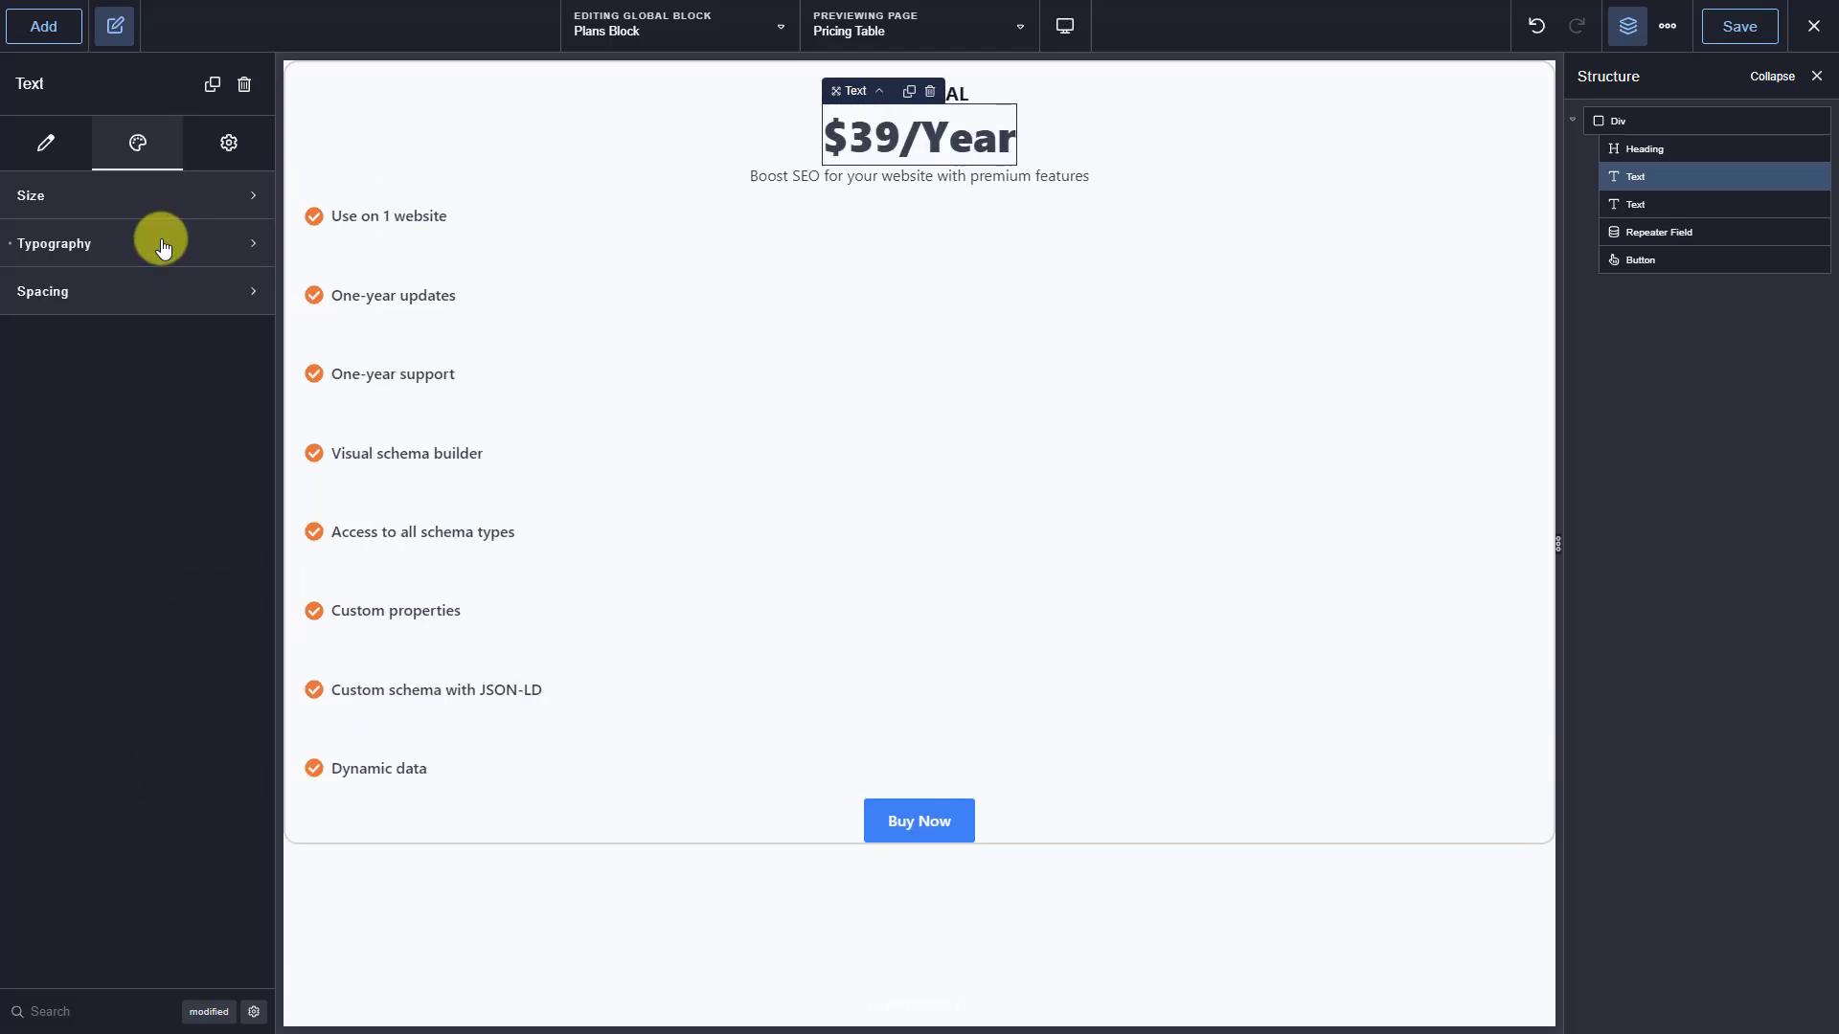
Set the price Text's top and bottom margins to 10 px each.
{"action": "left_click", "coordinate": [196, 290]}
{"action": "left_click", "coordinate": [228, 344]}
{"action": "type", "text": "10"}
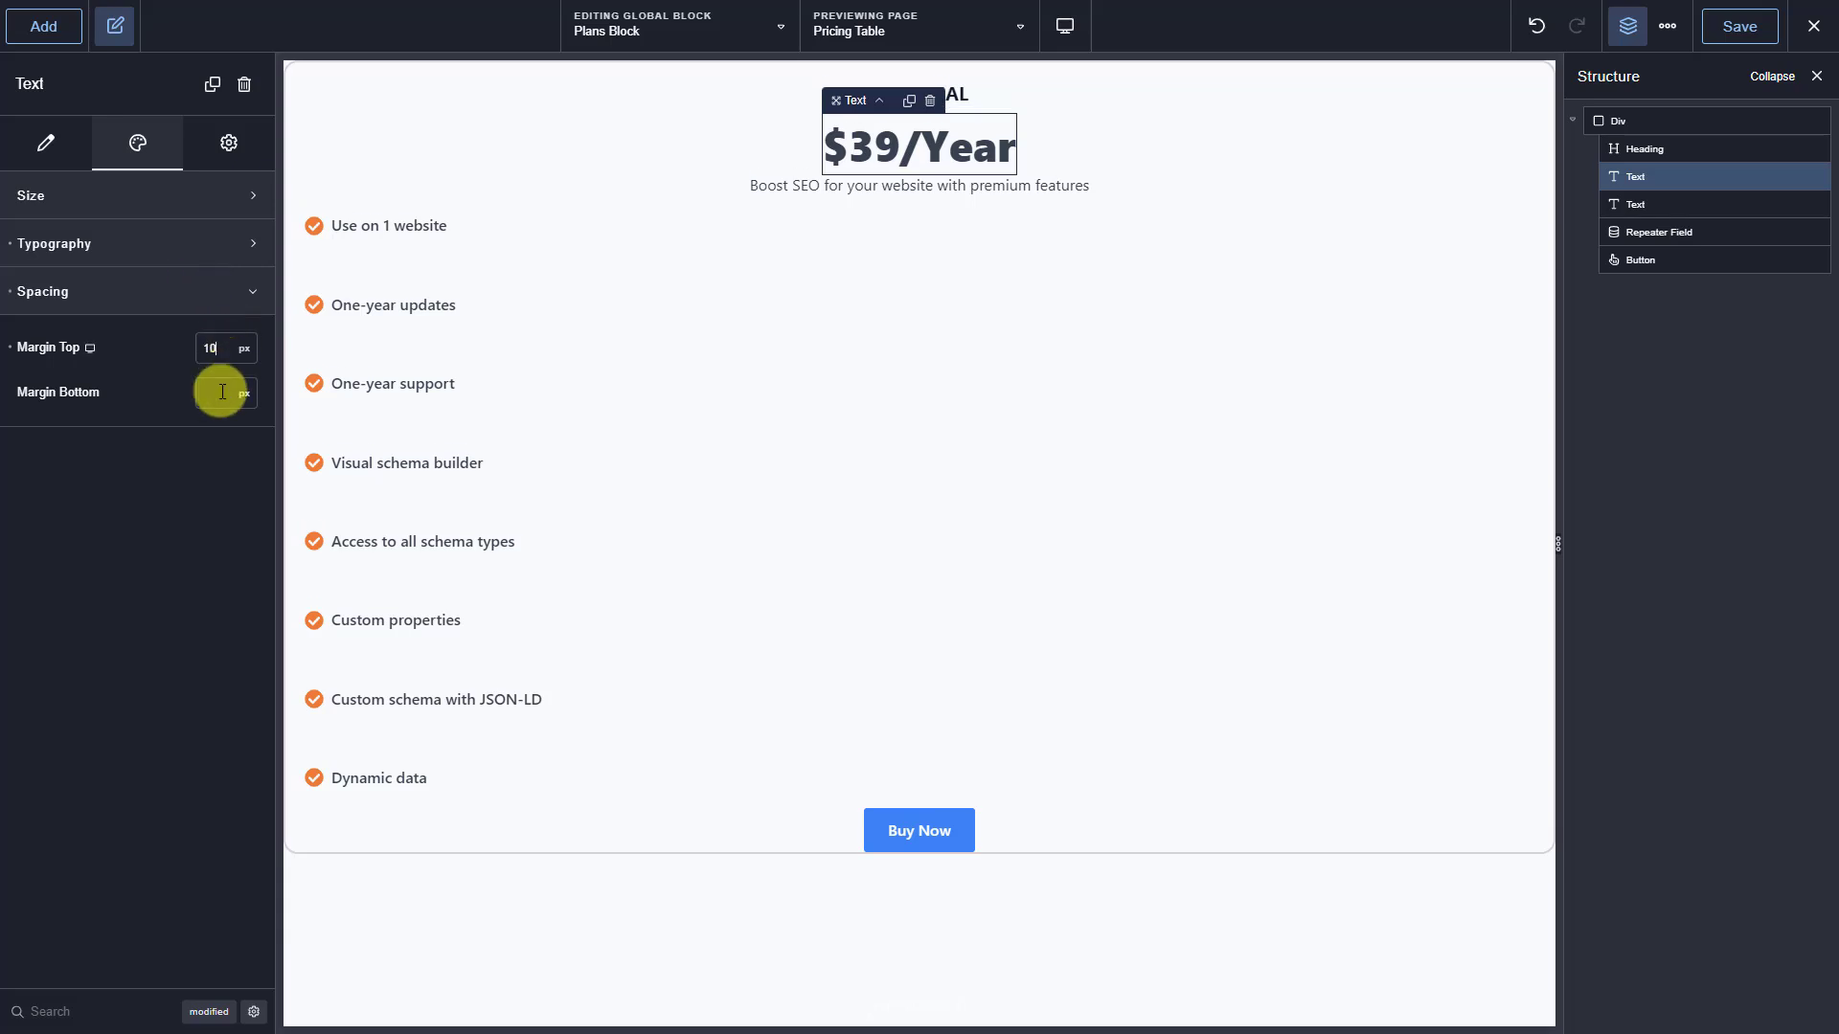
{"action": "left_click", "coordinate": [220, 393]}
{"action": "type", "text": "10"}
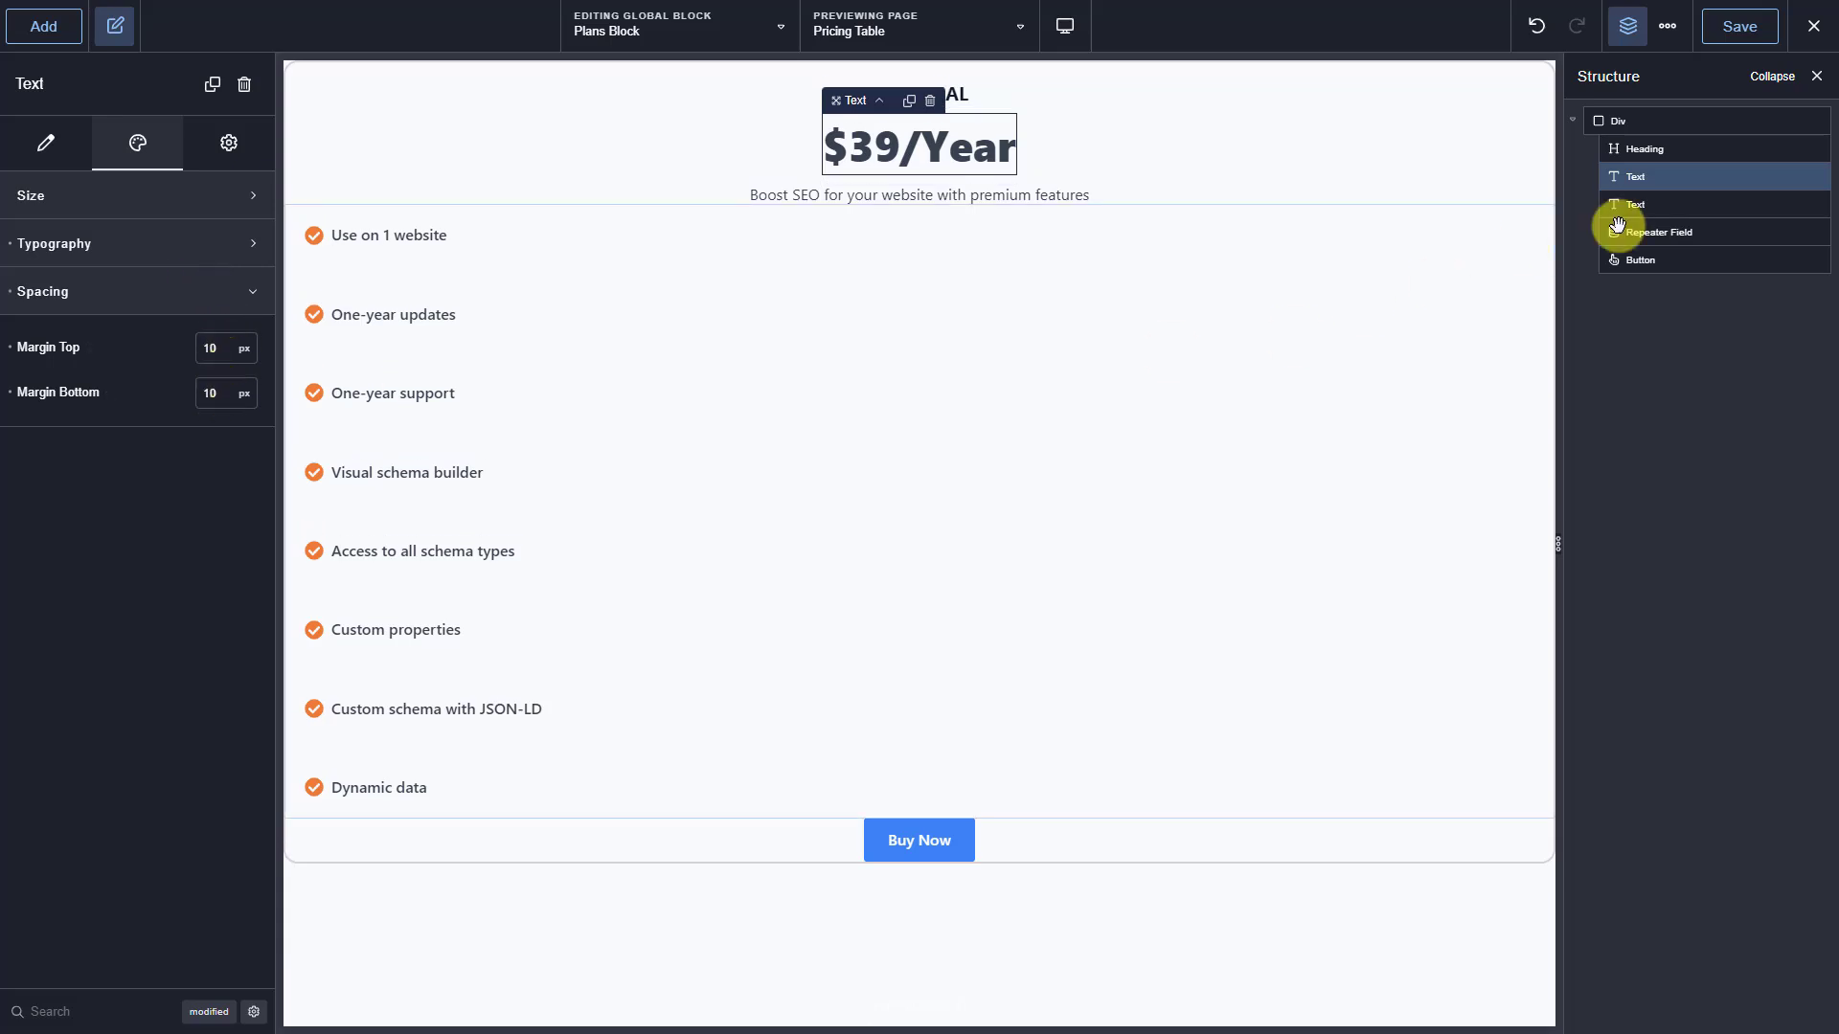
Set the font size of the plan description Text below the price to 18 px.
{"action": "left_click", "coordinate": [1681, 204]}
{"action": "left_click", "coordinate": [139, 150]}
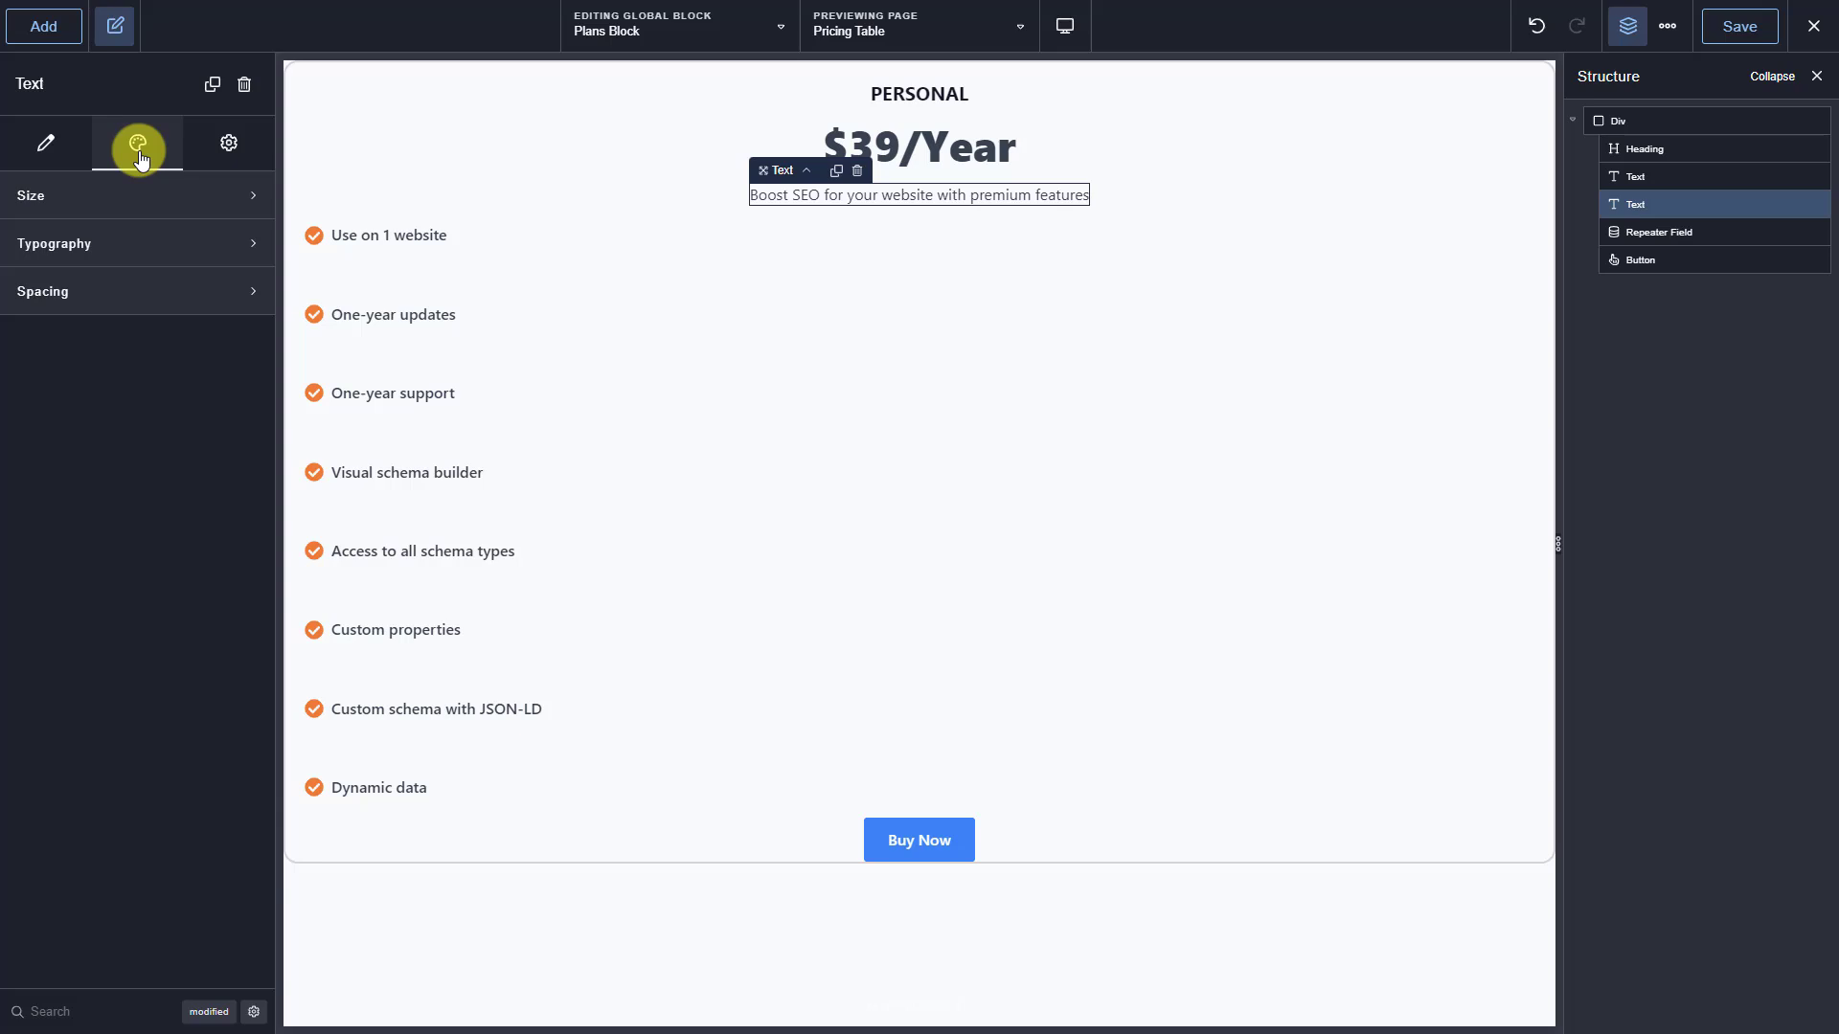
{"action": "left_click", "coordinate": [164, 244]}
{"action": "left_click", "coordinate": [216, 481]}
{"action": "type", "text": "18"}
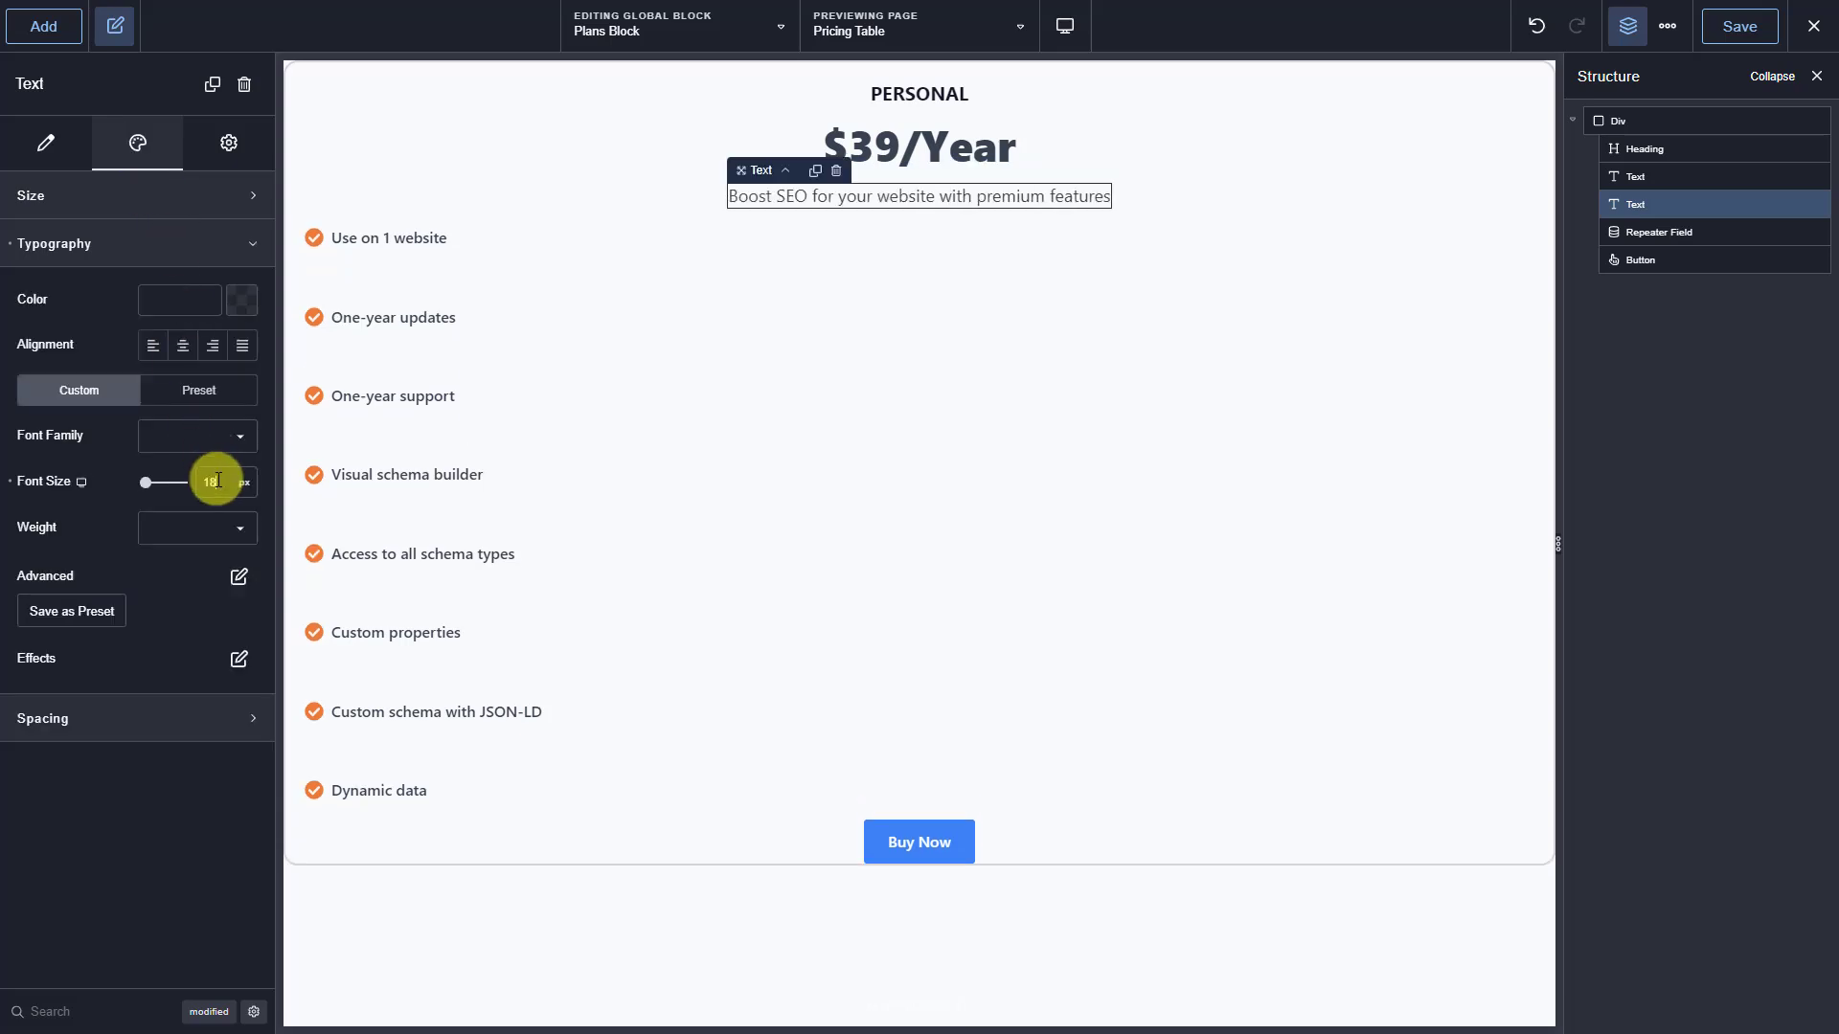
{"action": "left_click", "coordinate": [192, 241]}
Set the plan description Text's top and bottom margins to 10 px each.
{"action": "left_click", "coordinate": [179, 293]}
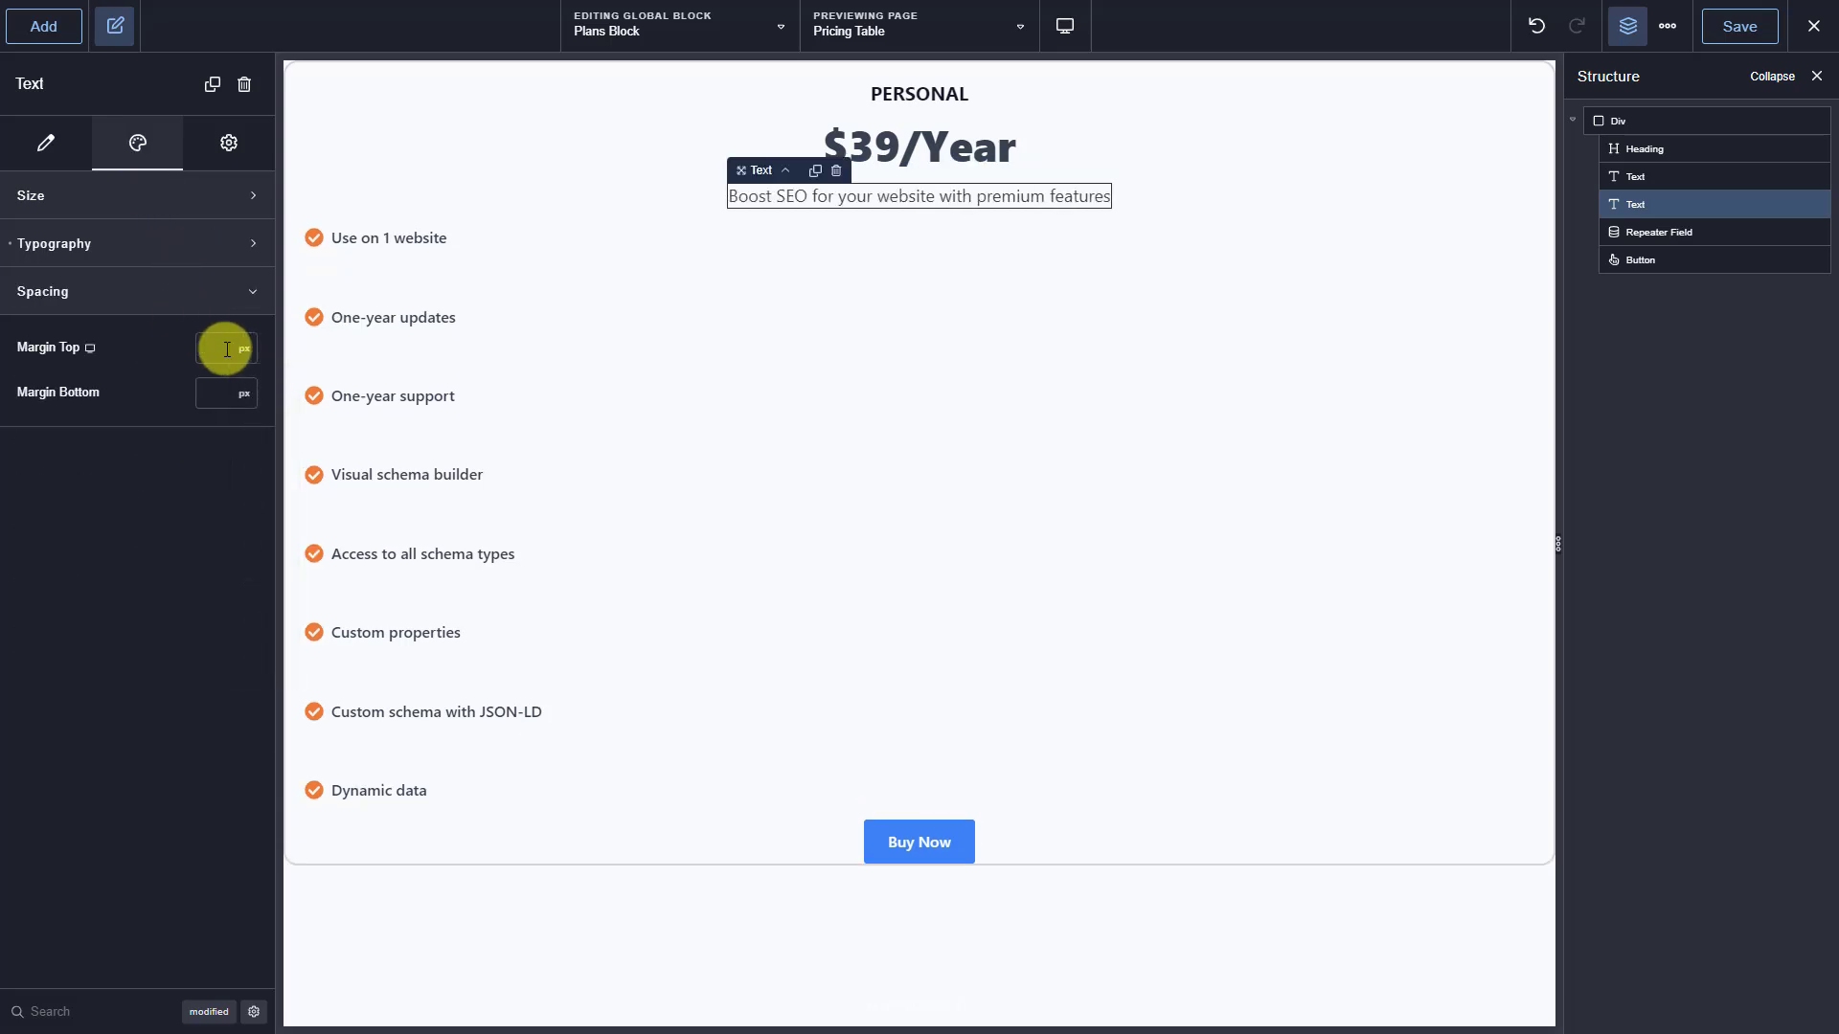
{"action": "left_click", "coordinate": [227, 349]}
{"action": "type", "text": "10"}
{"action": "left_click", "coordinate": [218, 391]}
{"action": "type", "text": "10"}
Replace the plan description Text's custom CSS with the copied rule that adds a light orange background and padding.
{"action": "left_click", "coordinate": [228, 145]}
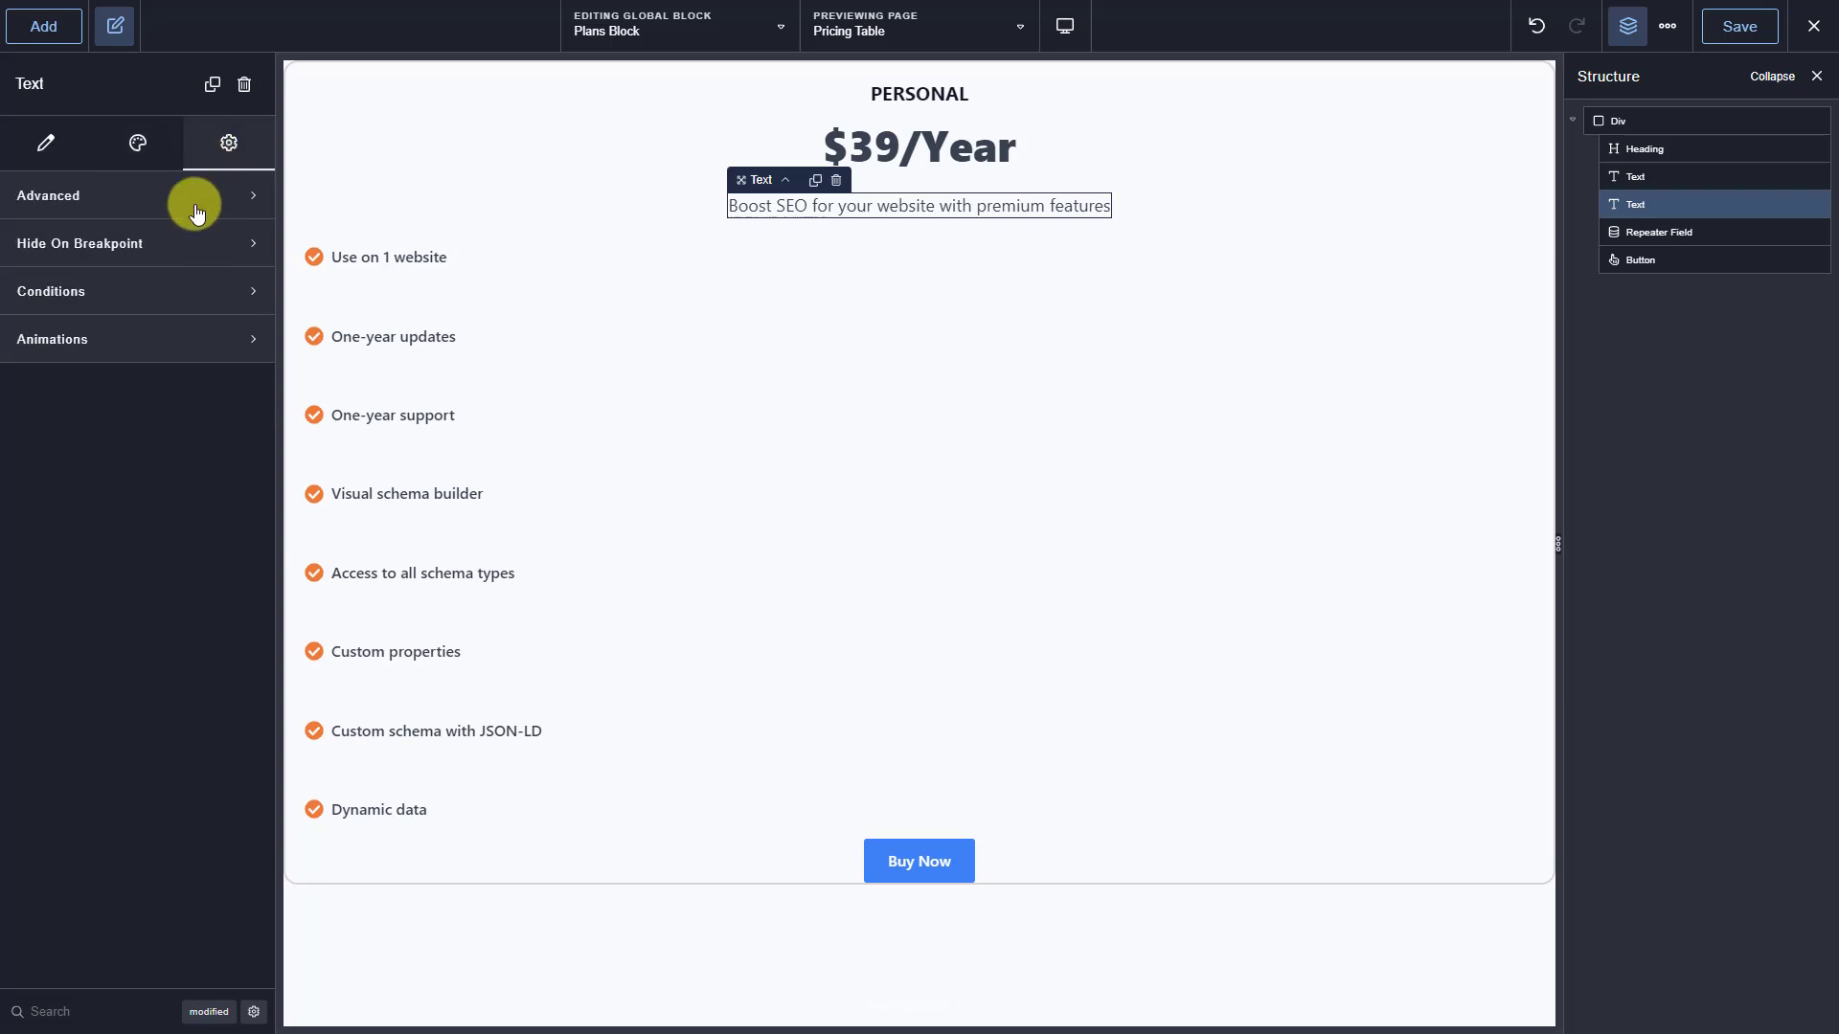
{"action": "left_click", "coordinate": [196, 206]}
{"action": "left_click", "coordinate": [192, 336]}
{"action": "key", "text": "ctrl+a"}
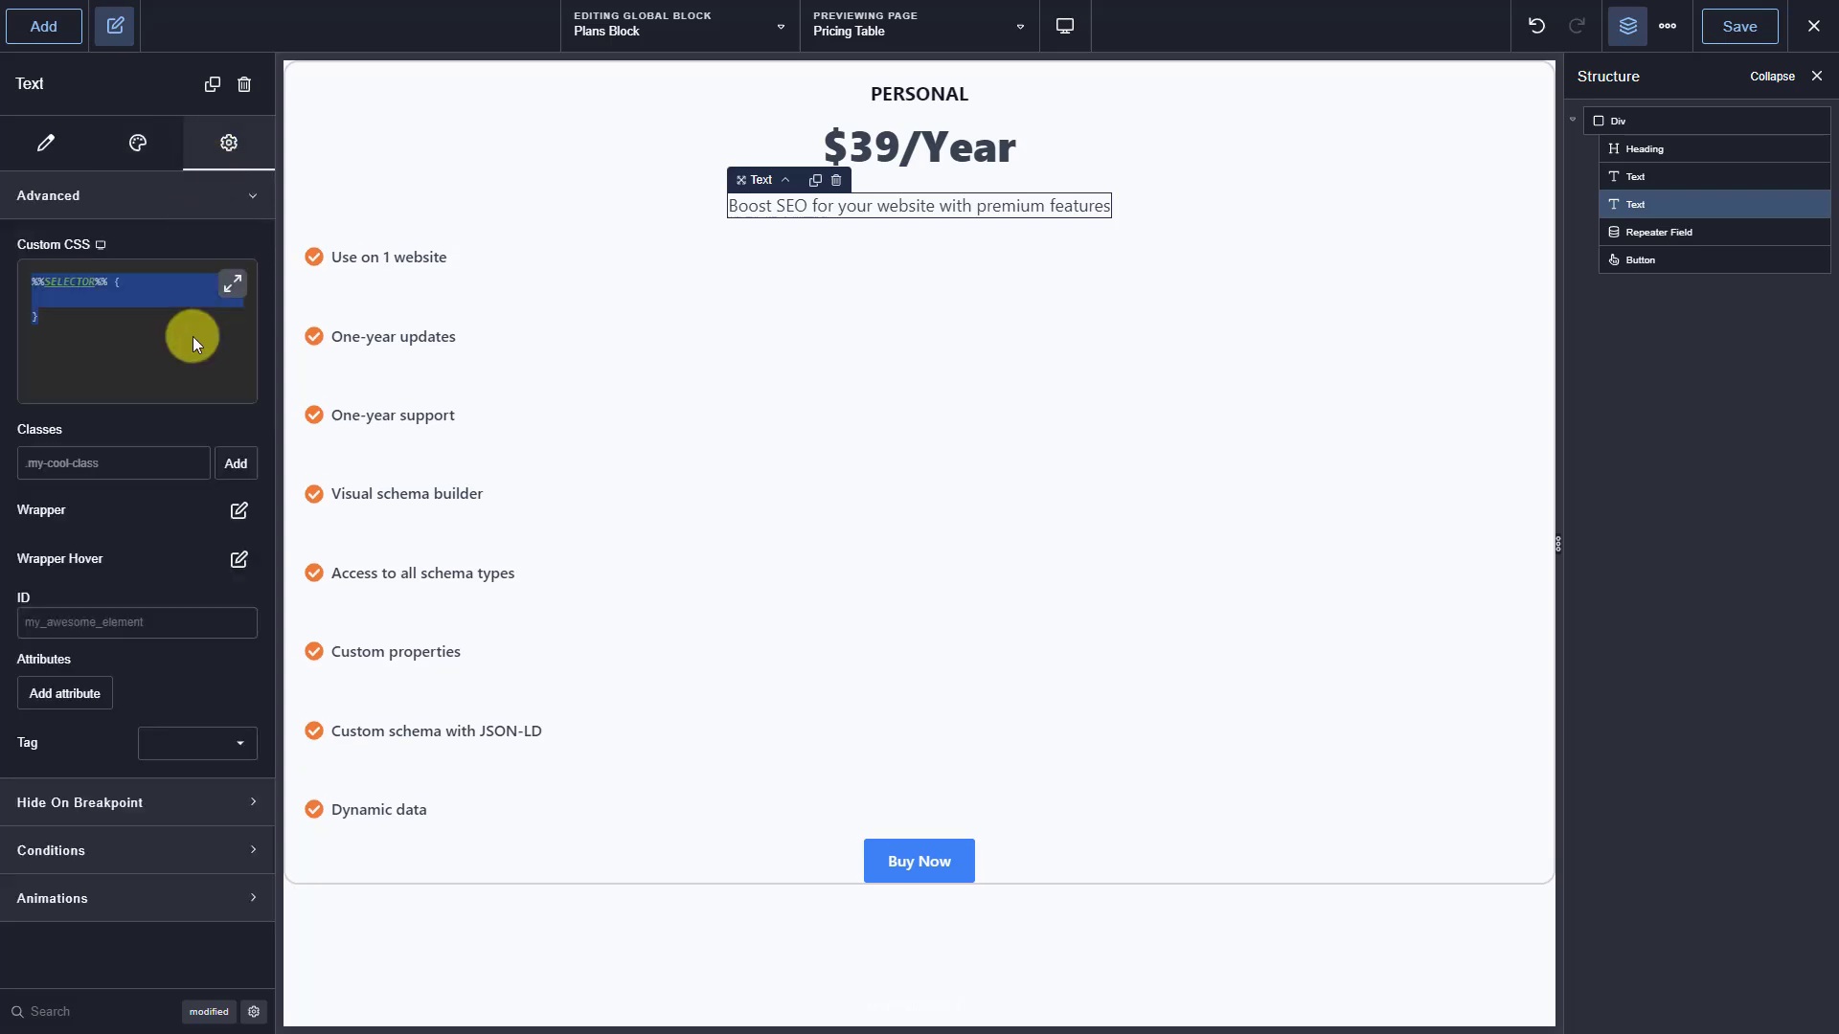
{"action": "key", "text": "ctrl+v"}
{"action": "left_click", "coordinate": [184, 204]}
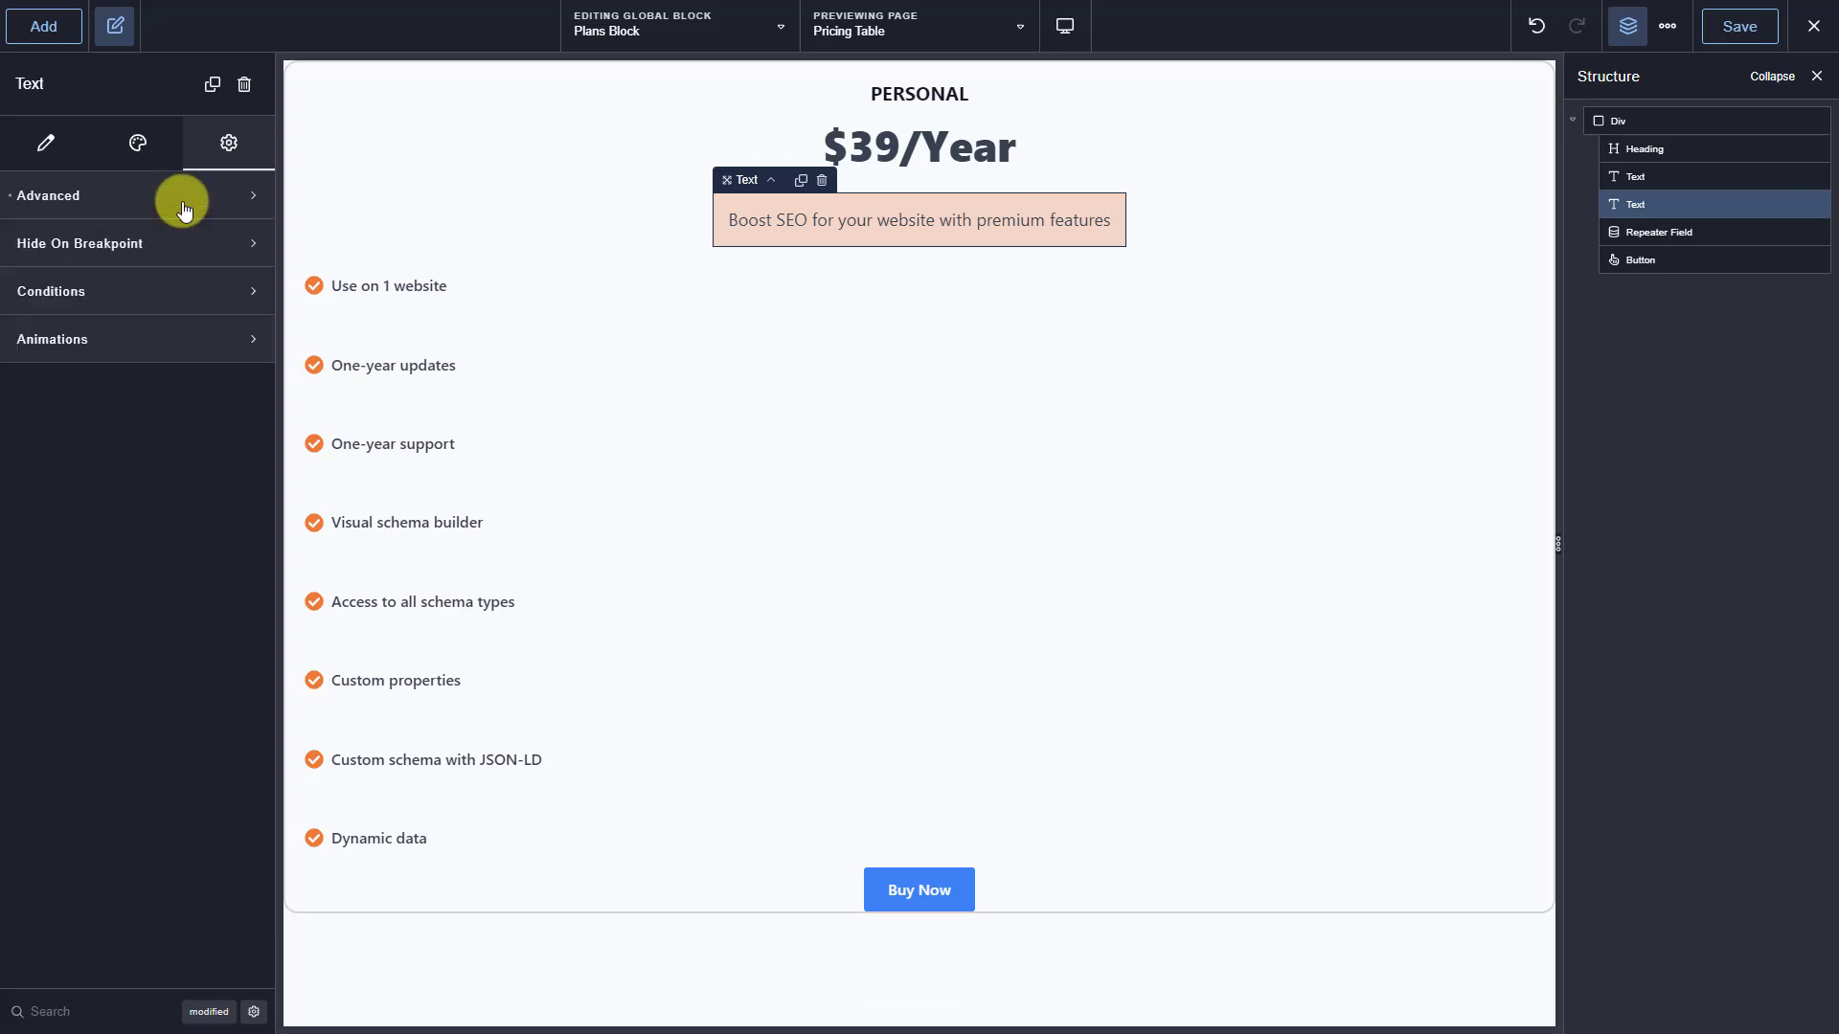
Set the Repeater Field's item padding to 5 px top and bottom and 20 px left and right.
{"action": "left_click", "coordinate": [1742, 236]}
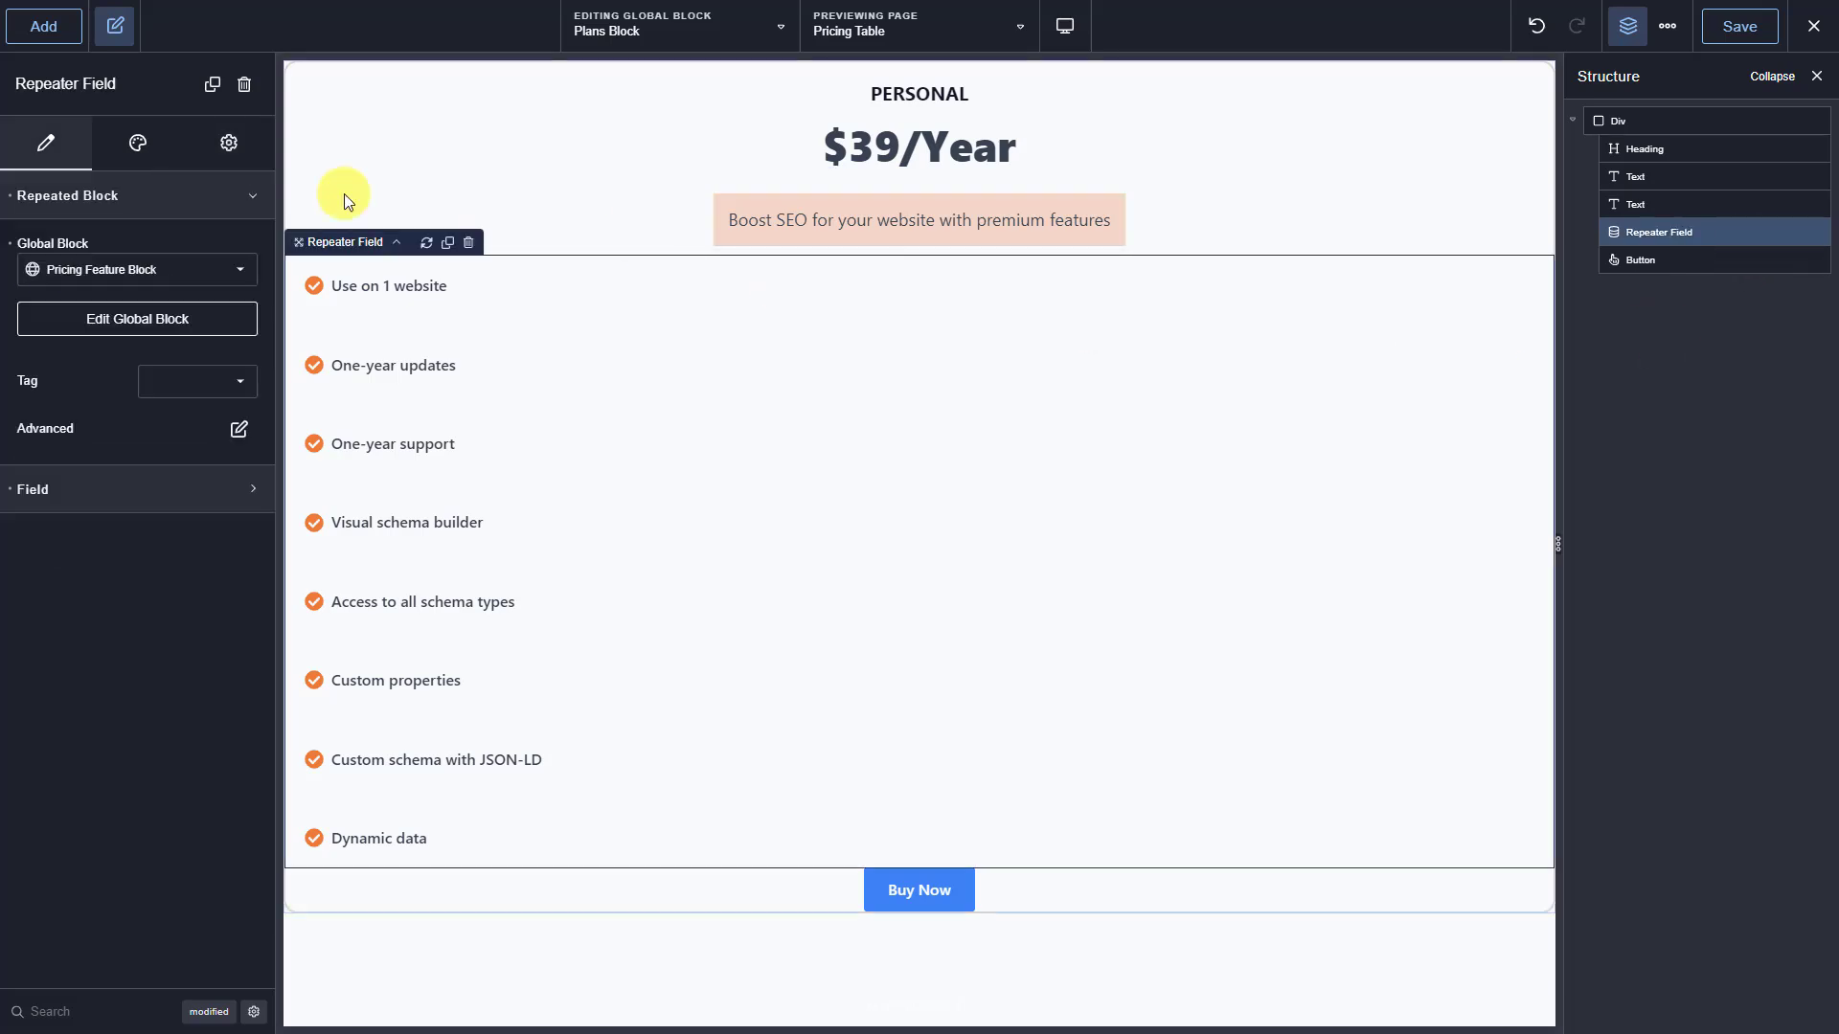
{"action": "left_click", "coordinate": [137, 144]}
{"action": "left_click", "coordinate": [195, 243]}
{"action": "left_click", "coordinate": [238, 396]}
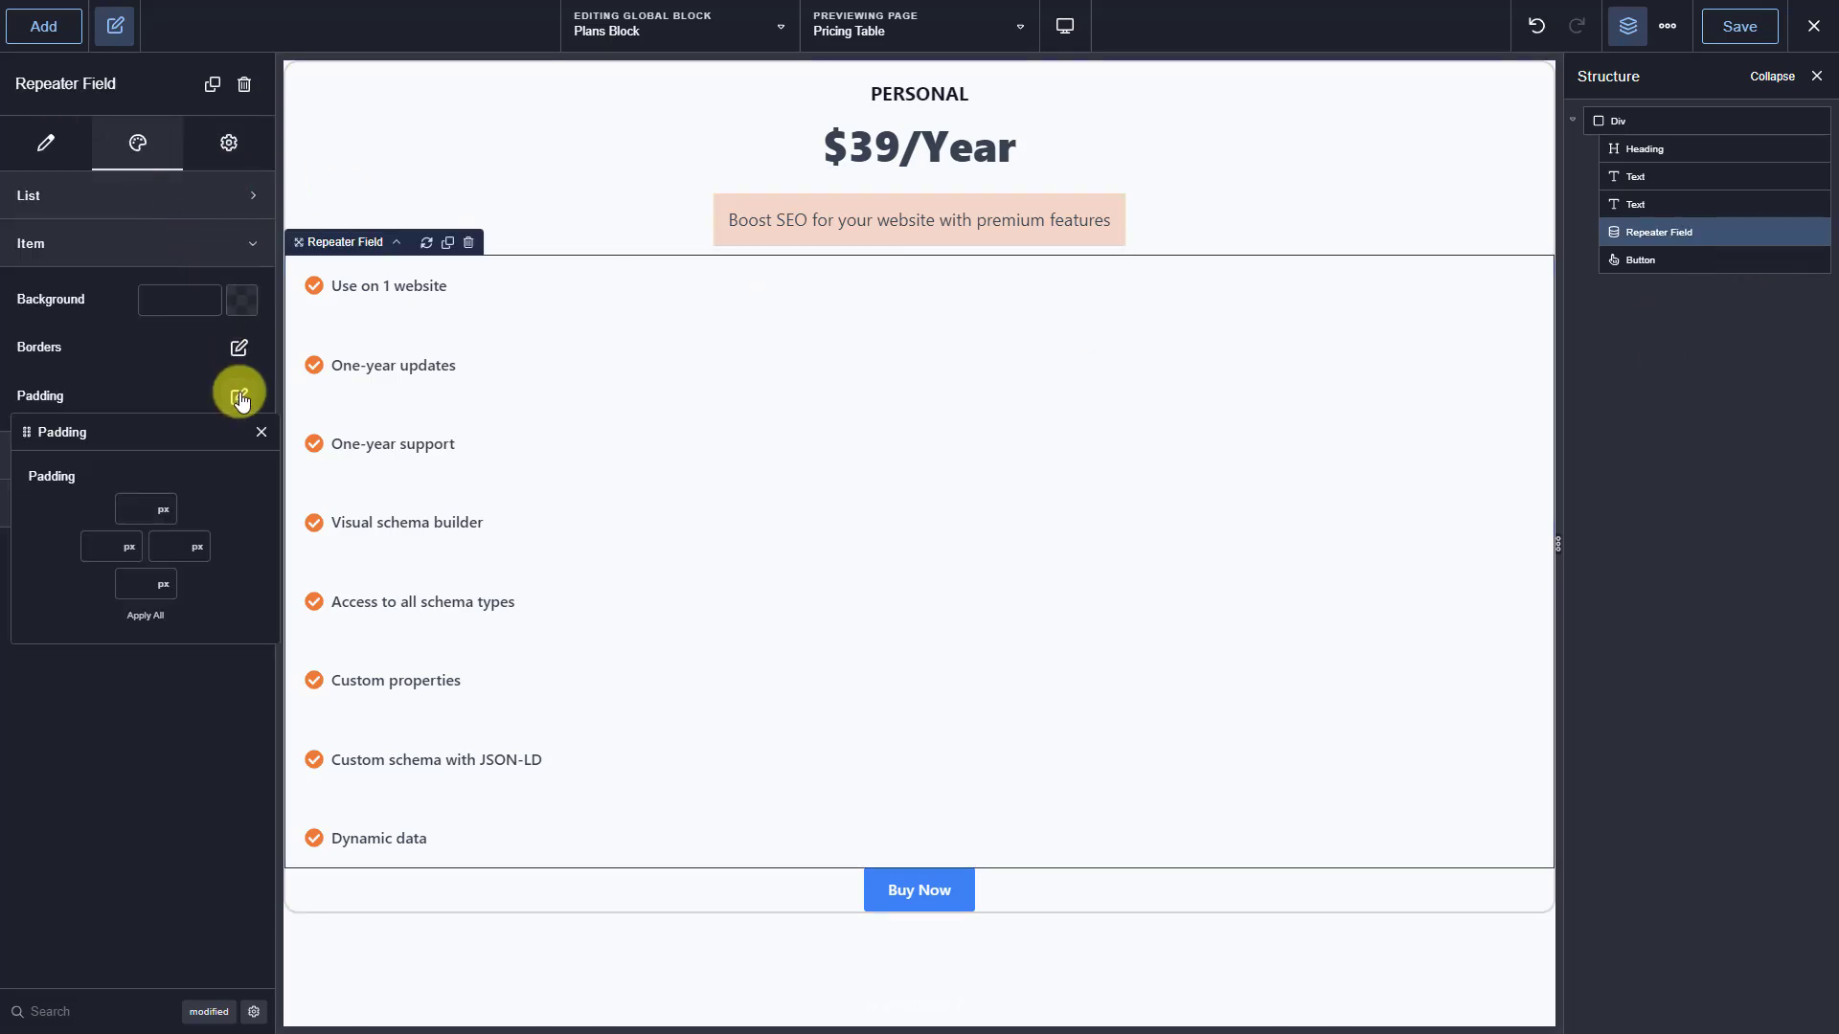
{"action": "left_click", "coordinate": [141, 511]}
{"action": "type", "text": "5"}
{"action": "left_click", "coordinate": [106, 546]}
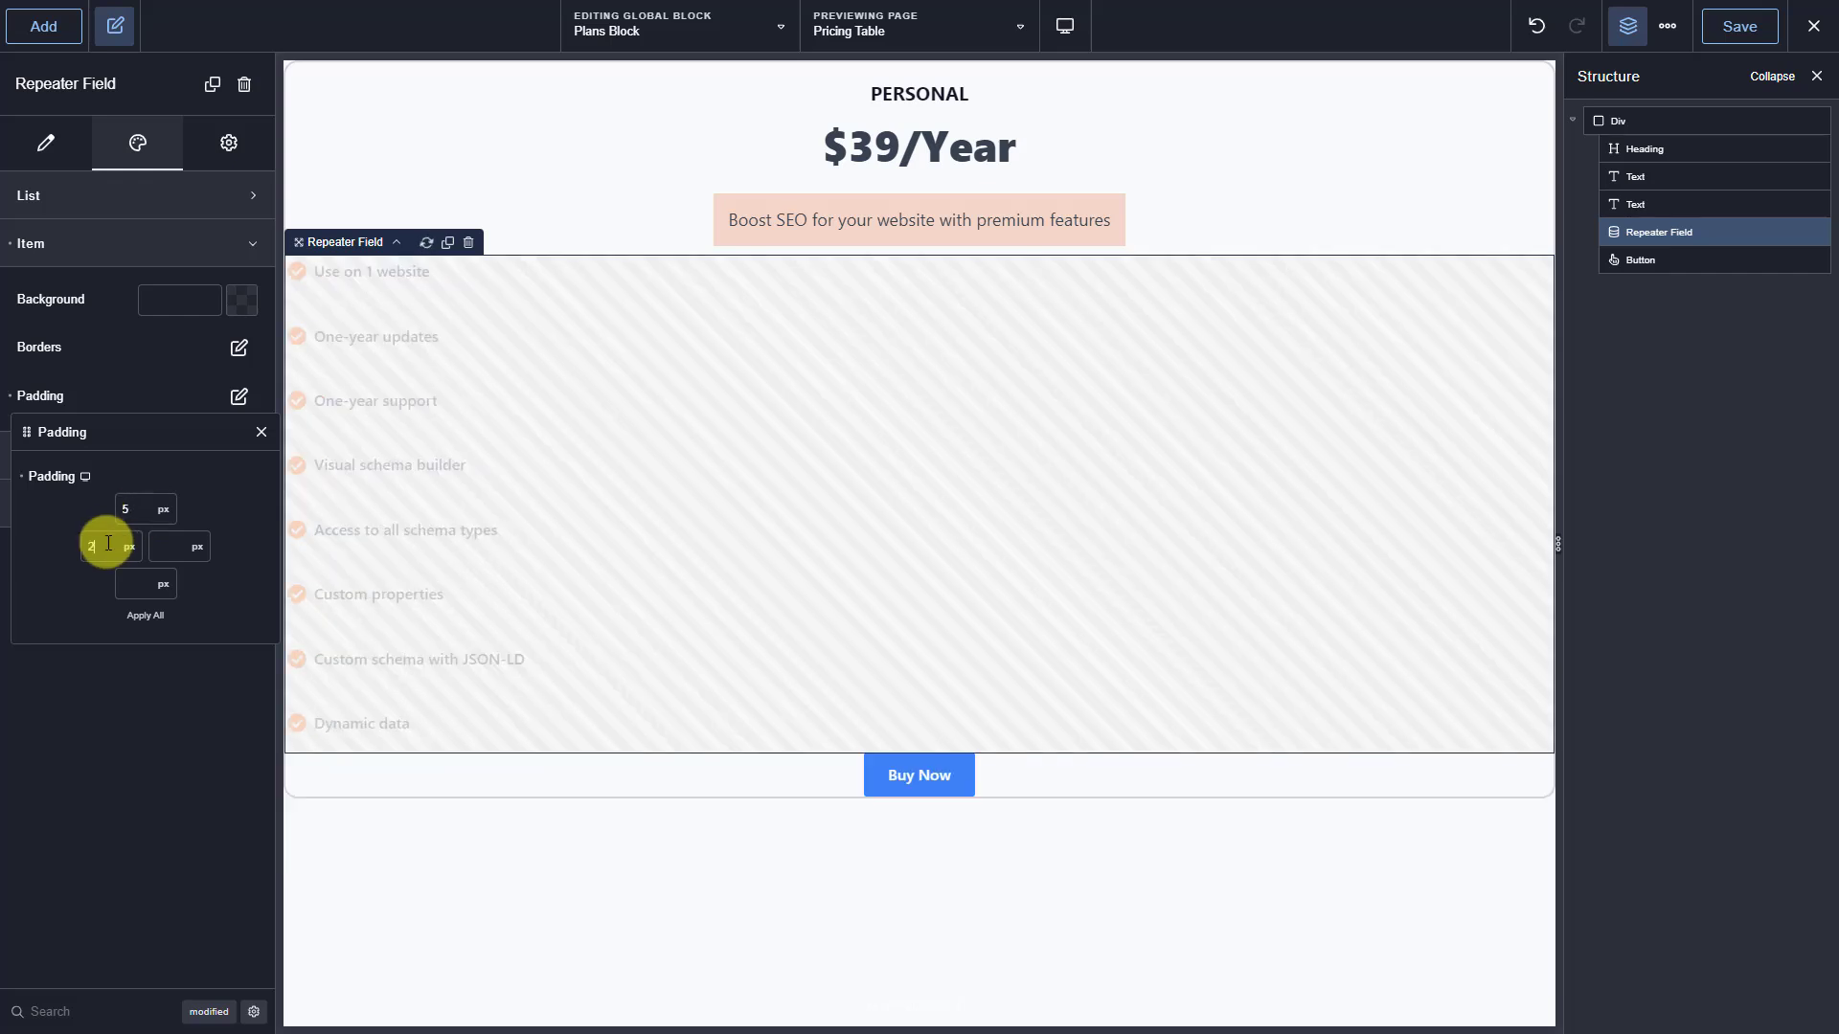
{"action": "type", "text": "20"}
{"action": "left_click", "coordinate": [174, 546]}
{"action": "type", "text": "20"}
{"action": "left_click", "coordinate": [142, 583]}
{"action": "type", "text": "5"}
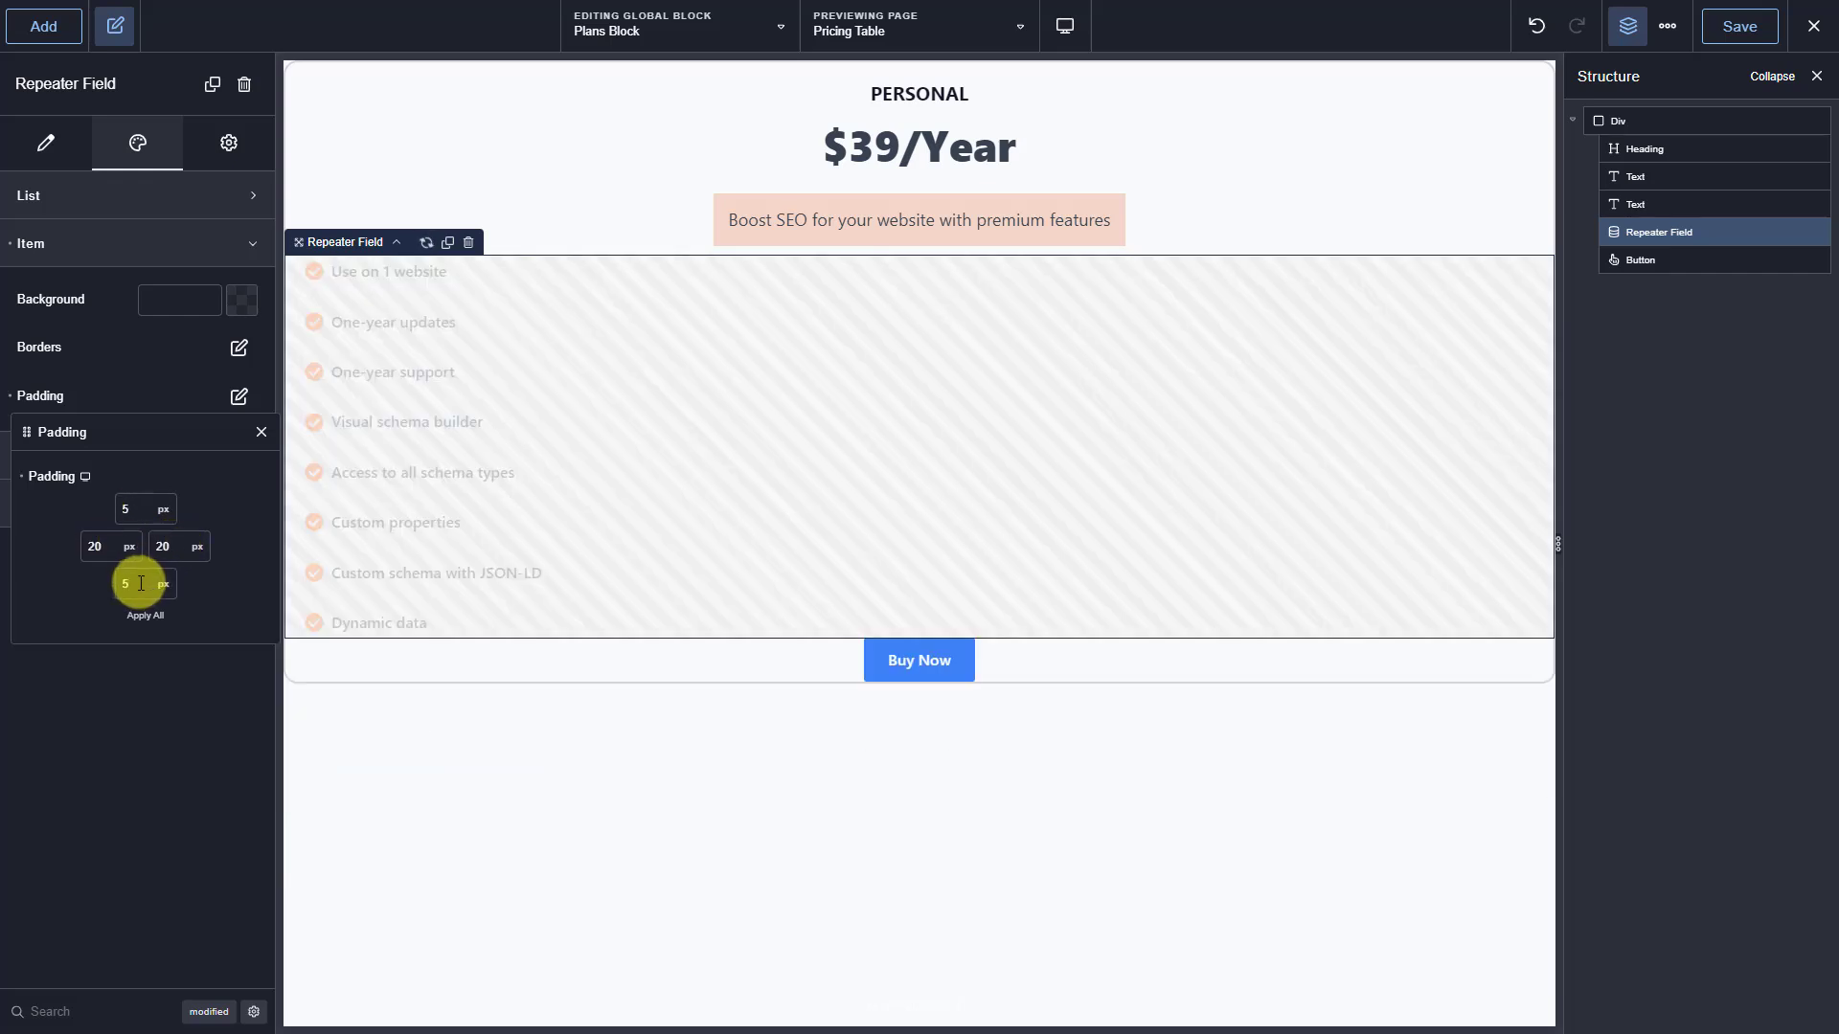
Set the Repeater Field's top and bottom margins to 20 px each.
{"action": "left_click", "coordinate": [182, 245]}
{"action": "left_click", "coordinate": [154, 339]}
{"action": "left_click", "coordinate": [220, 394]}
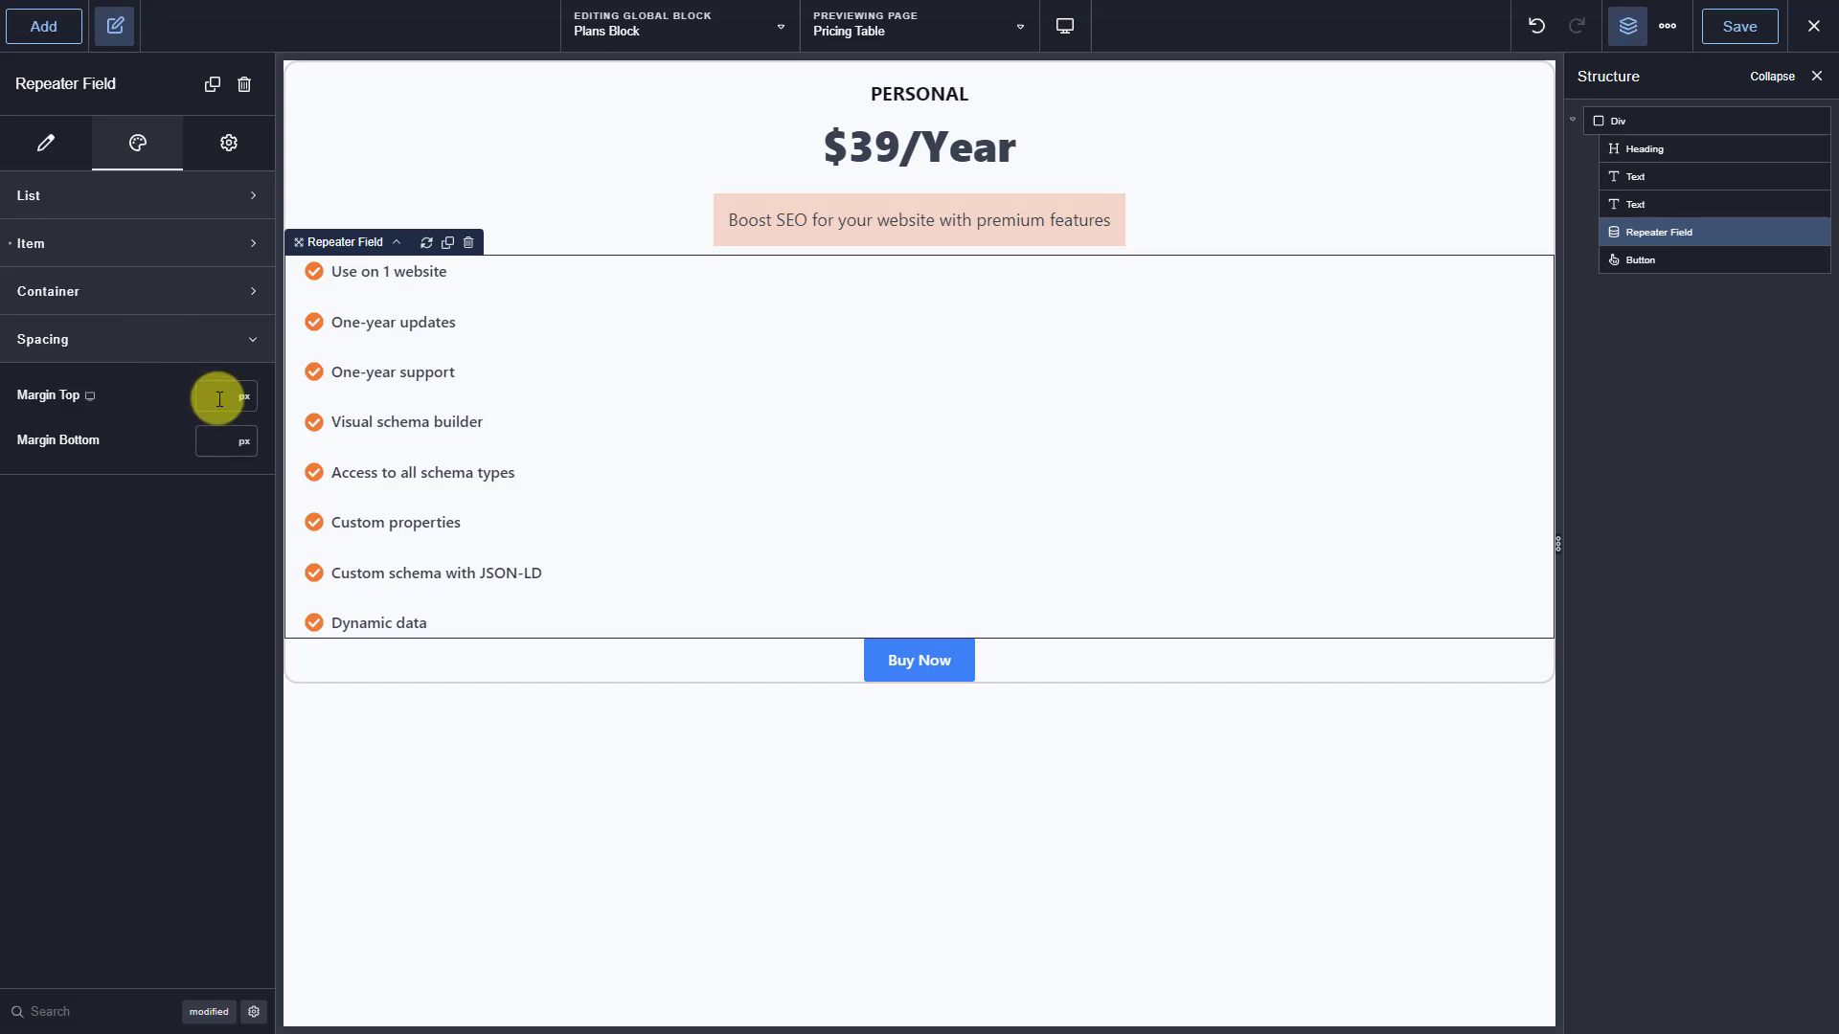
{"action": "type", "text": "20"}
{"action": "left_click", "coordinate": [222, 442]}
{"action": "type", "text": "20"}
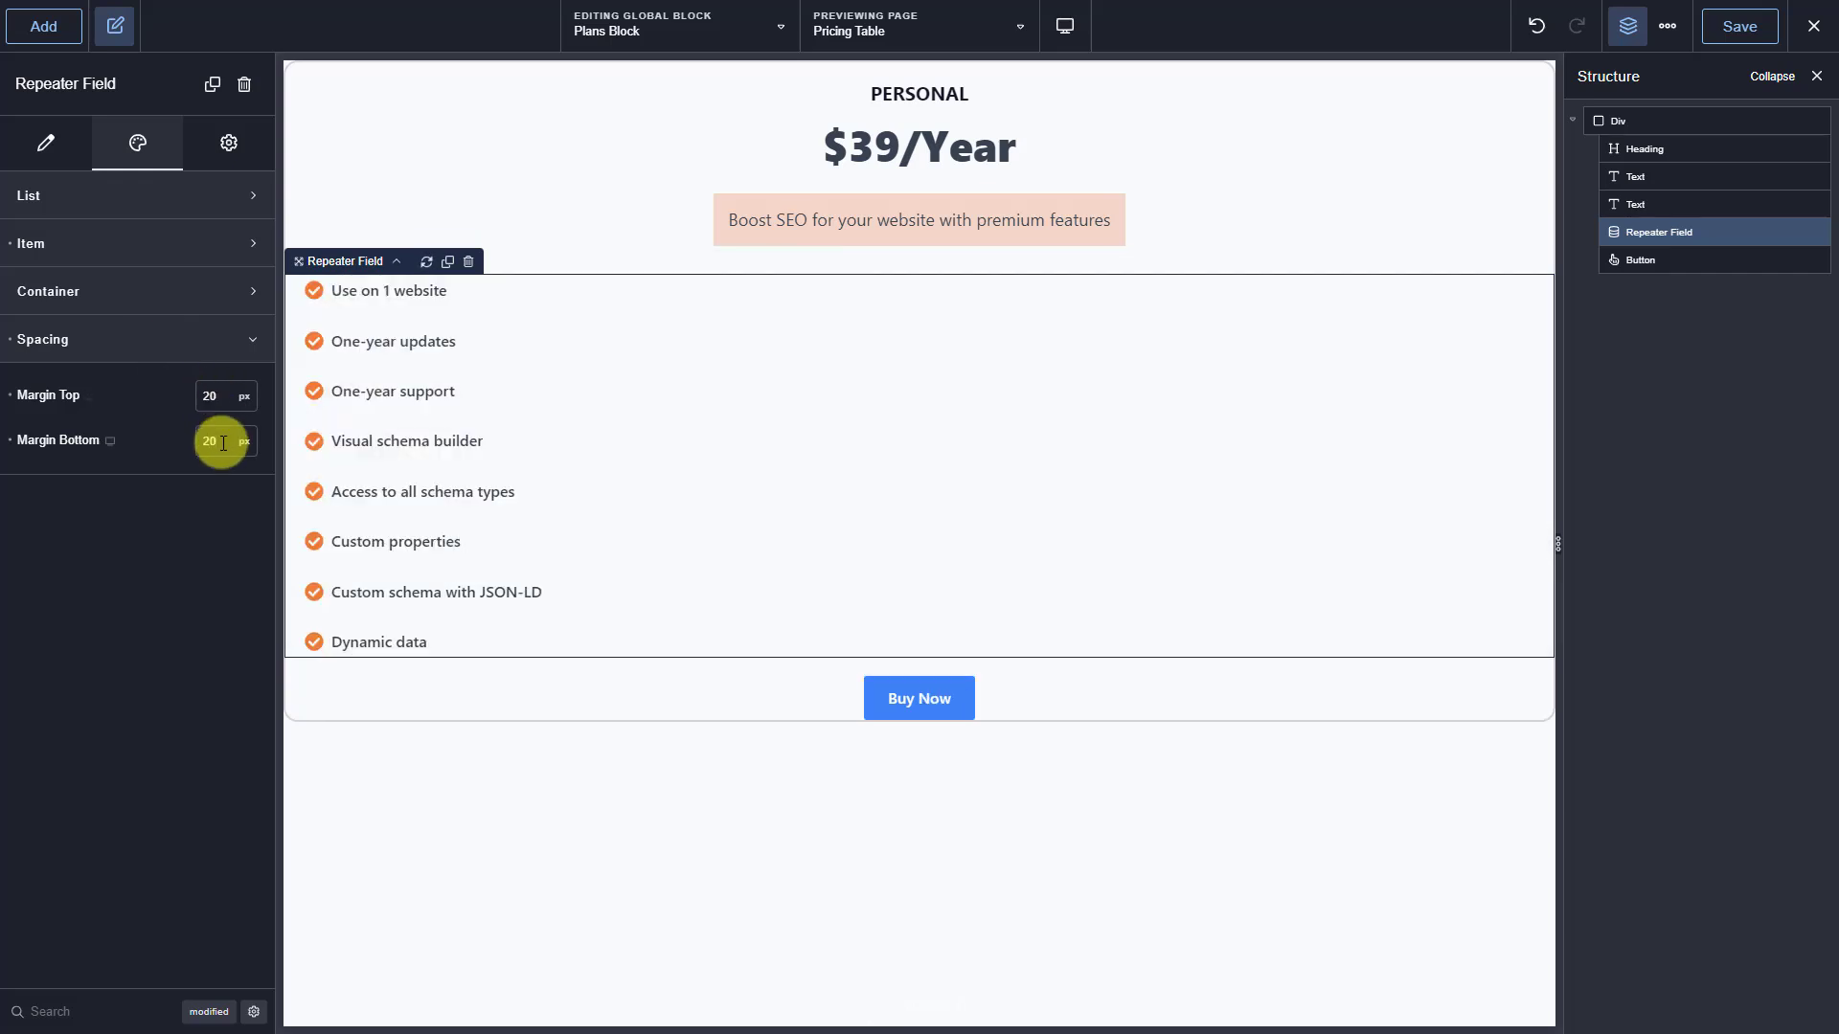
Give the Buy Now Button the Custom style with the background color #ef7a3f.
{"action": "left_click", "coordinate": [1681, 259]}
{"action": "left_click", "coordinate": [157, 165]}
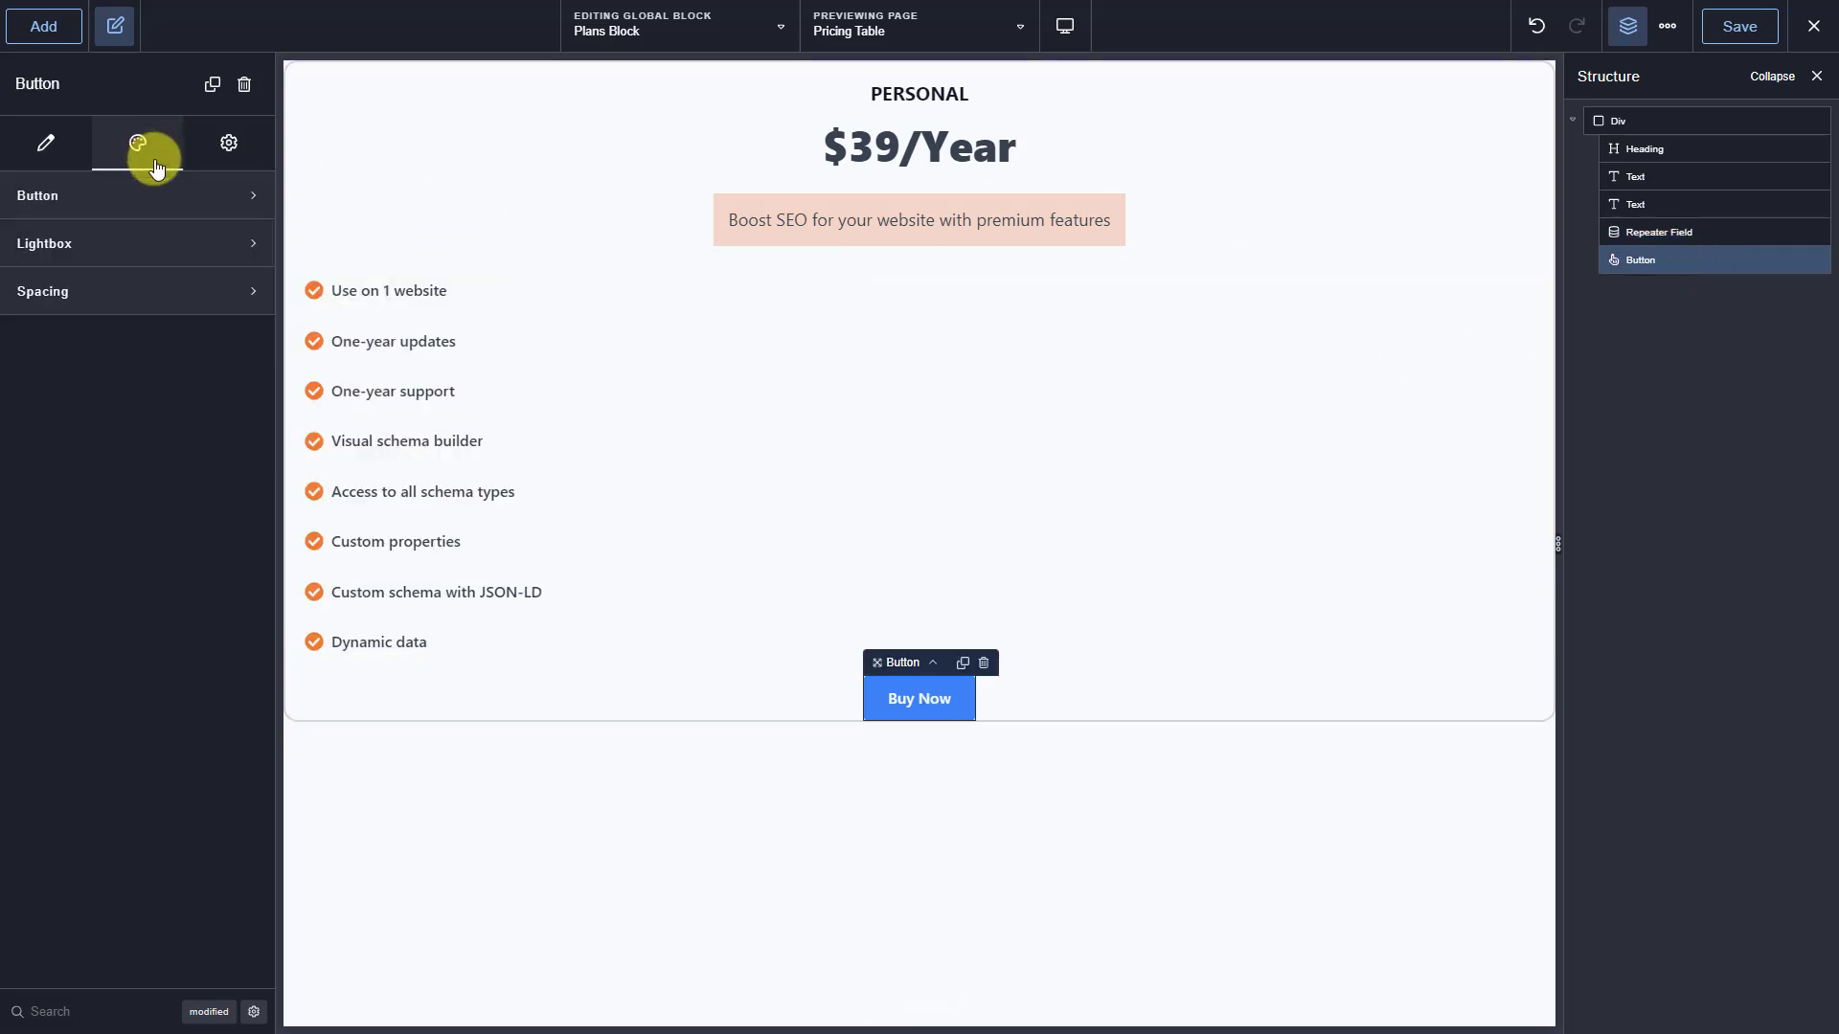
{"action": "left_click", "coordinate": [177, 196]}
{"action": "left_click", "coordinate": [185, 268]}
{"action": "left_click", "coordinate": [239, 314]}
{"action": "left_click", "coordinate": [190, 456]}
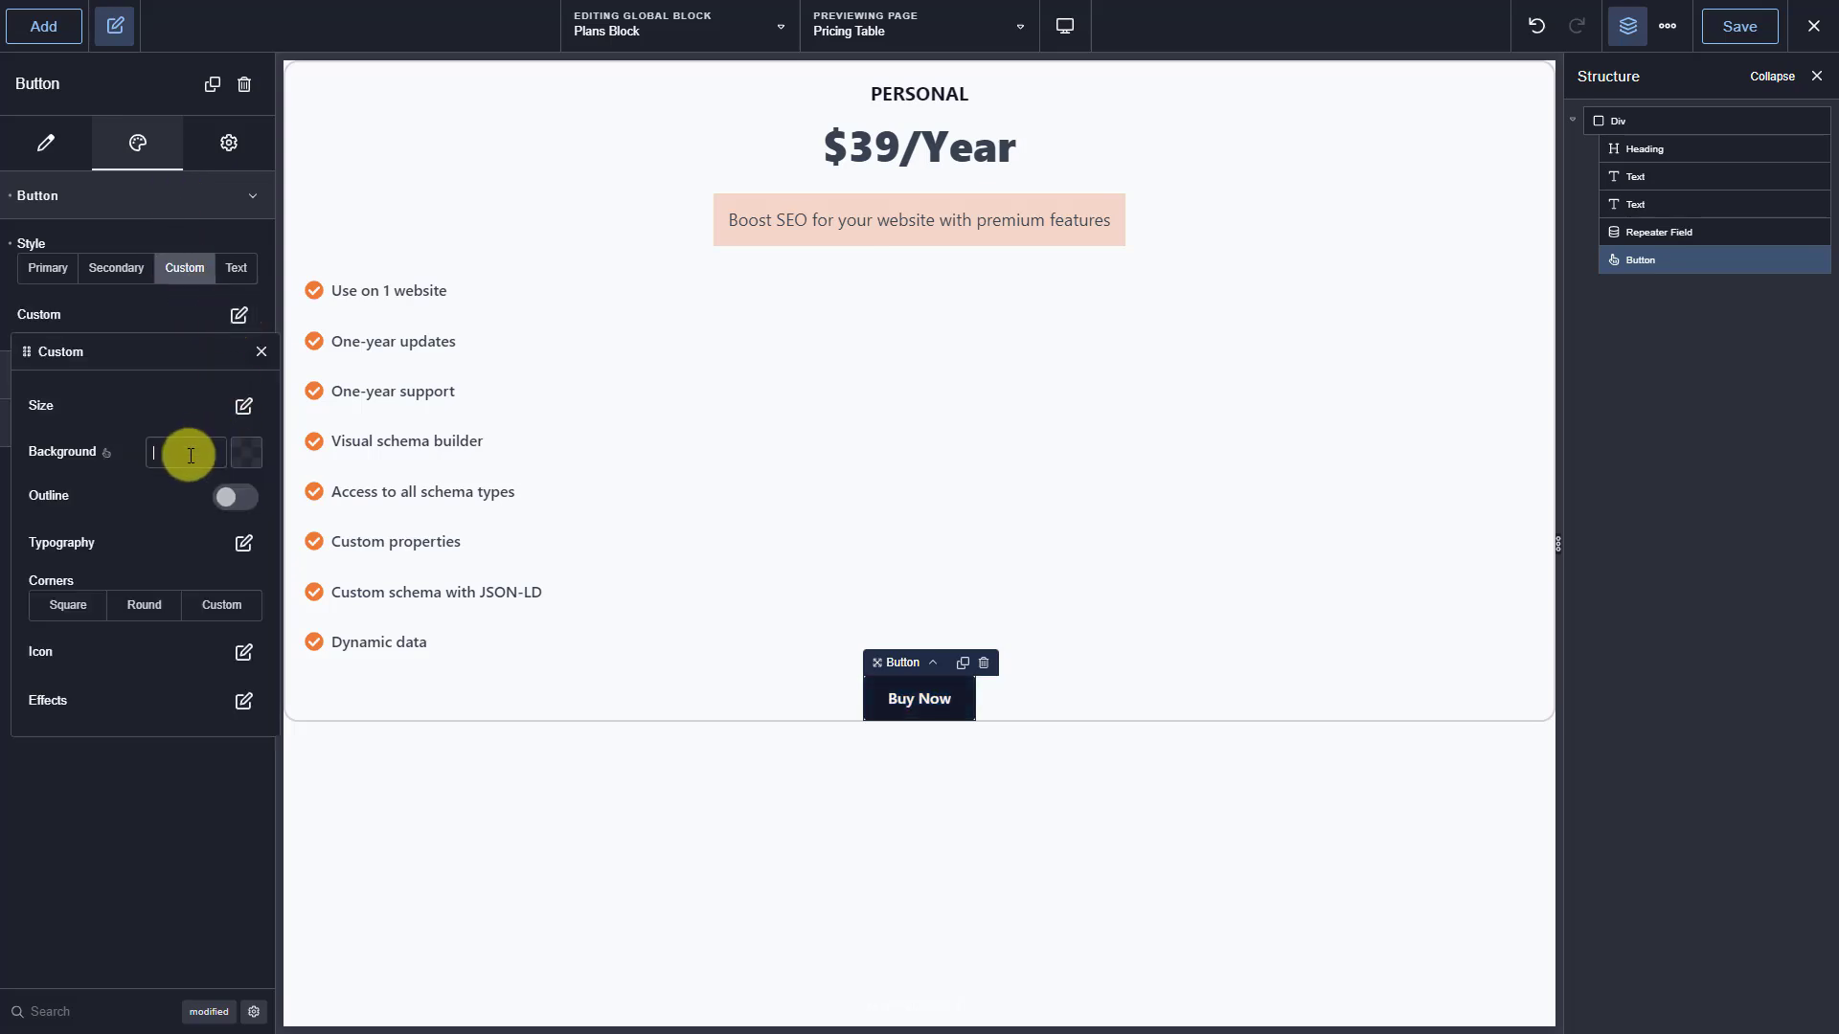
{"action": "type", "text": "#ef7a3f"}
{"action": "left_click", "coordinate": [182, 195]}
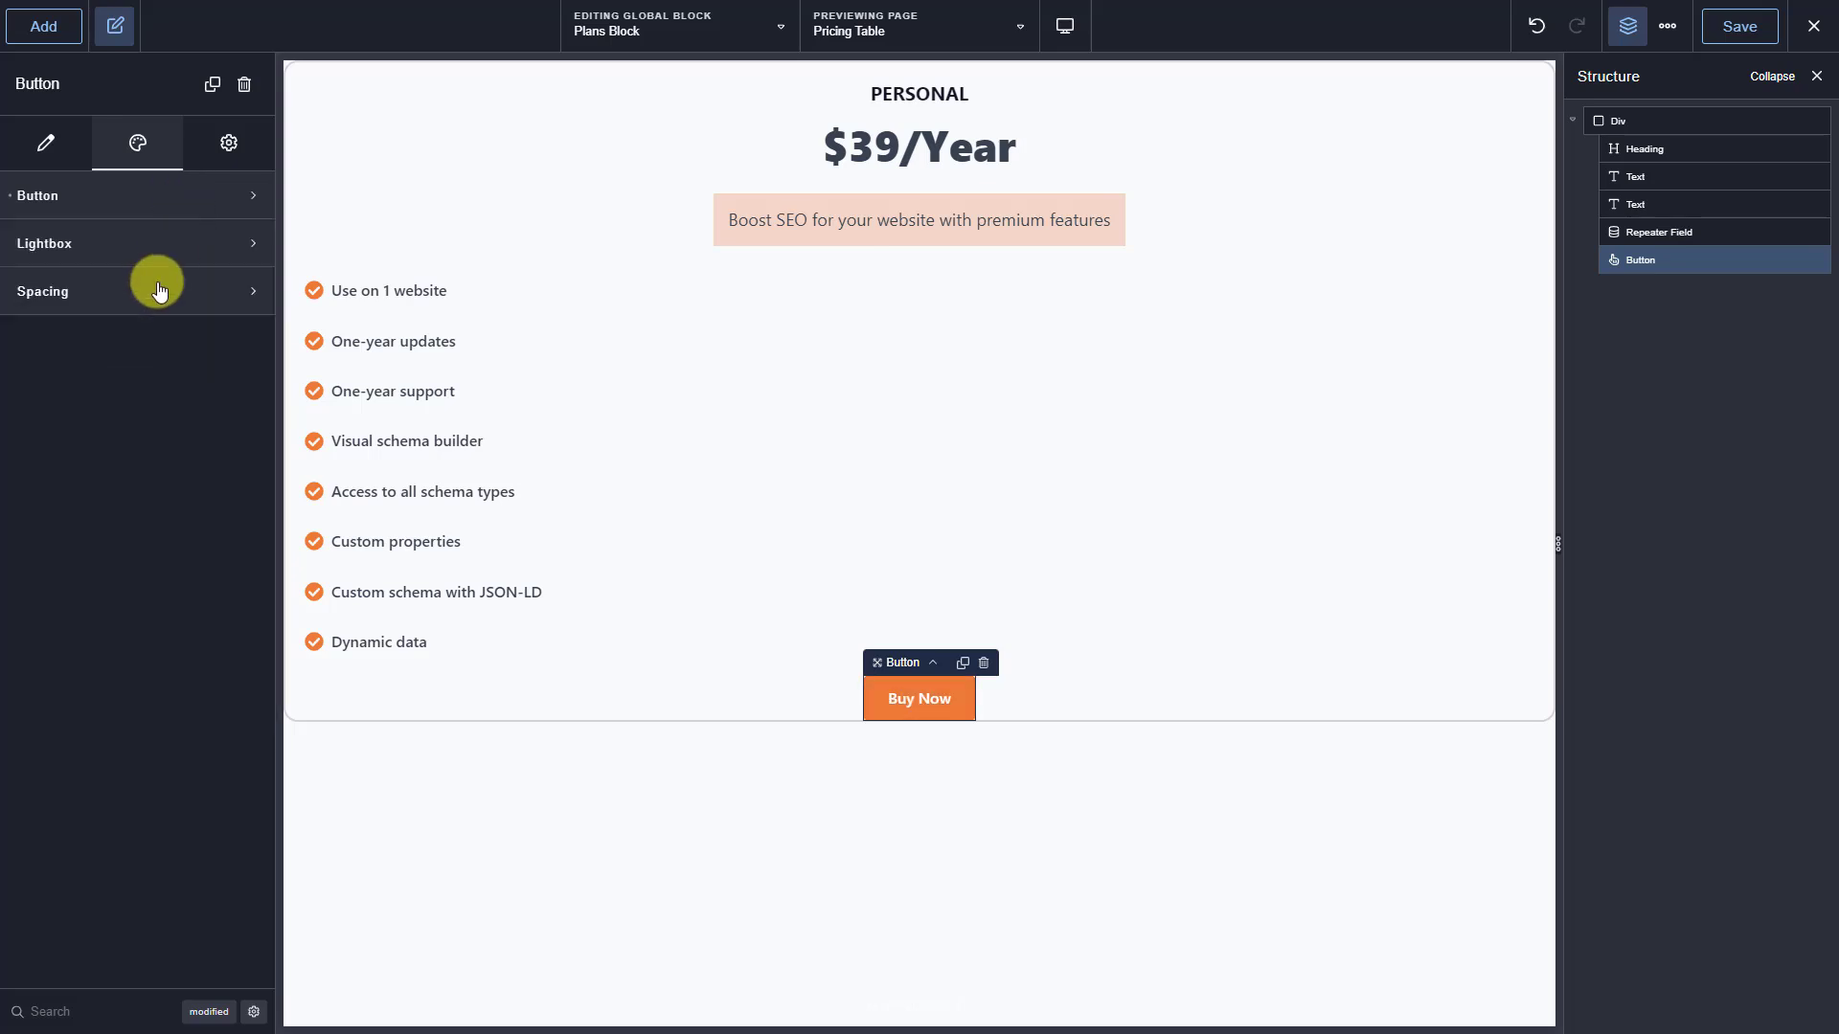
Set the Buy Now Button's bottom margin to 10 px, save the Plans Block and close its editor.
{"action": "left_click", "coordinate": [153, 291]}
{"action": "left_click", "coordinate": [220, 398]}
{"action": "type", "text": "10"}
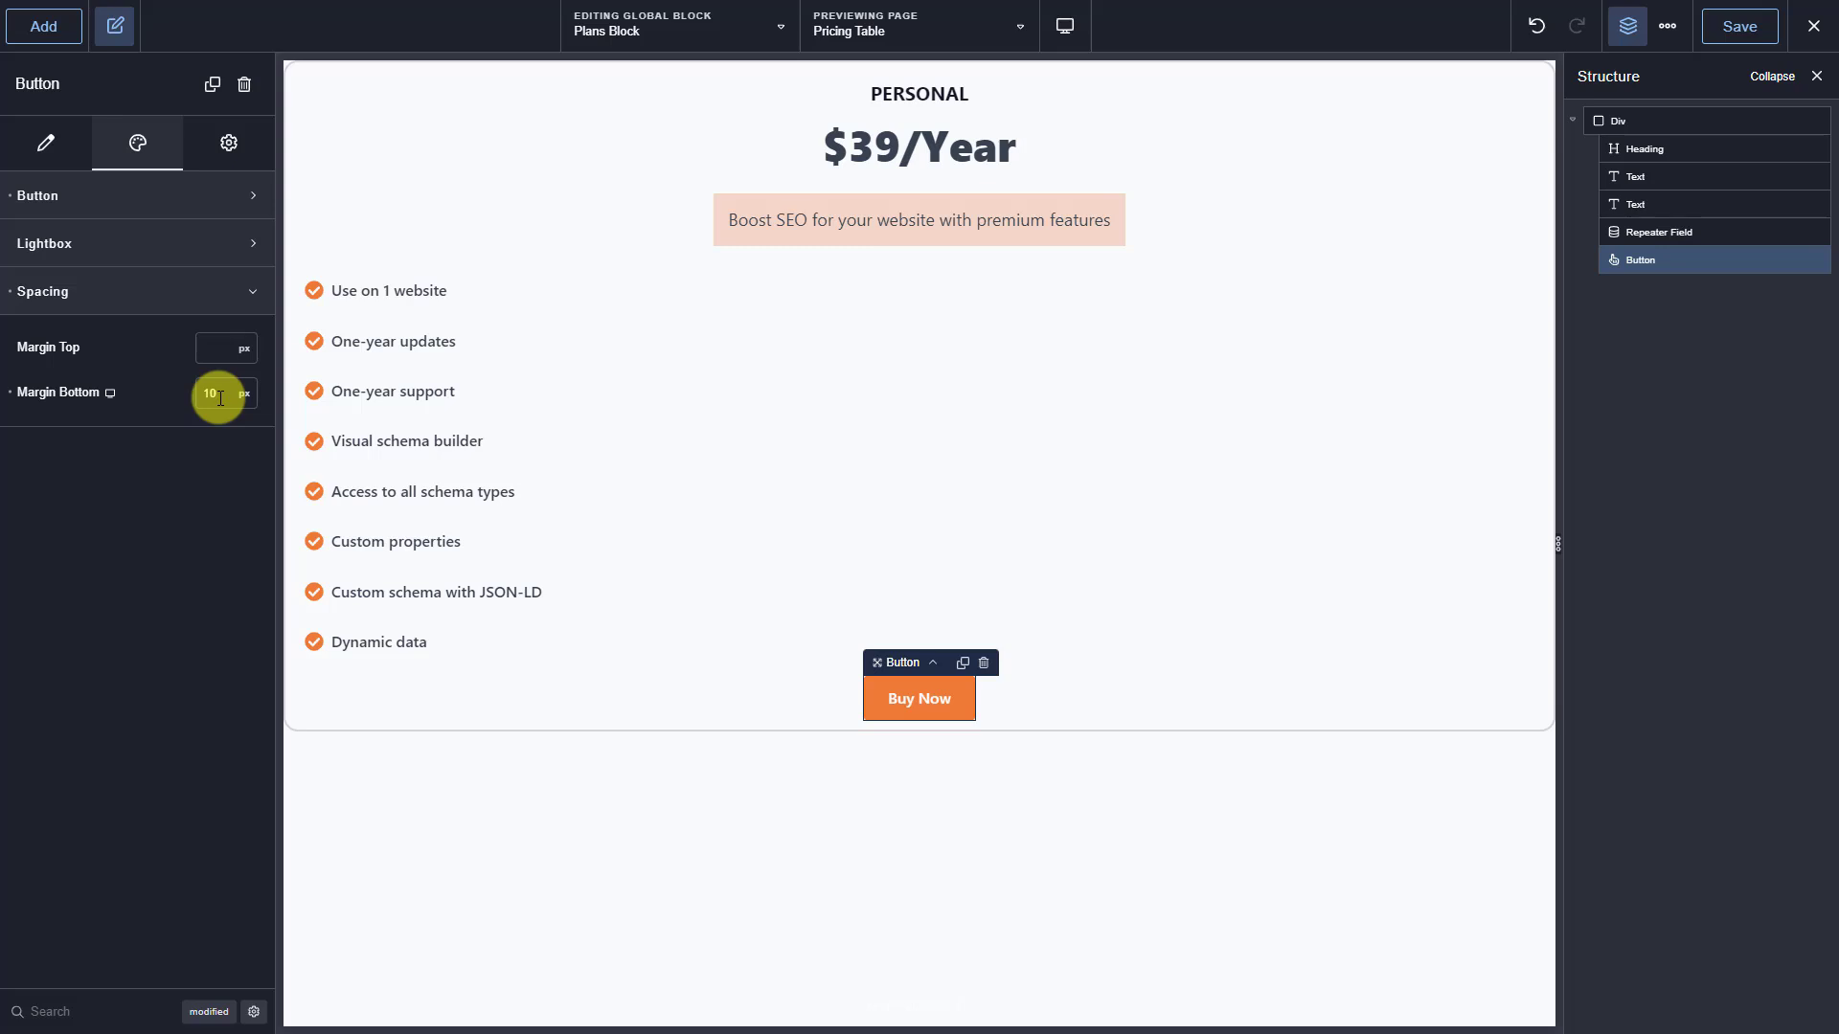
{"action": "left_click", "coordinate": [1743, 29]}
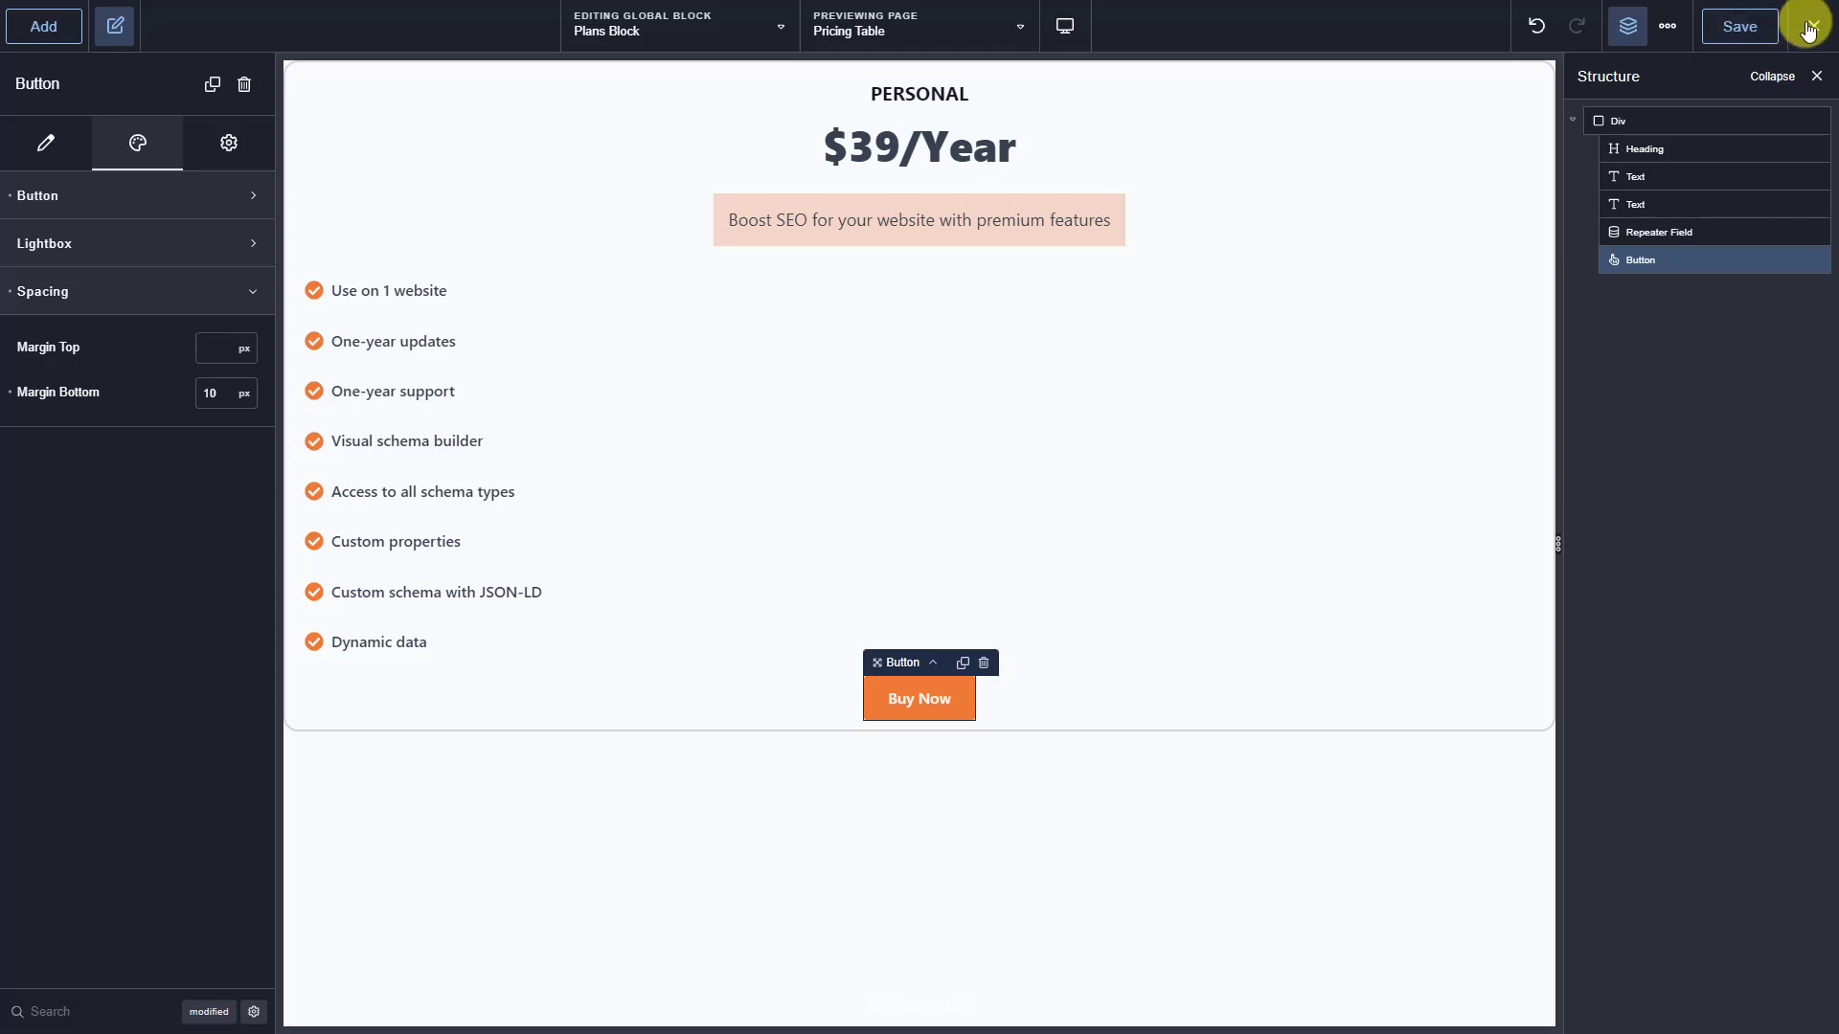
{"action": "left_click", "coordinate": [1810, 26]}
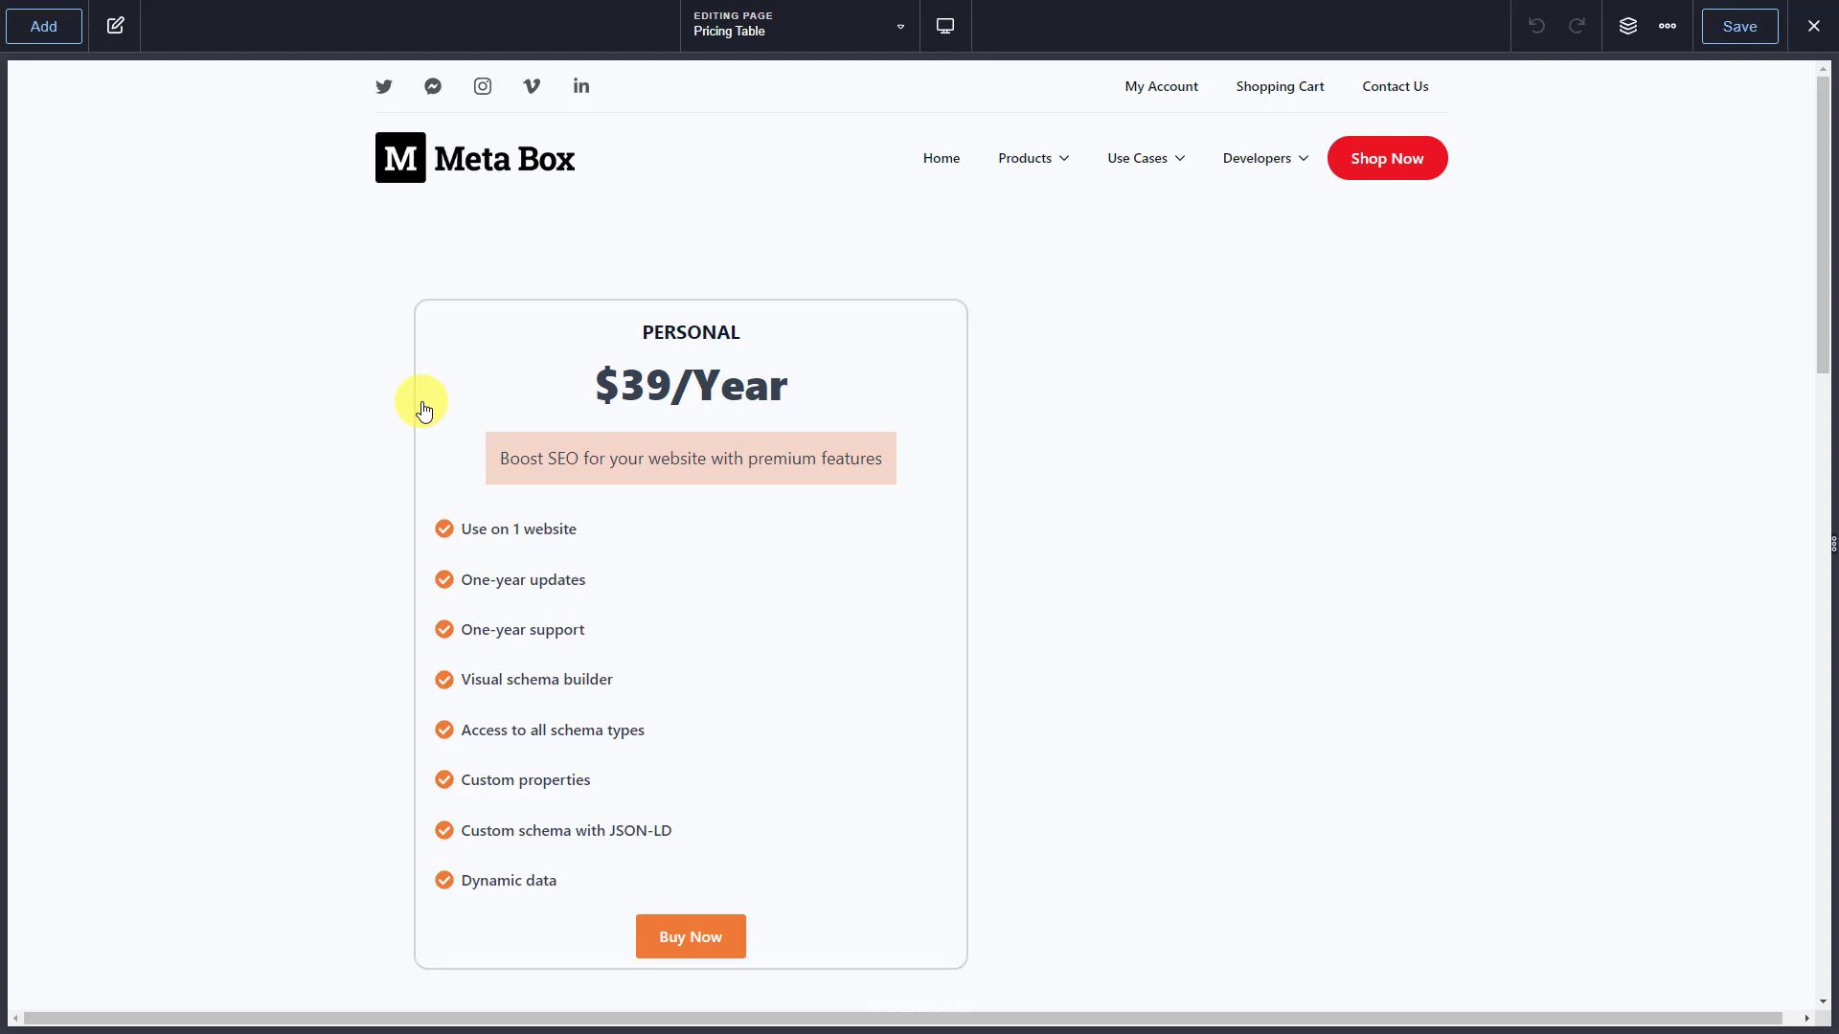
Lay out the Pricing Table page's Repeater Field list as a Grid with 3 items per row.
{"action": "left_click", "coordinate": [1630, 36]}
{"action": "left_click", "coordinate": [1686, 119]}
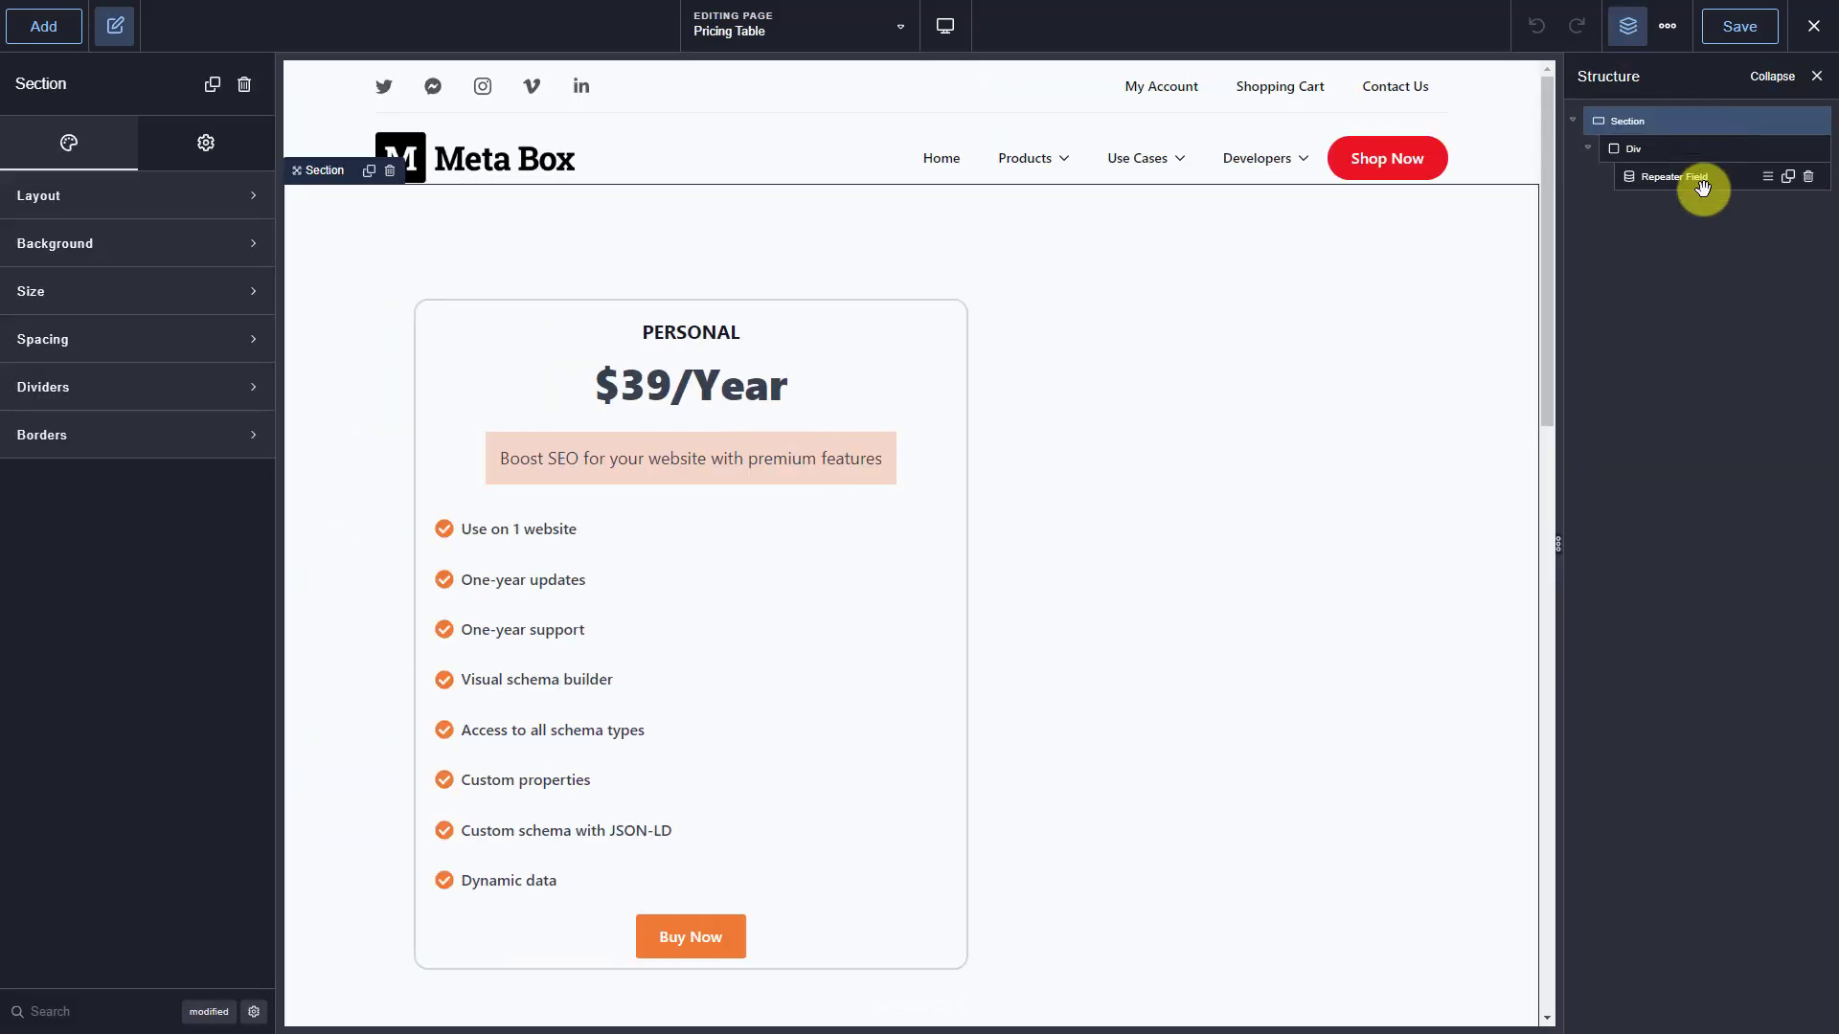
{"action": "left_click", "coordinate": [1702, 182]}
{"action": "left_click", "coordinate": [144, 144]}
{"action": "left_click", "coordinate": [181, 195]}
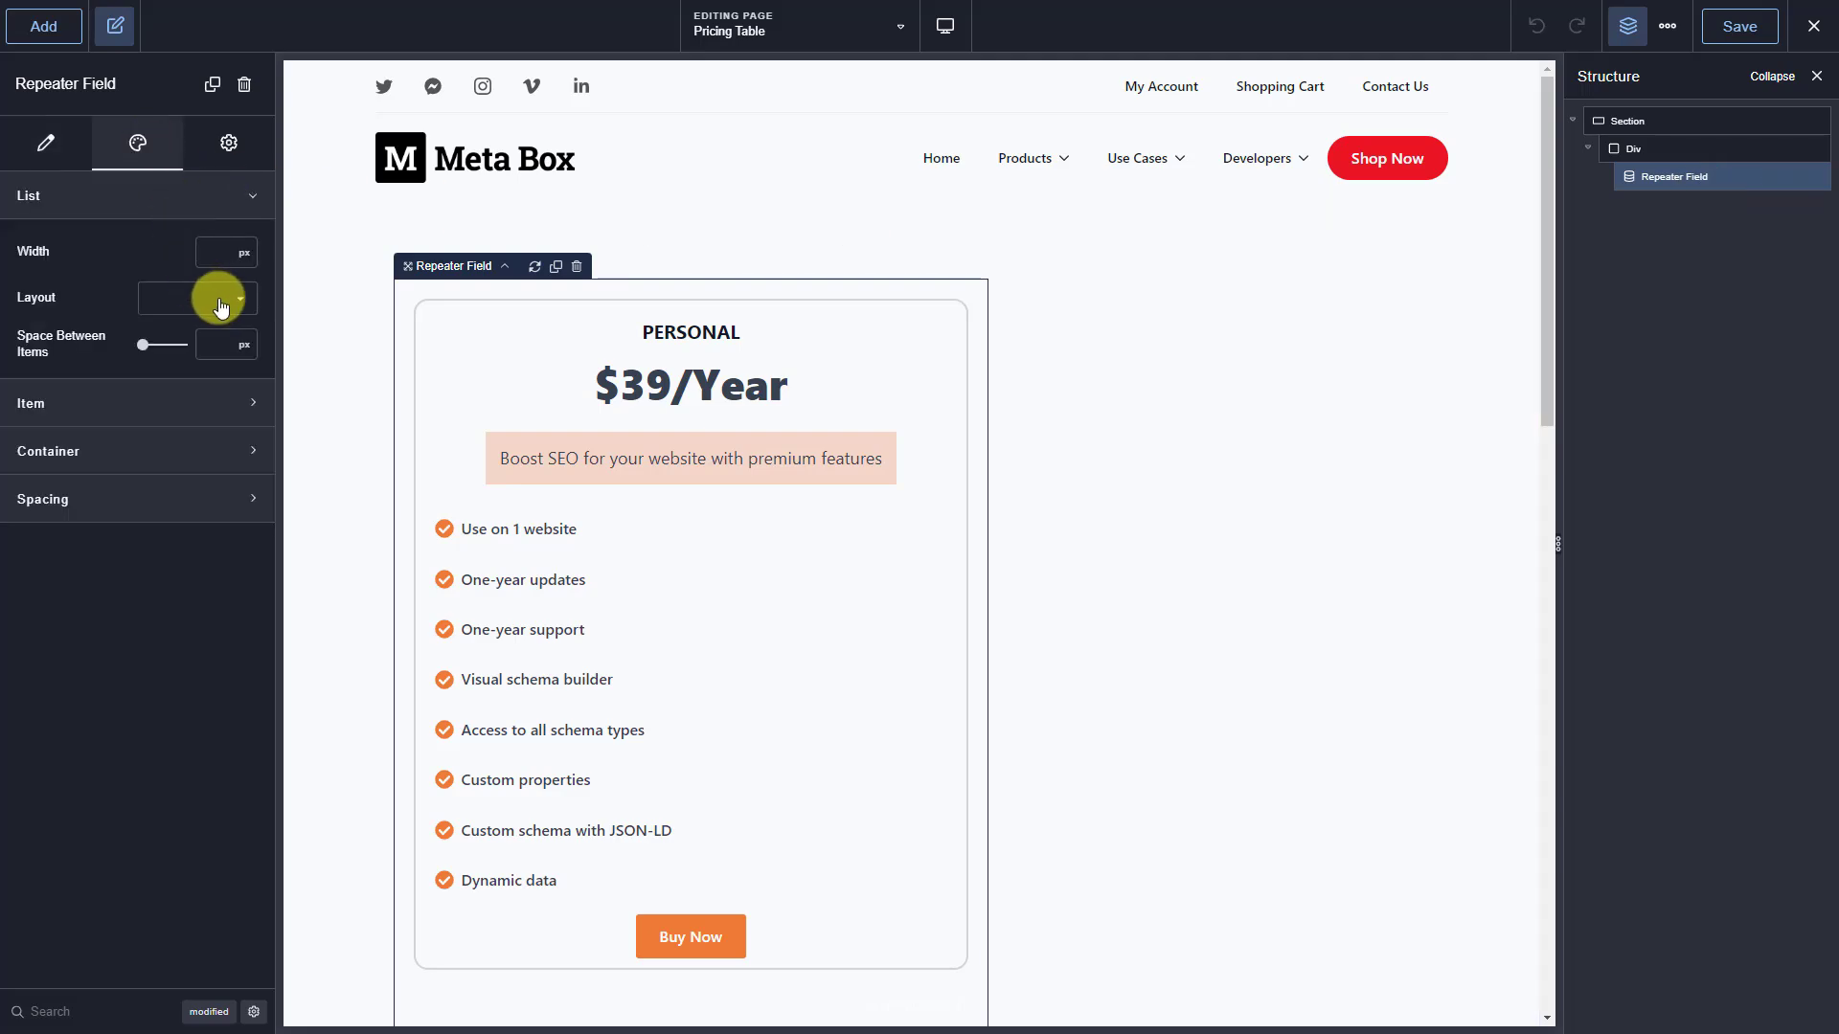
{"action": "left_click", "coordinate": [220, 305]}
{"action": "left_click", "coordinate": [187, 342]}
{"action": "left_click", "coordinate": [226, 343]}
{"action": "type", "text": "3"}
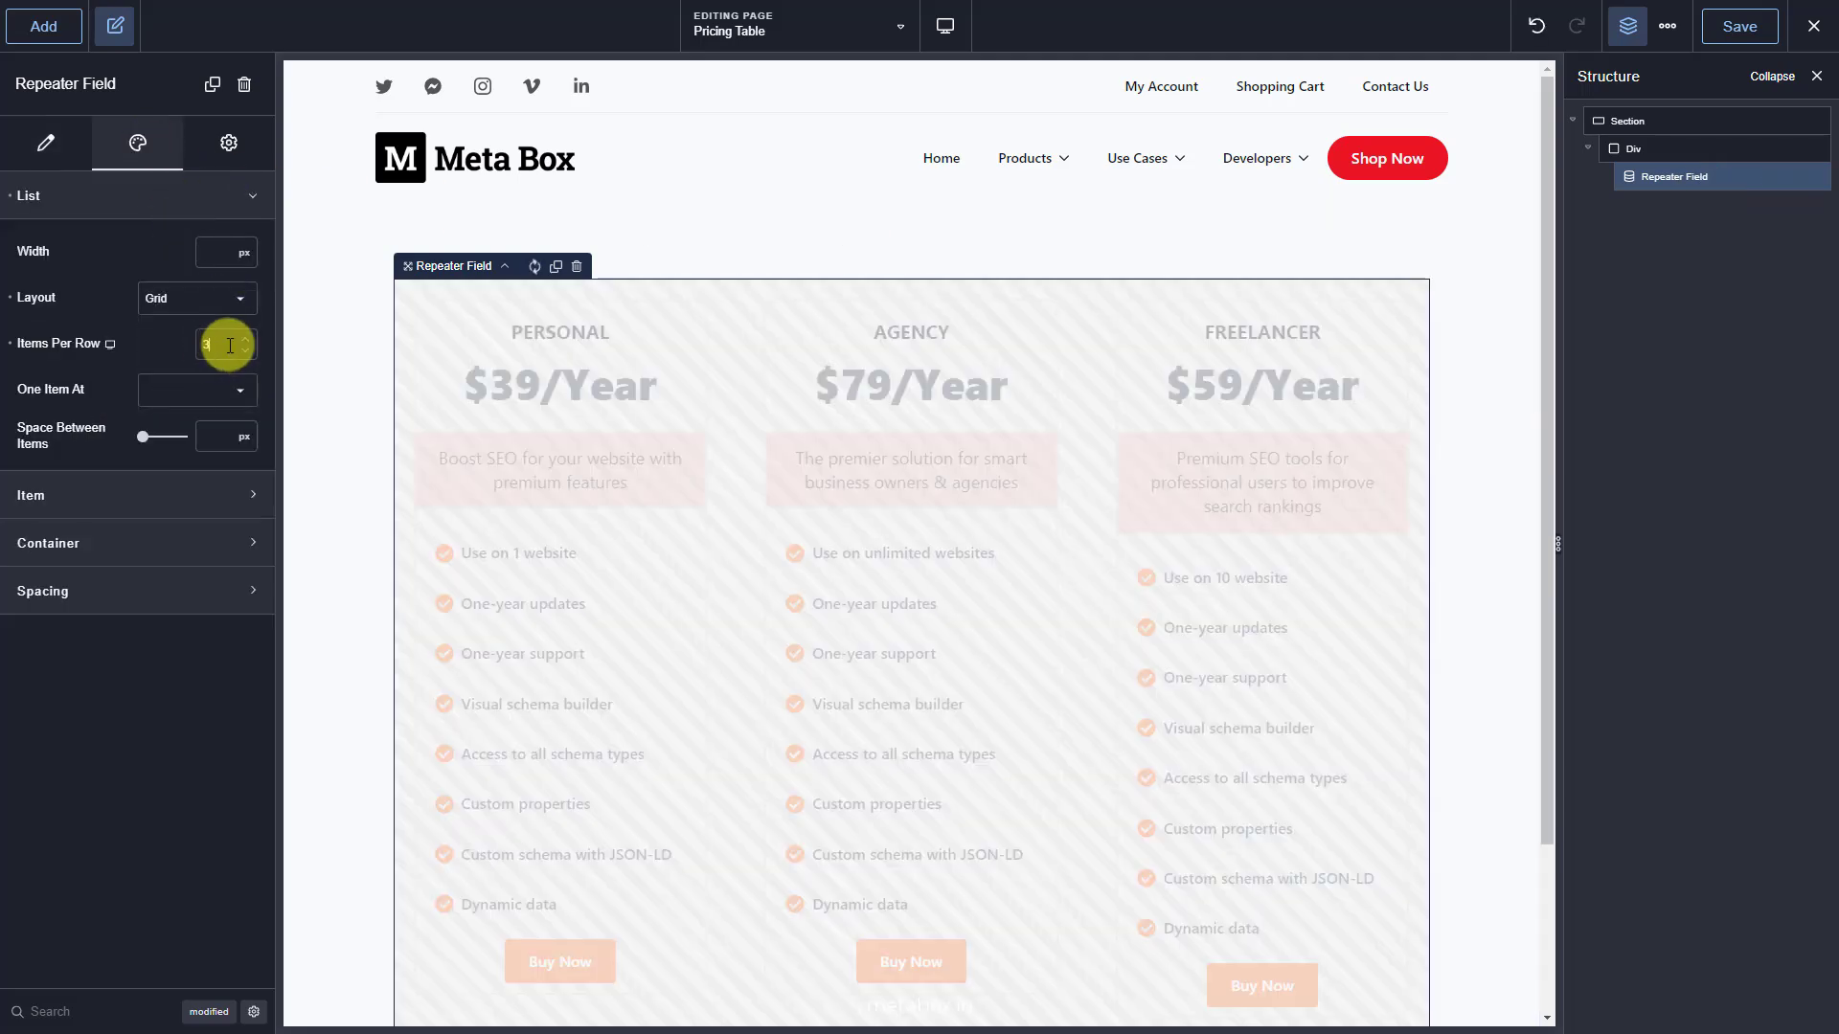
{"action": "left_click", "coordinate": [189, 194]}
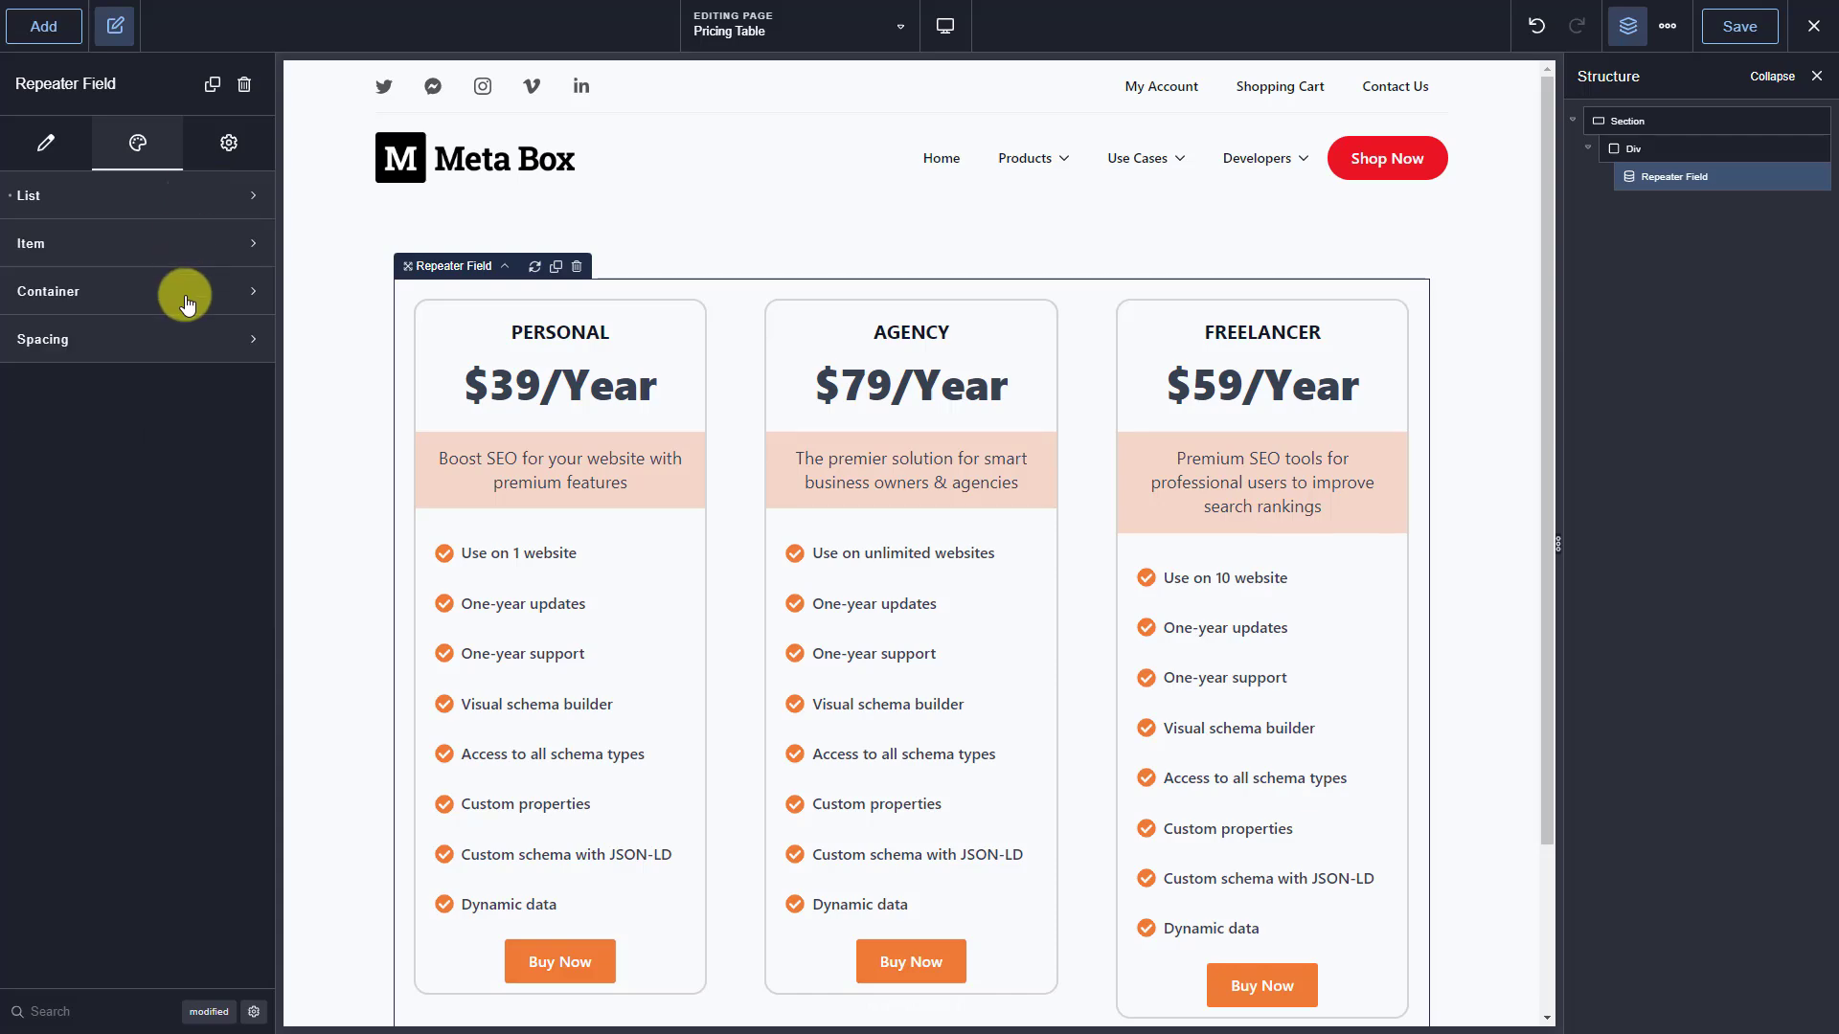
Set the left and right item padding of the page's Repeater Field to 10 px each.
{"action": "left_click", "coordinate": [190, 247]}
{"action": "left_click", "coordinate": [239, 396]}
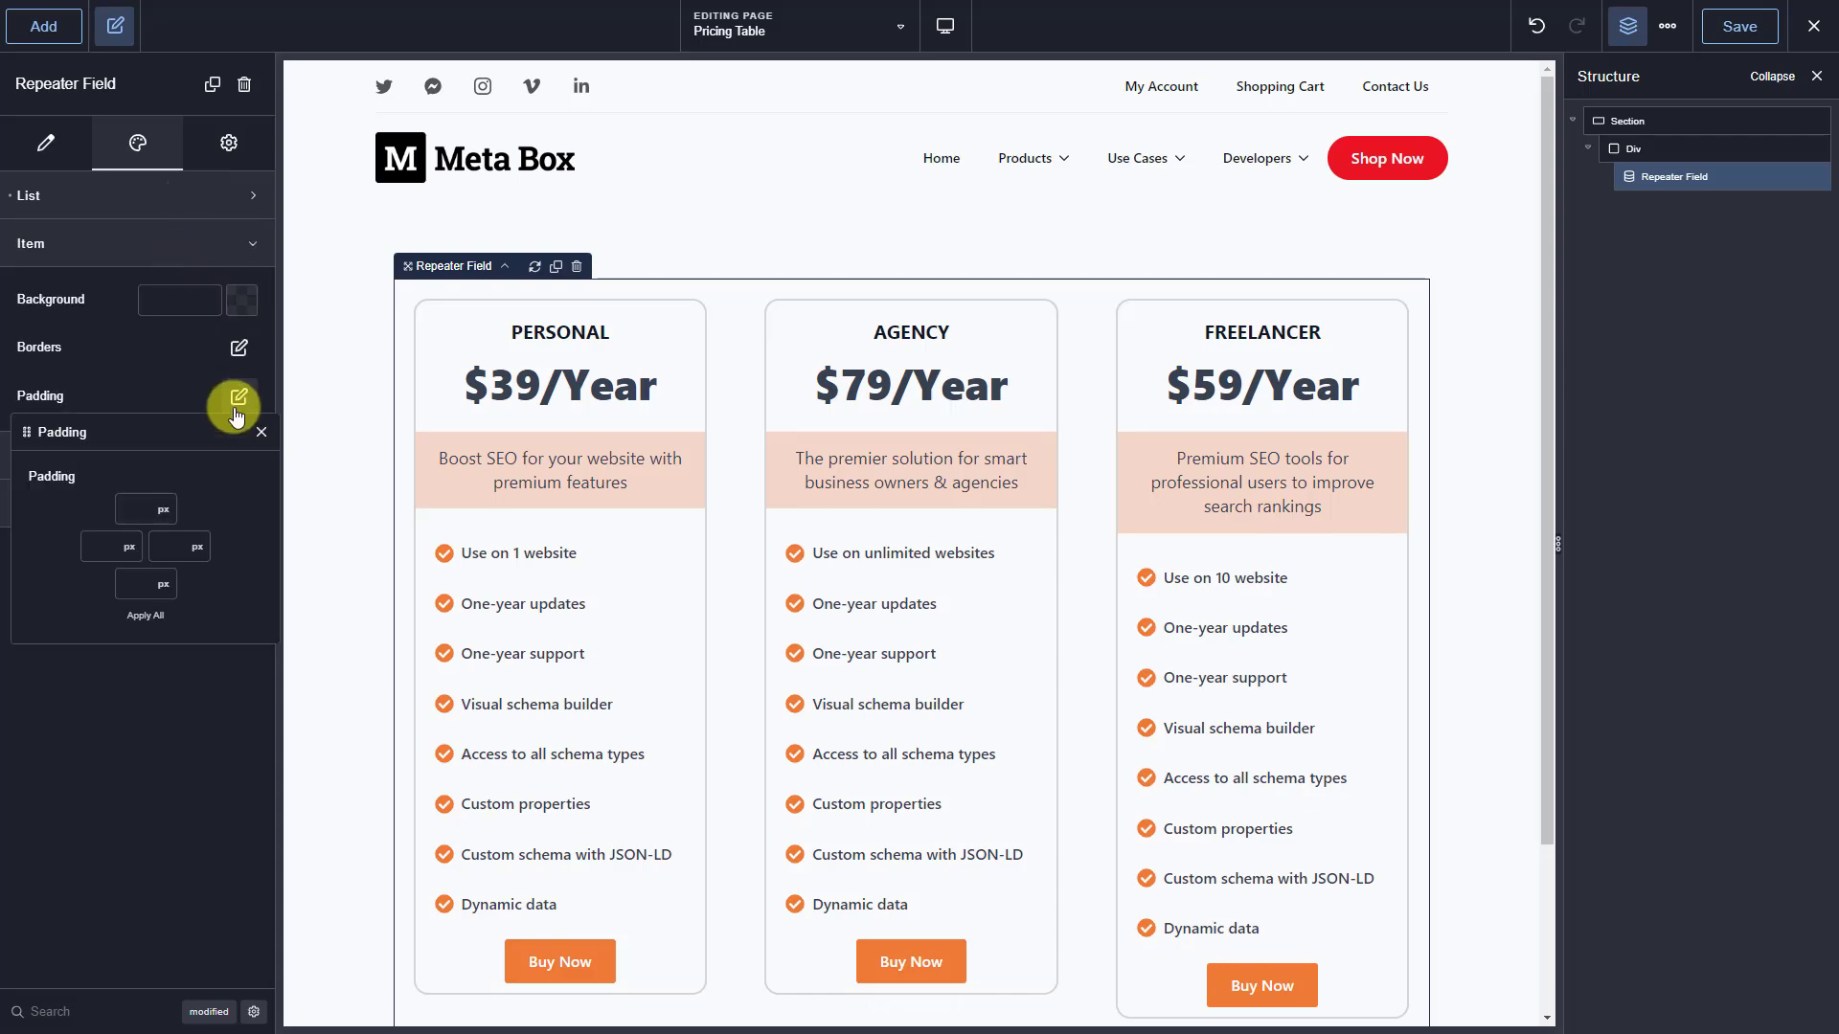
{"action": "left_click", "coordinate": [106, 546]}
{"action": "type", "text": "10"}
{"action": "left_click", "coordinate": [172, 546]}
{"action": "type", "text": "10"}
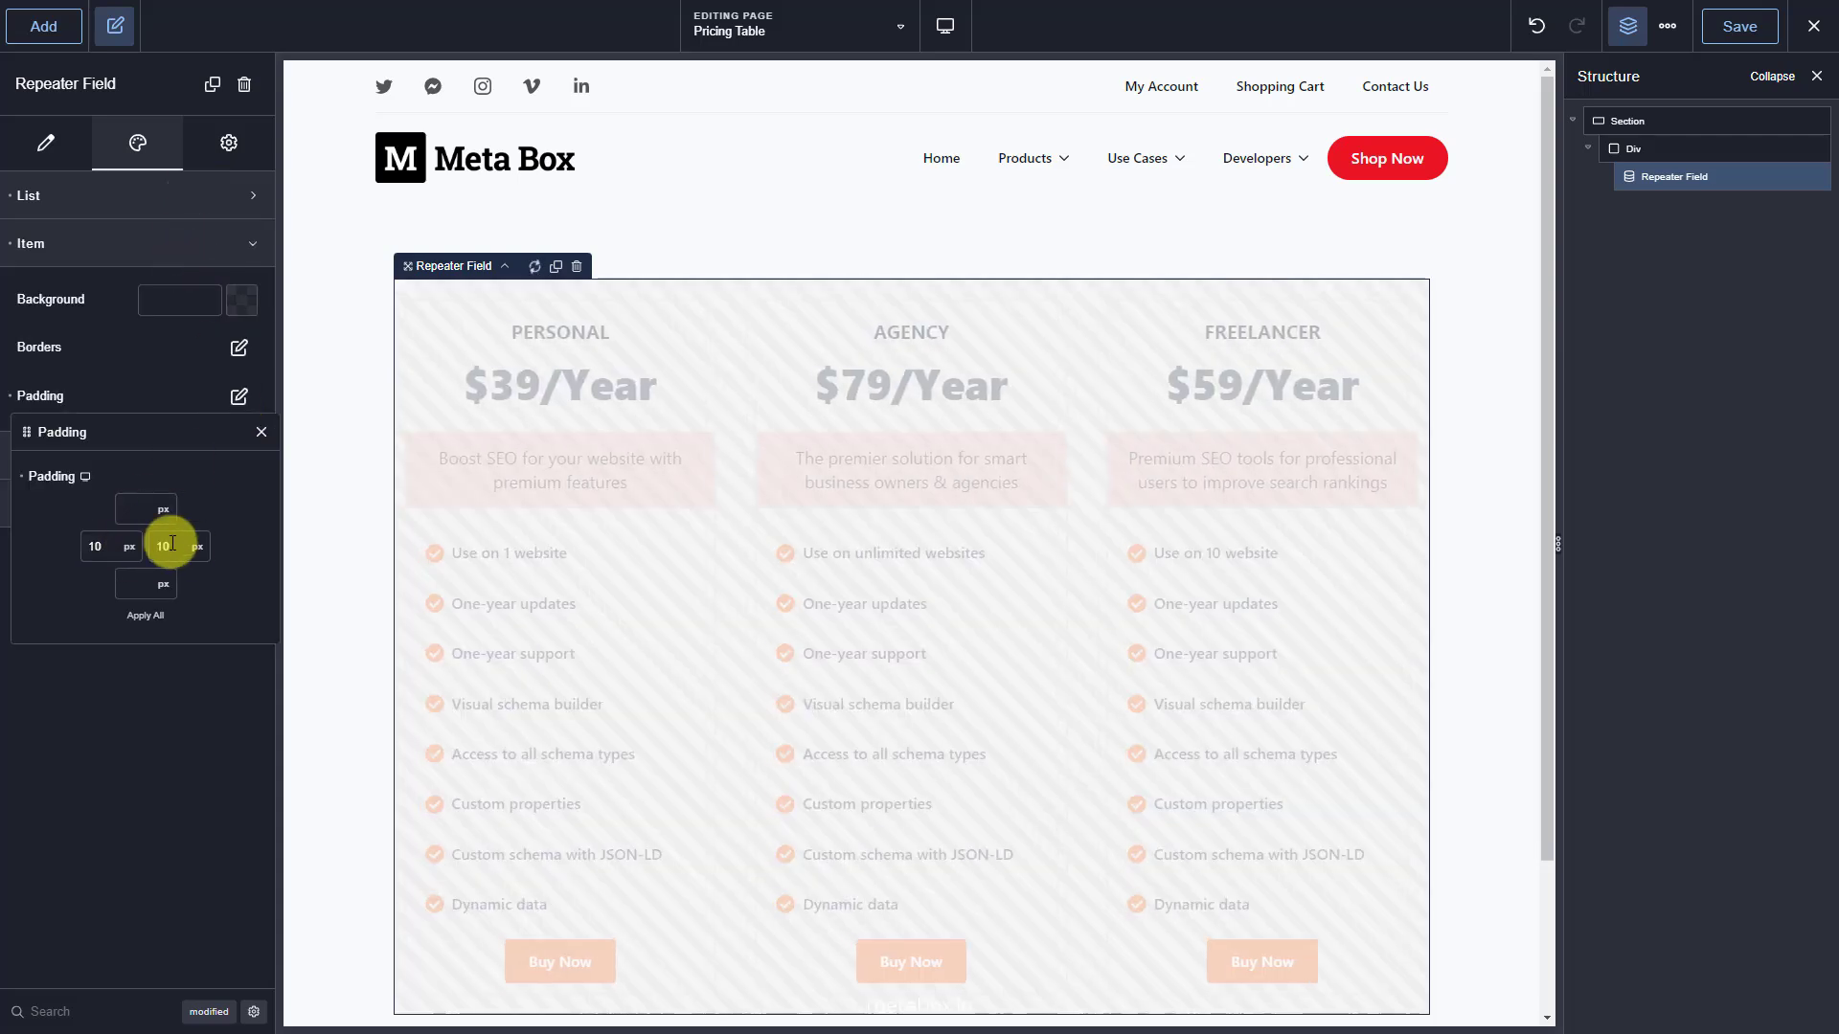
Save the Pricing Table page and exit the builder to its frontend.
{"action": "left_click", "coordinate": [1739, 29]}
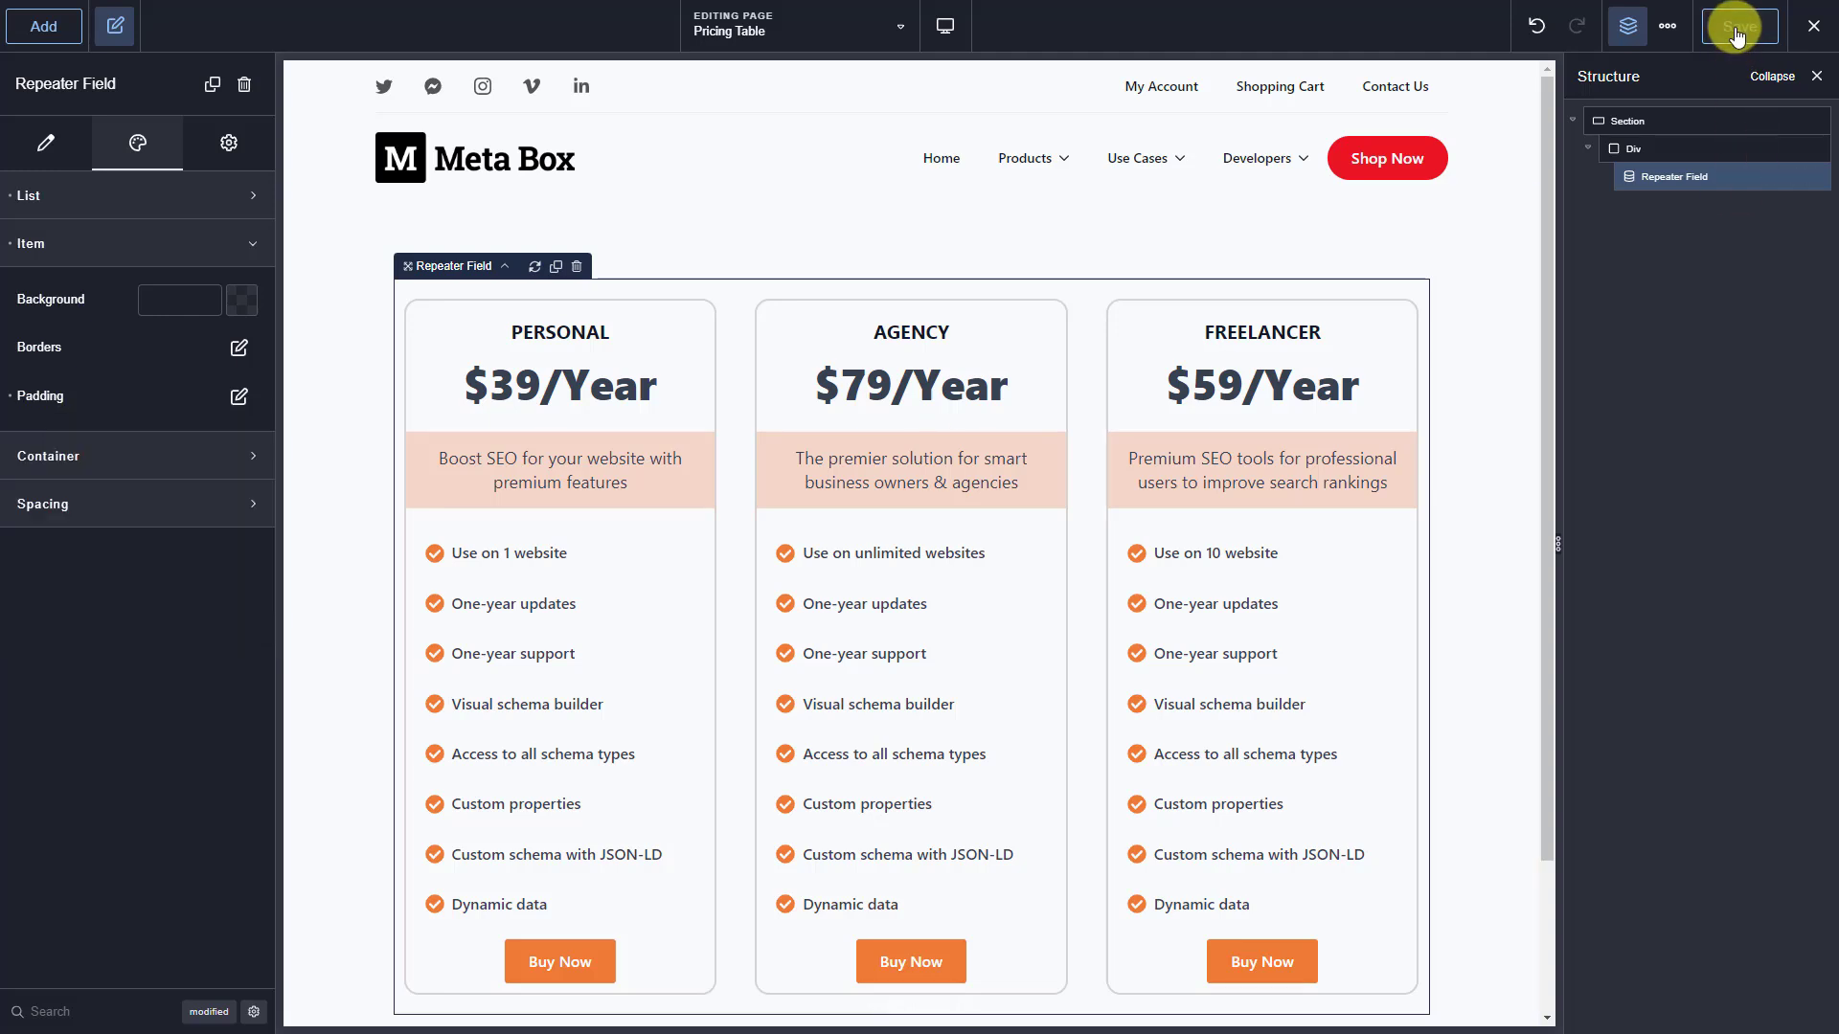
{"action": "left_click", "coordinate": [1813, 25]}
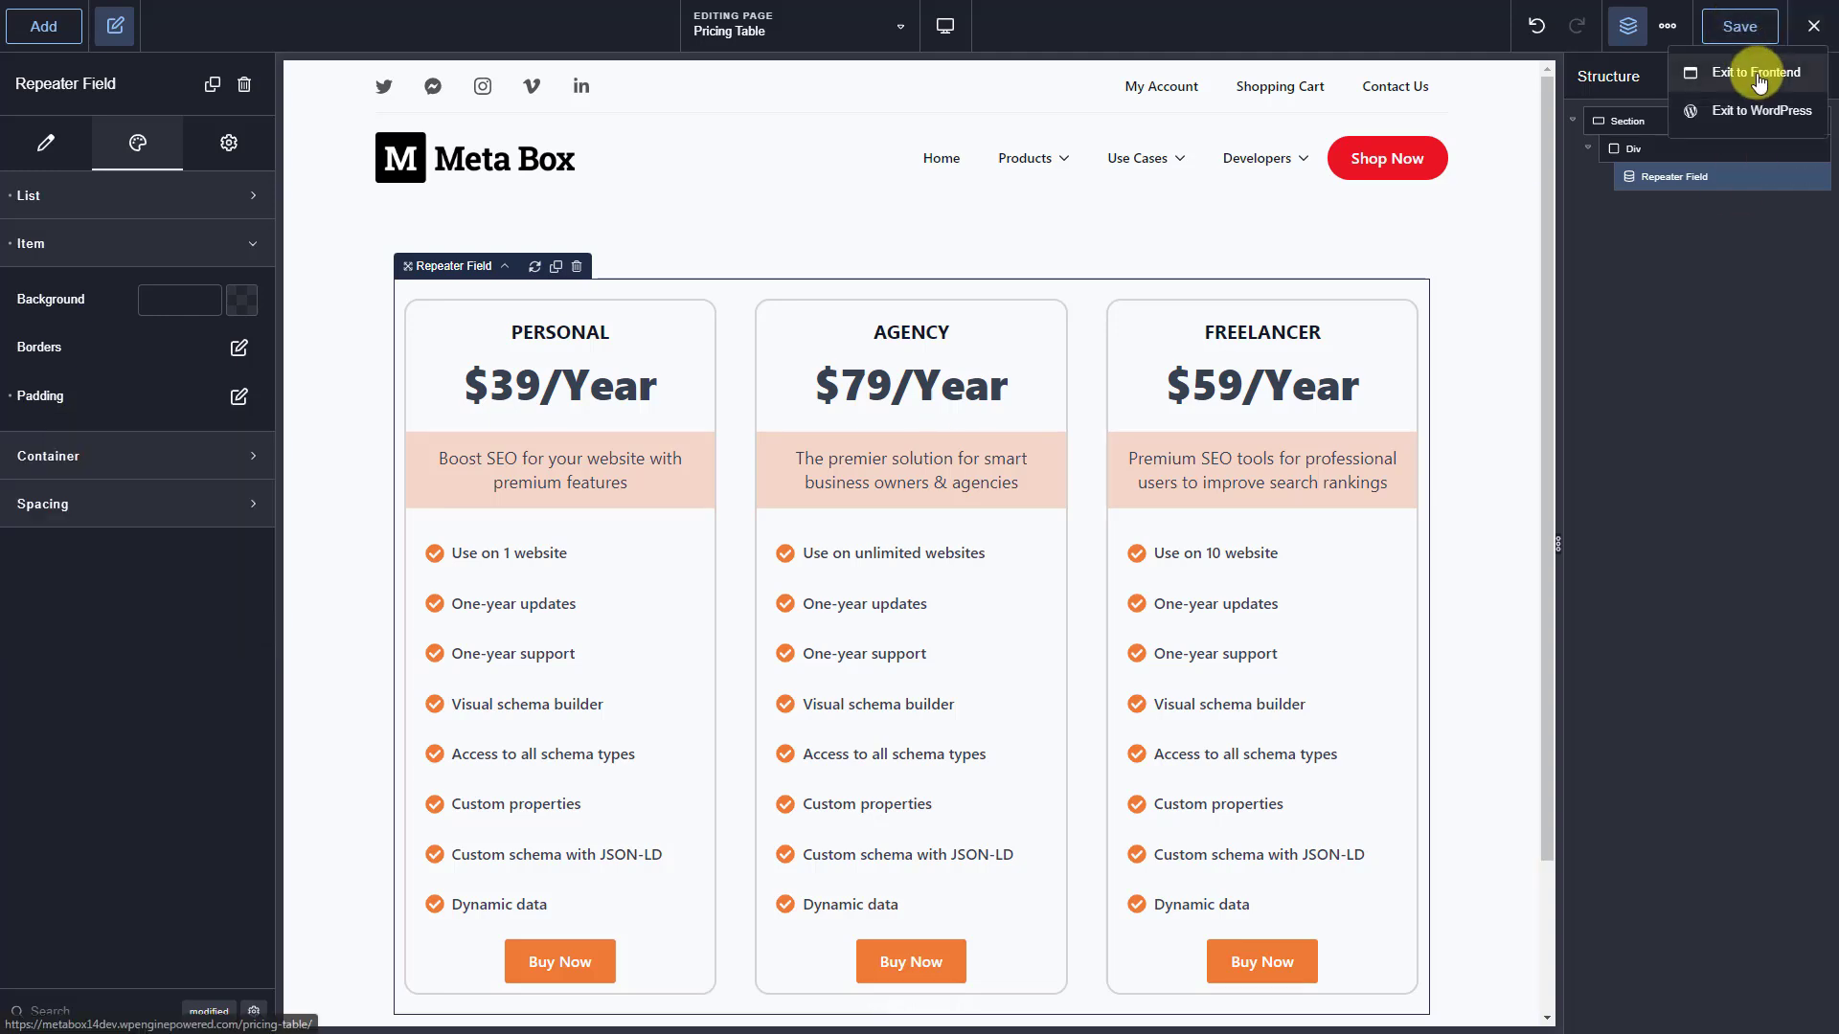
{"action": "left_click", "coordinate": [1758, 72]}
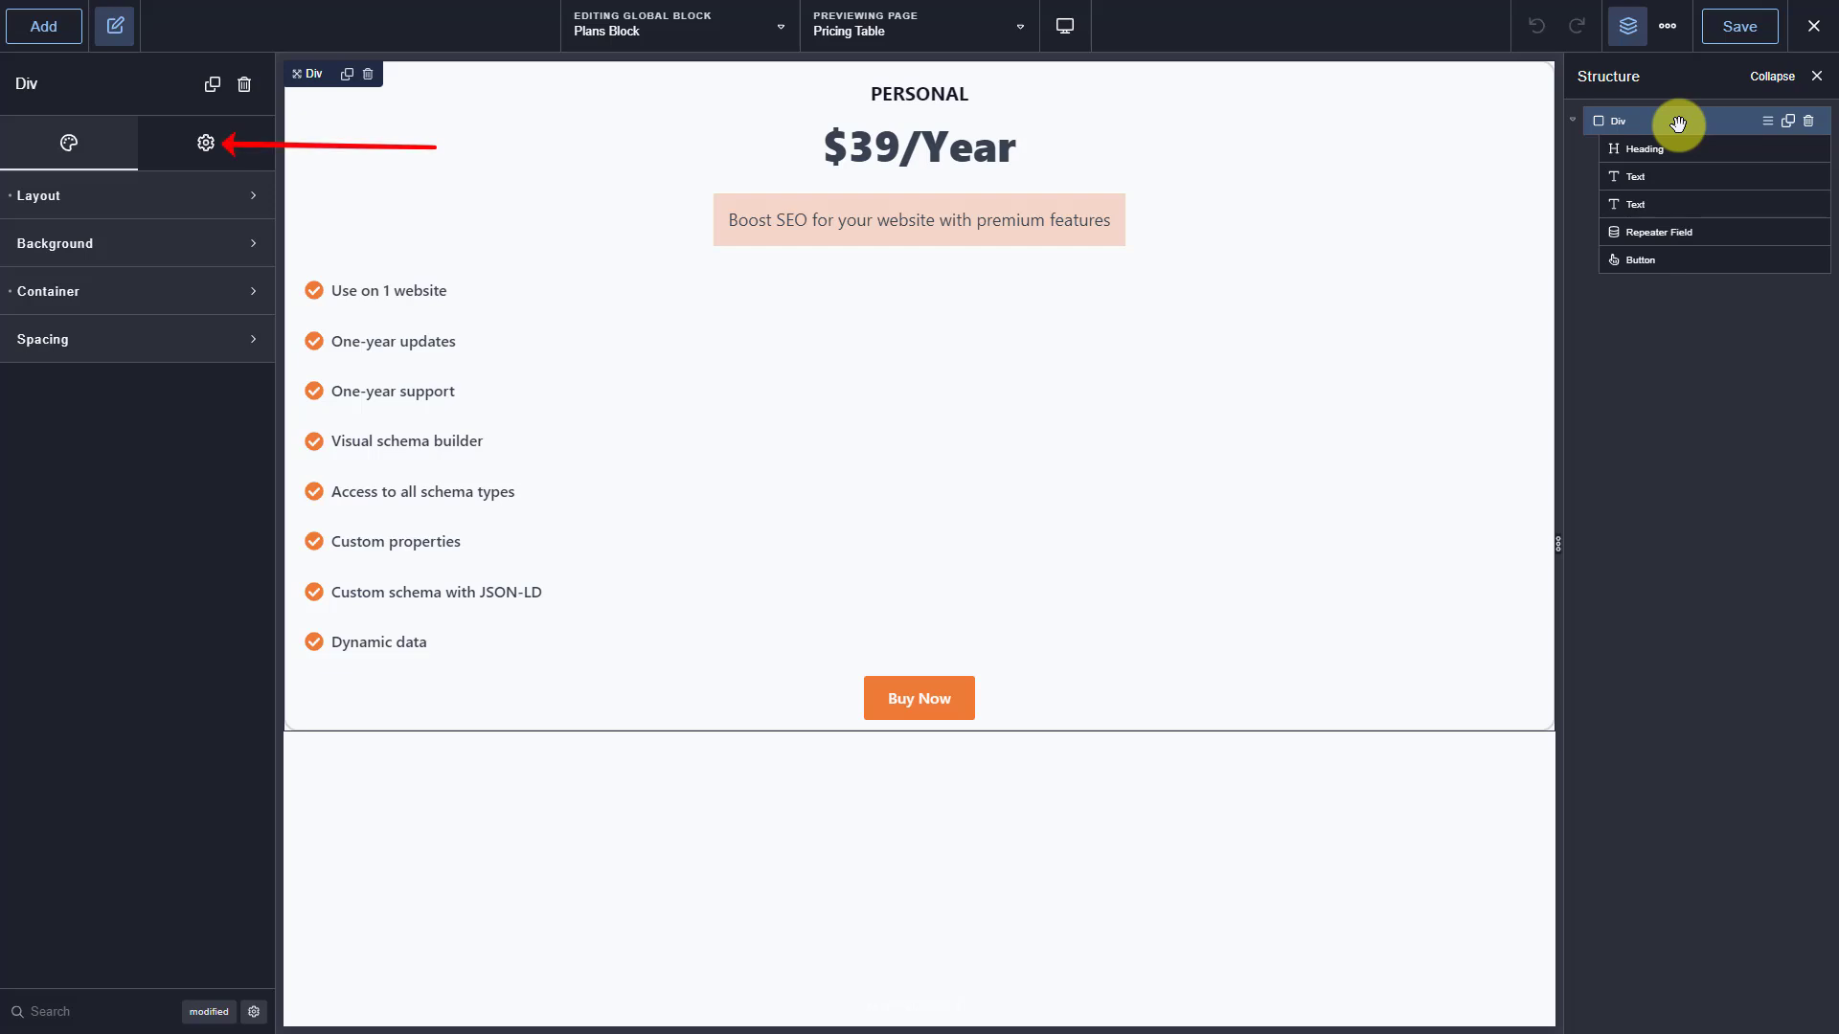
Add the class mb-pricing-tables to the outer Div of the Plans Block.
{"action": "left_click", "coordinate": [206, 144]}
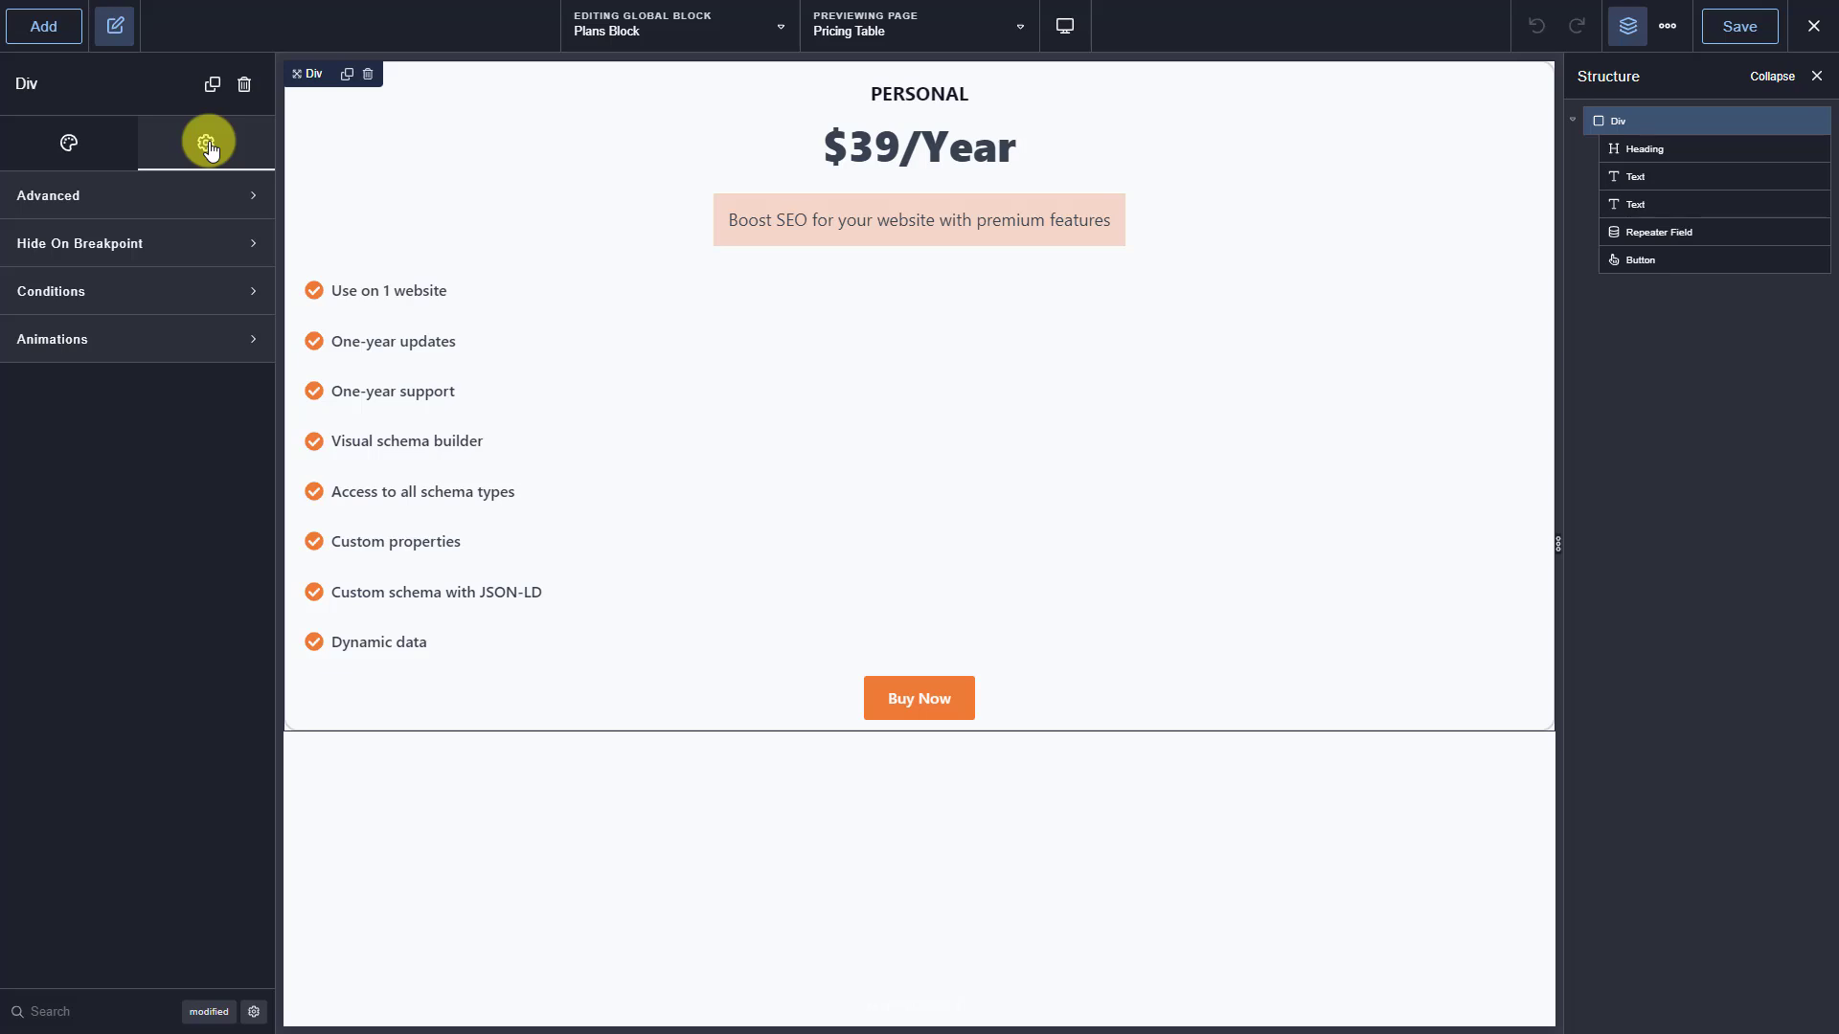
{"action": "left_click", "coordinate": [186, 198]}
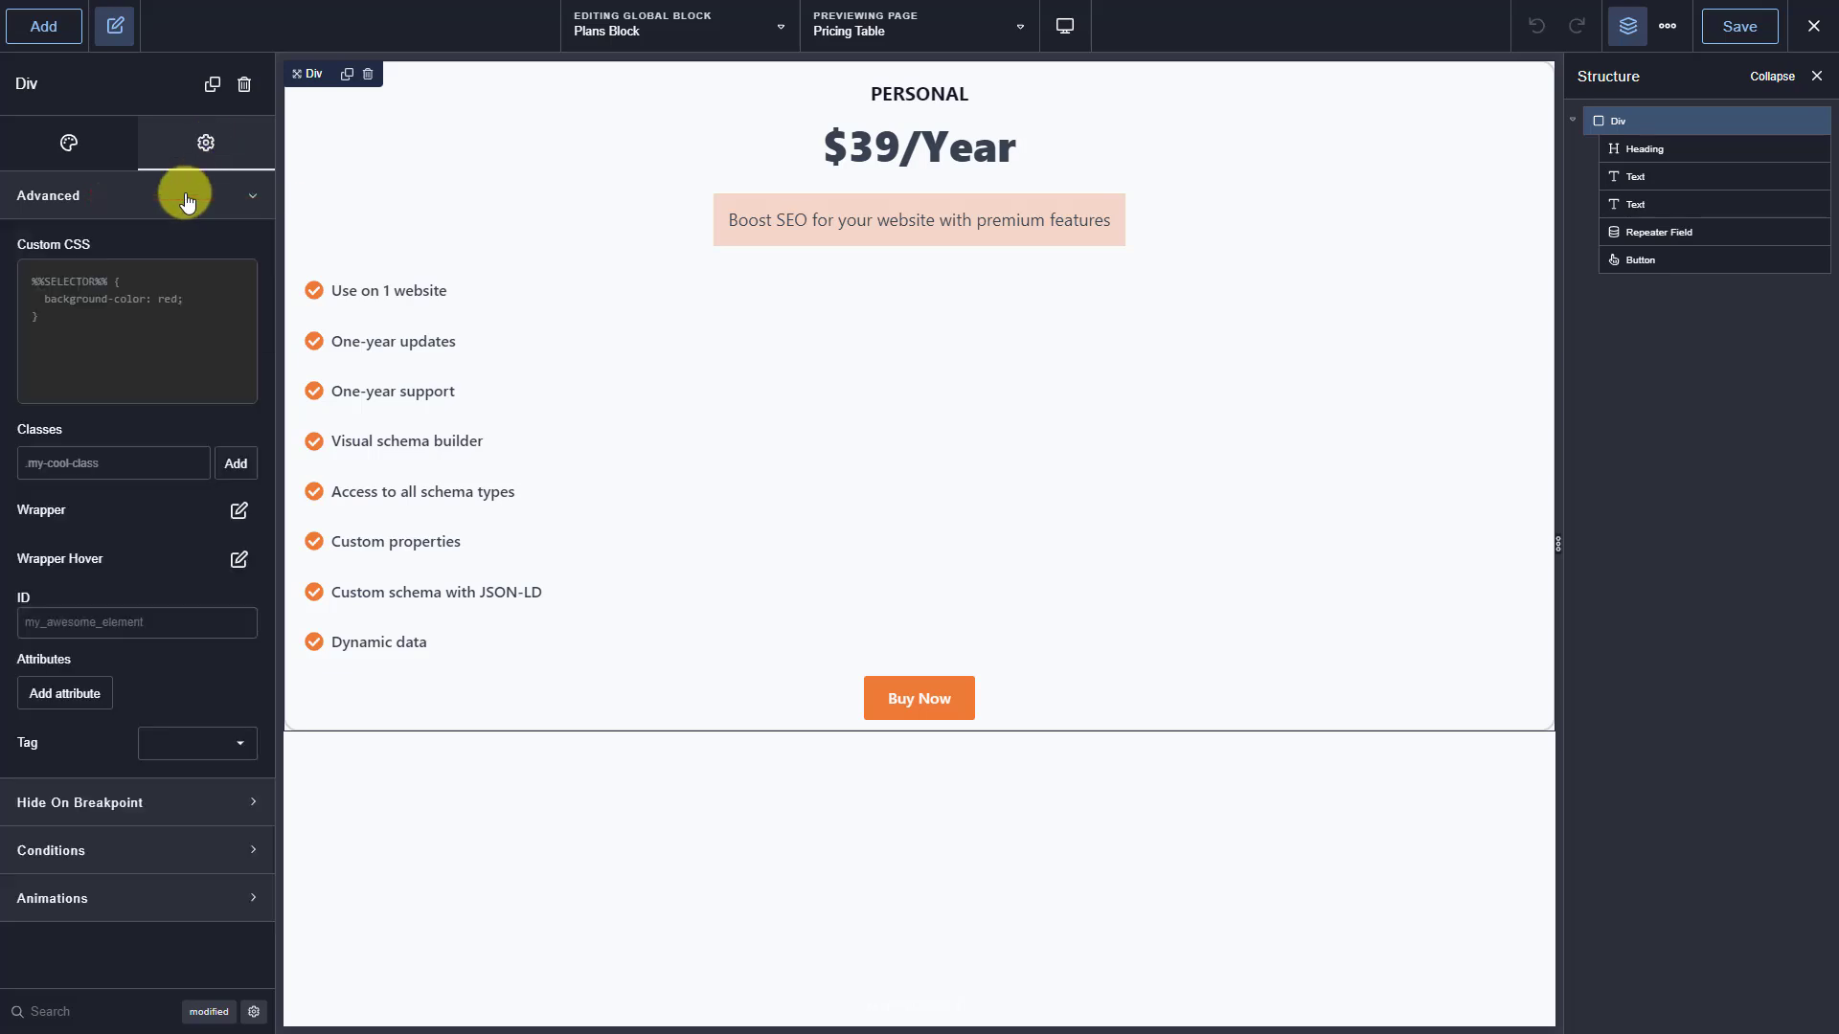
{"action": "left_click", "coordinate": [156, 463]}
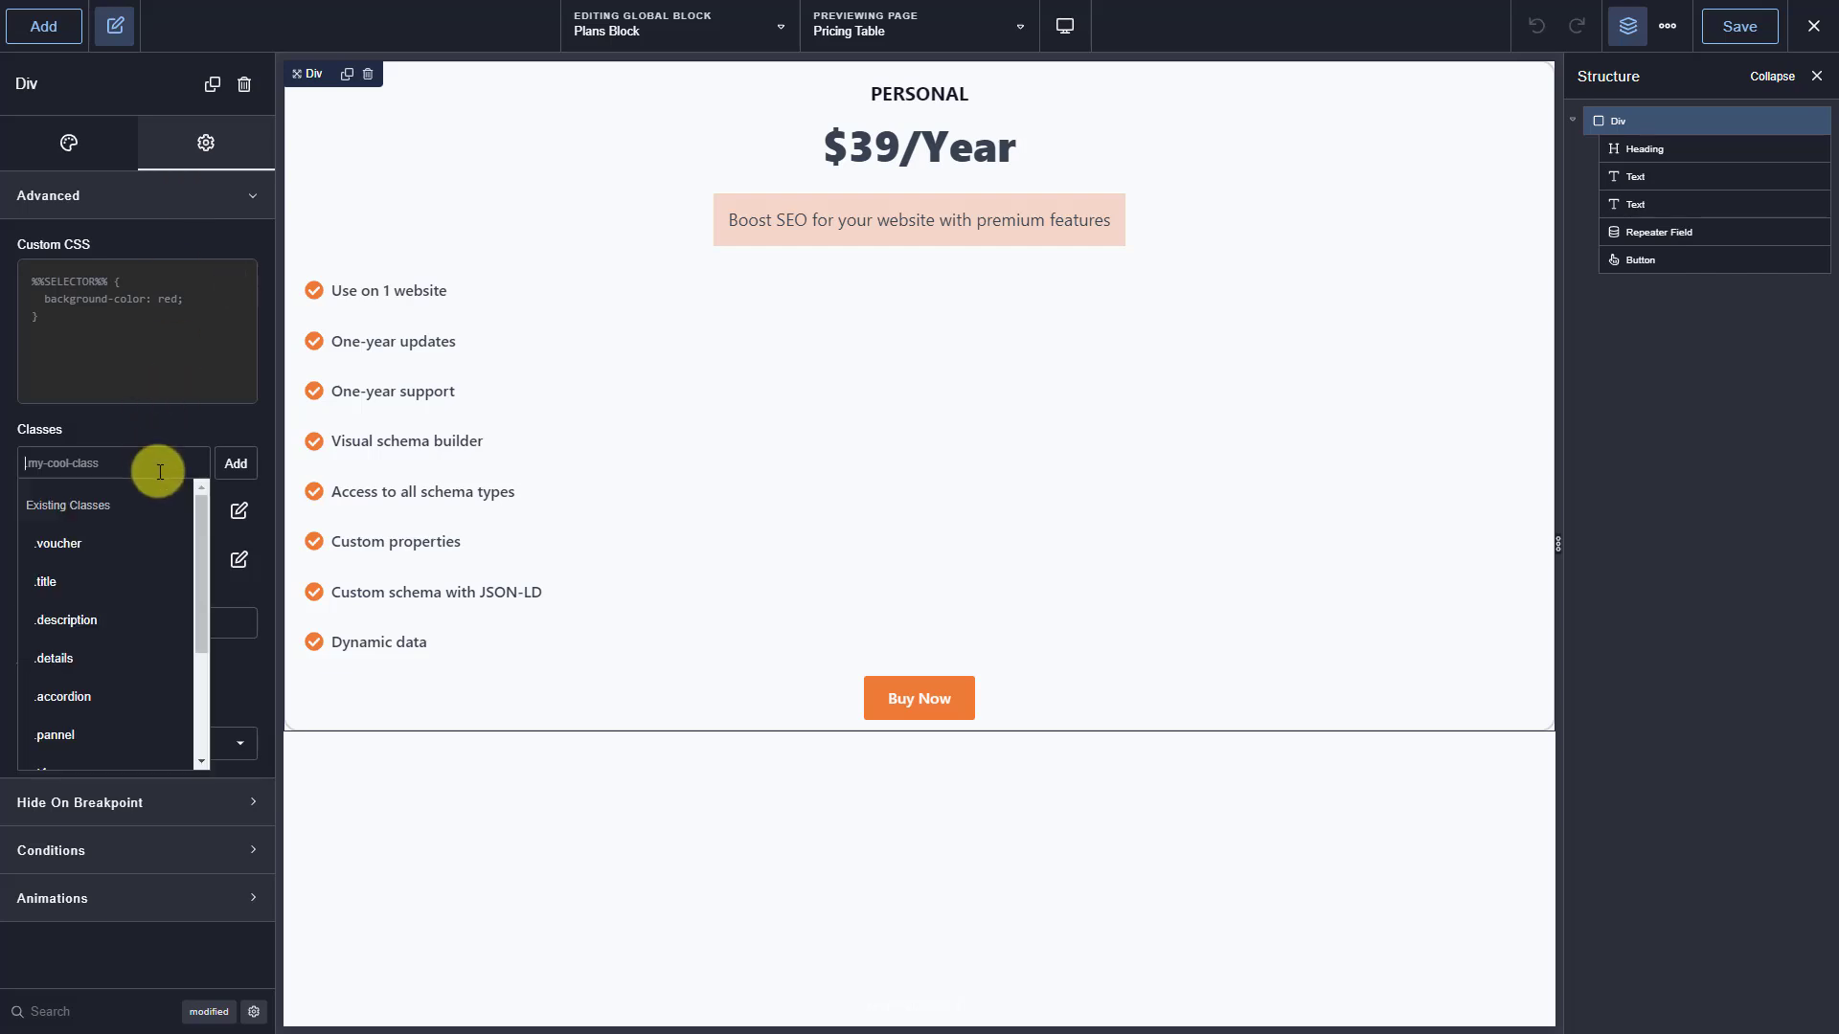
{"action": "type", "text": "mb-pricing-tables"}
{"action": "left_click", "coordinate": [158, 505]}
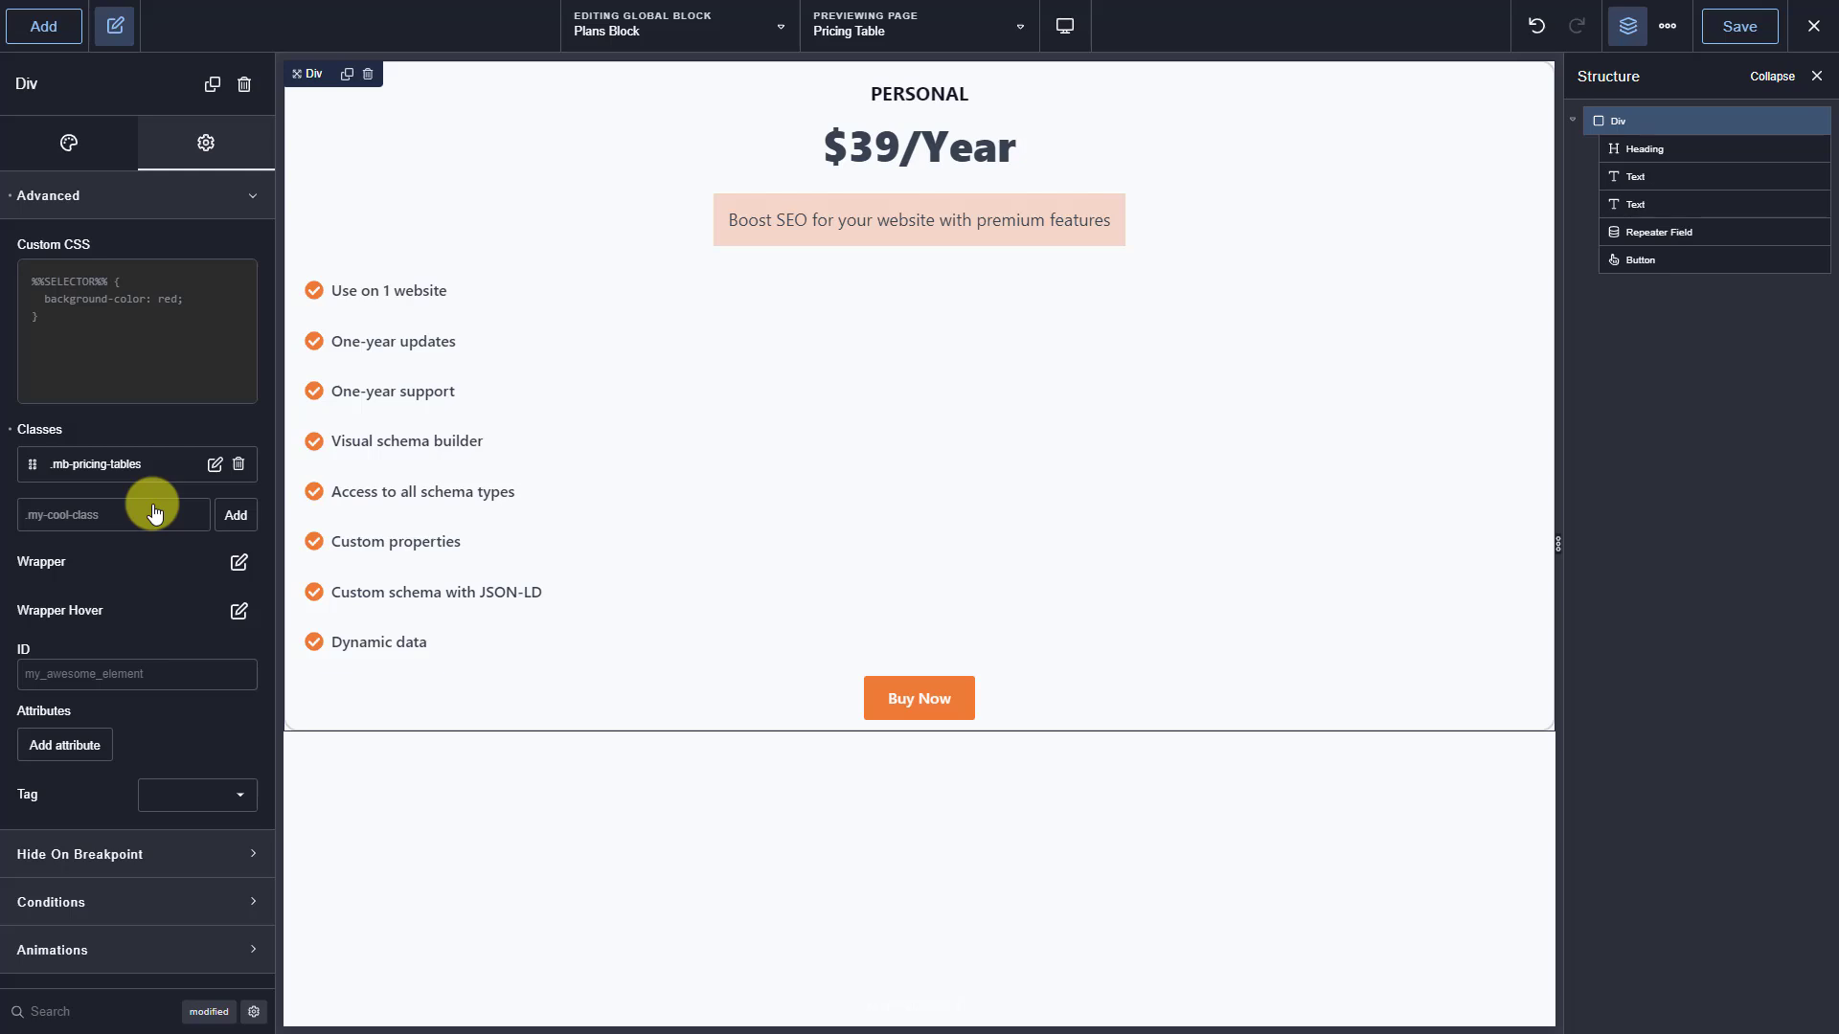
Add Div custom CSS giving .mb-pricing-tables in article:nth-child(2) a 5px solid #ef7a37 border and scale(1.1), and save the block.
{"action": "left_click", "coordinate": [211, 329]}
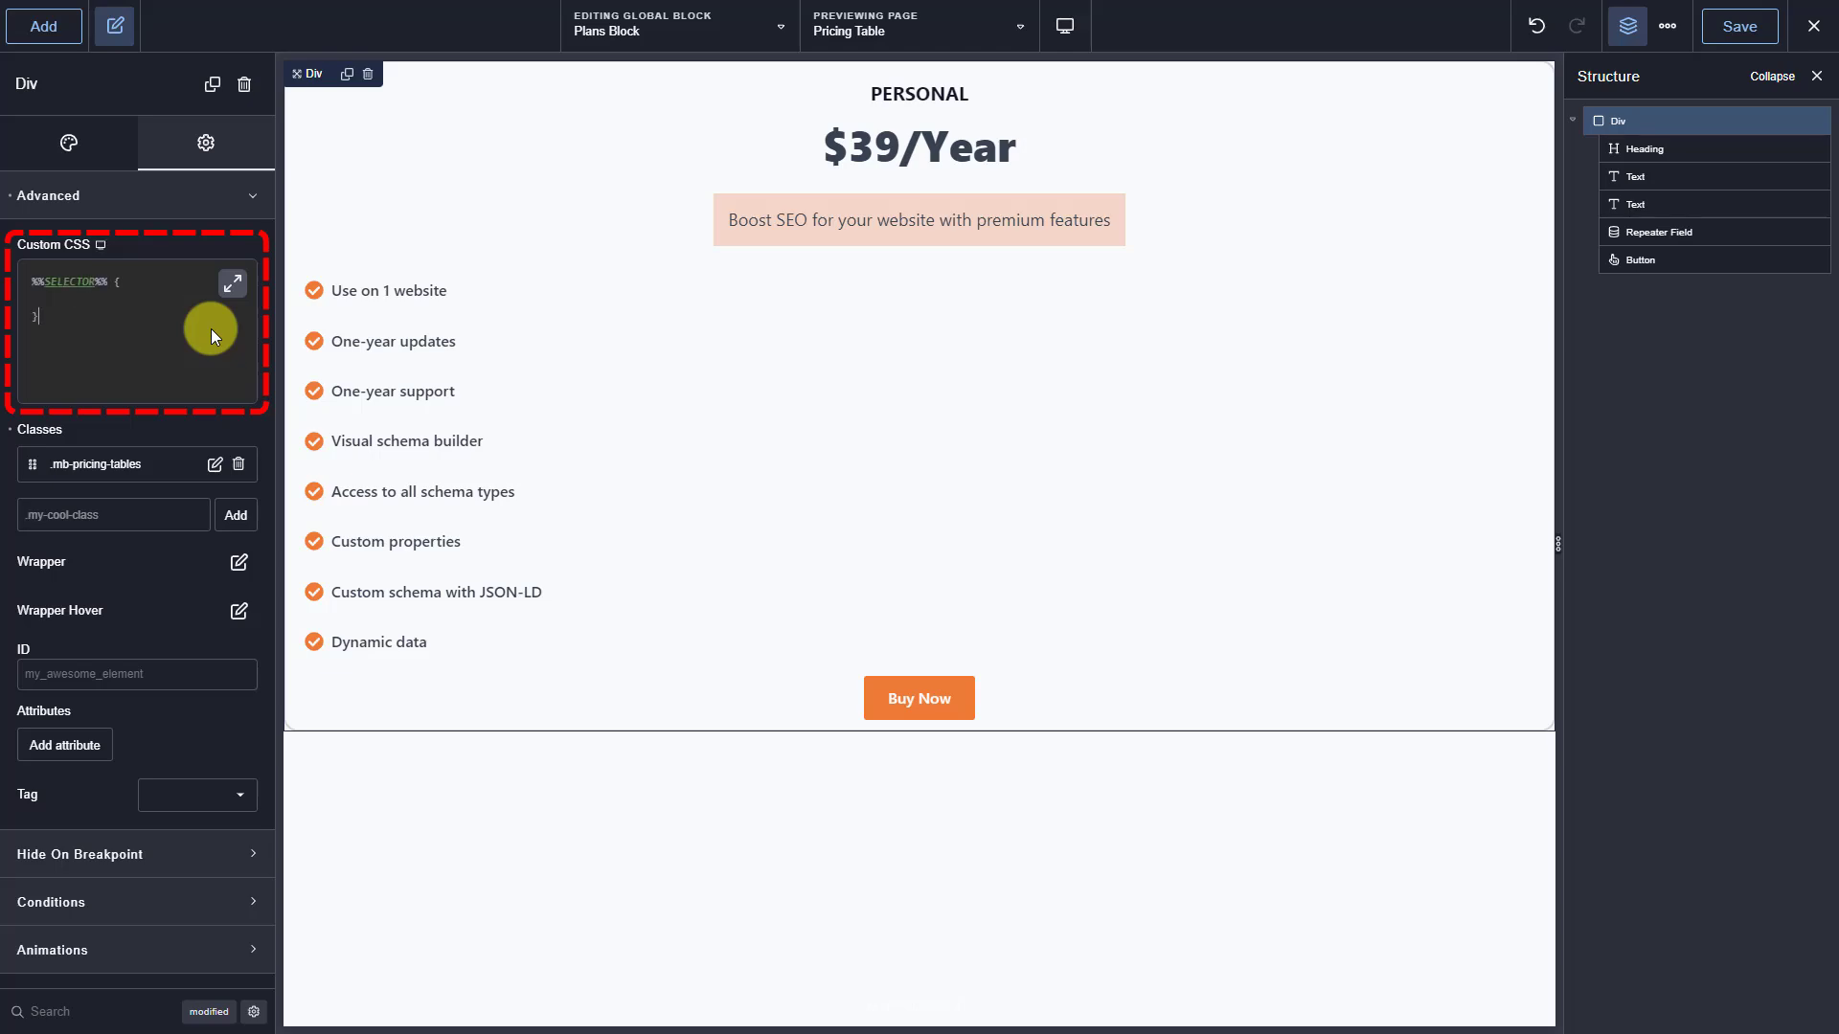
{"action": "key", "text": "ctrl+a"}
{"action": "type", "text": "article:nth-child(2) > .mb-pricing-tables{   border: 5px solid #ef7a37;   transform: scale(1.1); }"}
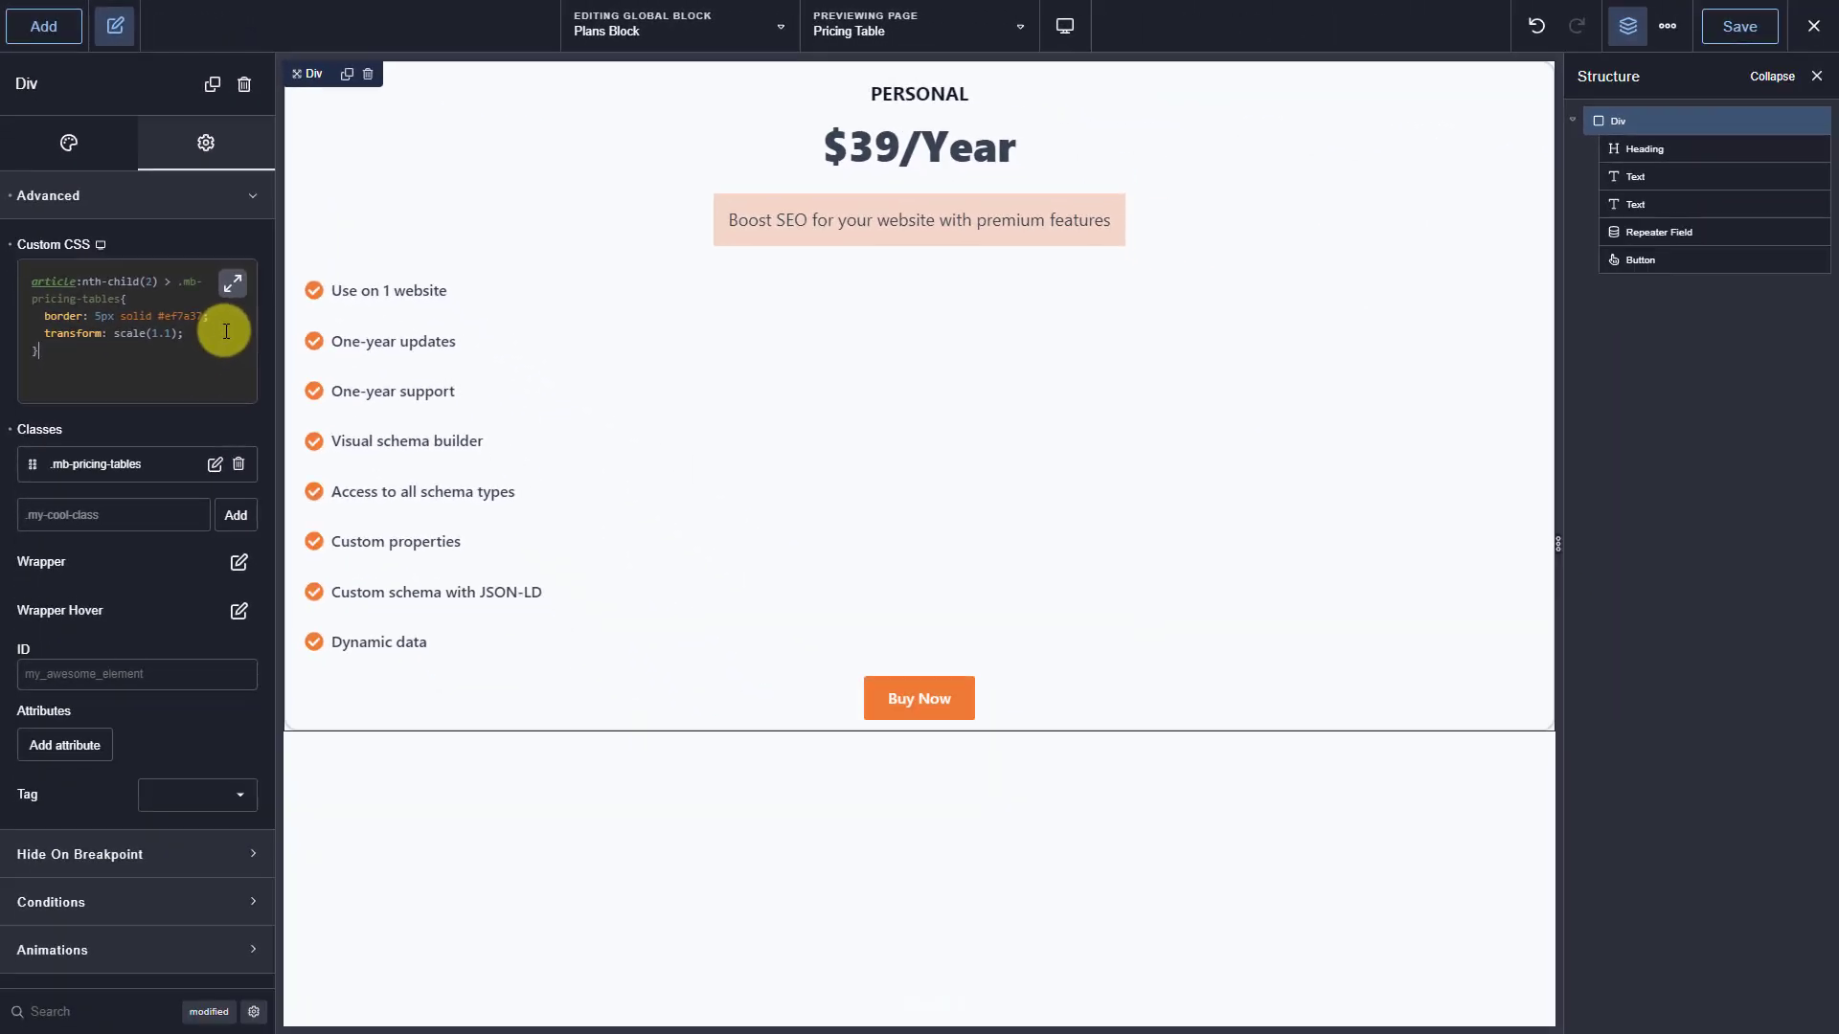
{"action": "left_click", "coordinate": [1740, 27]}
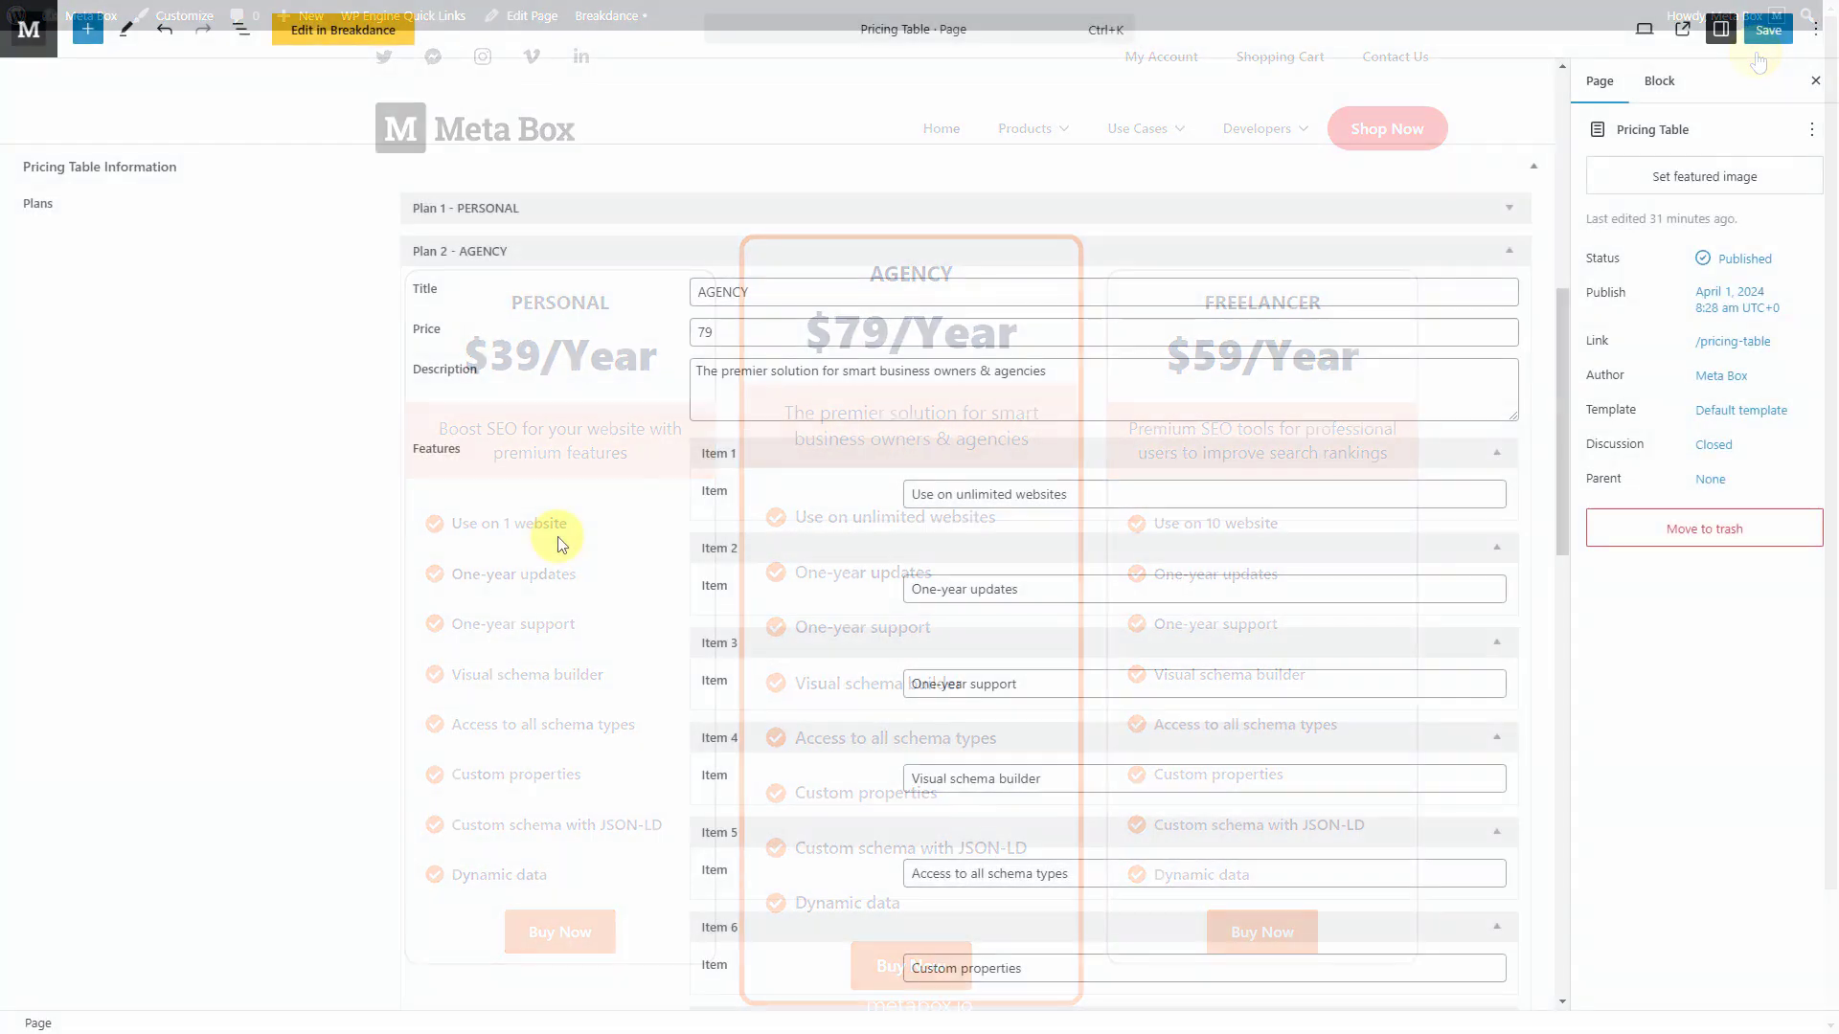
Change the price of the AGENCY plan to 99 in the Pricing Table page's fields.
{"action": "left_click_drag", "start_coordinate": [707, 338], "coordinate": [696, 335]}
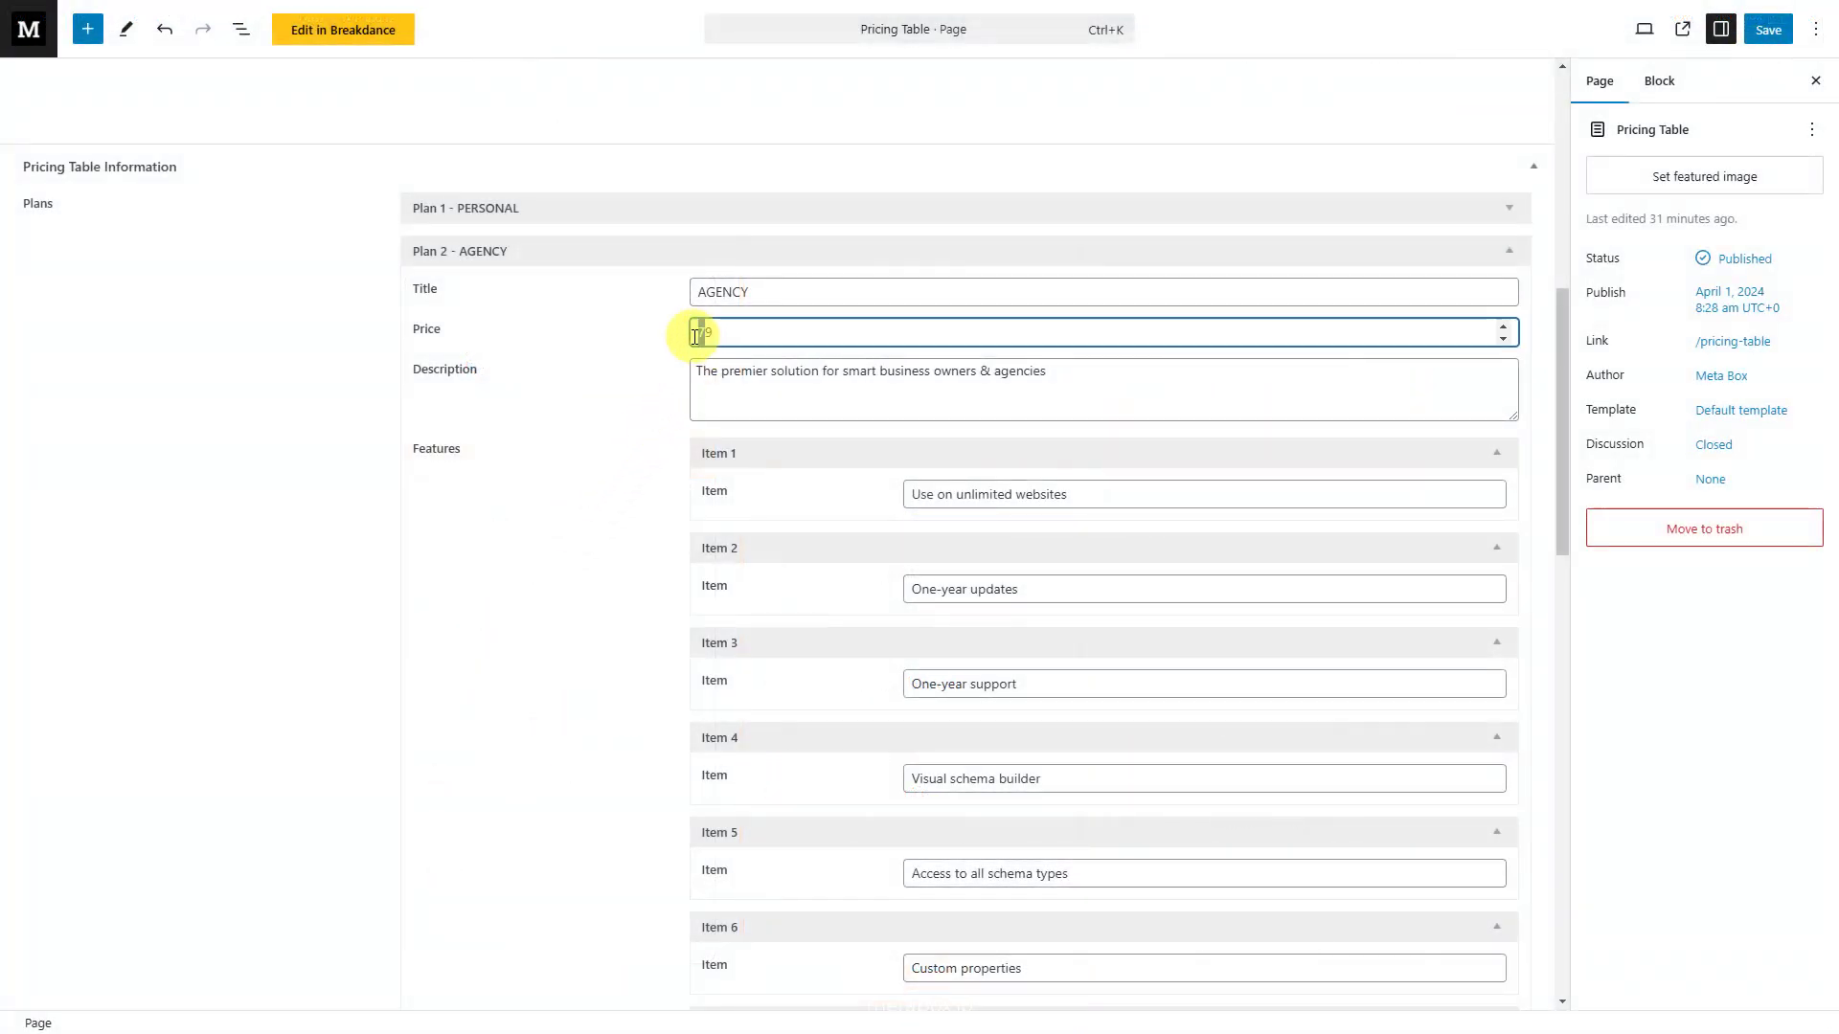
{"action": "type", "text": "9"}
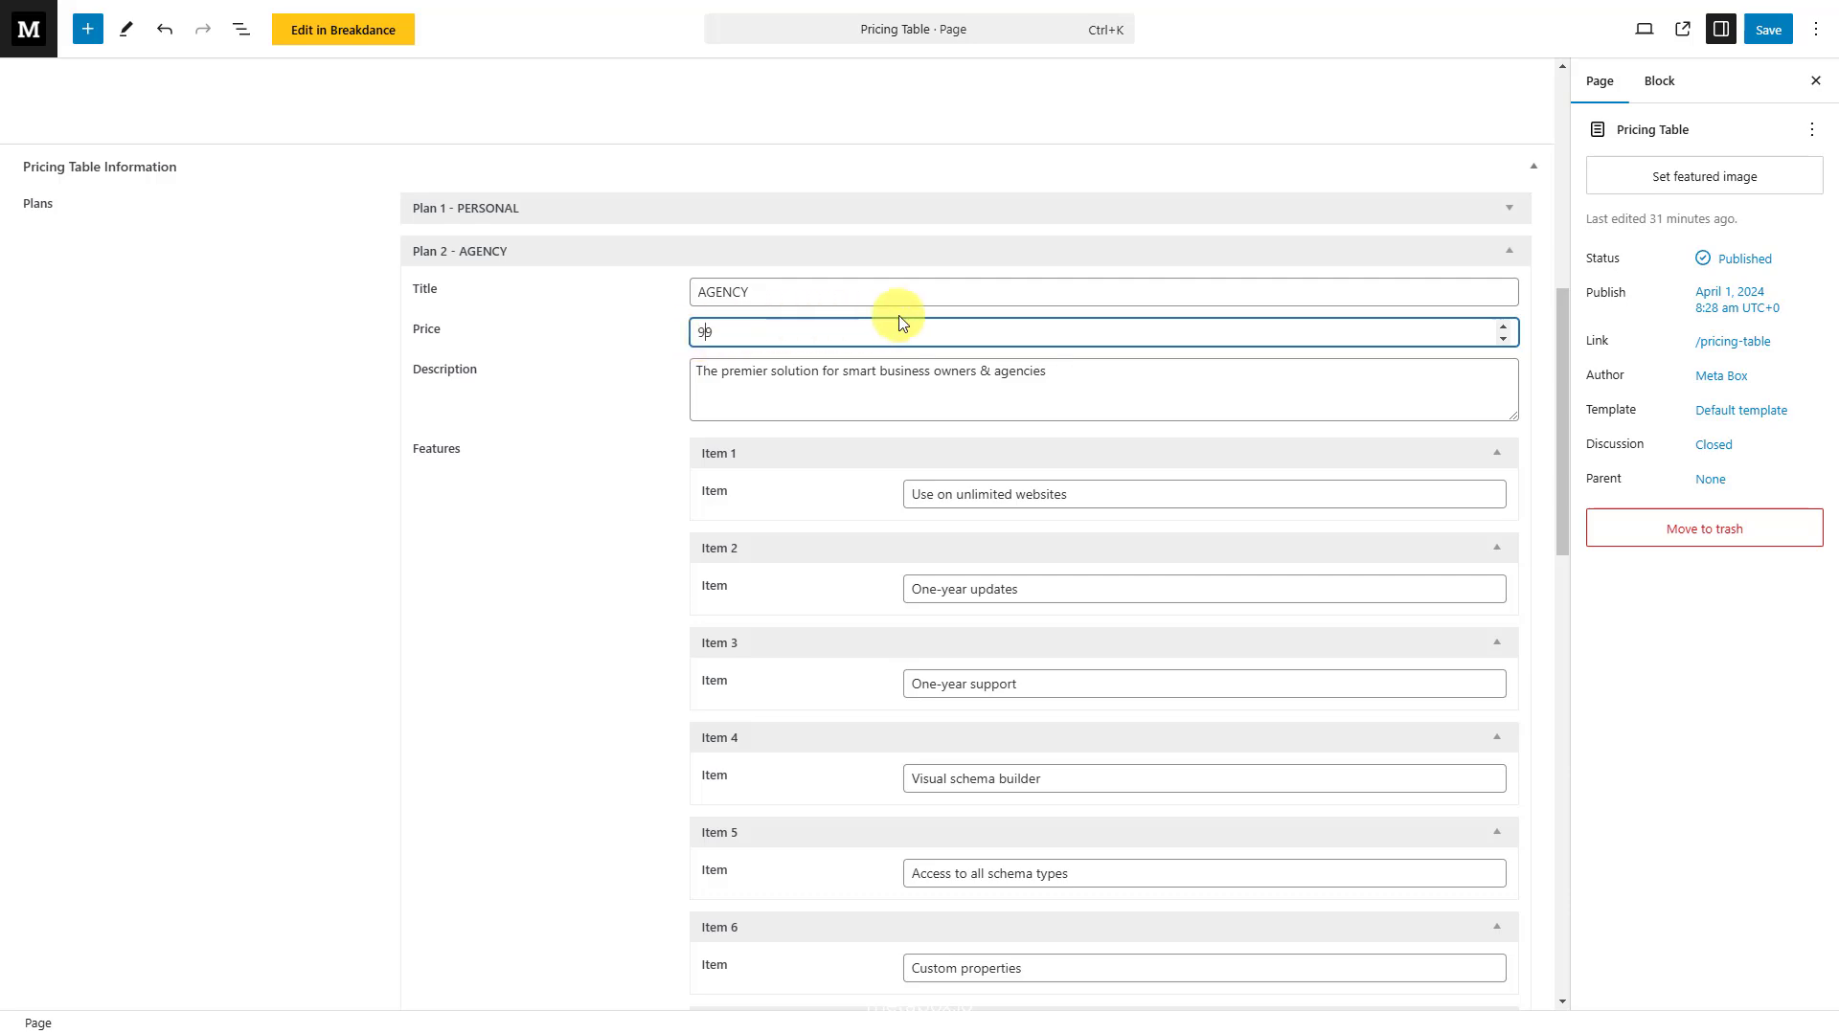